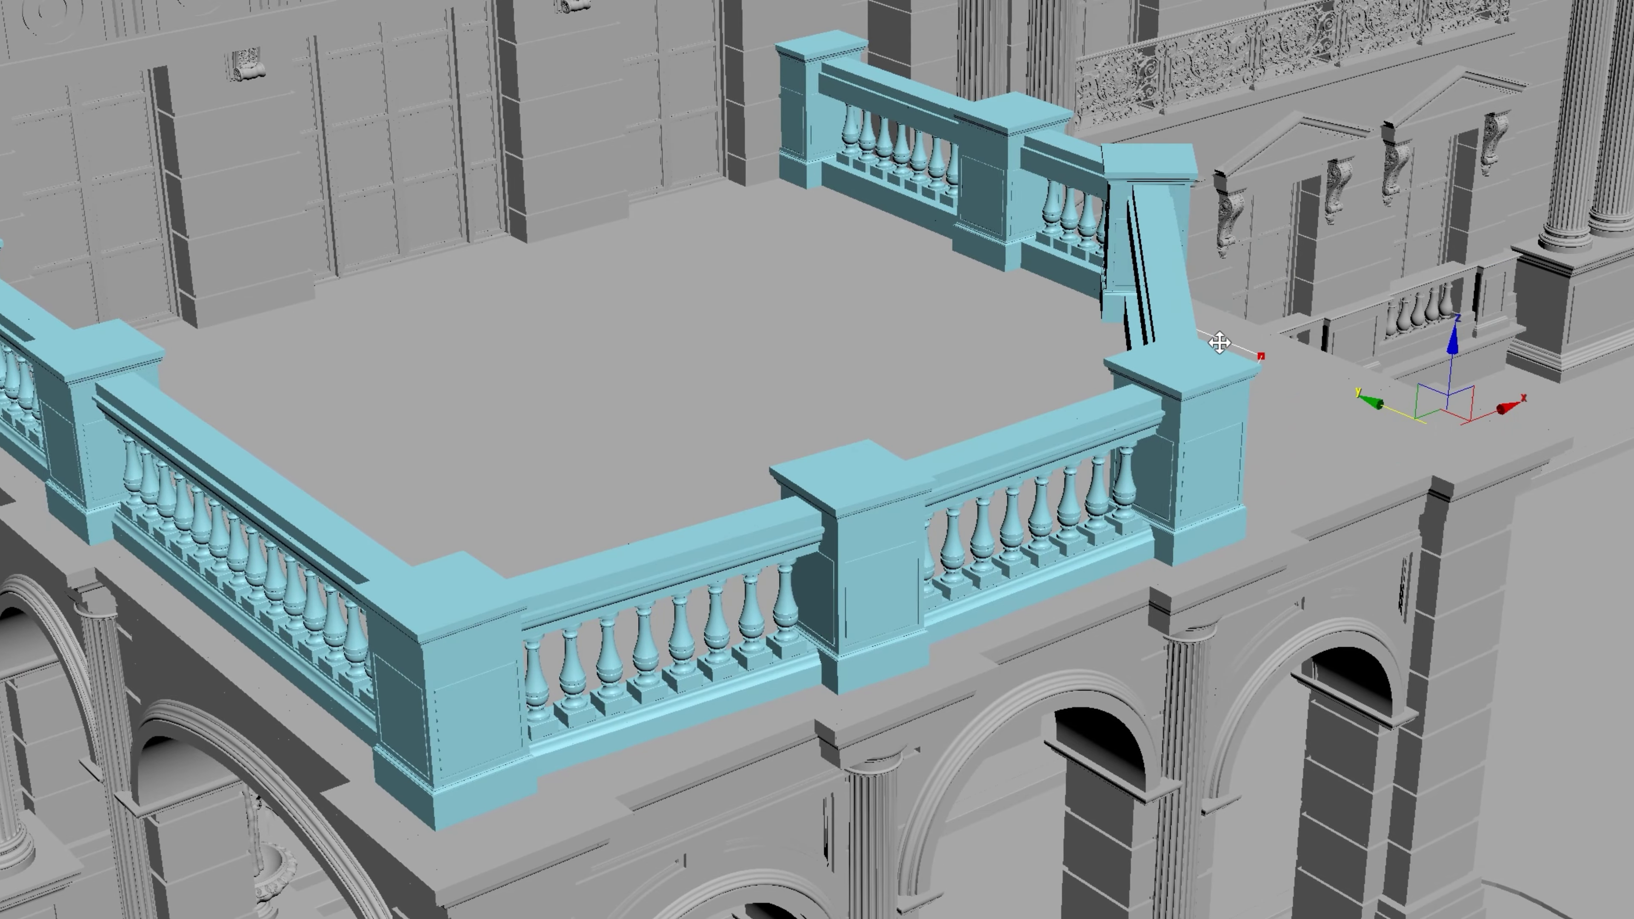
left_click_drag(1448, 365, 1167, 492)
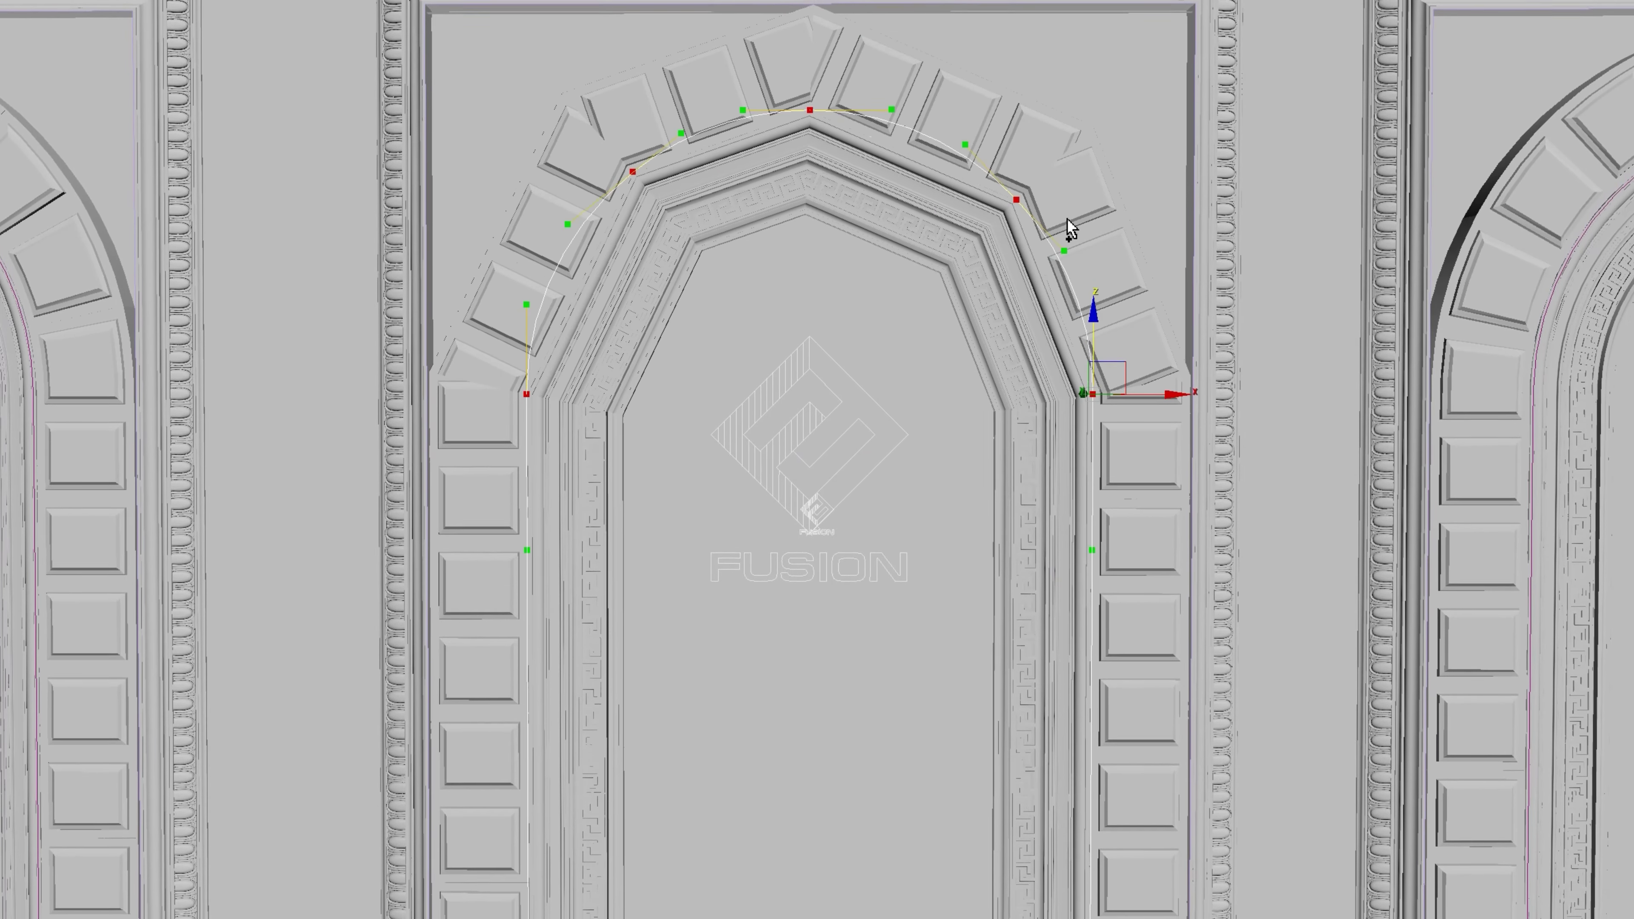
right_click(748, 245)
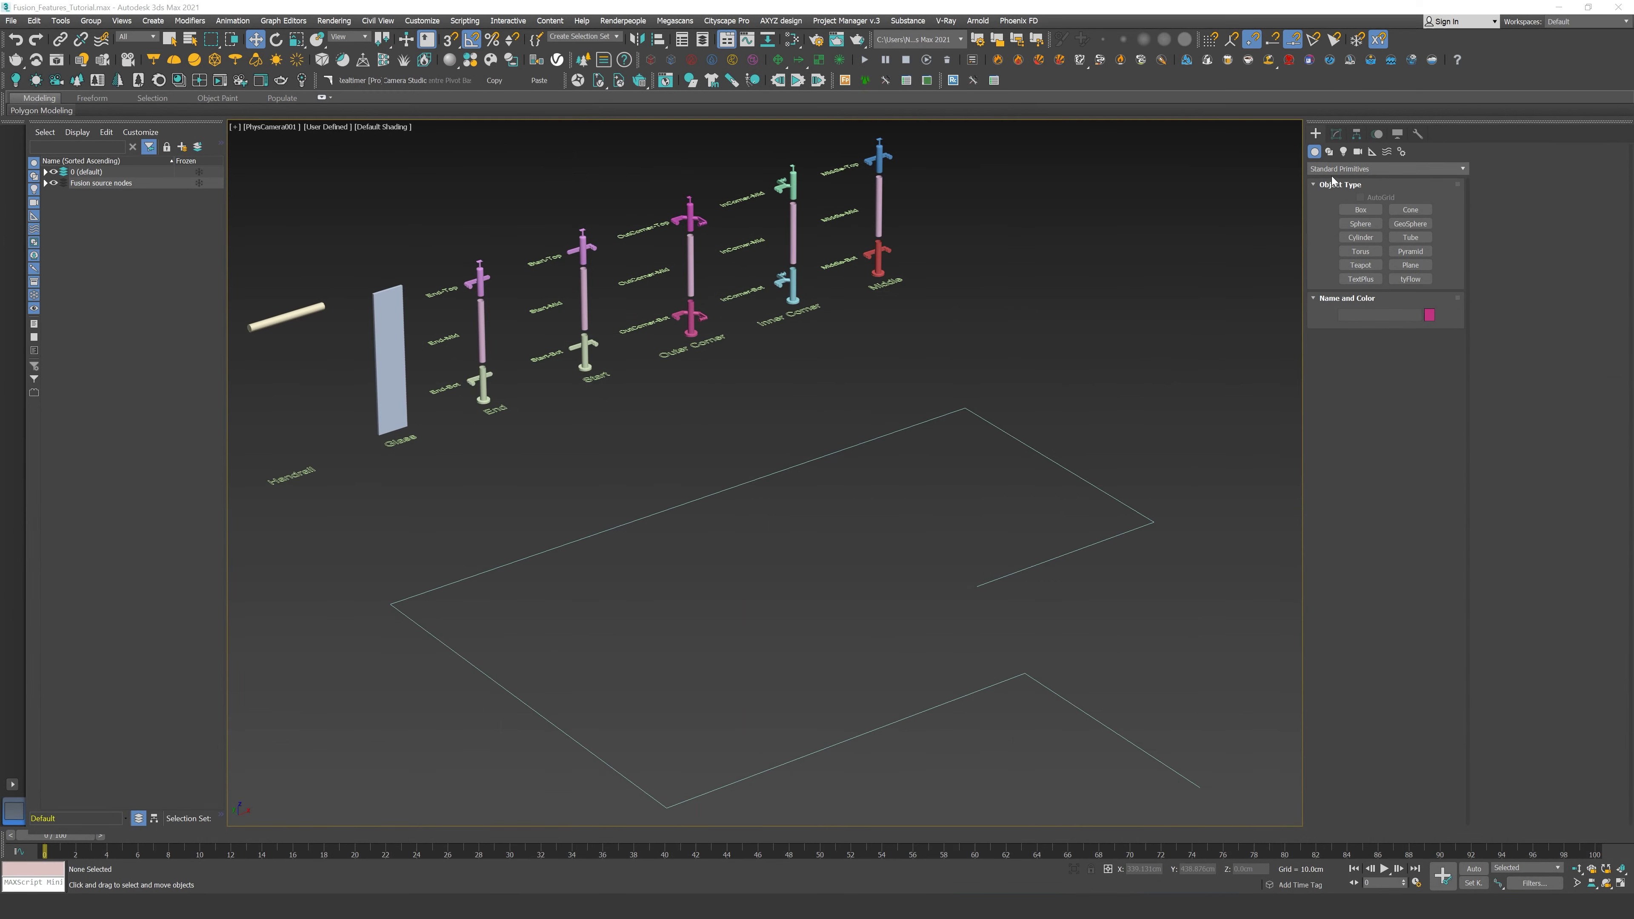
Step: Create a Fusion object from the Kstudio geometry category in the area enclosed by the open spline
left_click(1332, 171)
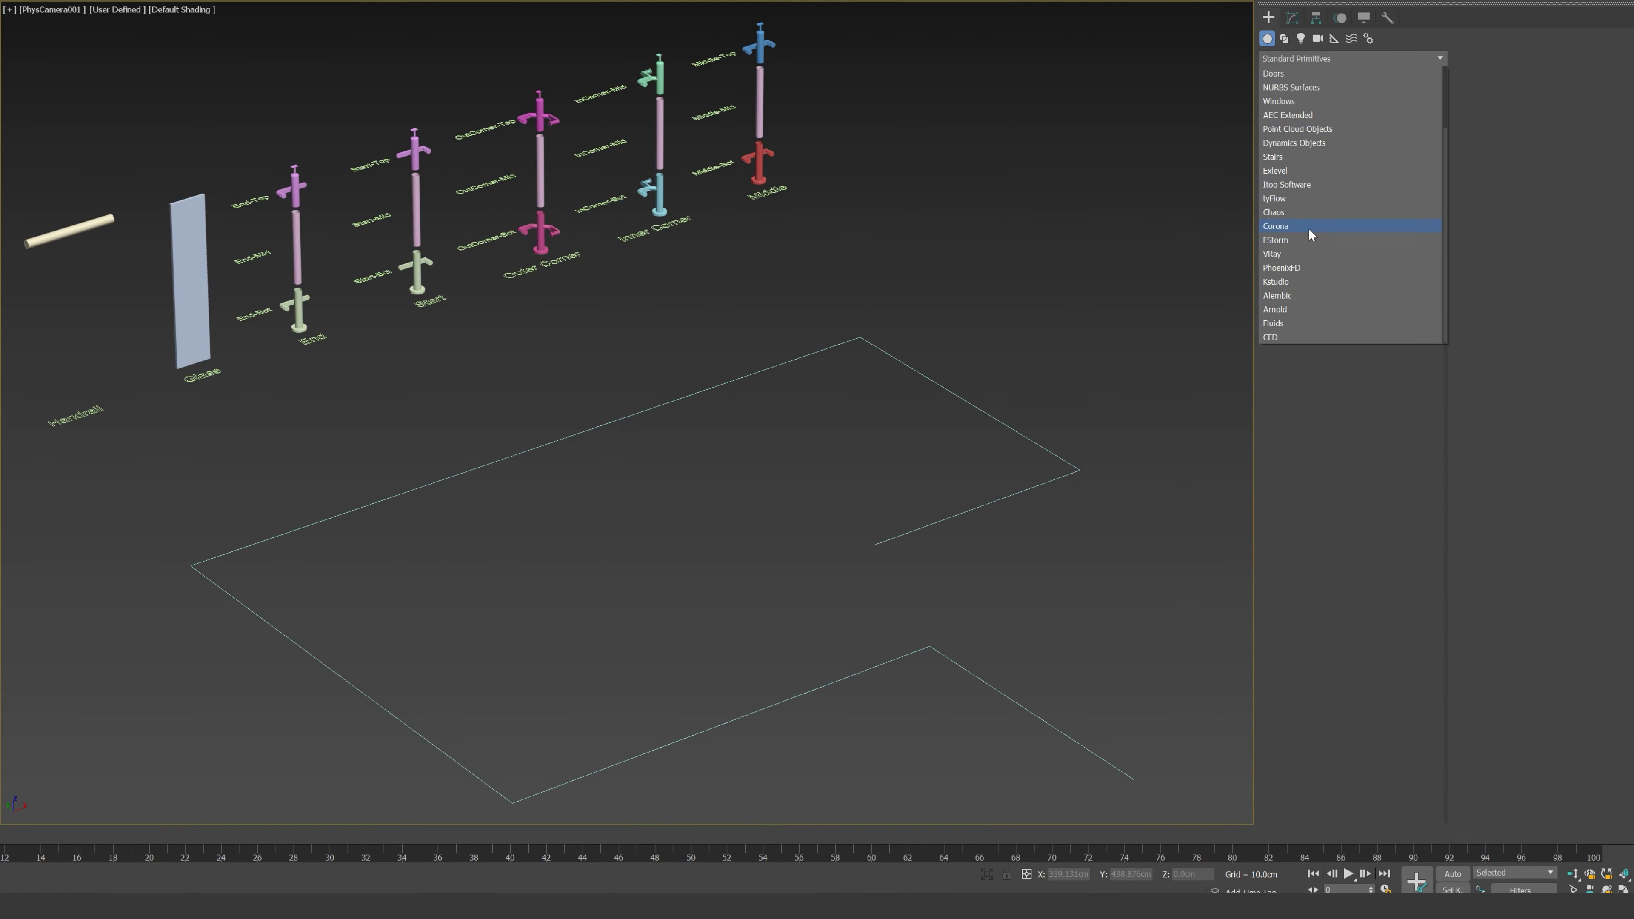
left_click(1307, 283)
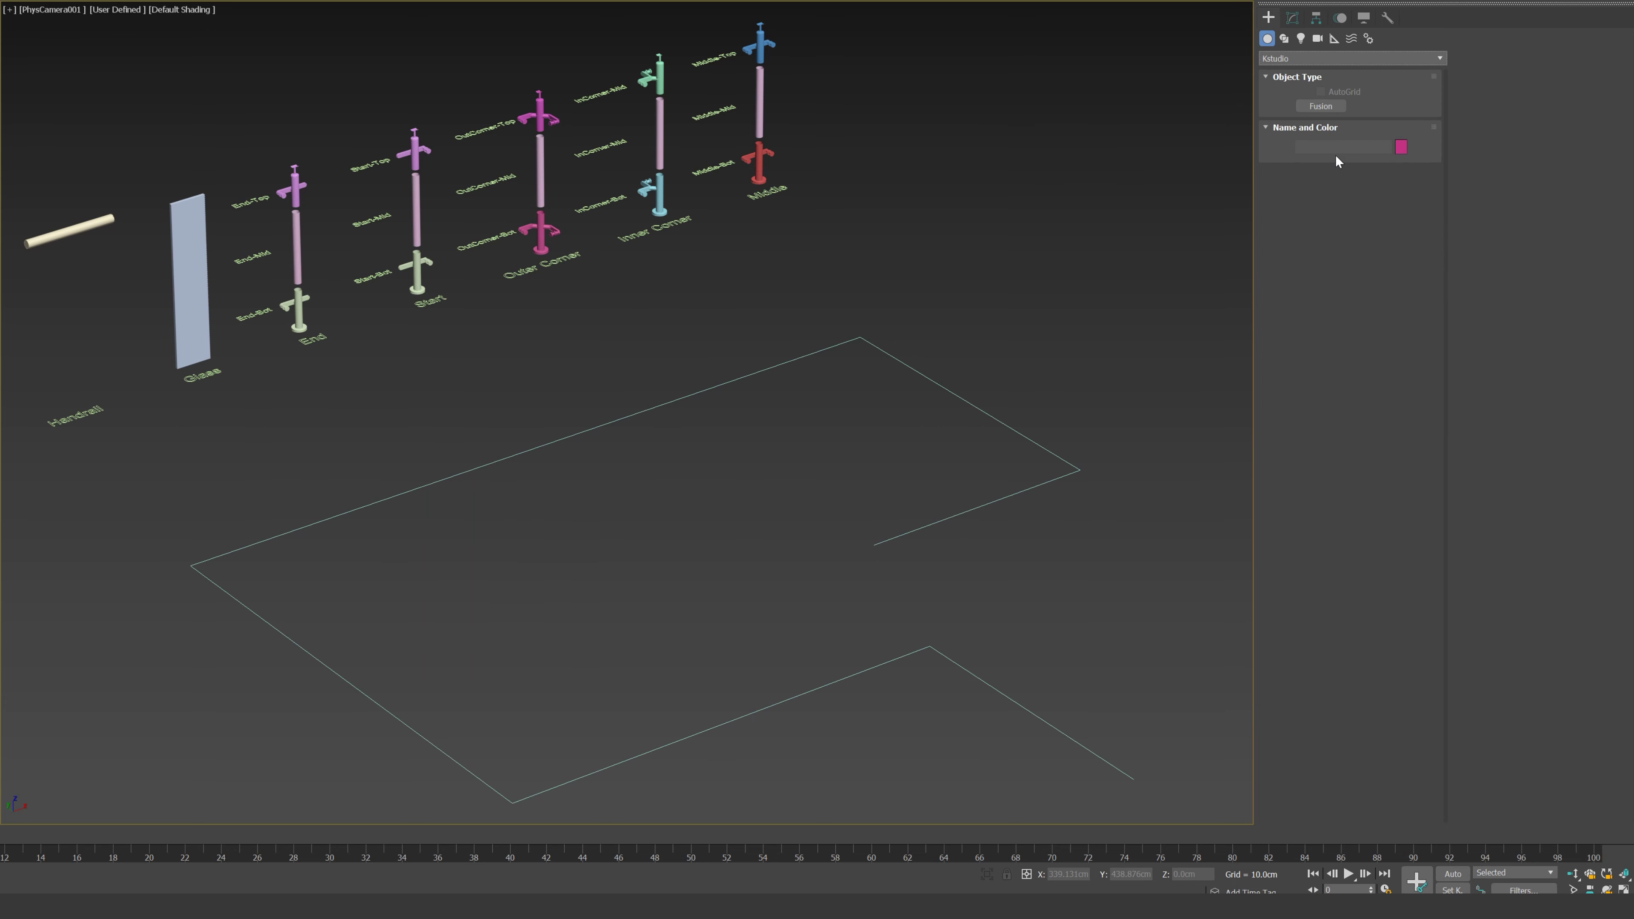
left_click(1320, 106)
left_click_drag(693, 540, 713, 550)
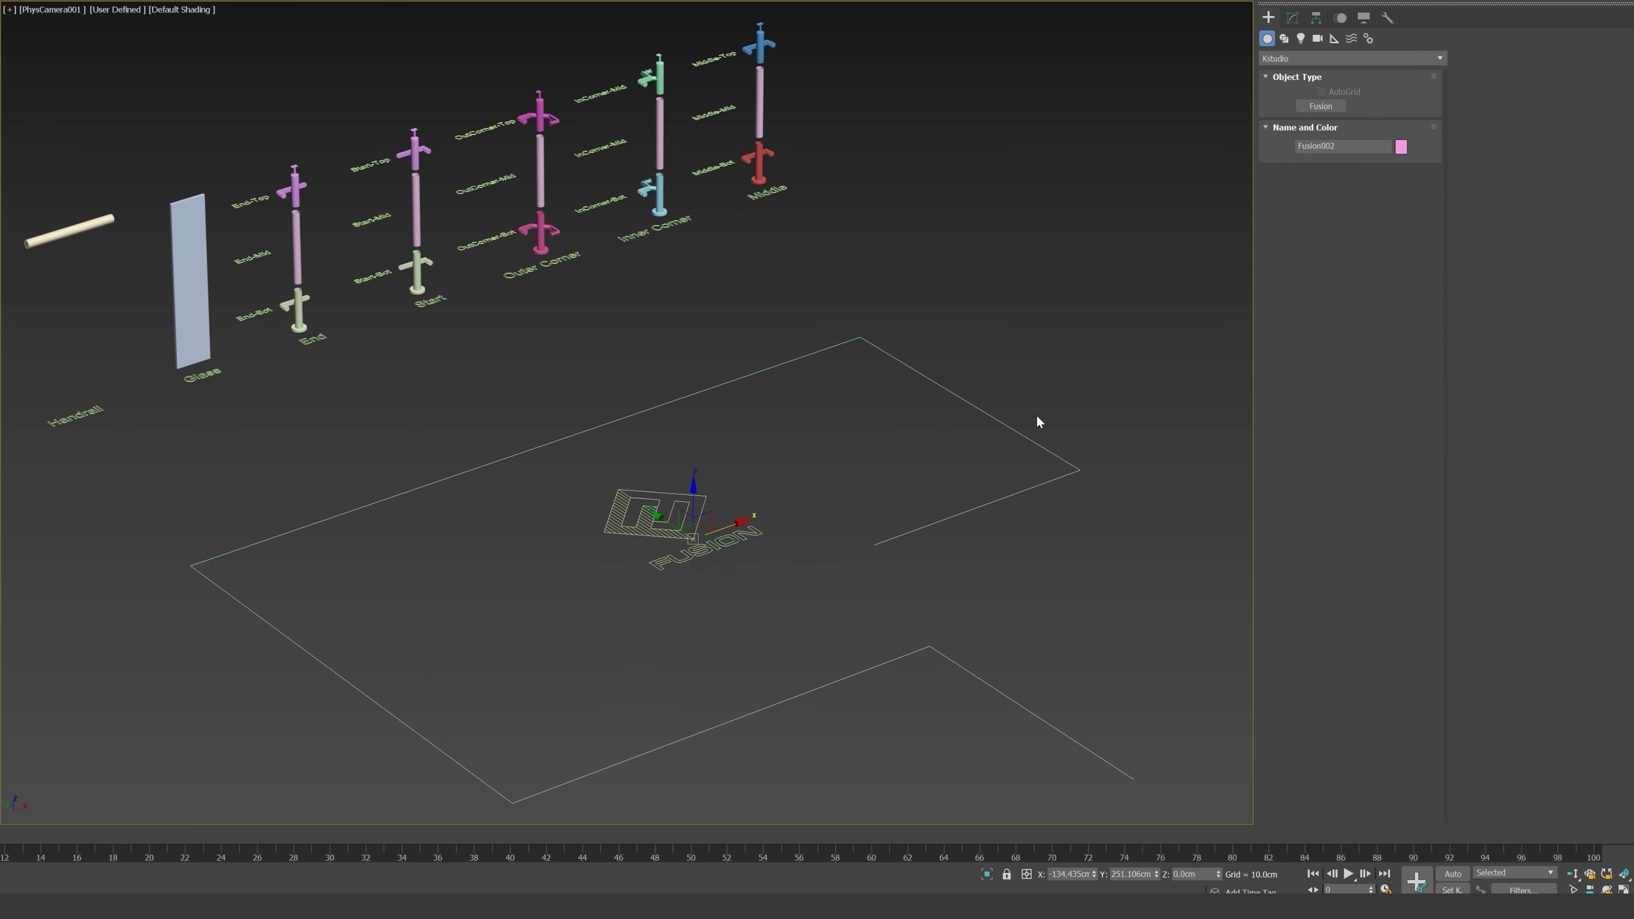
Step: Add Middle-Bot, Middle-Mid and Middle-Top from the Middle post as base geometry of the Fusion object
left_click(1297, 24)
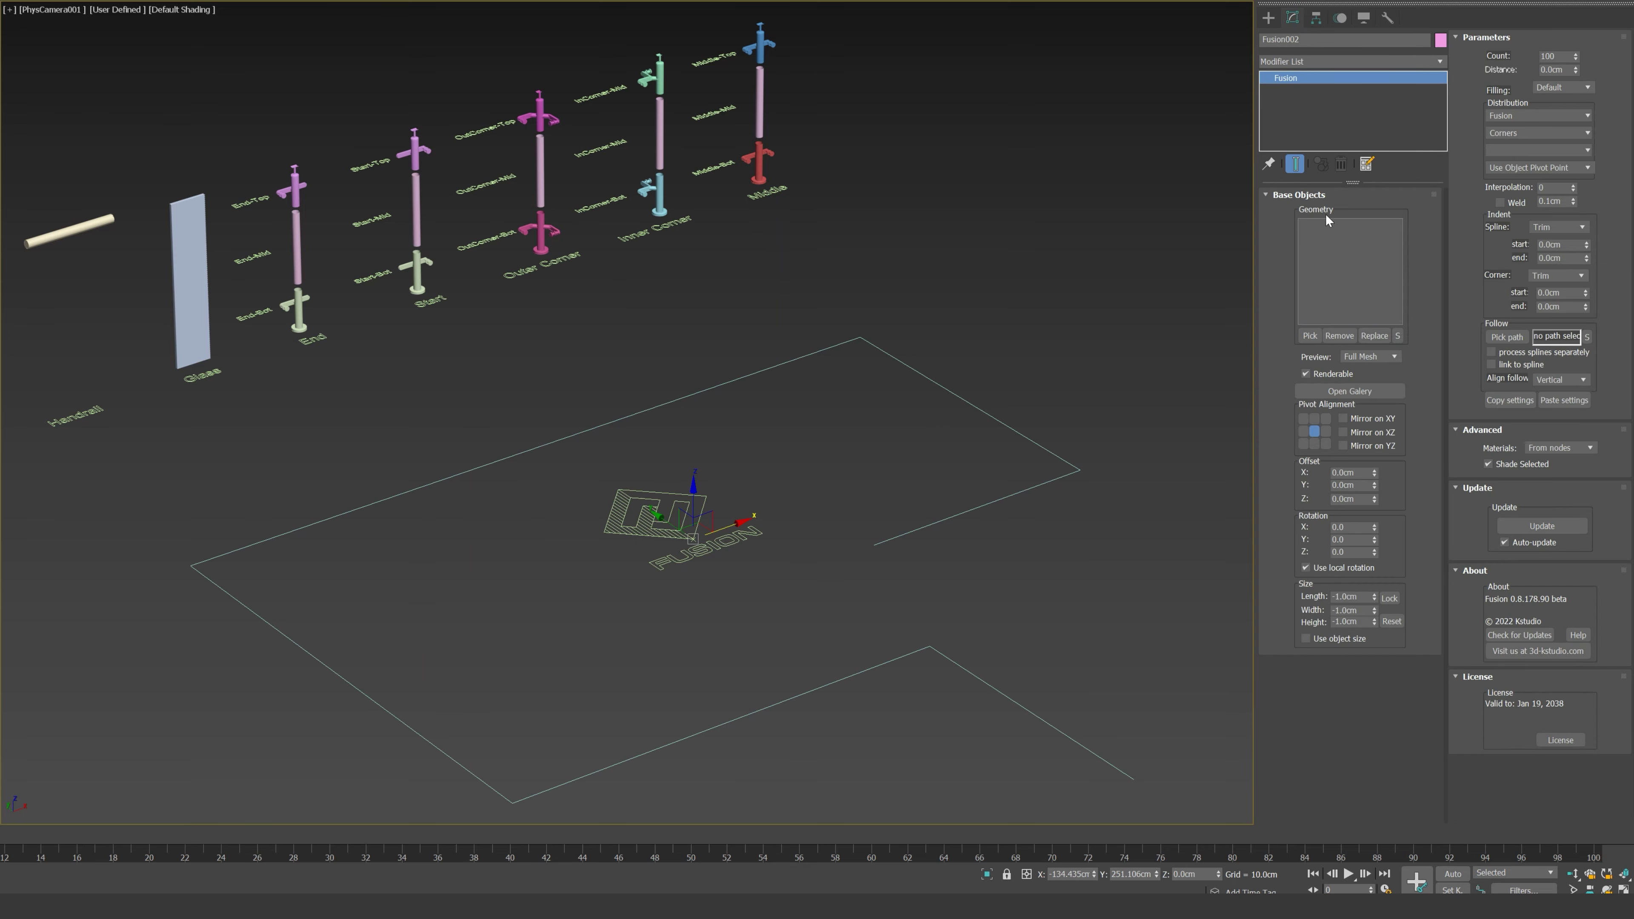
left_click(1309, 336)
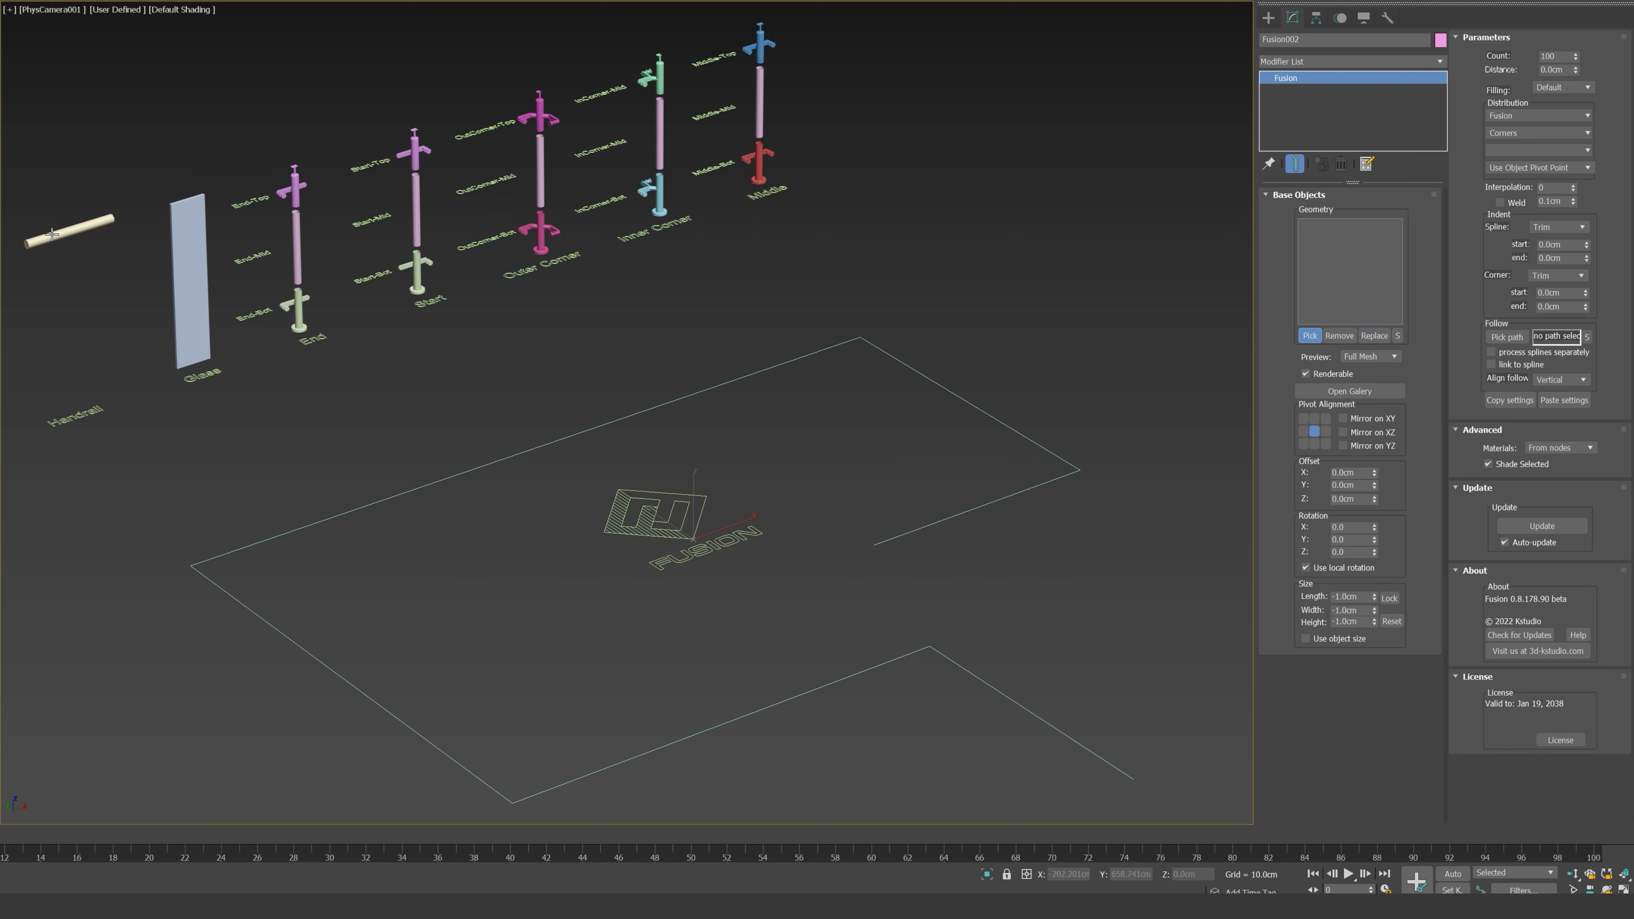
left_click(759, 170)
left_click(760, 110)
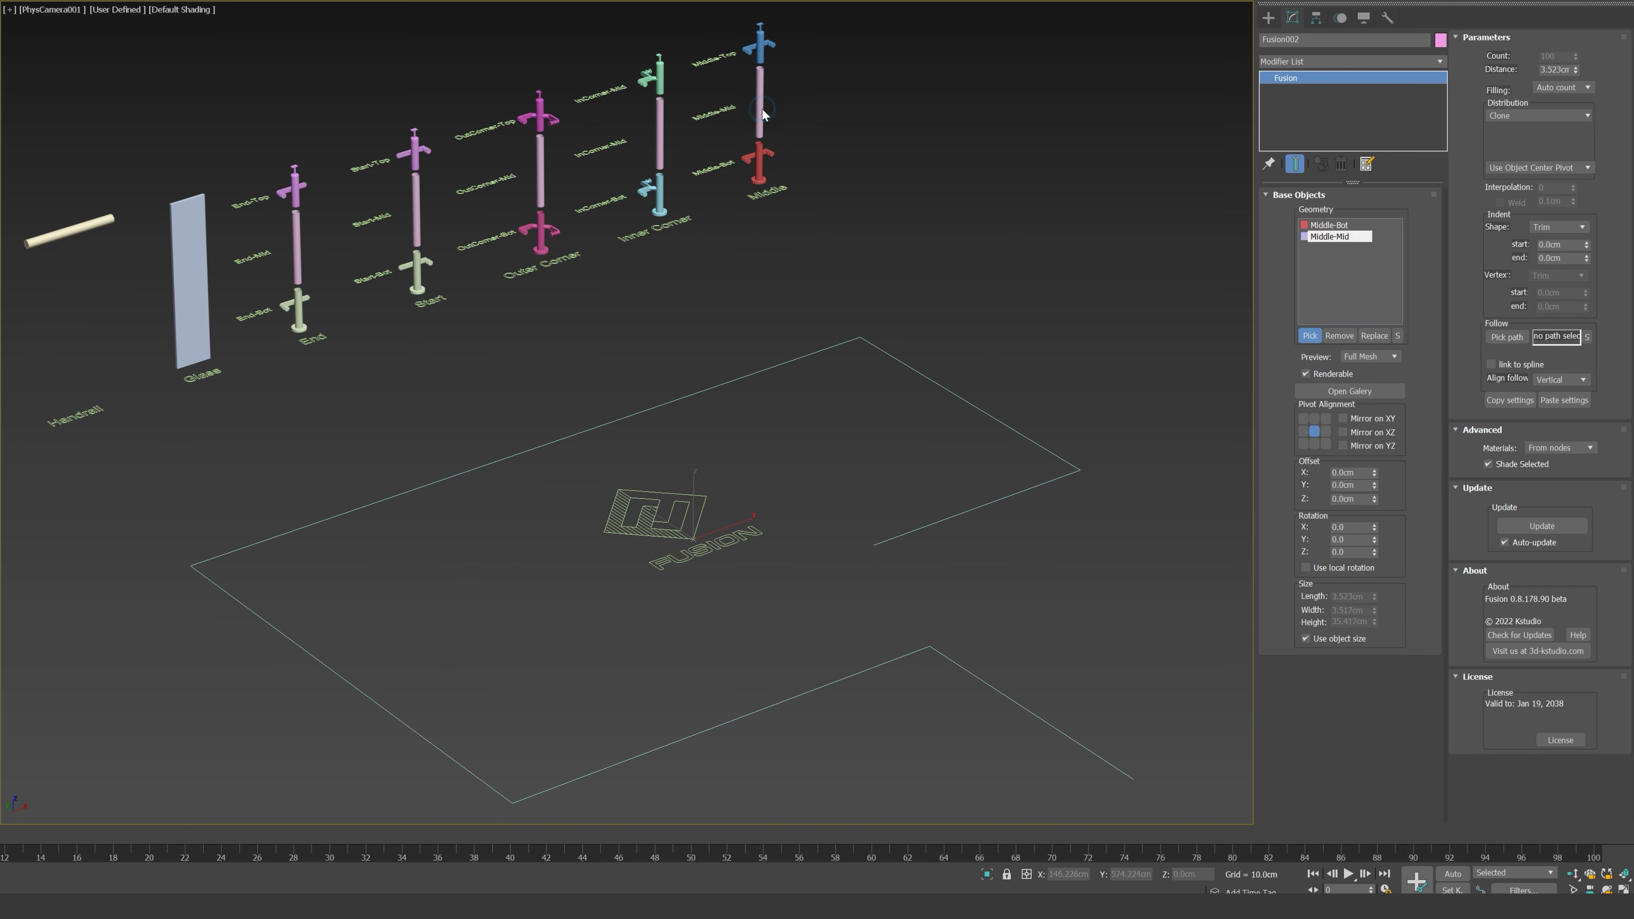
left_click(764, 44)
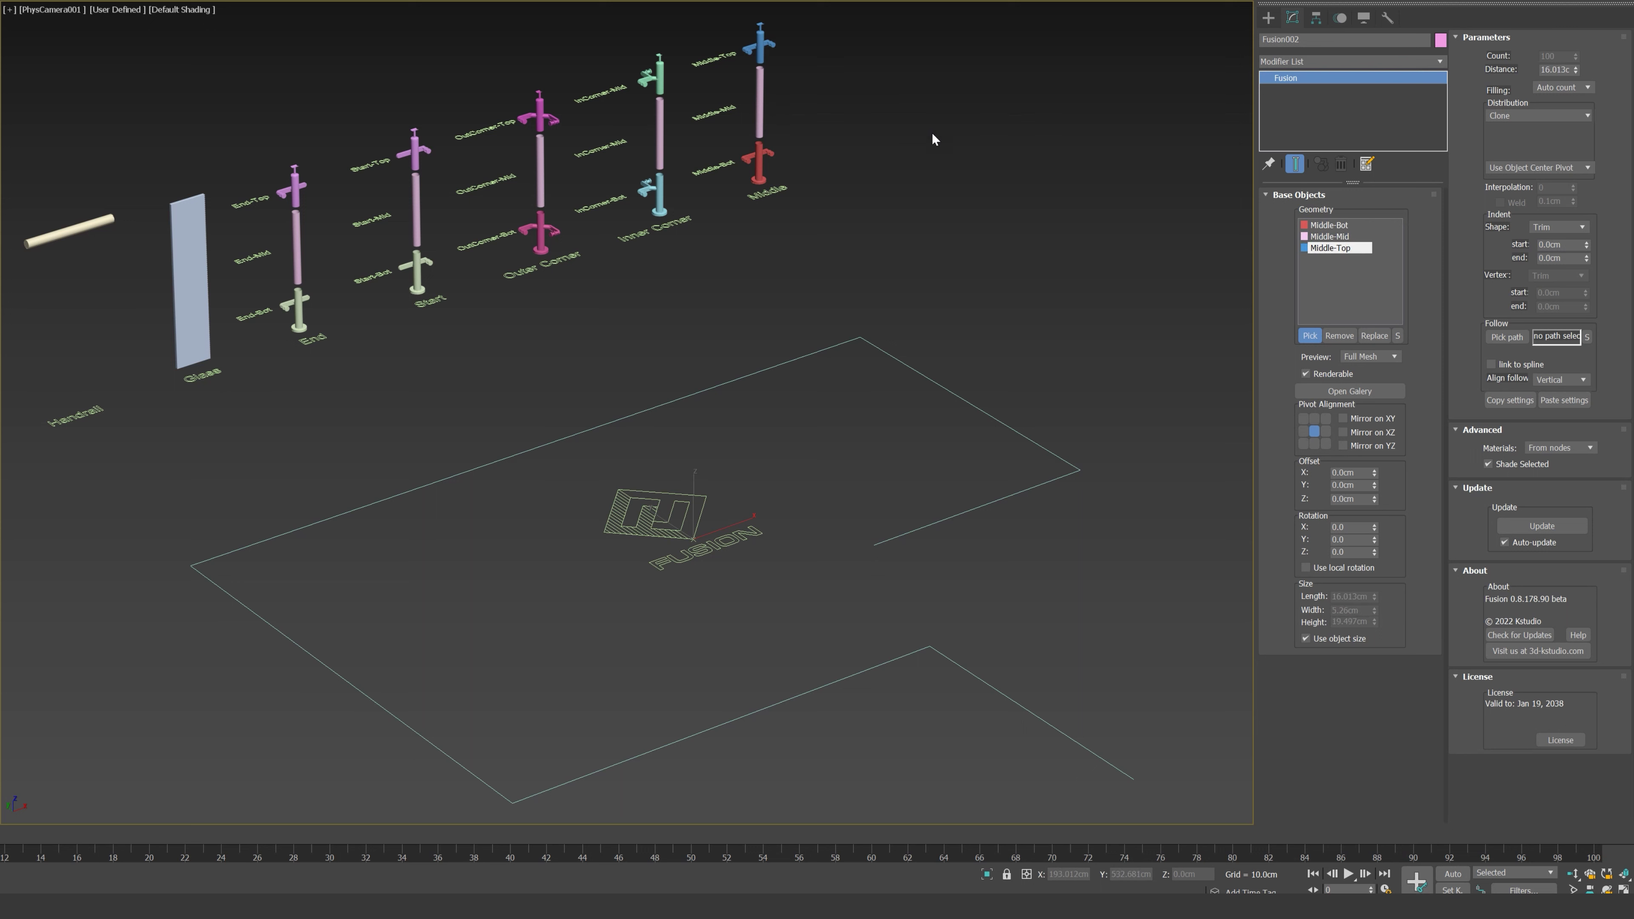
Step: Assign the large open spline Line005 as the path to follow and link the Fusion object to it
left_click(1505, 337)
left_click(1063, 475)
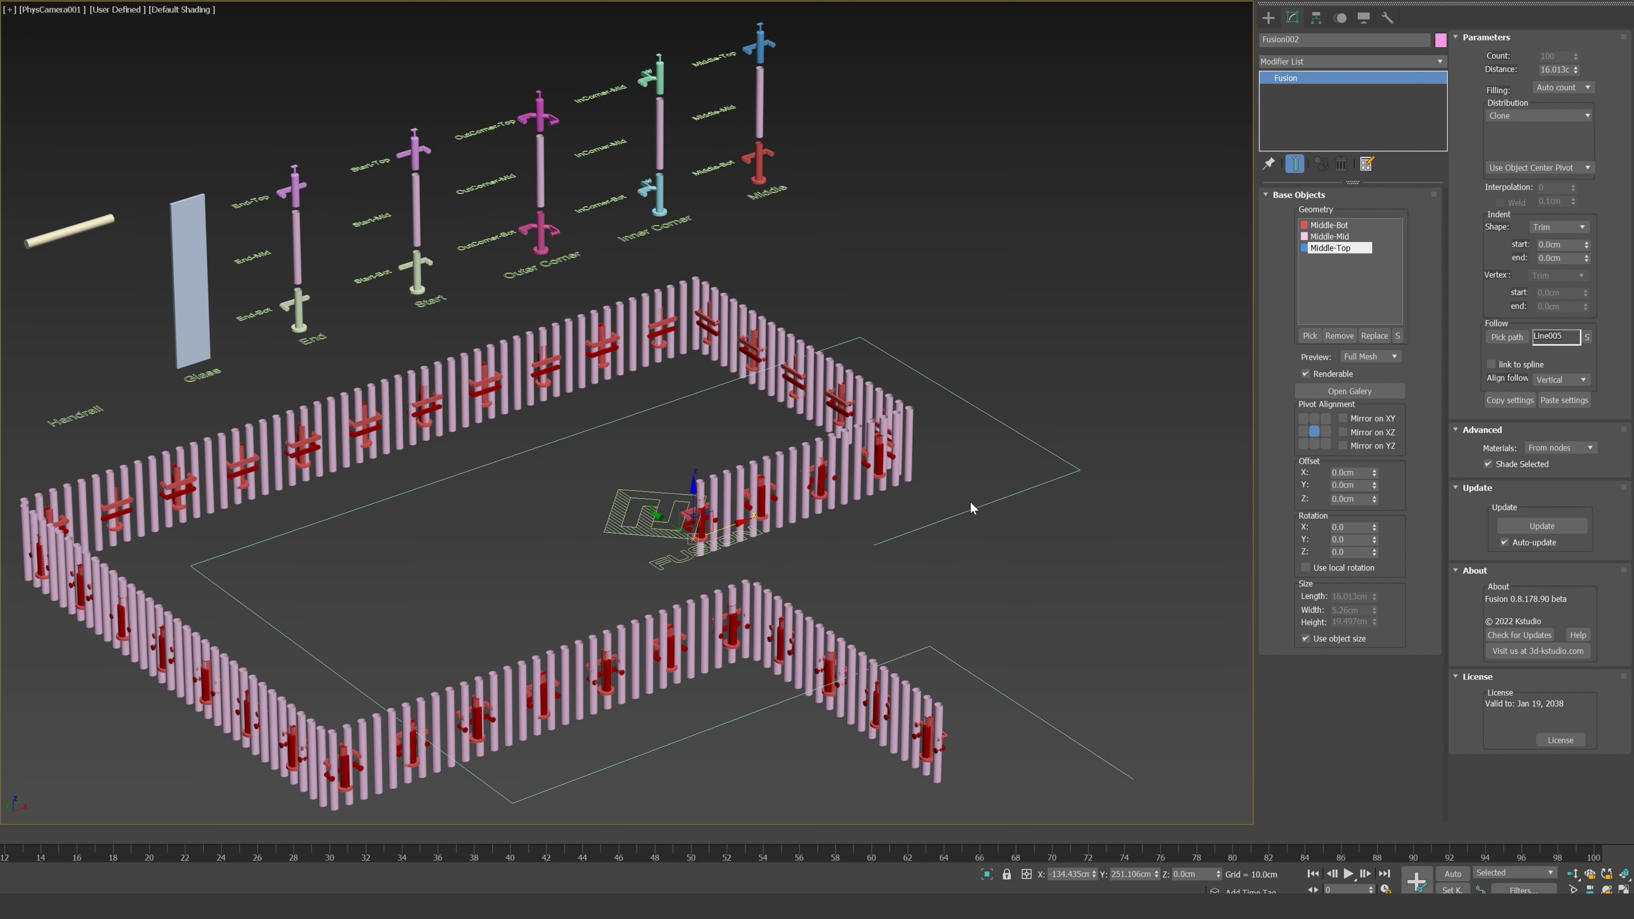
left_click(1491, 366)
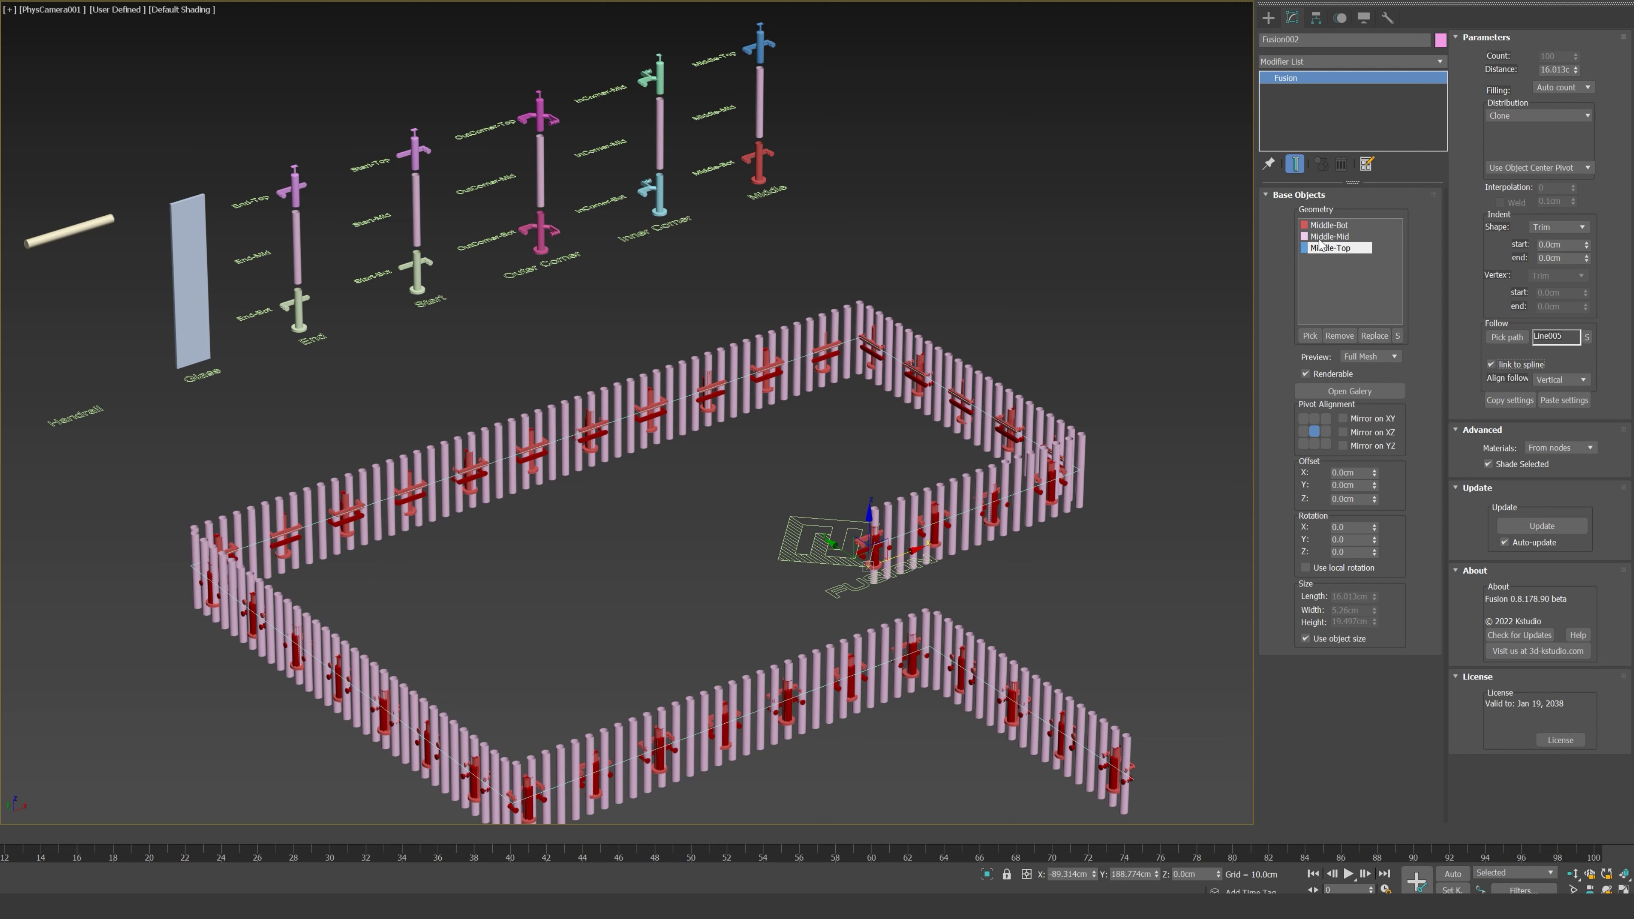
Step: Try the Box and Hide preview modes on Middle-Bot and return it to Full Mesh
left_click(1324, 226)
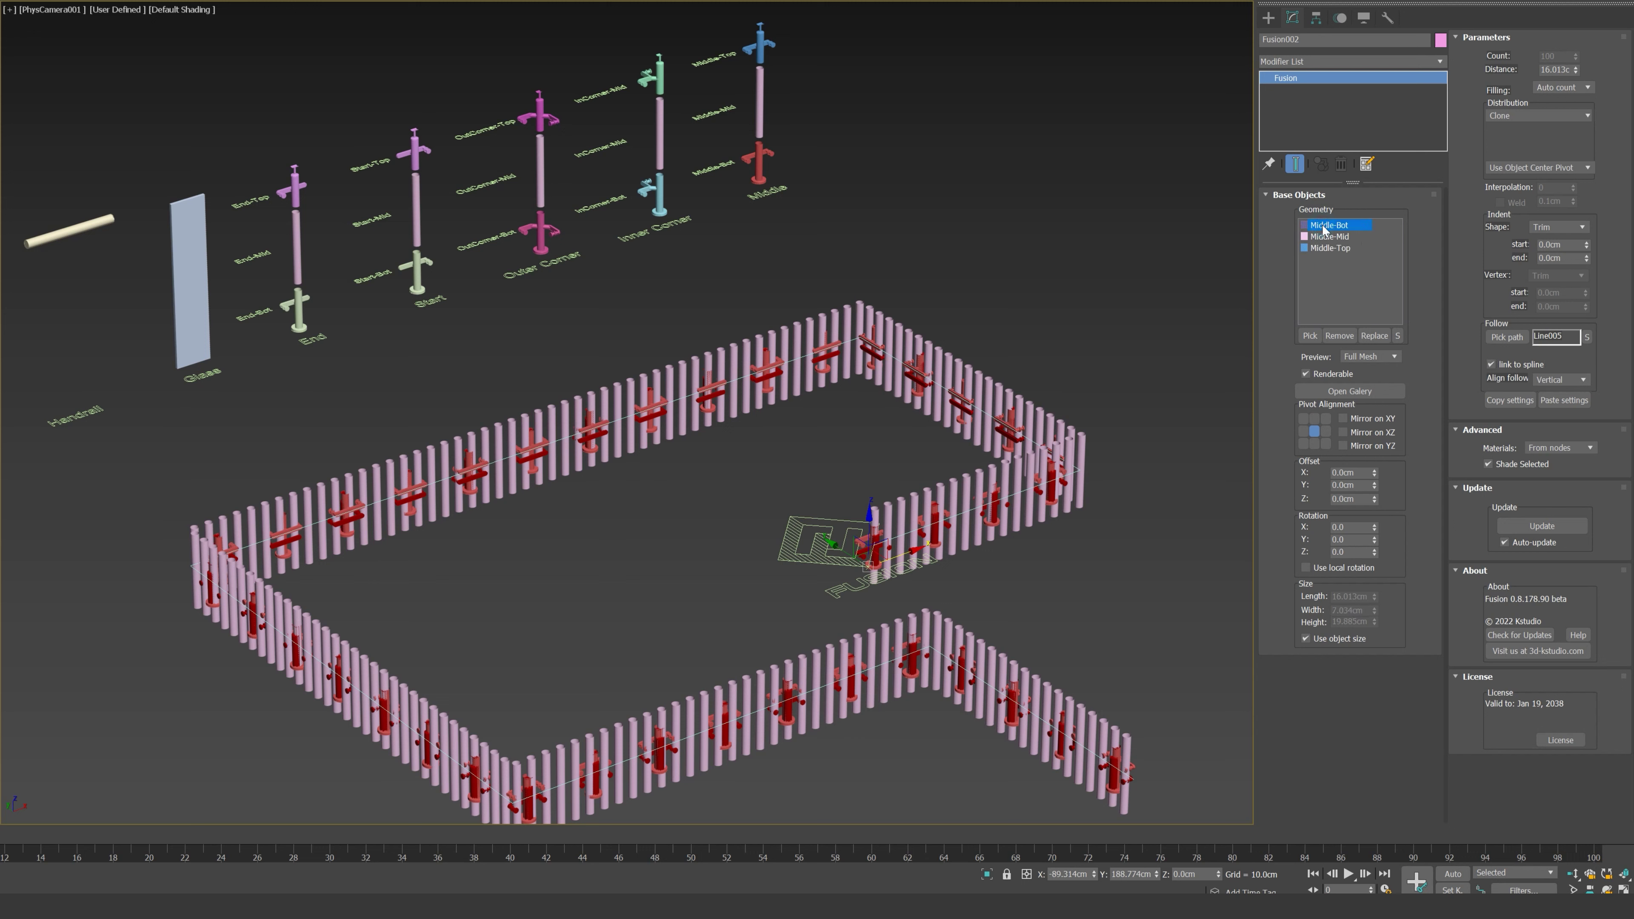
left_click(1375, 357)
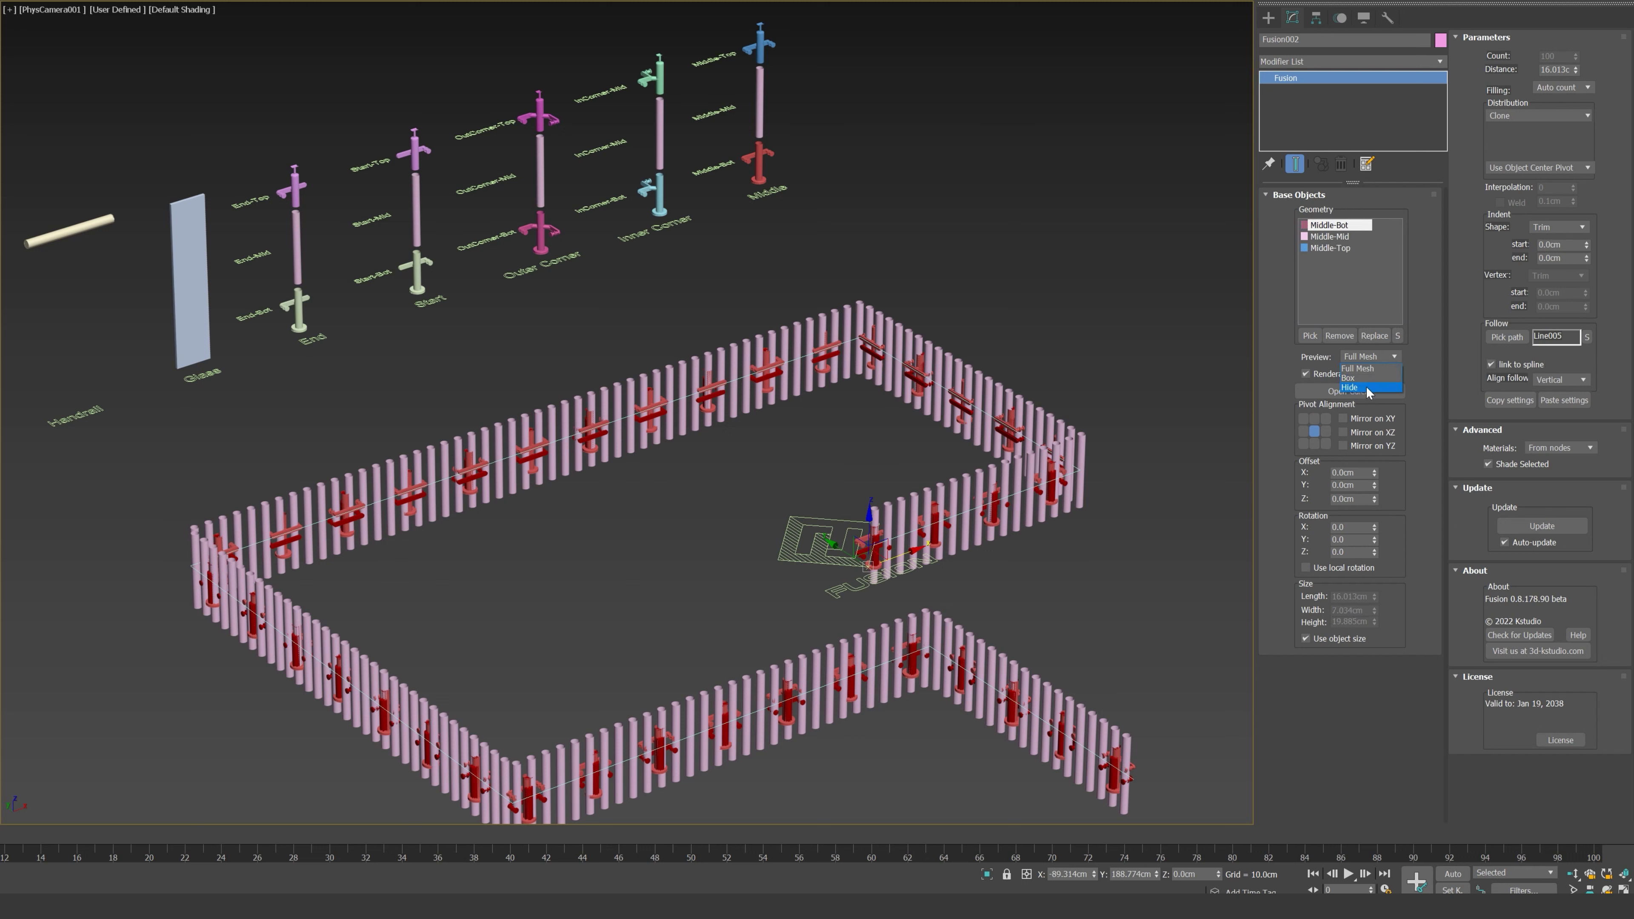
left_click(1365, 378)
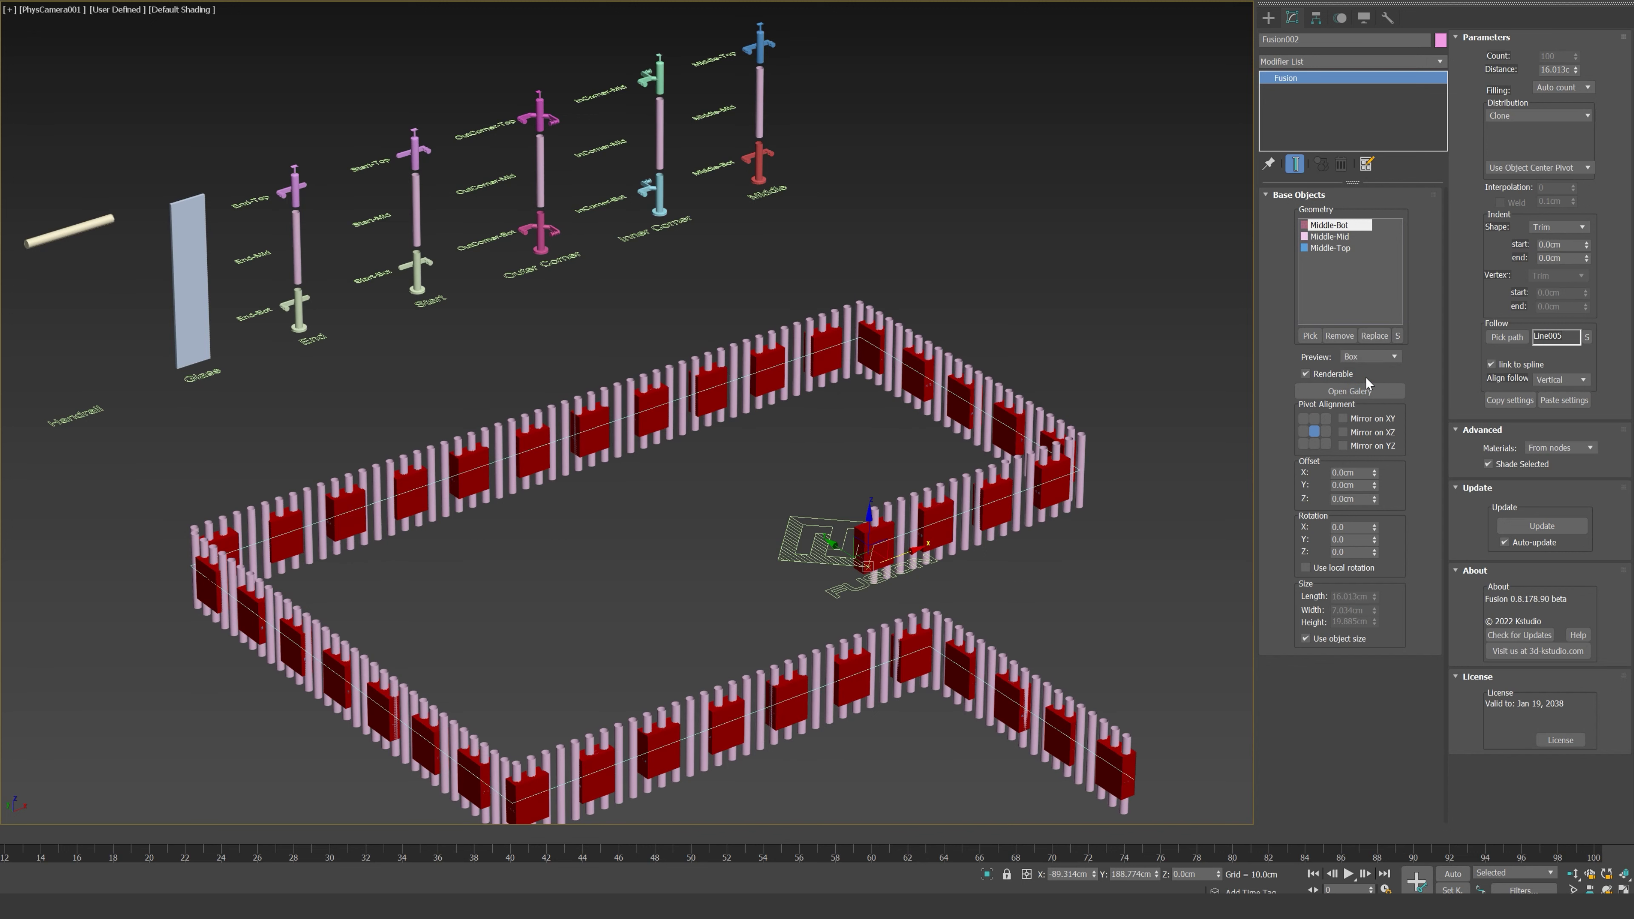
left_click(1367, 357)
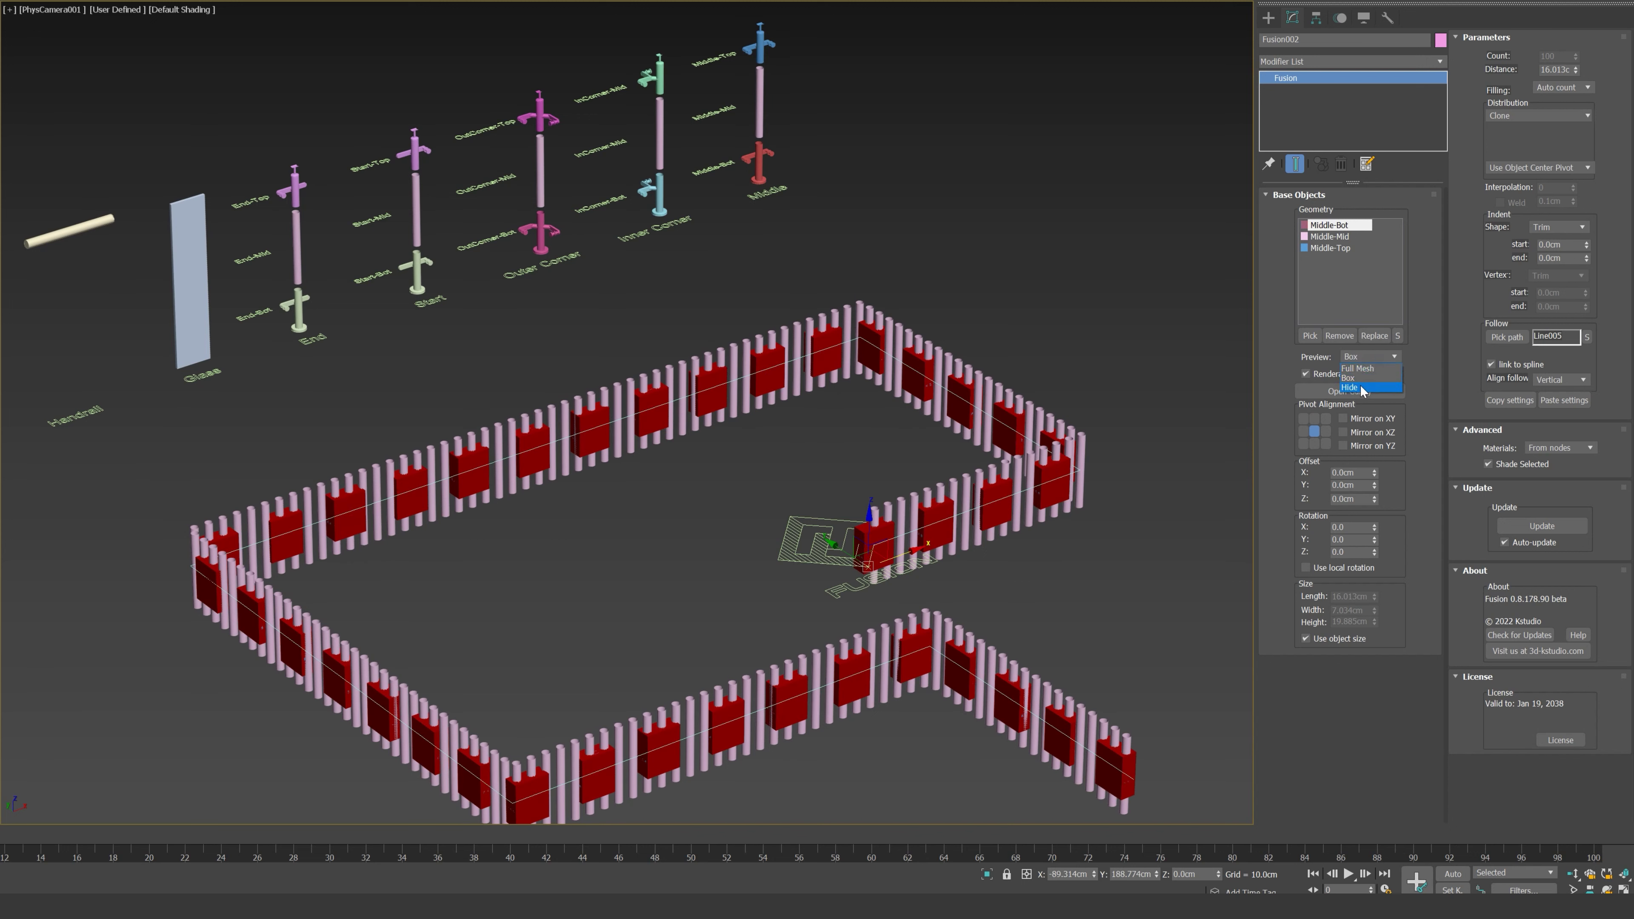
left_click(1362, 387)
left_click(1361, 359)
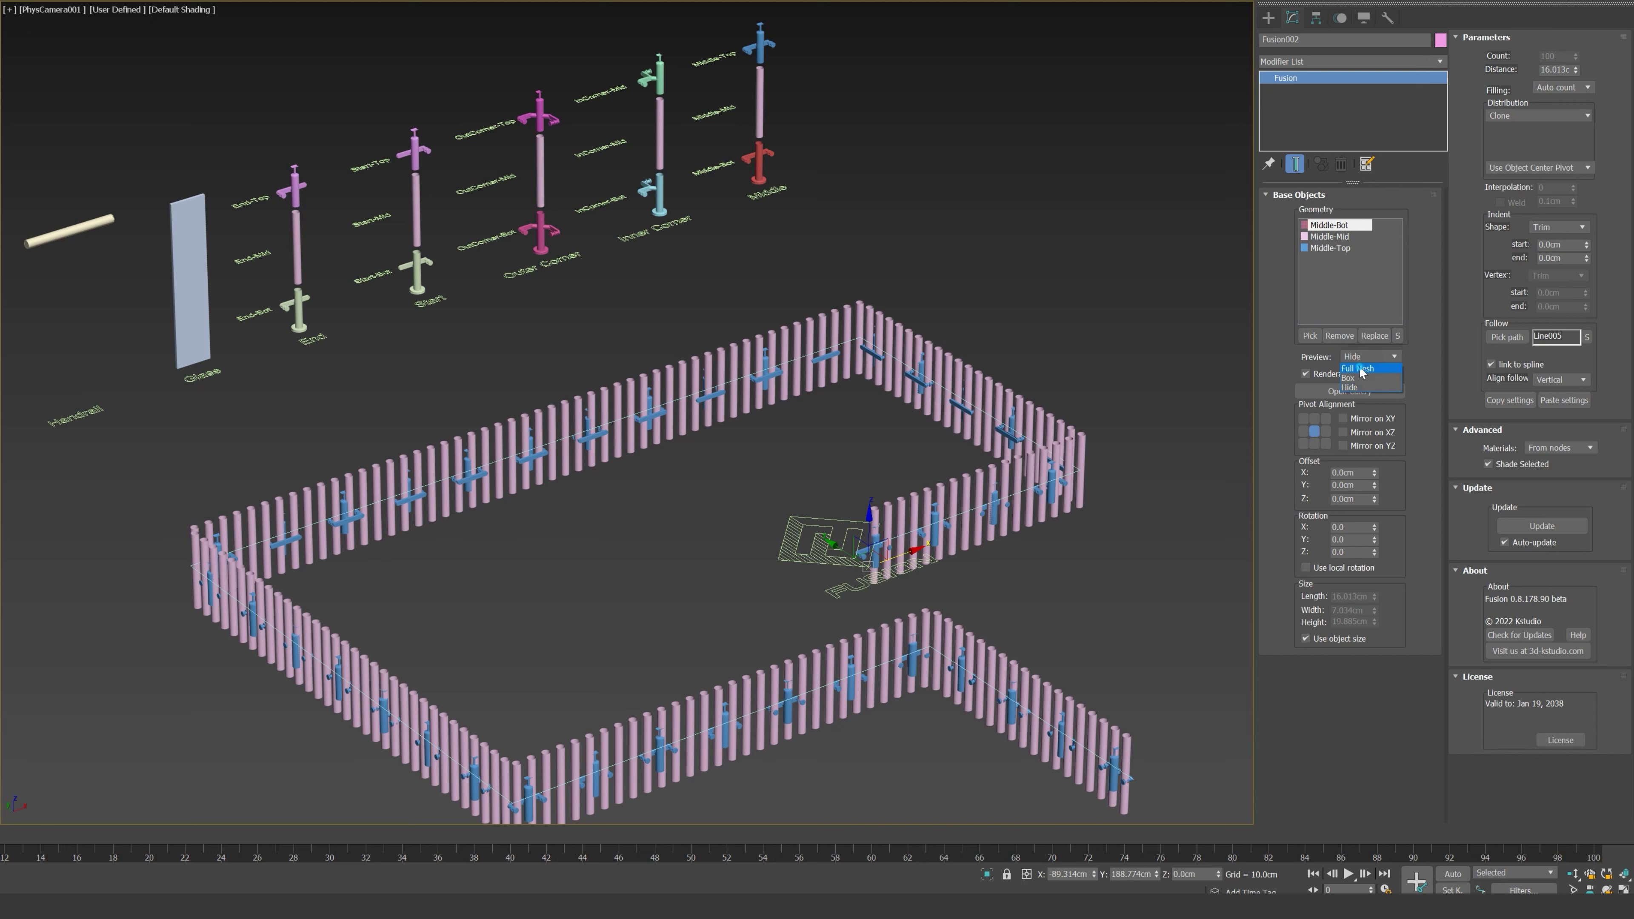
left_click(1362, 370)
Step: Set the preview of Middle-Mid and Middle-Top to Hide and make Middle-Bot the active base object
left_click(1330, 237)
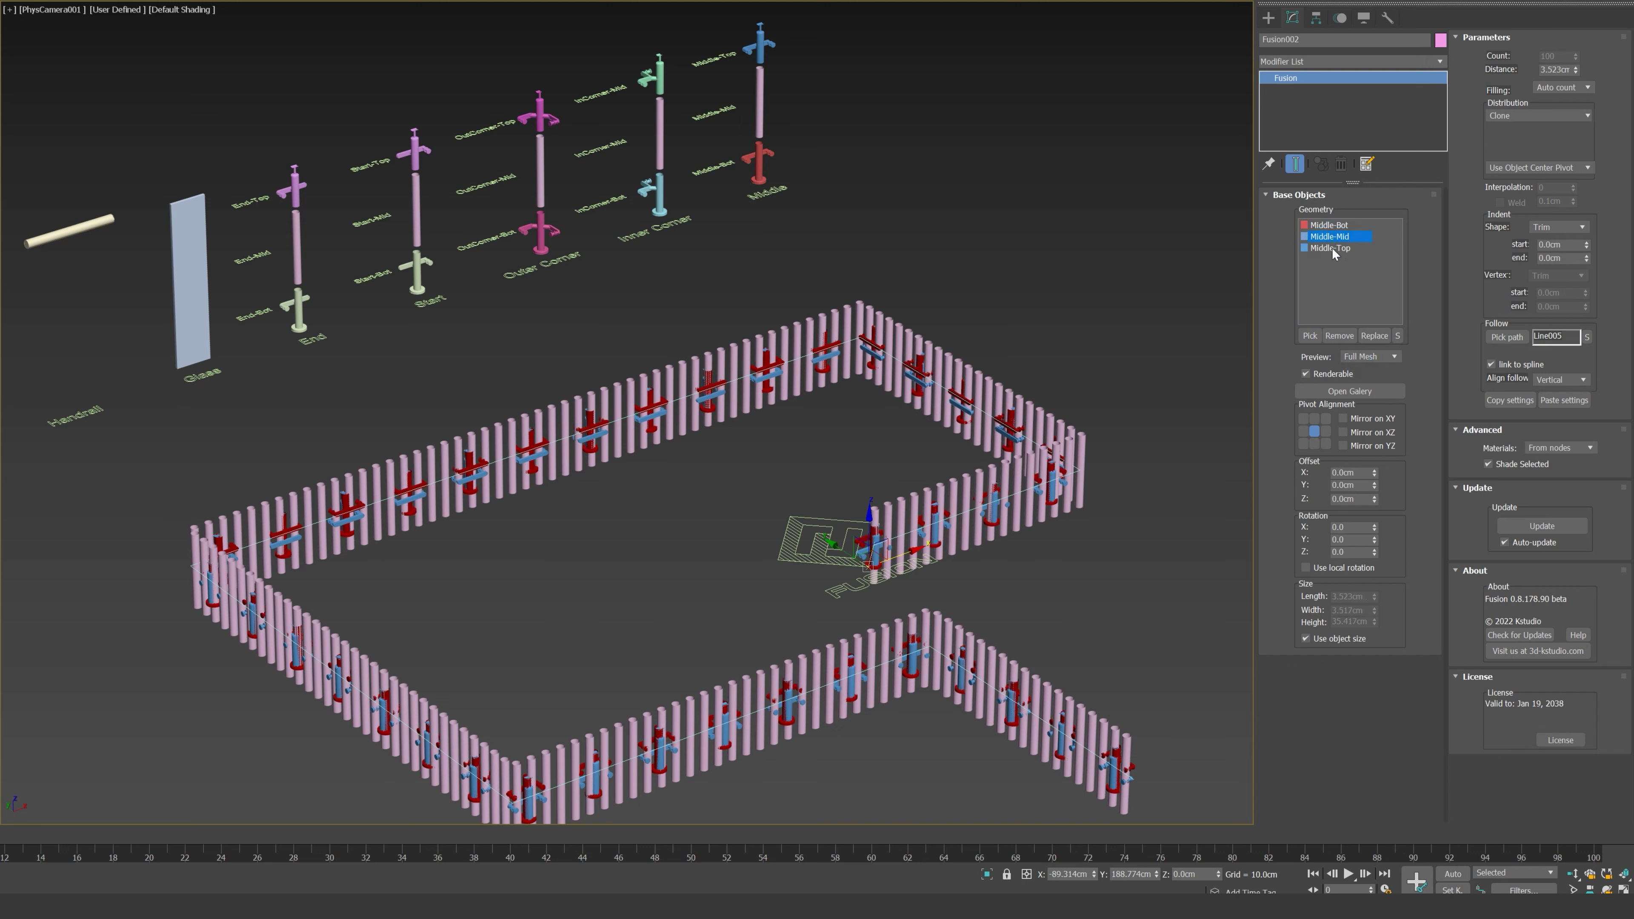
left_click(1367, 358)
left_click(1362, 388)
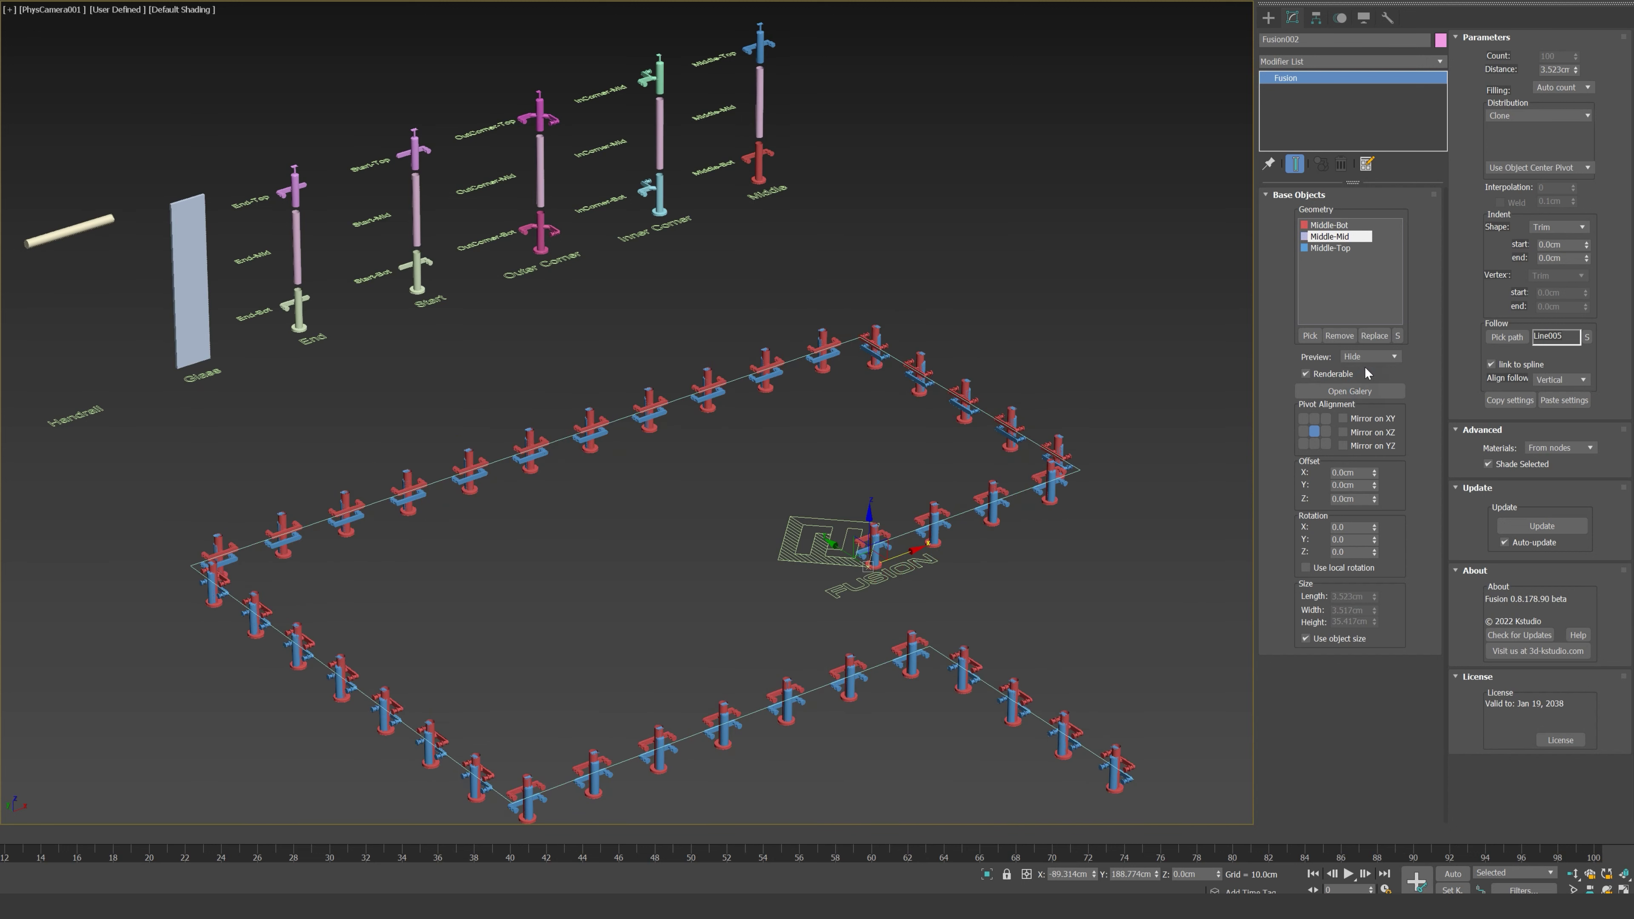
left_click(1333, 247)
left_click(1371, 358)
left_click(1367, 388)
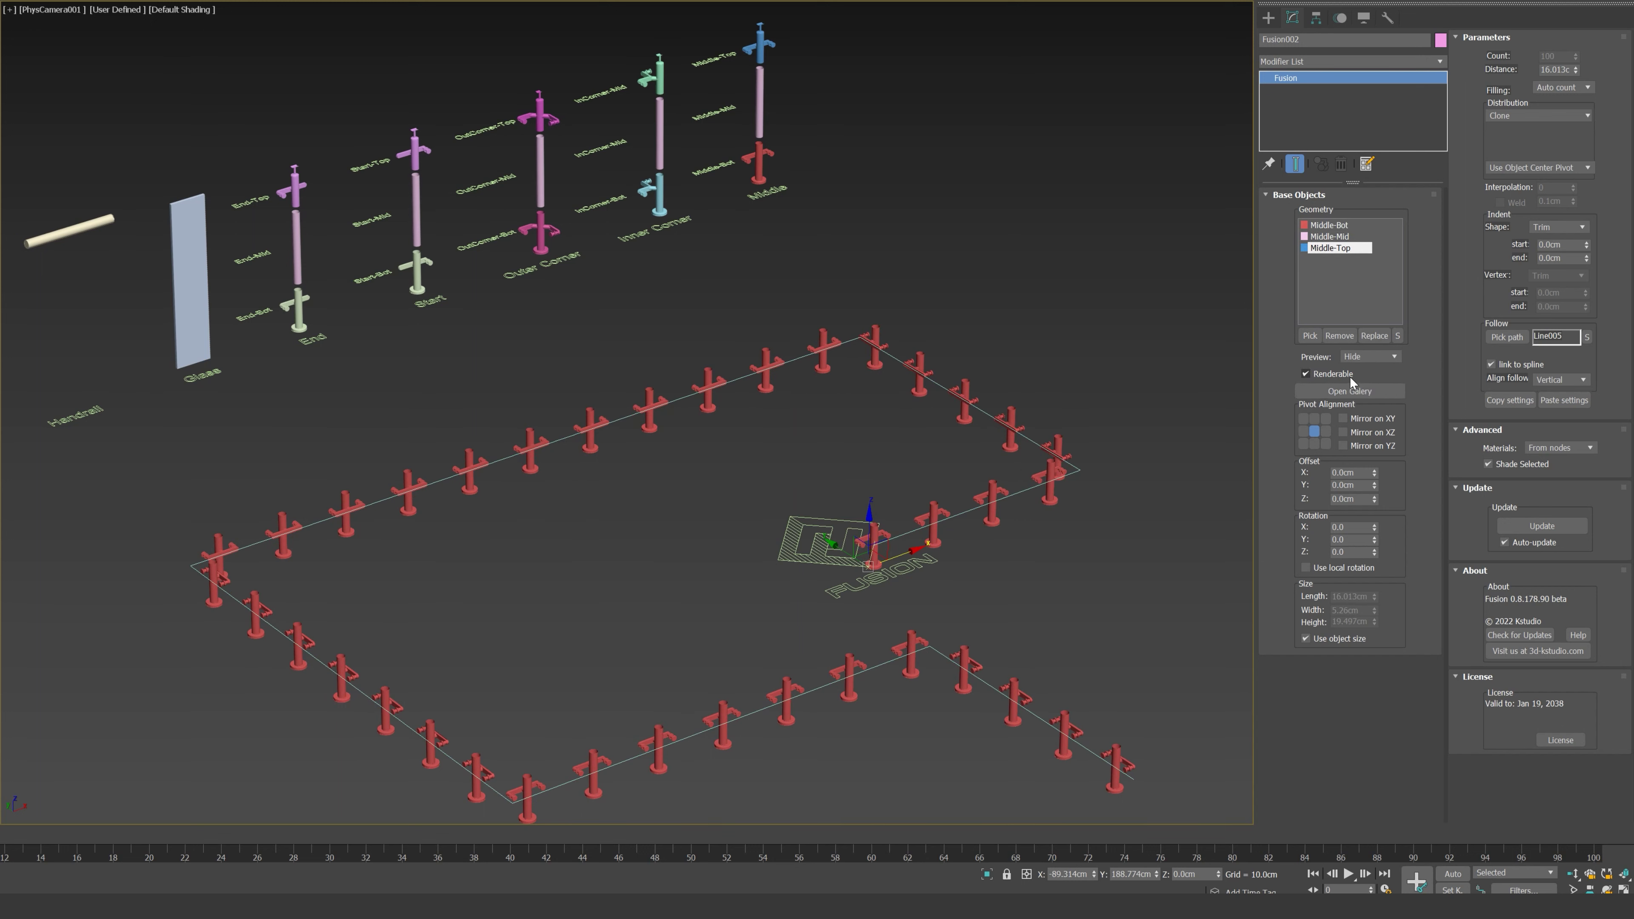
left_click(1325, 225)
left_click(1326, 374)
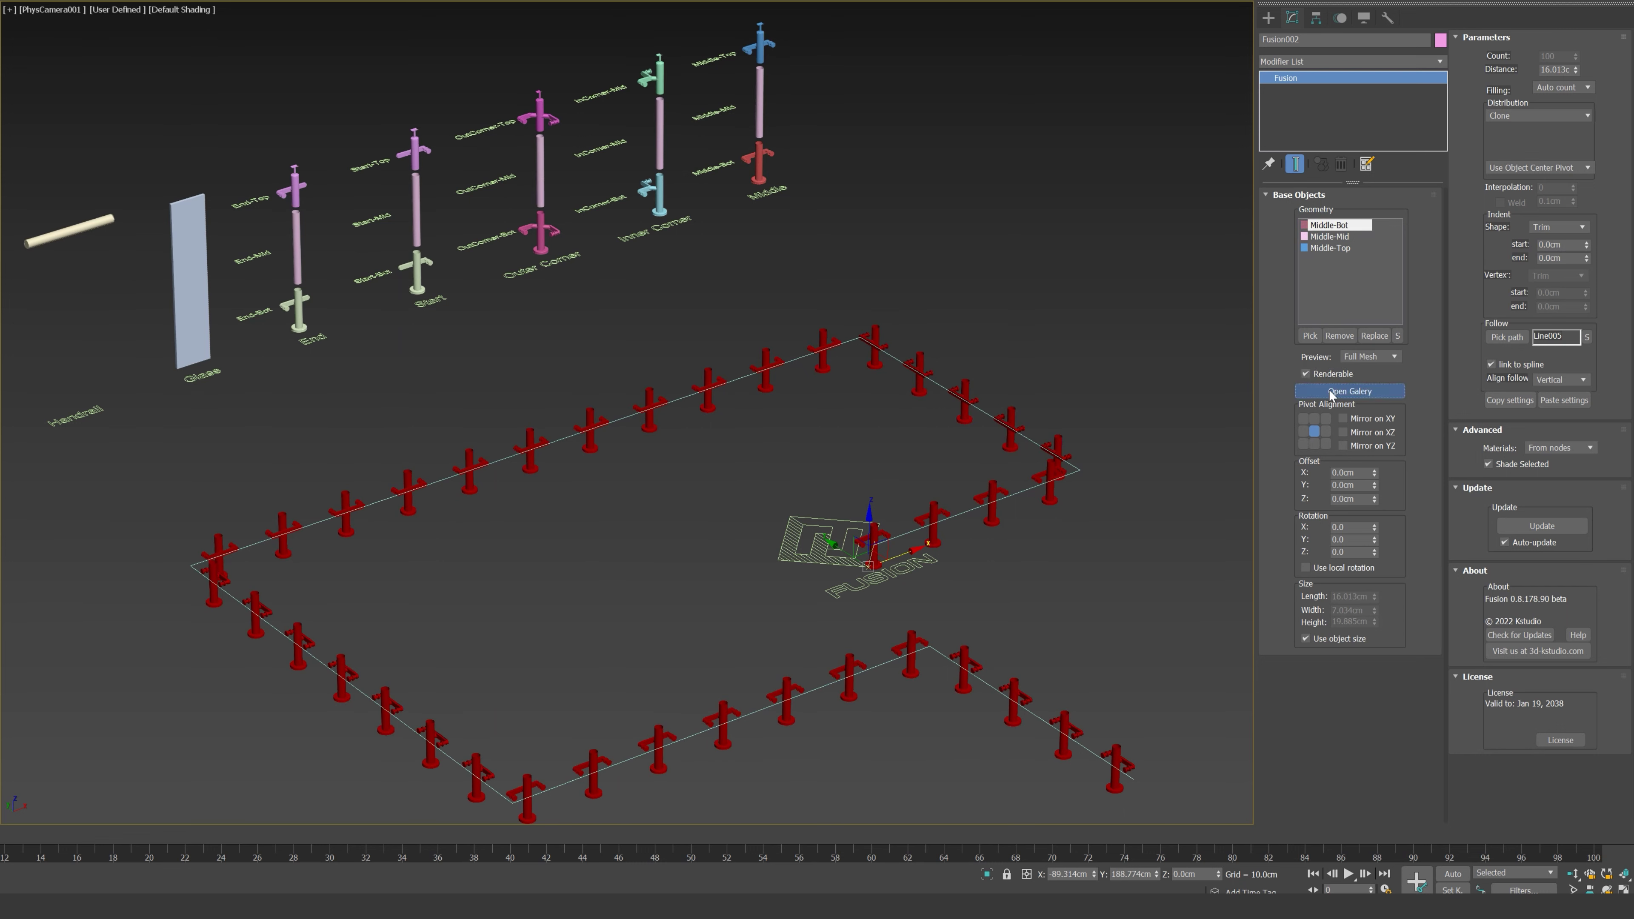
Step: Examine the items of the gallery's Models library and the commands available for Cornice Classic-01, and close the gallery
left_click(1350, 390)
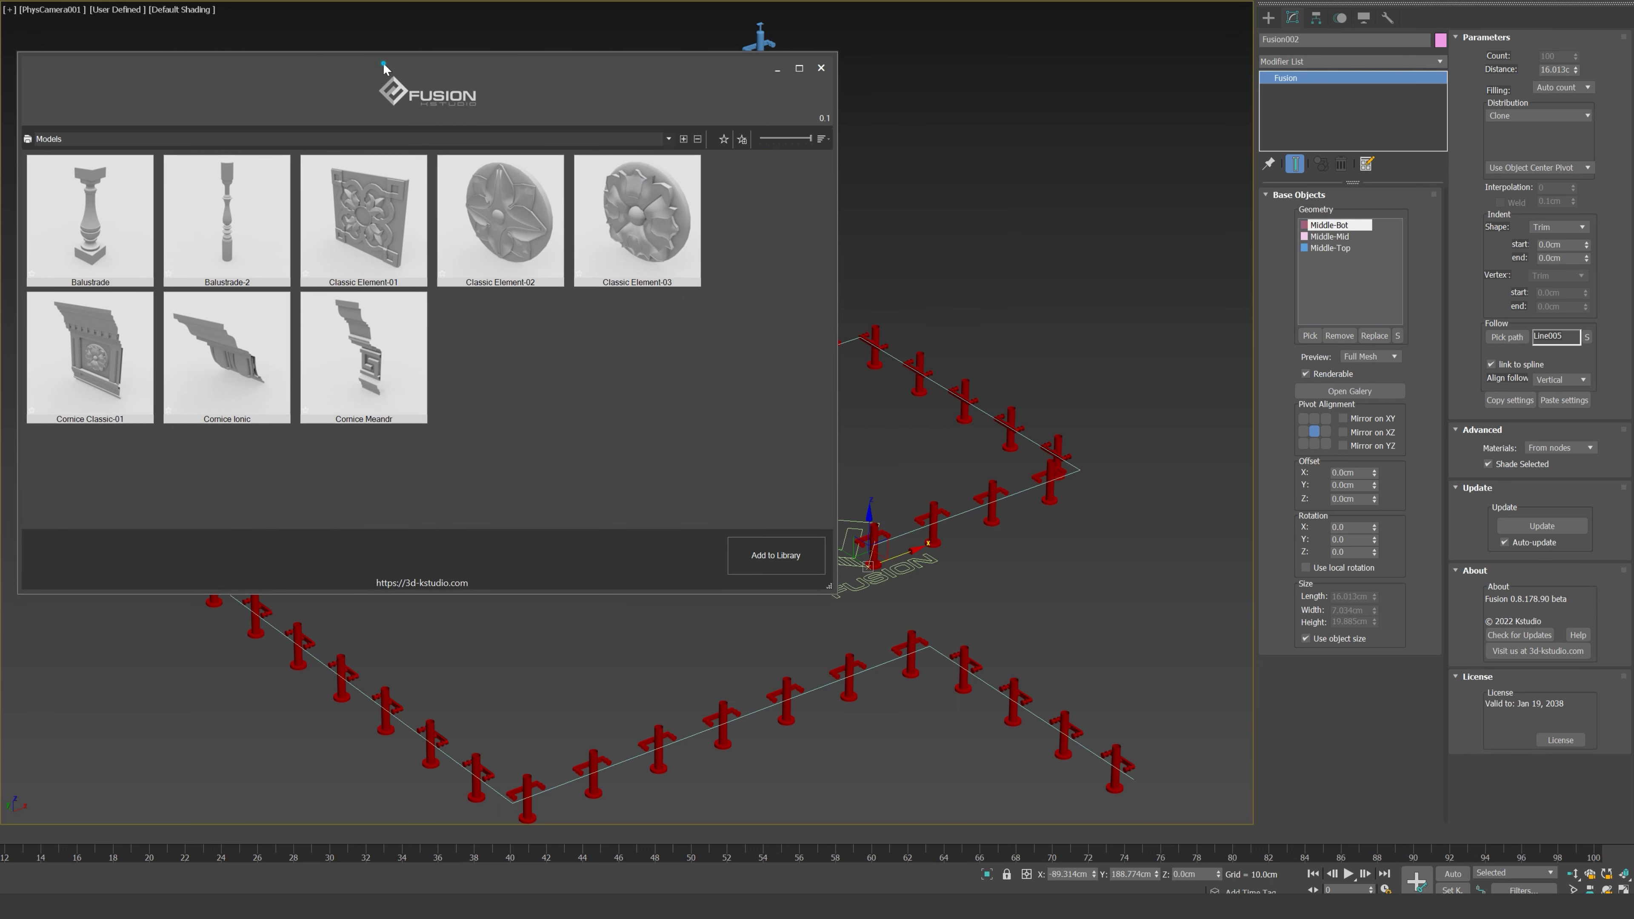
left_click_drag(388, 67, 446, 71)
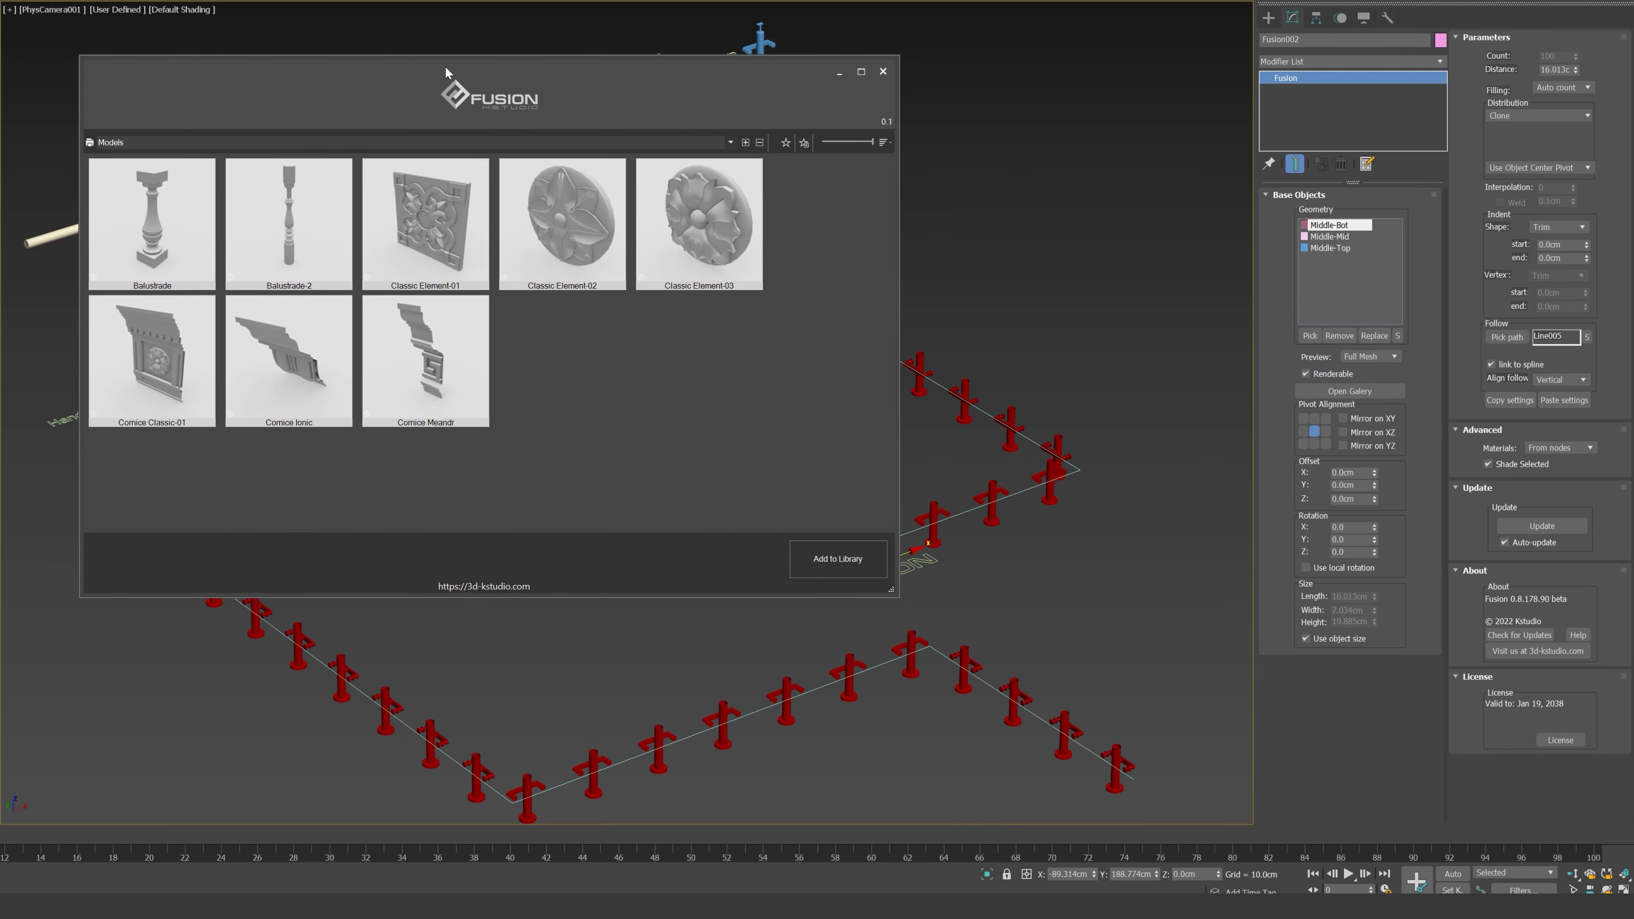
left_click(172, 260)
left_click(269, 261)
left_click(181, 331)
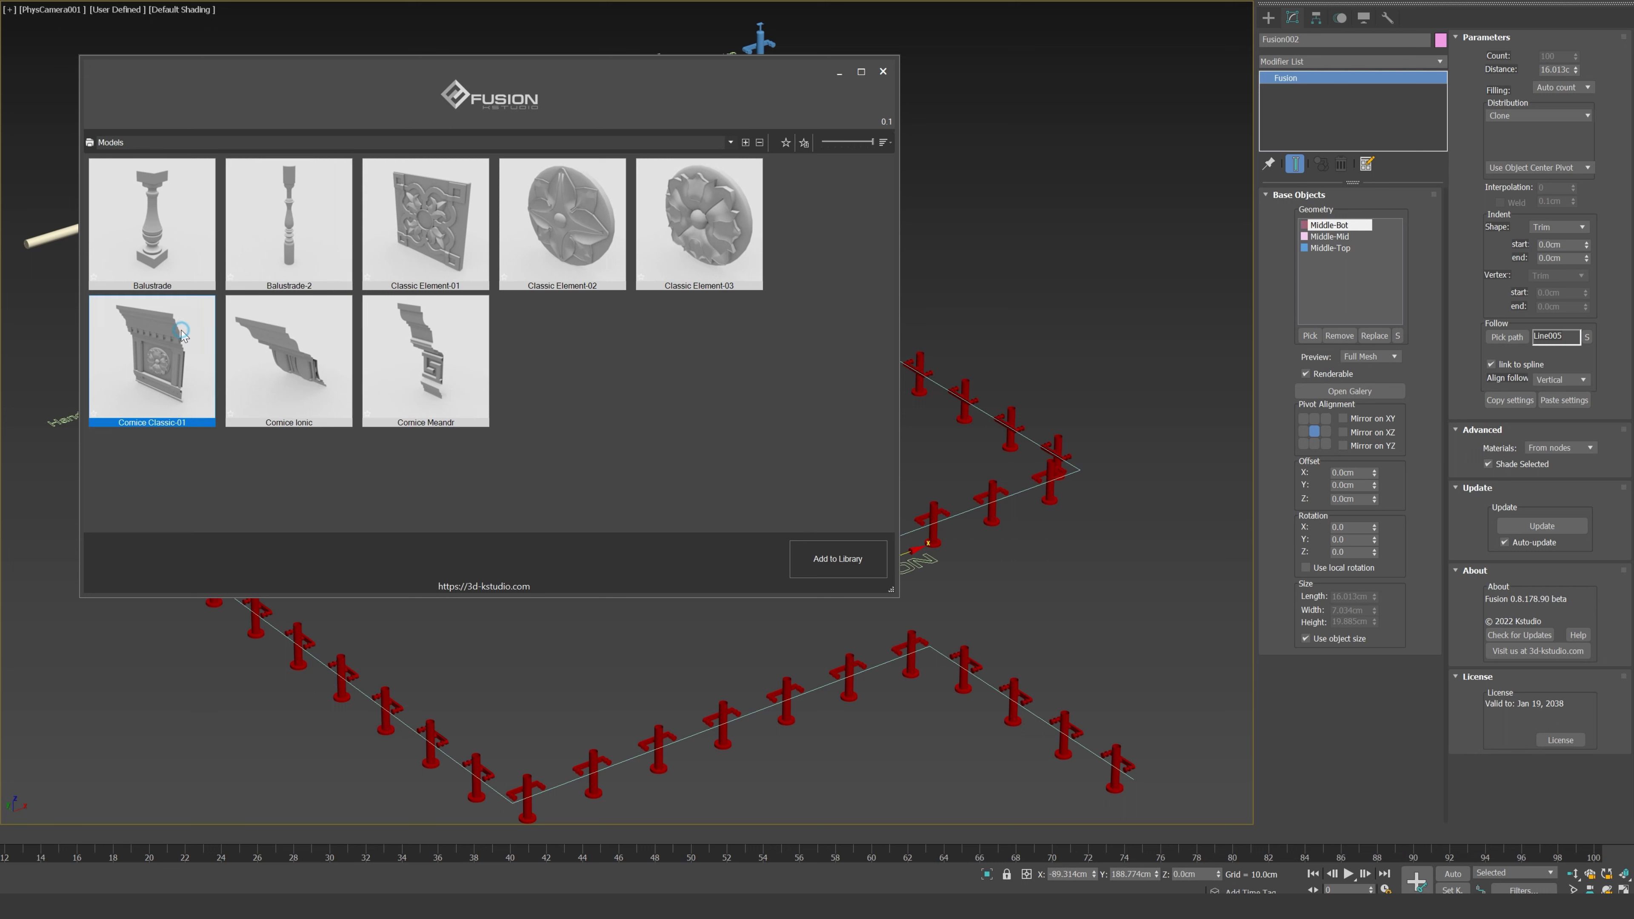
right_click(181, 331)
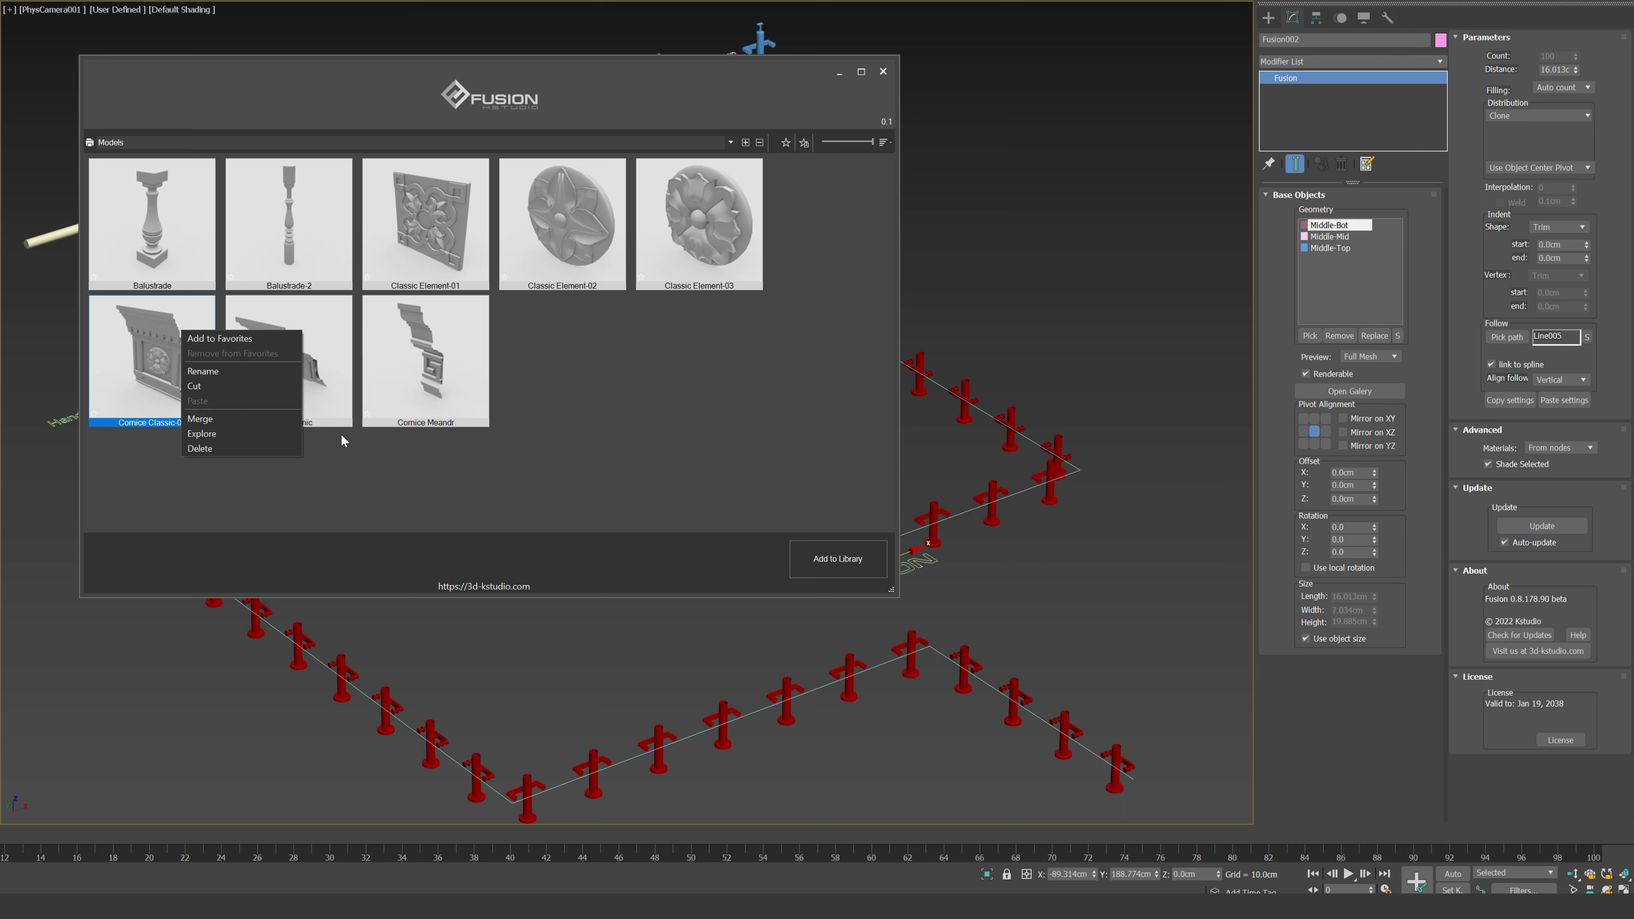
left_click(373, 450)
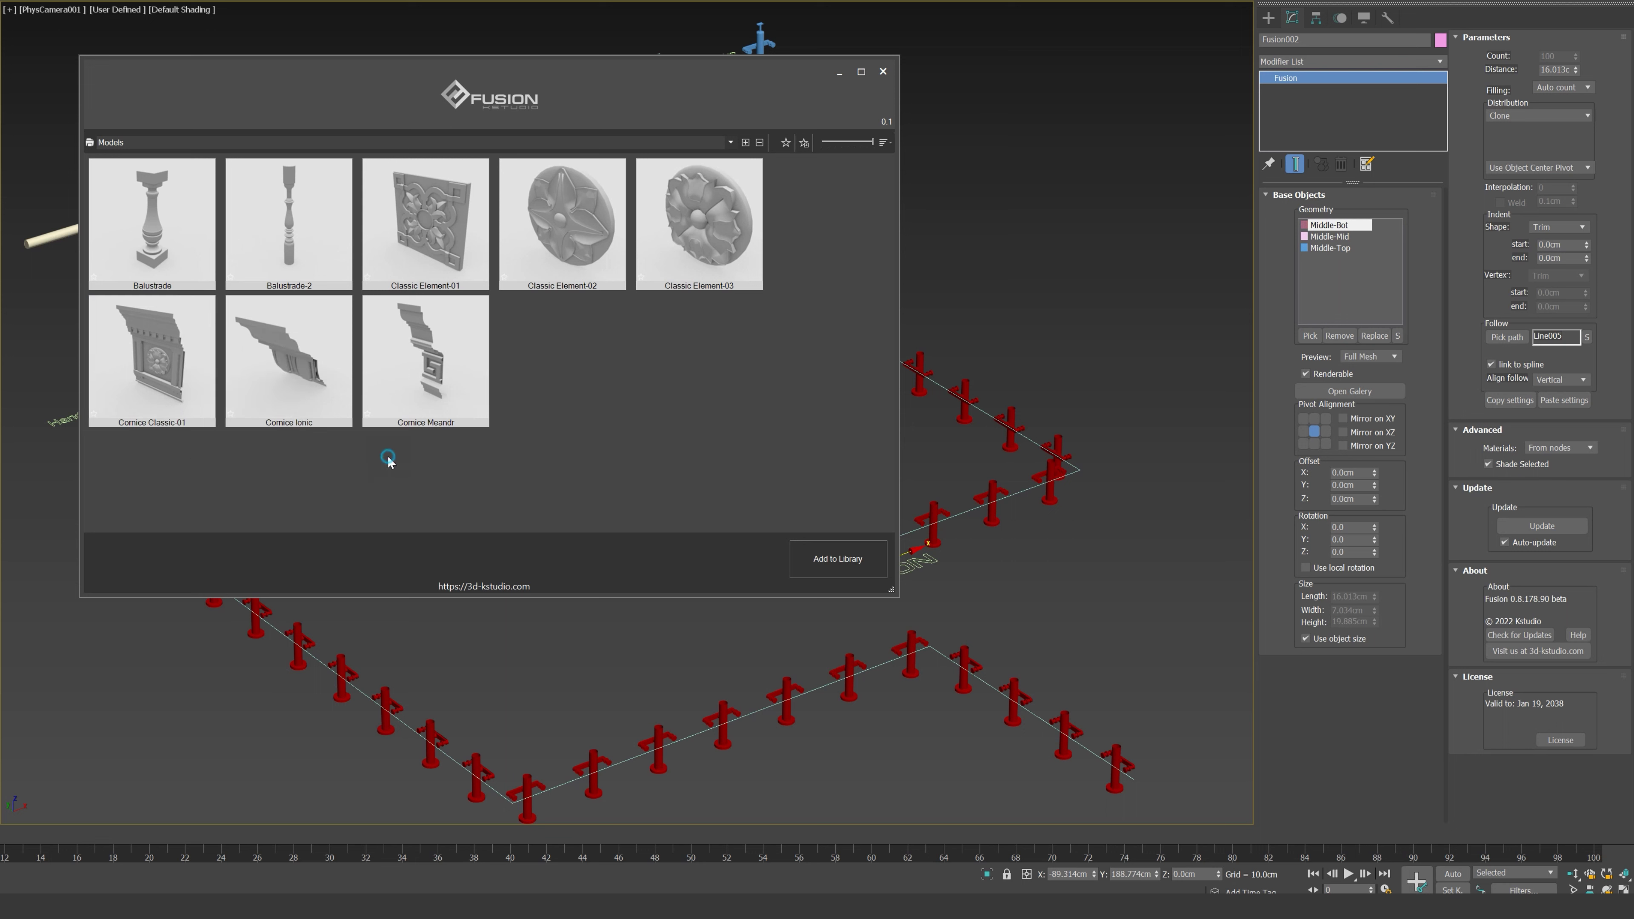
left_click(730, 142)
left_click(637, 391)
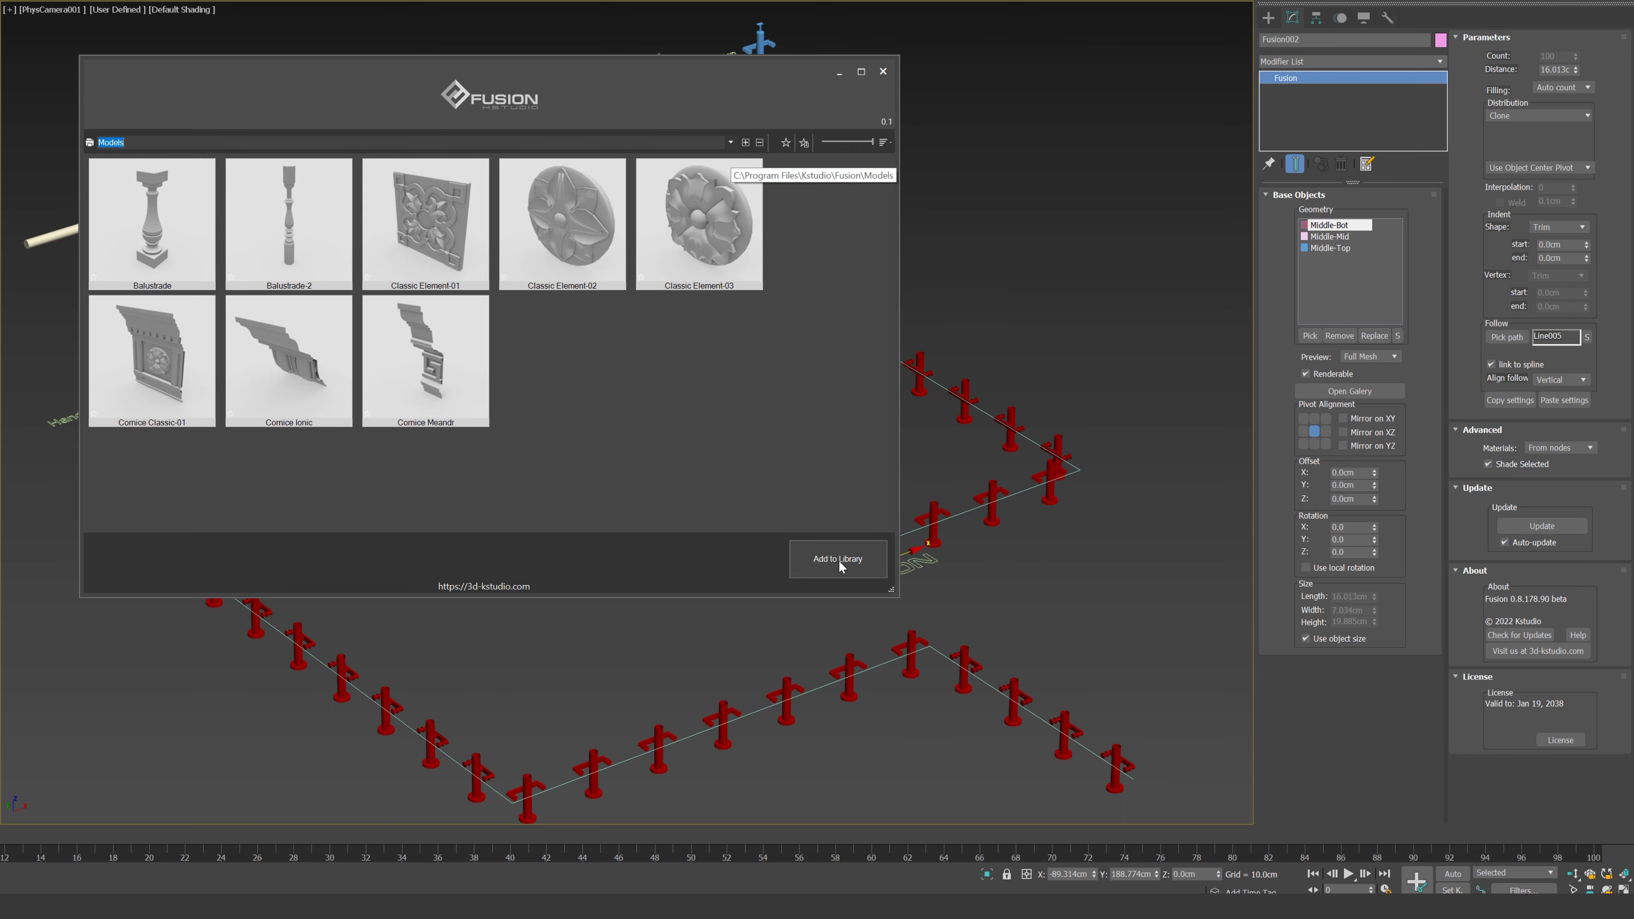
left_click(883, 72)
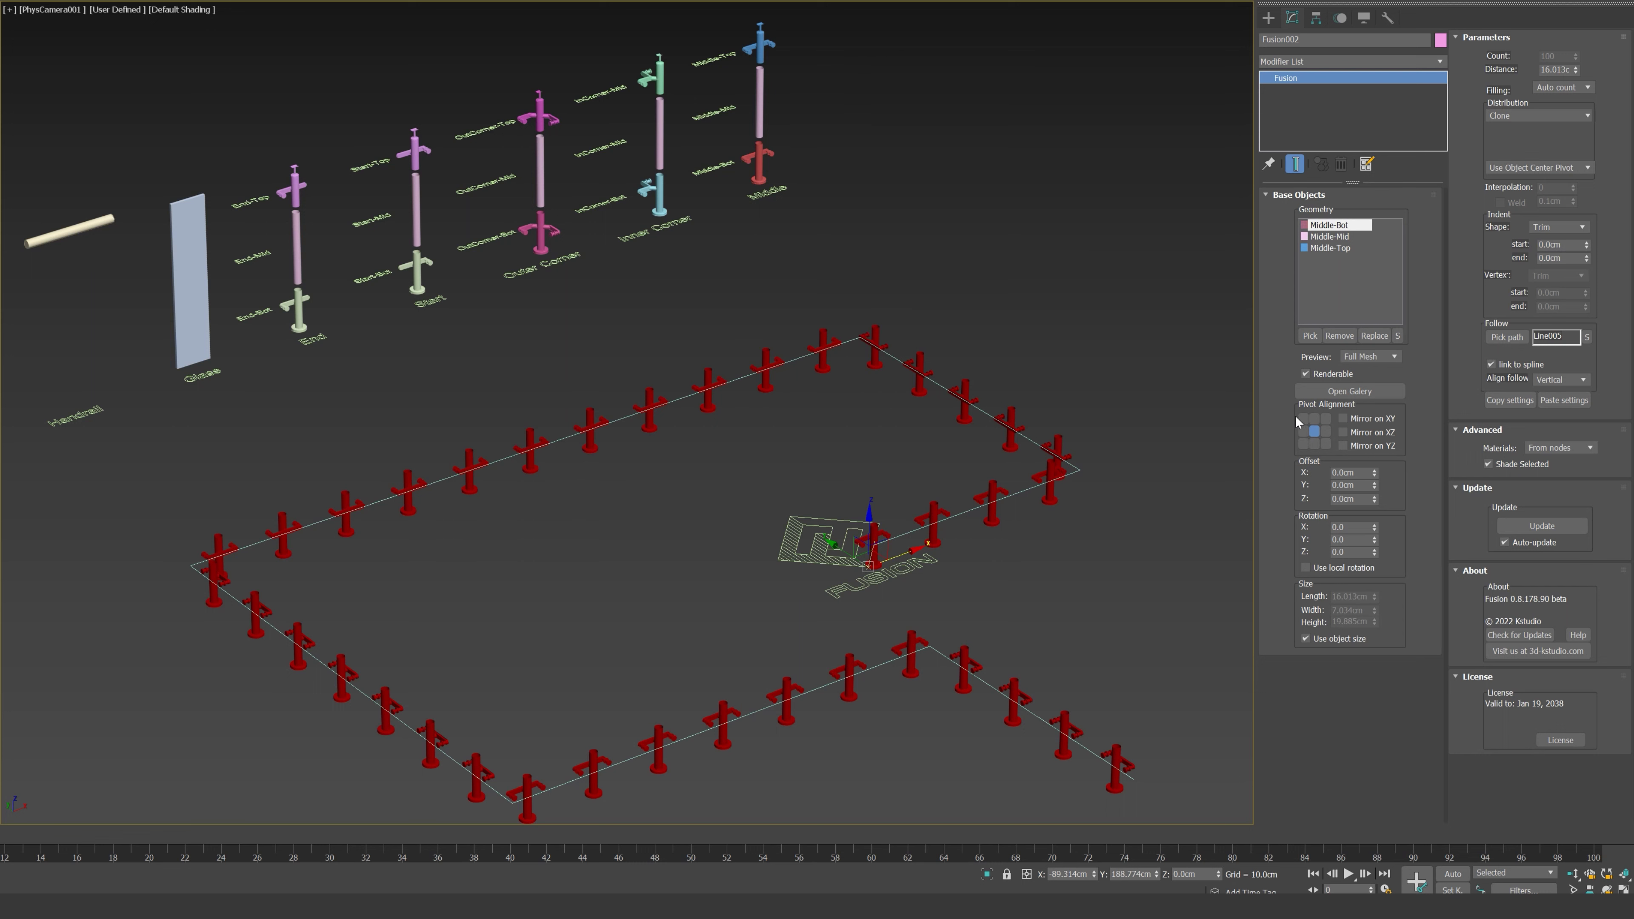
Step: Set the pivot alignment of Middle-Bot to bottom centre
left_click(1314, 444)
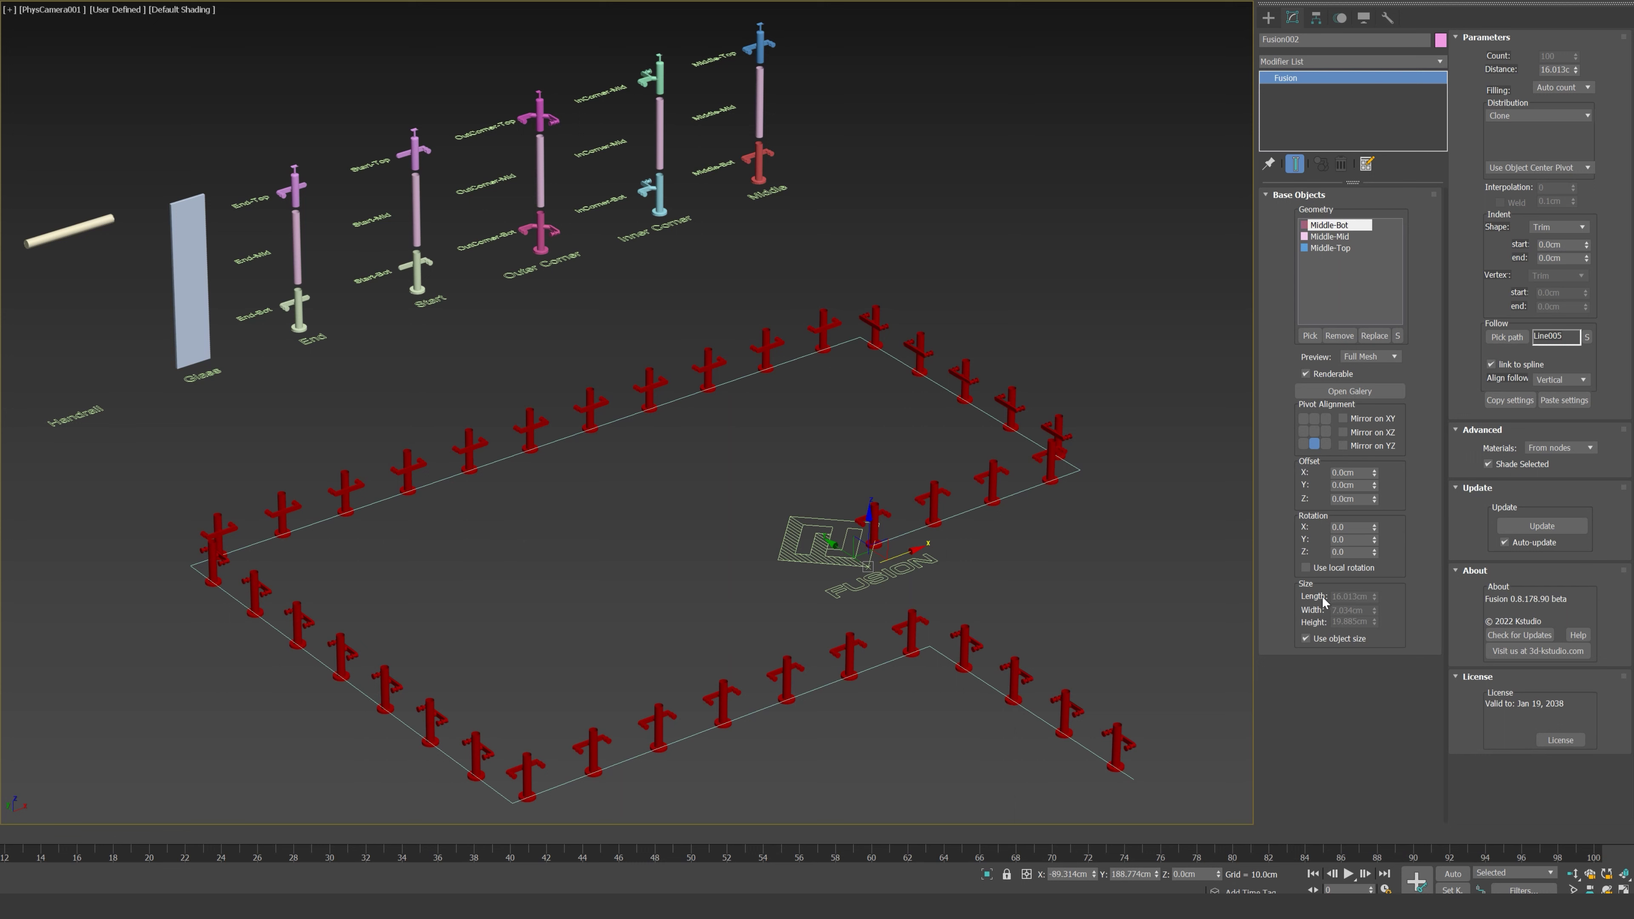
Step: Try scaling Middle-Bot with locked proportions to a length of about 44.8 cm, and restore its original object size
left_click(1312, 643)
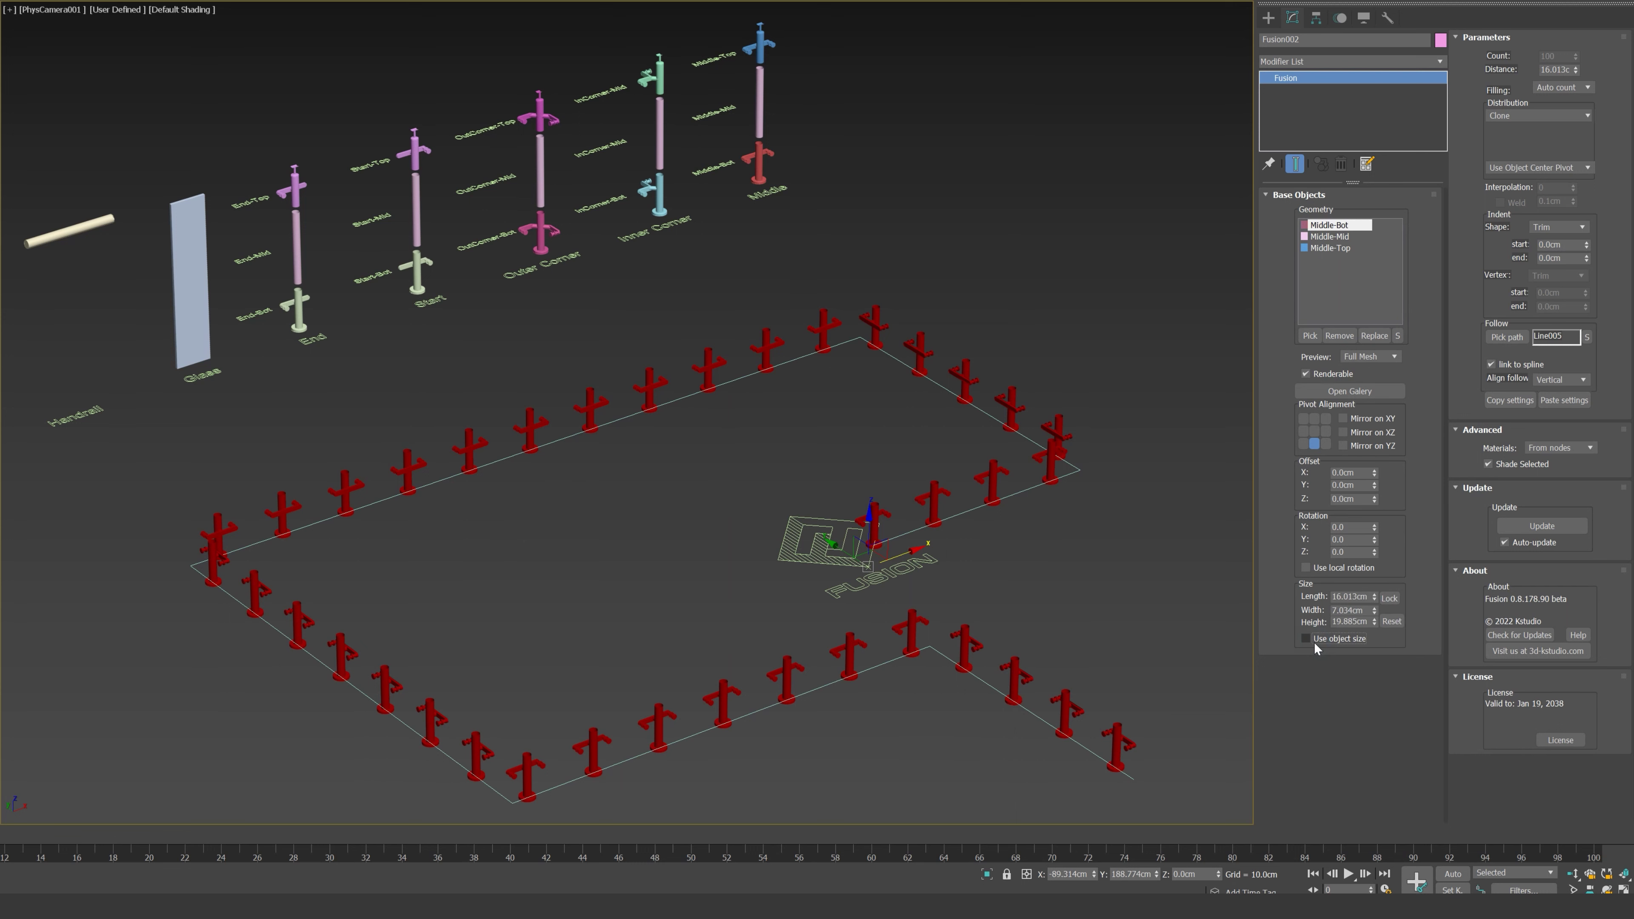
left_click(1390, 598)
left_click_drag(1373, 597, 1381, 513)
left_click(1391, 621)
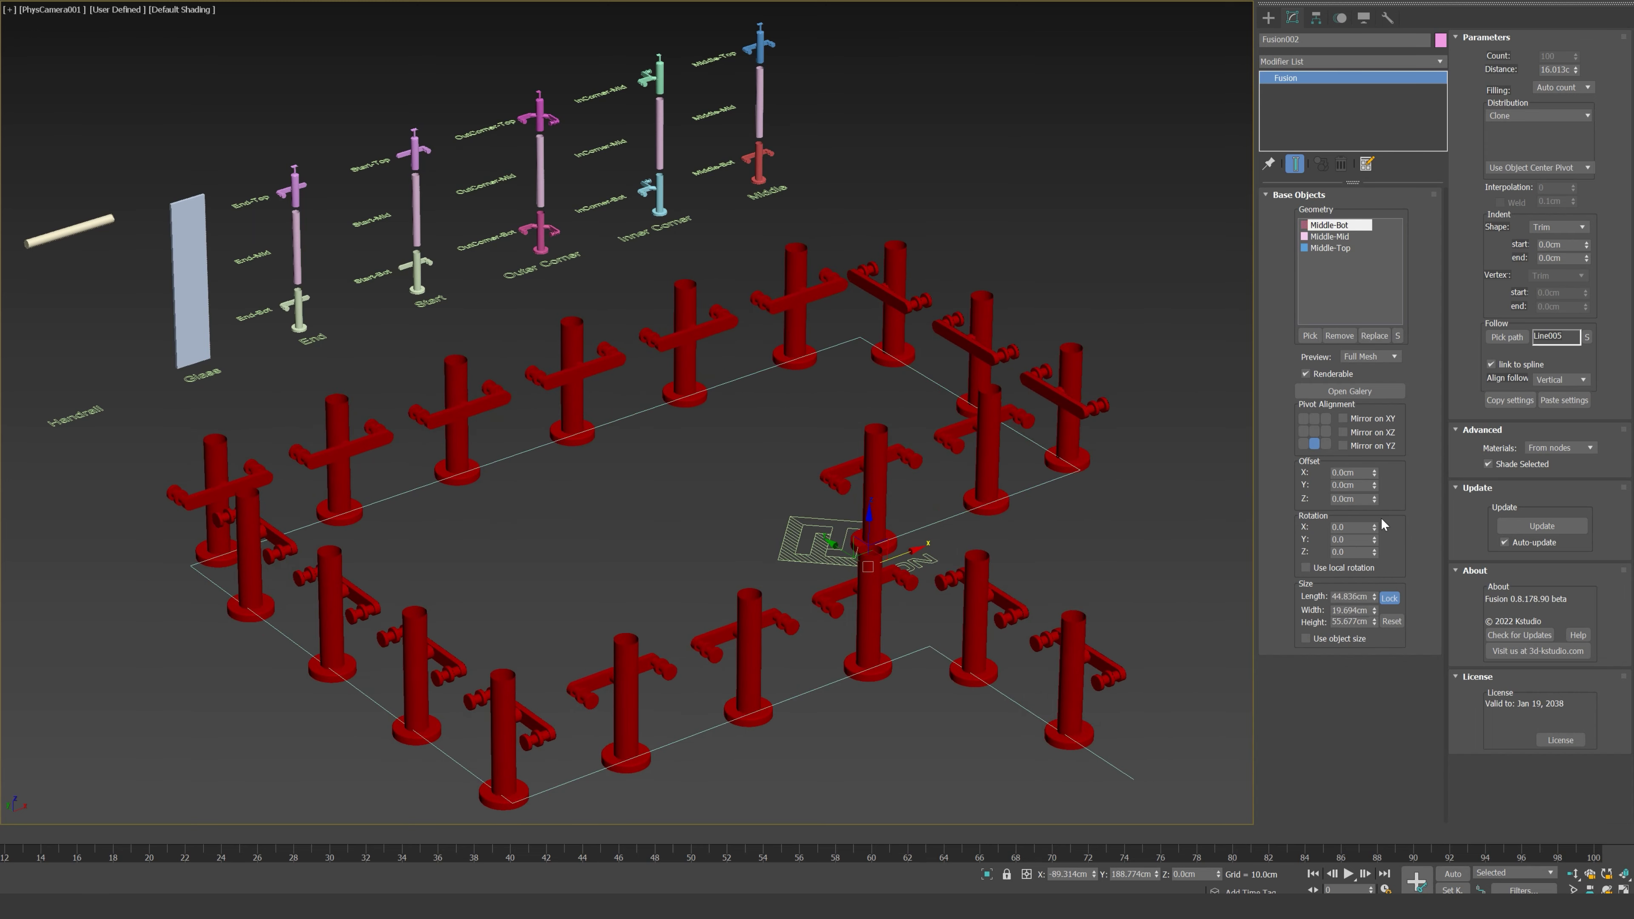
left_click(1390, 622)
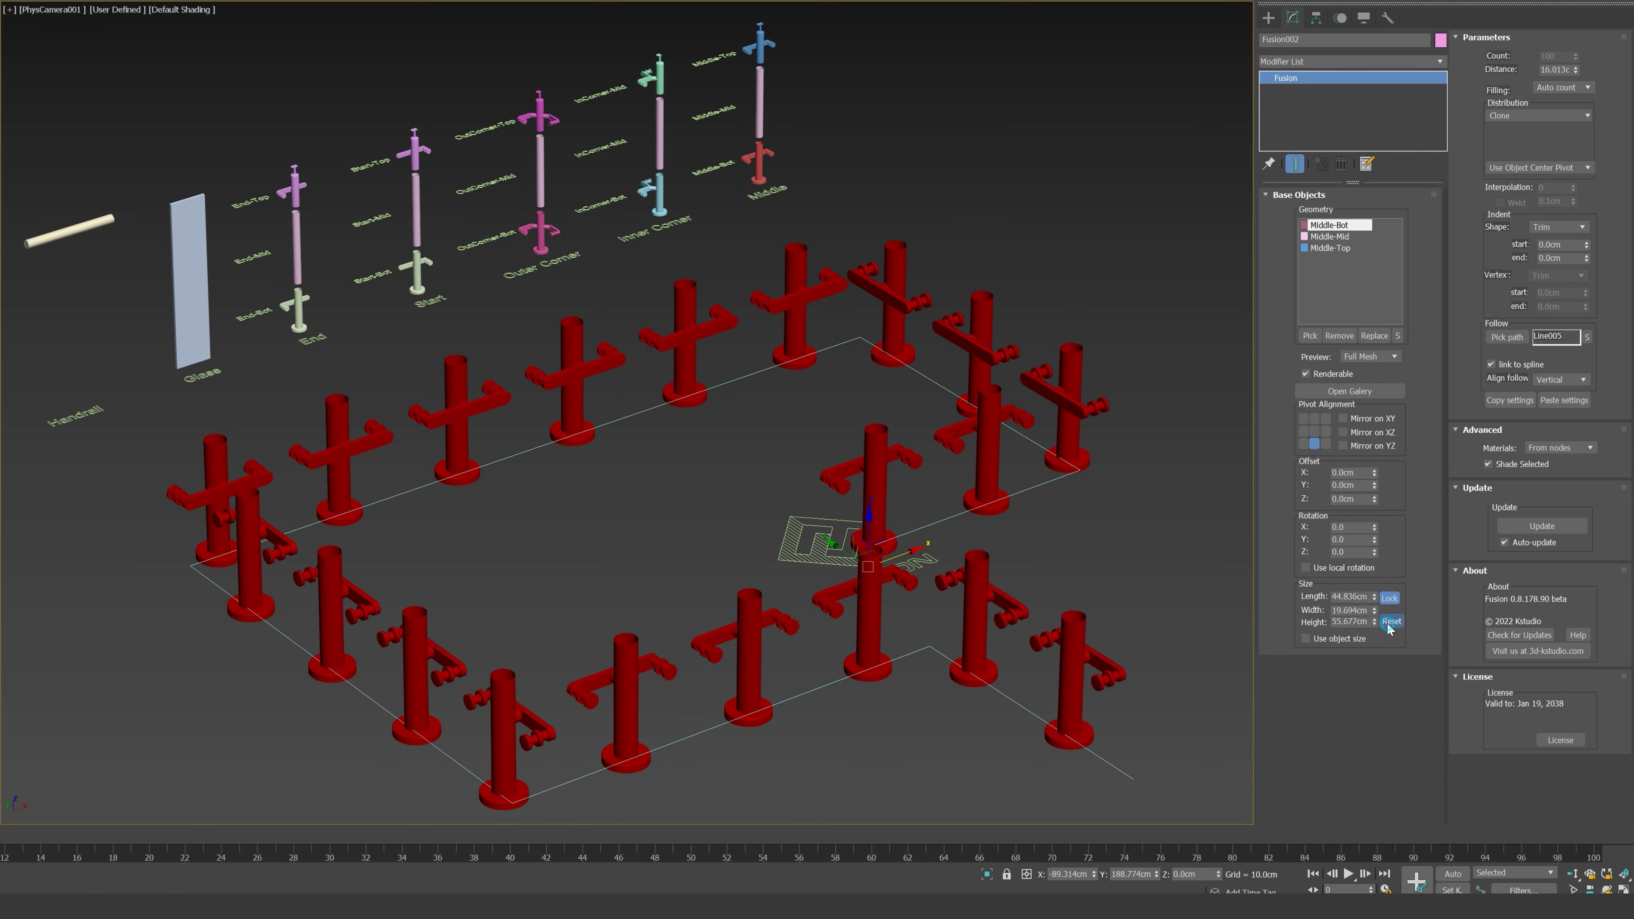
left_click(1338, 640)
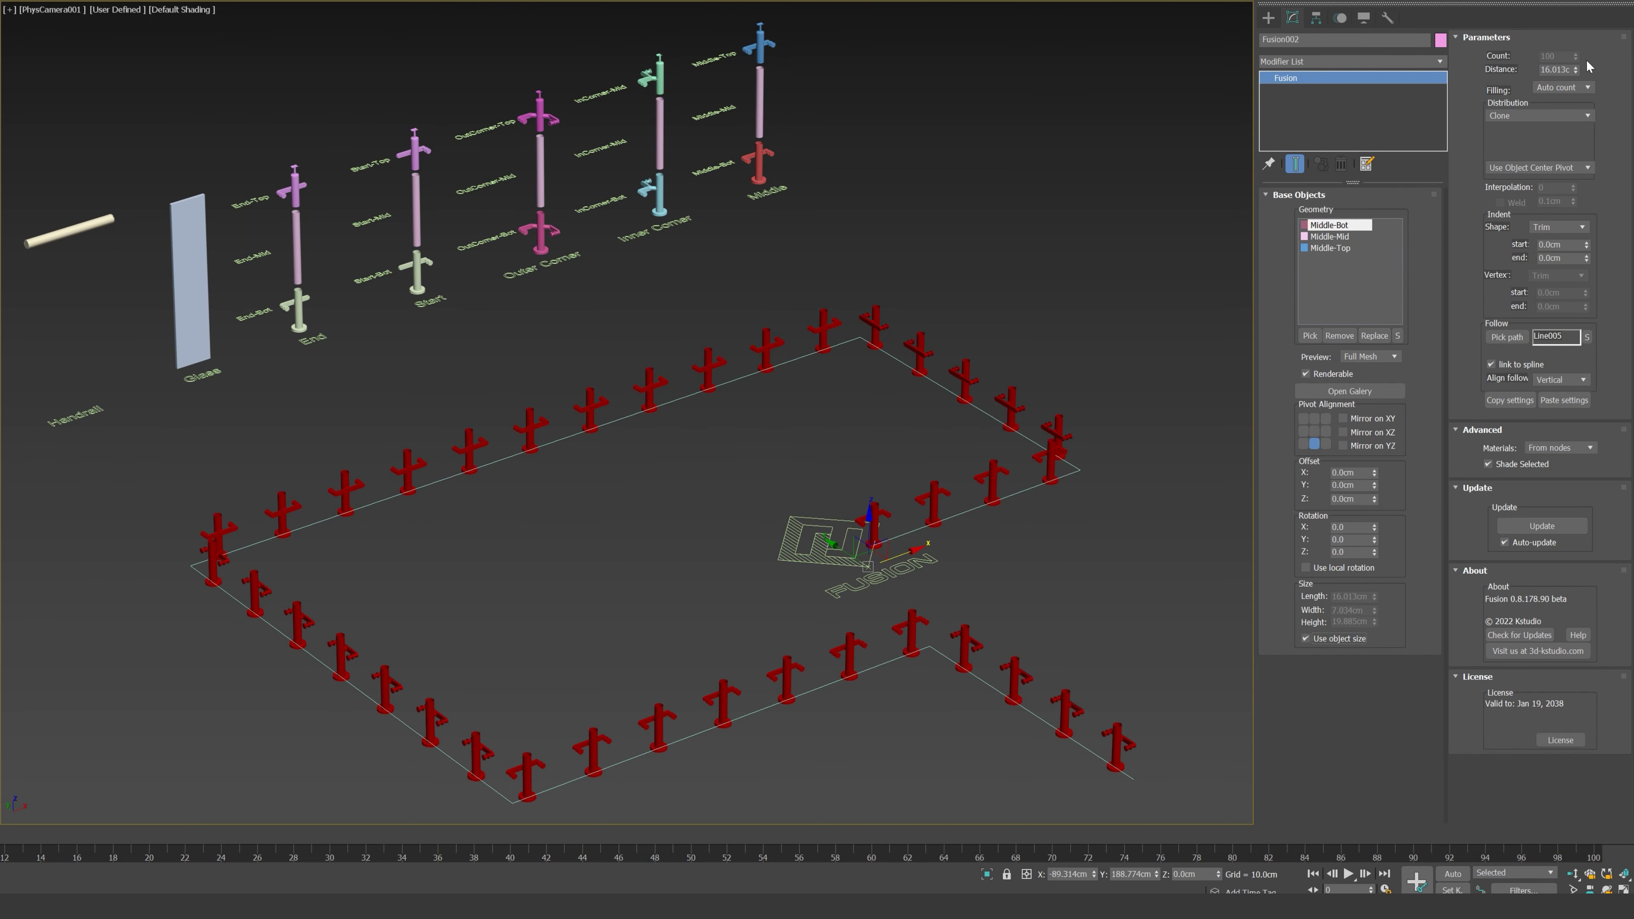
Step: Switch the filling of Middle-Bot to Default, with a count of 20 and a distance of about 26 cm
left_click(1589, 89)
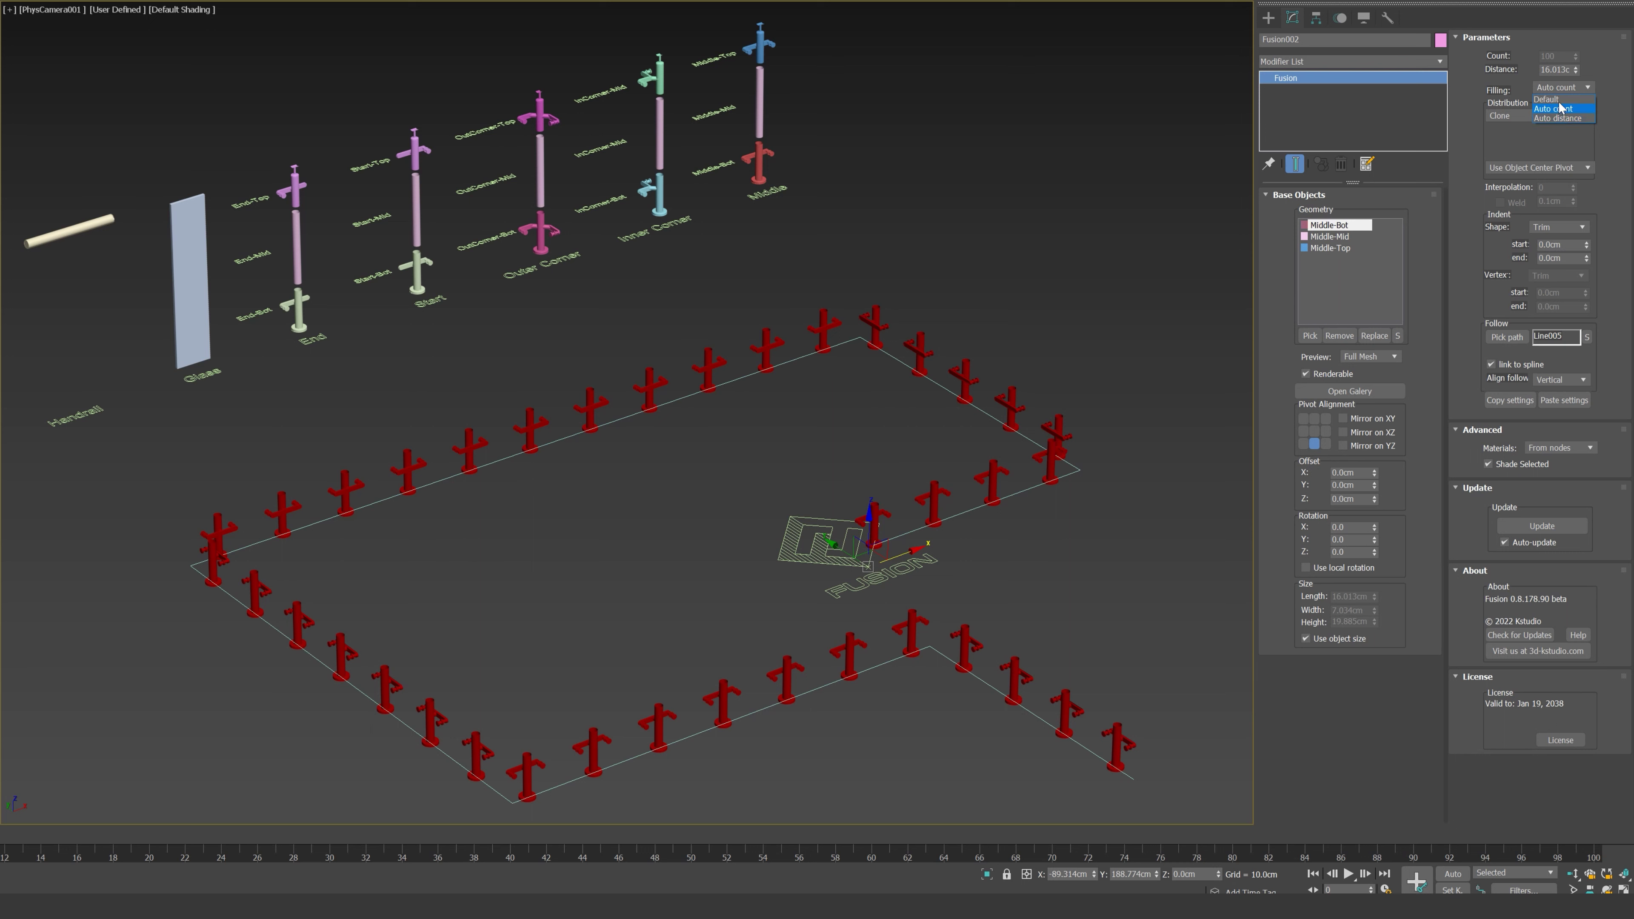
left_click(1571, 99)
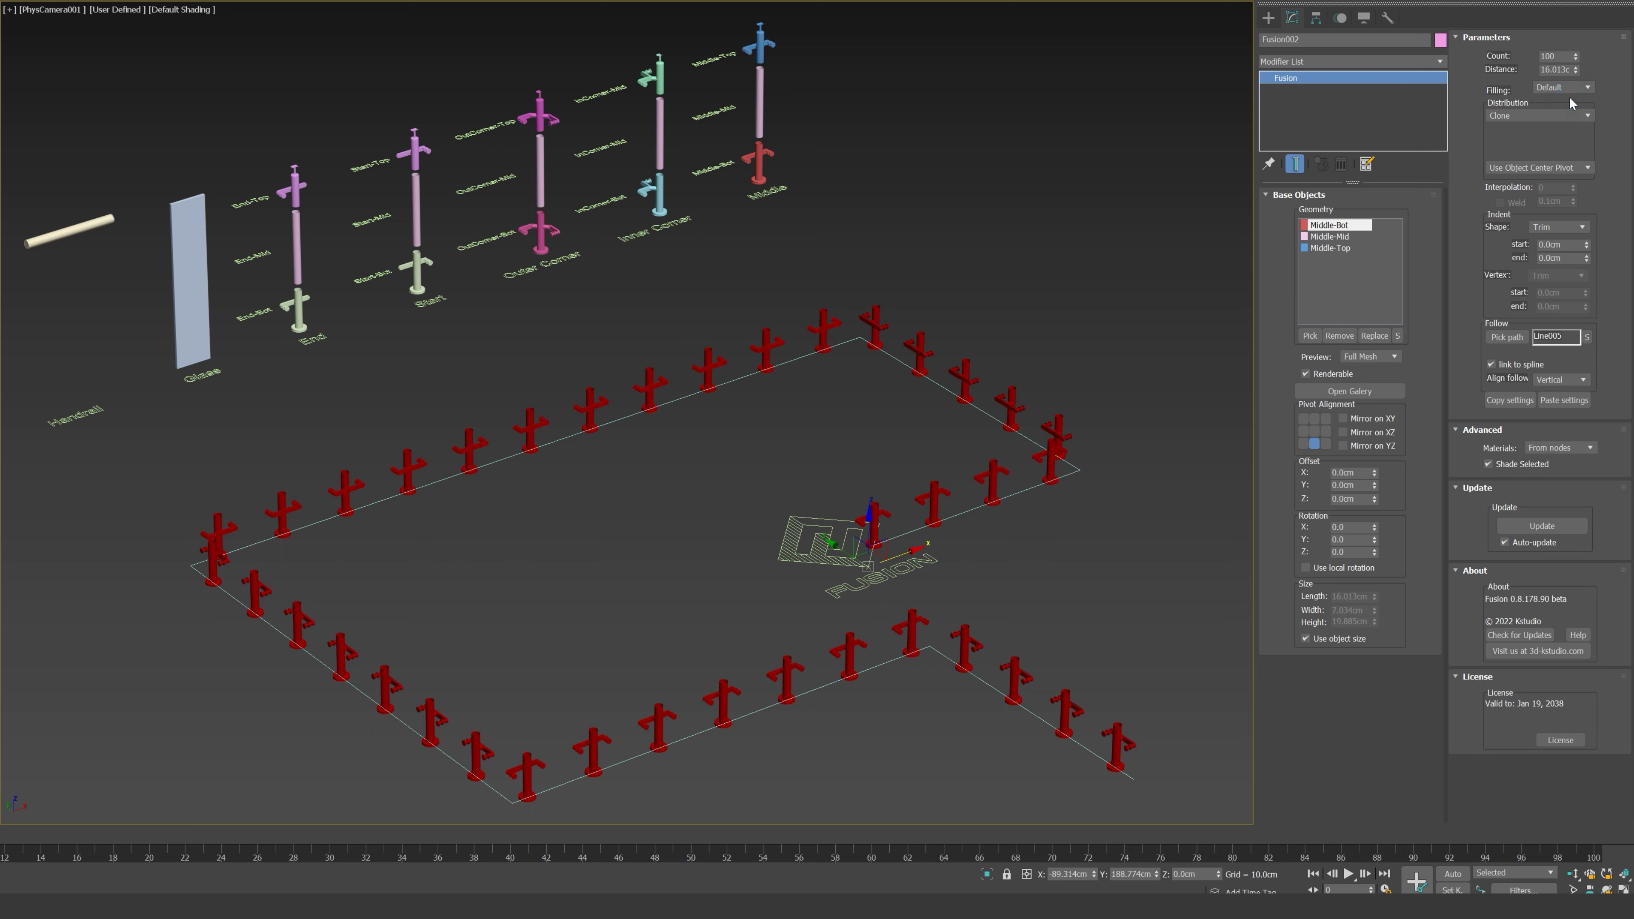
left_click_drag(1561, 57, 1532, 61)
left_click_drag(1575, 69, 1580, 60)
Step: Try filling Middle-Bot with Auto count at a distance of about 27 cm, and with Auto distance at a count of 28
left_click(1576, 88)
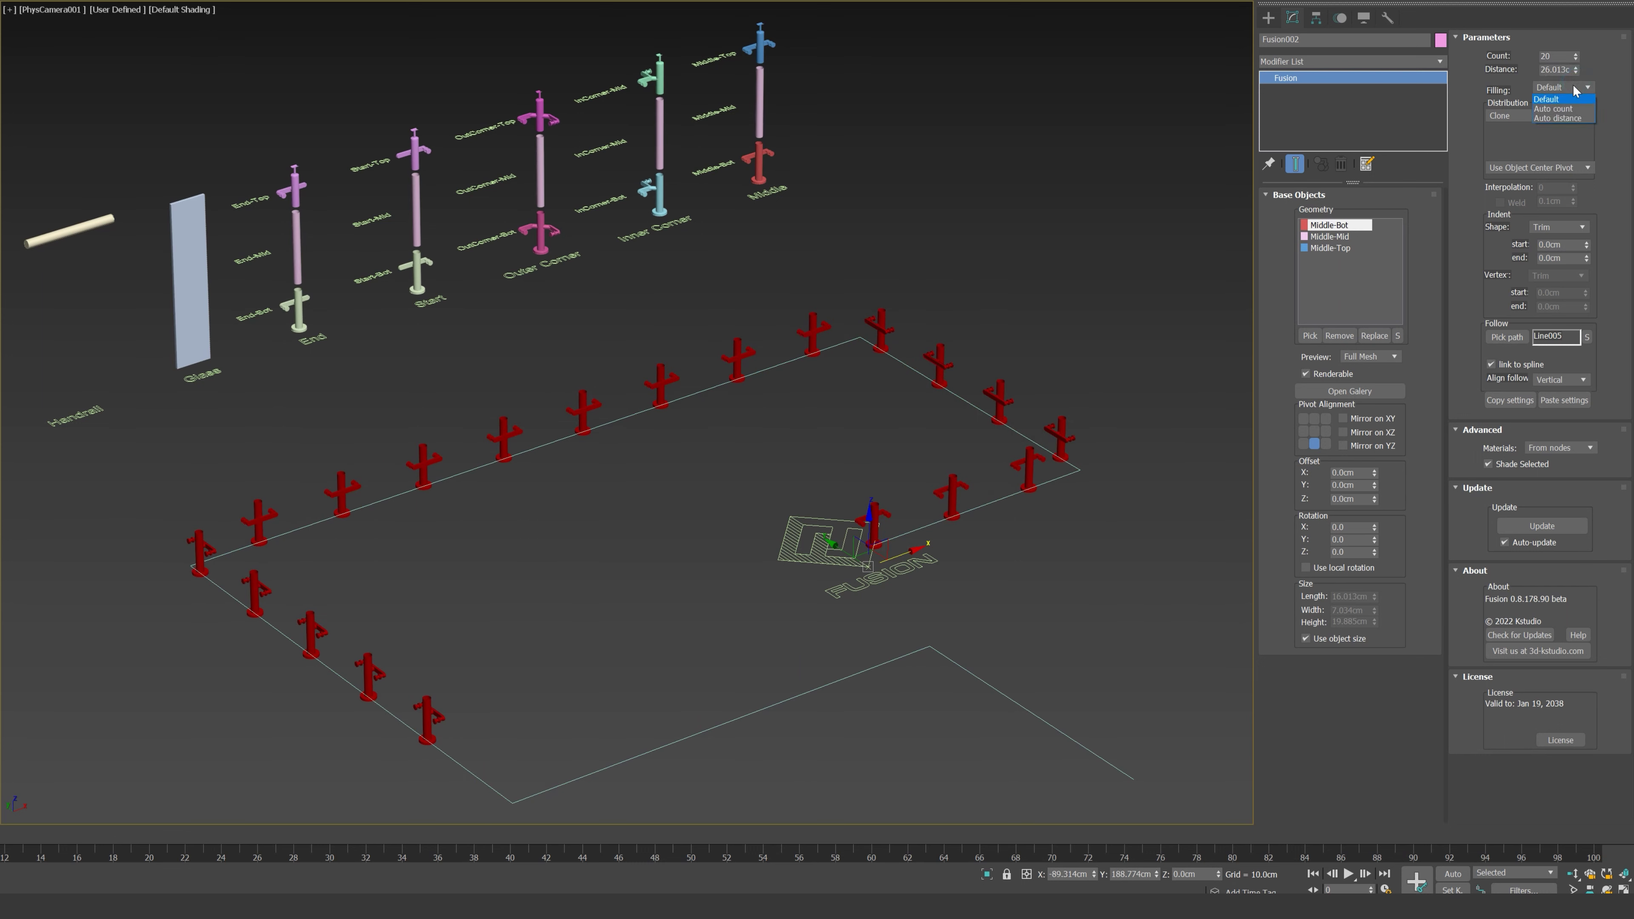
left_click(1567, 109)
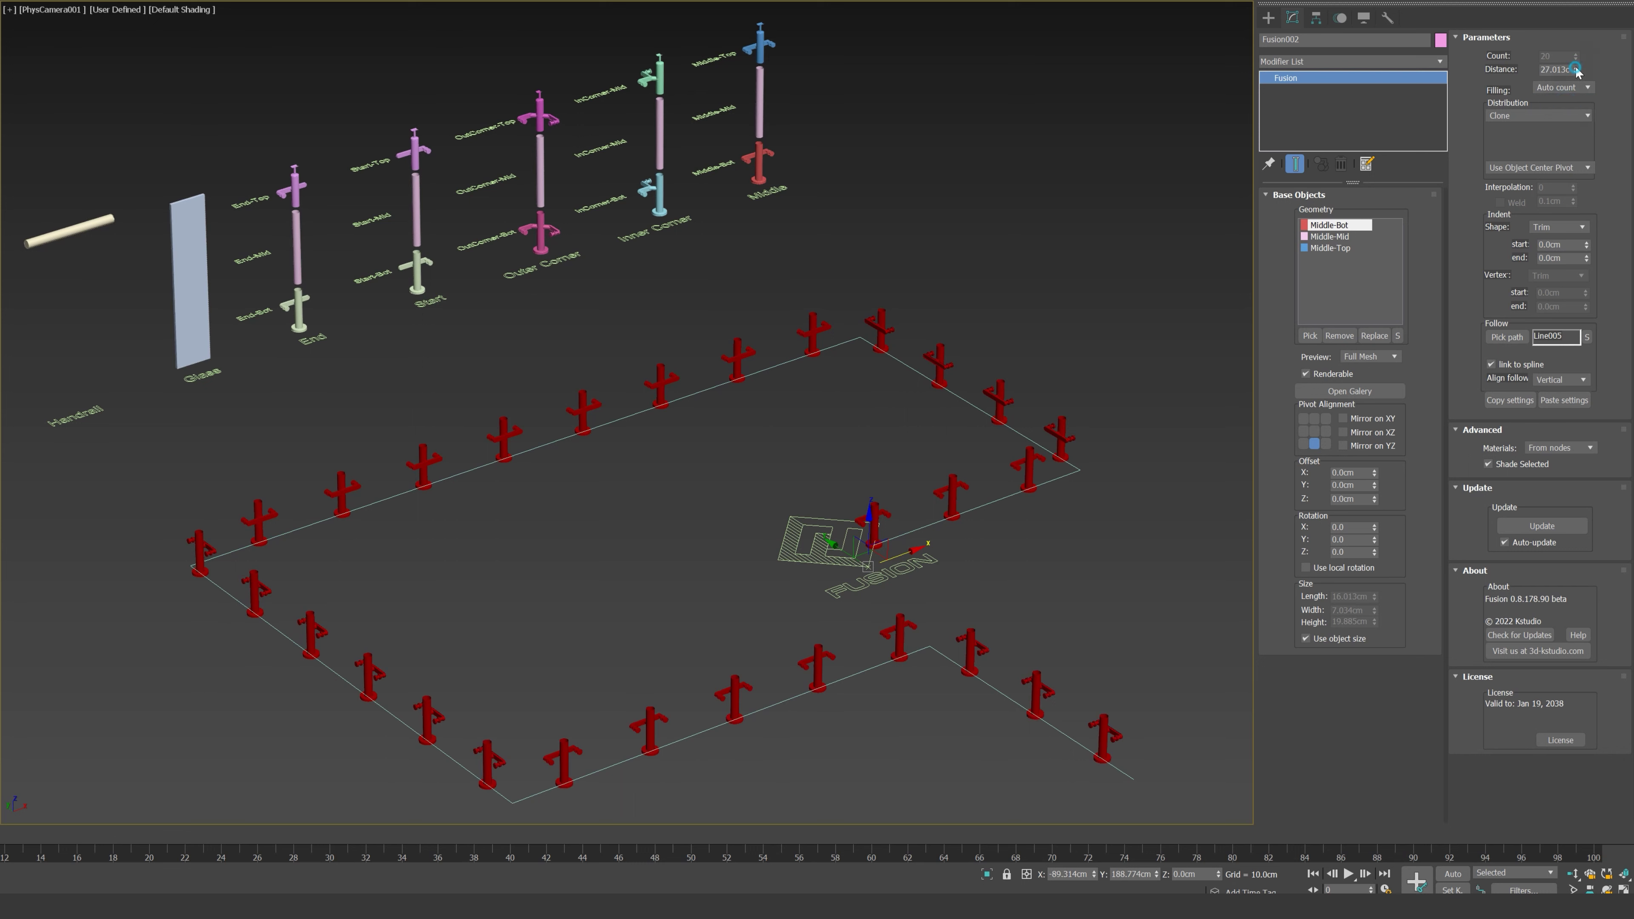
left_click_drag(1576, 70, 1577, 66)
left_click(1575, 85)
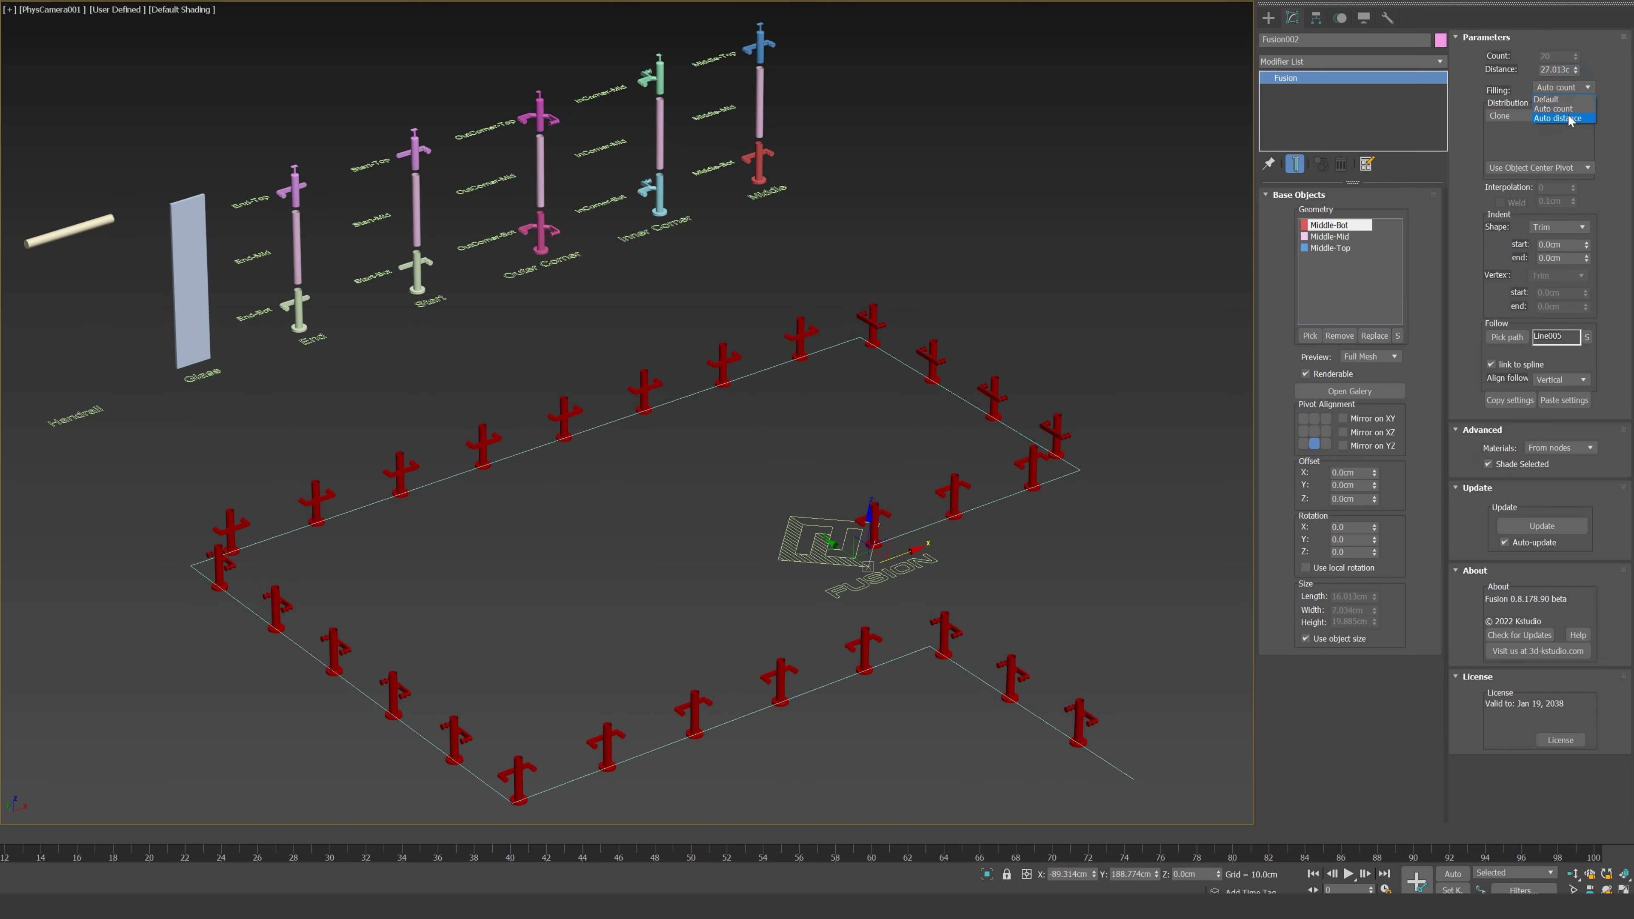
left_click(1569, 118)
left_click_drag(1577, 55, 1577, 82)
Step: Set the filling of Middle-Bot to Auto count with a distance of 40 cm
left_click(1578, 88)
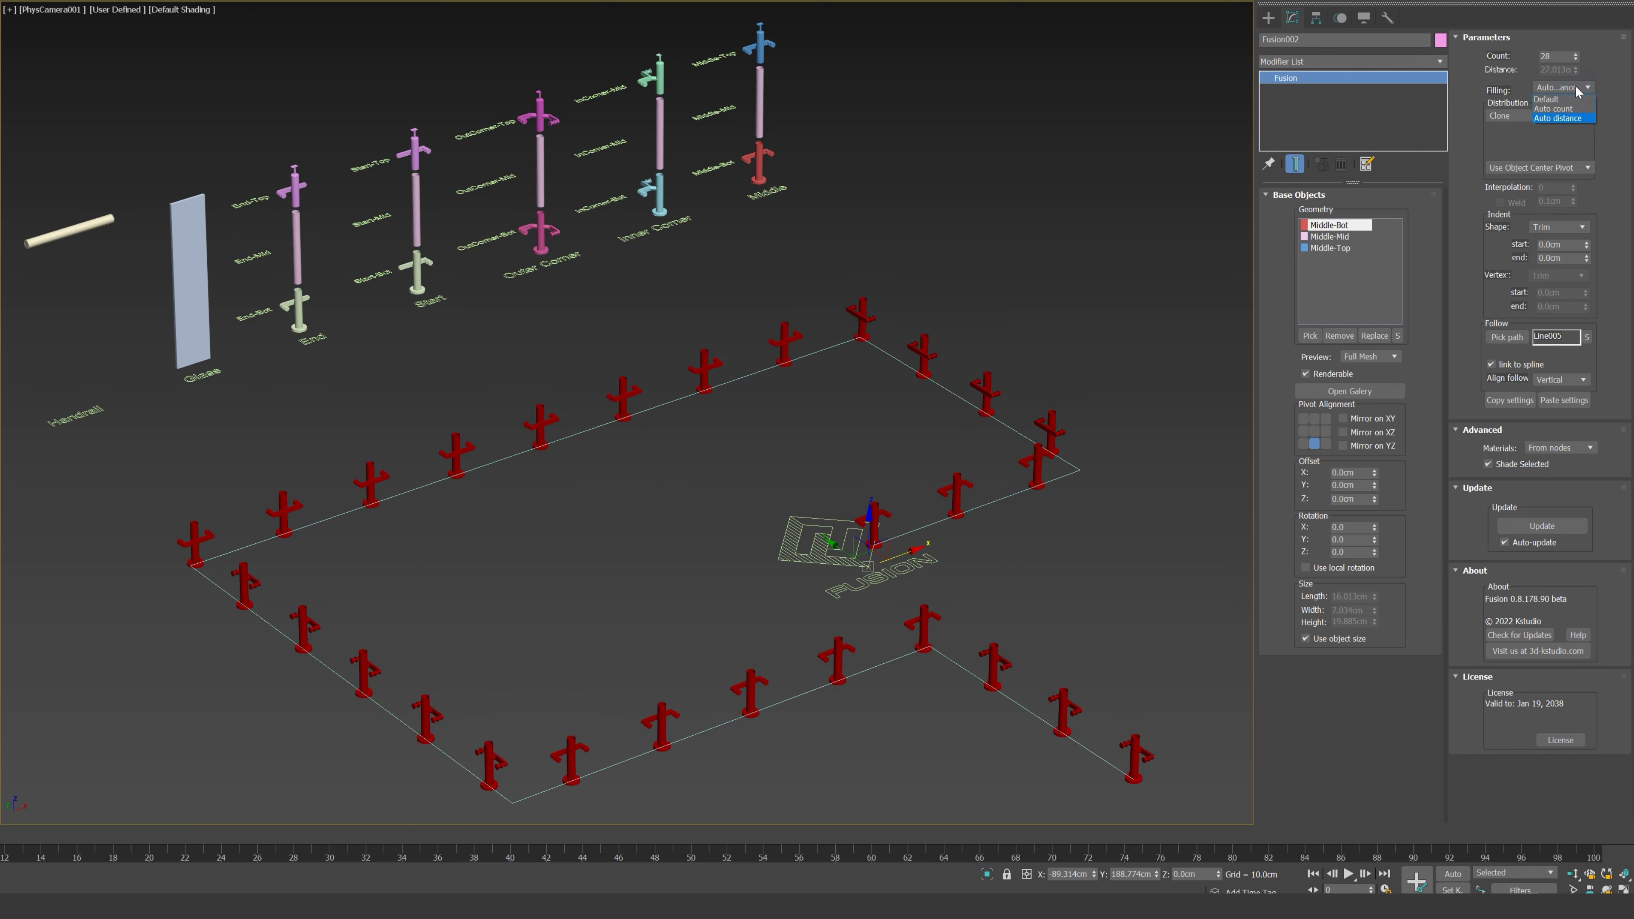
left_click(1575, 109)
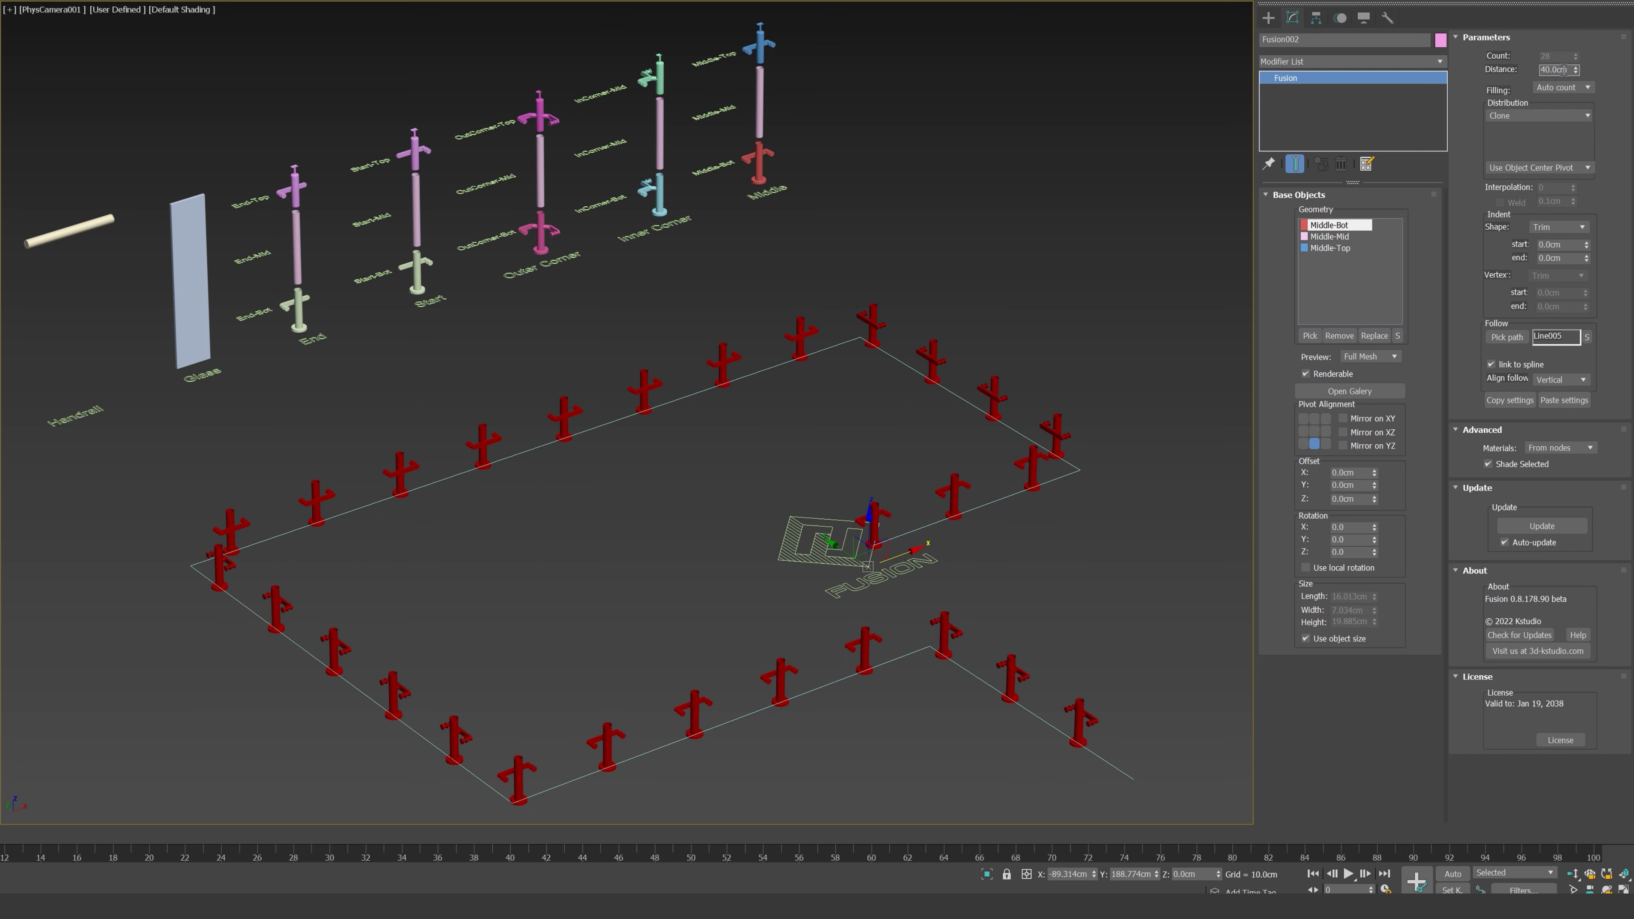
key("Return")
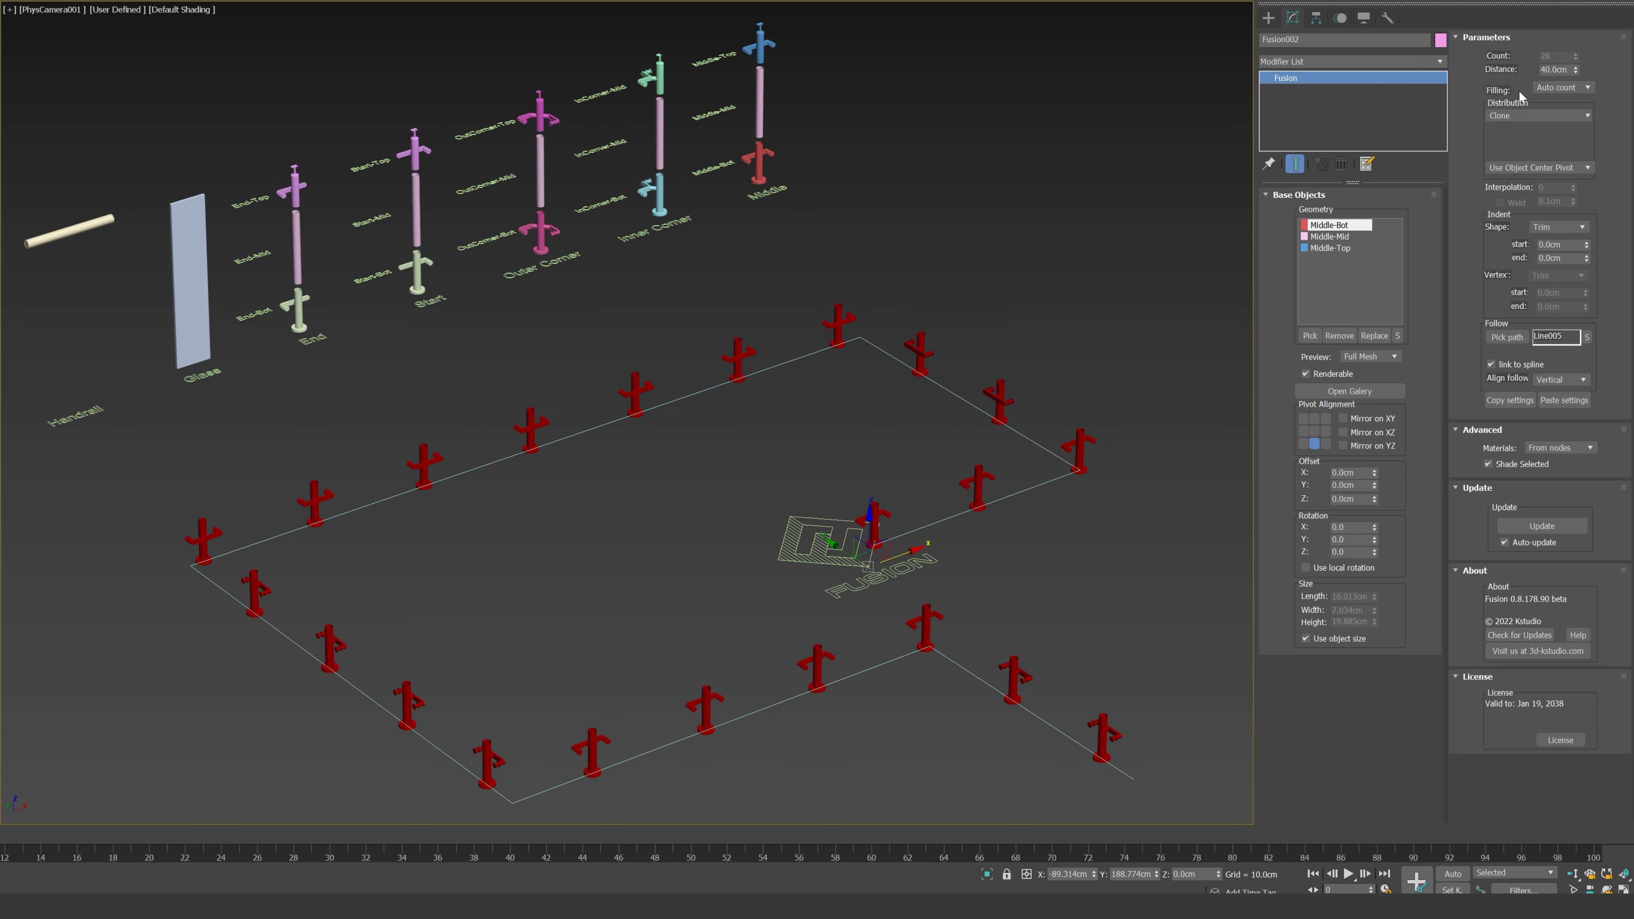
Step: Set the distribution of Middle-Bot to Fit to with Corners, using the object pivot alignment
left_click(1523, 117)
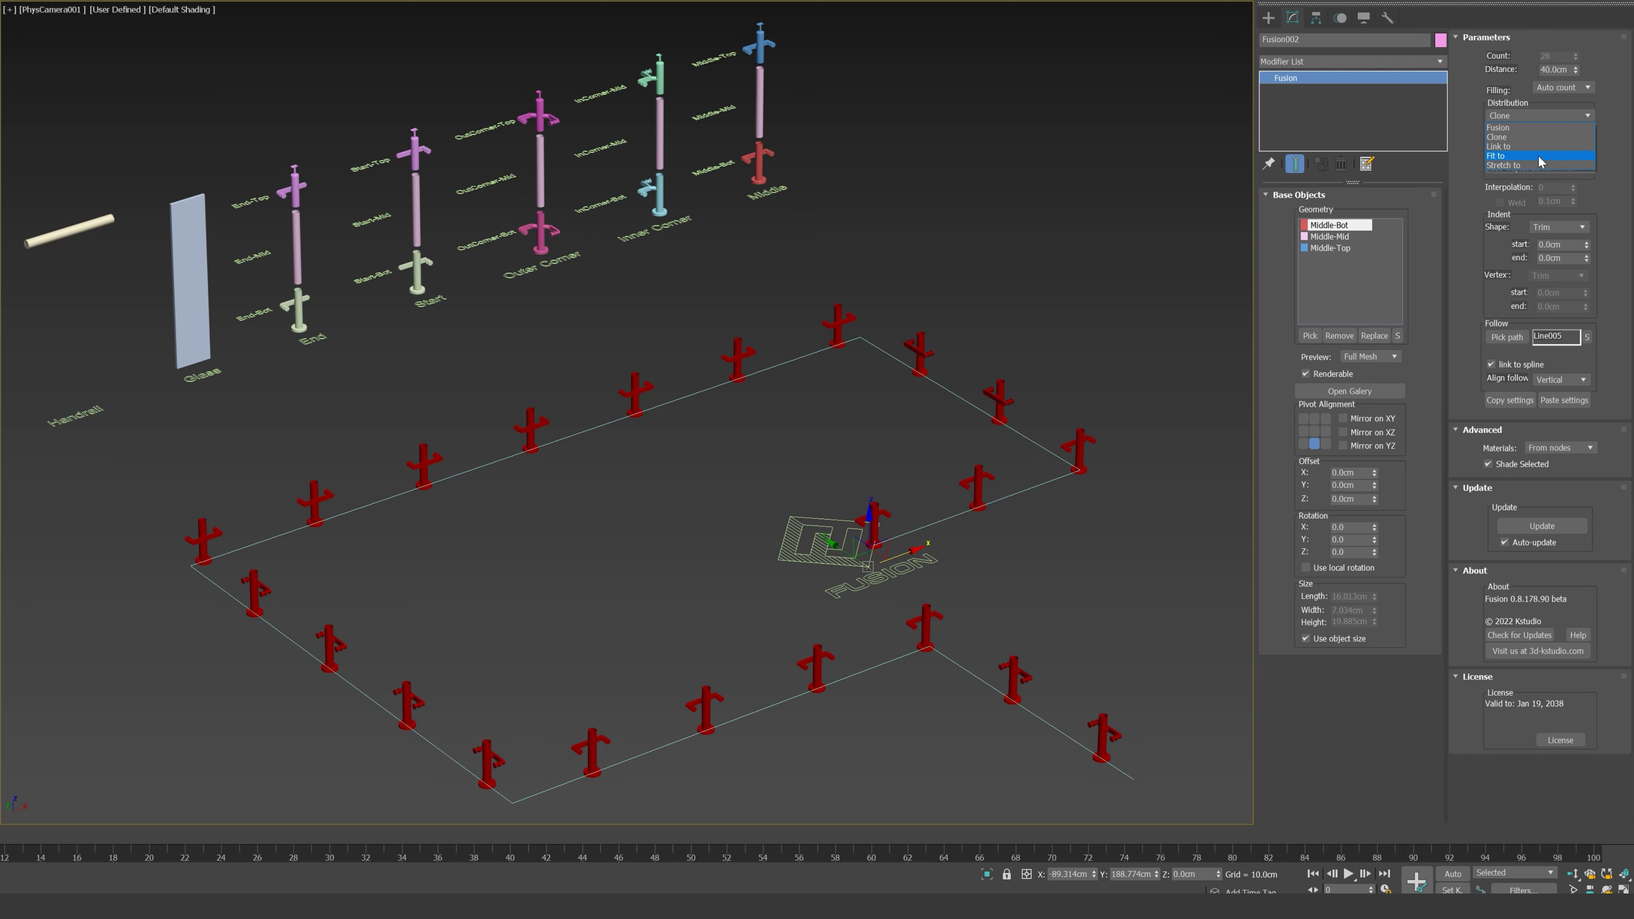
left_click(1540, 156)
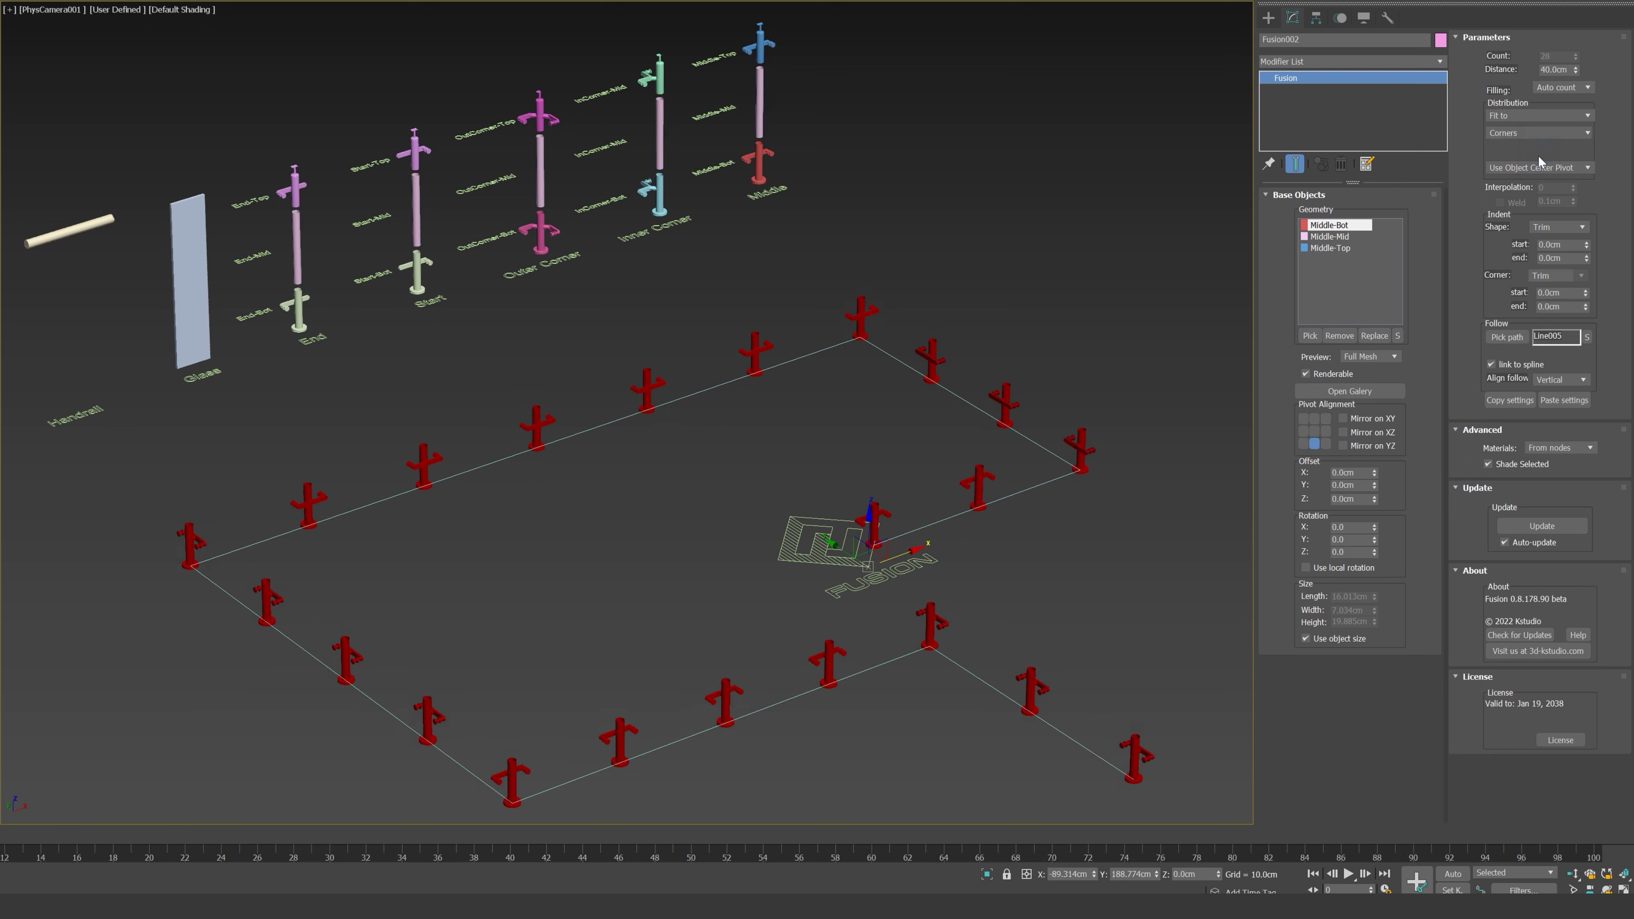
left_click(1530, 131)
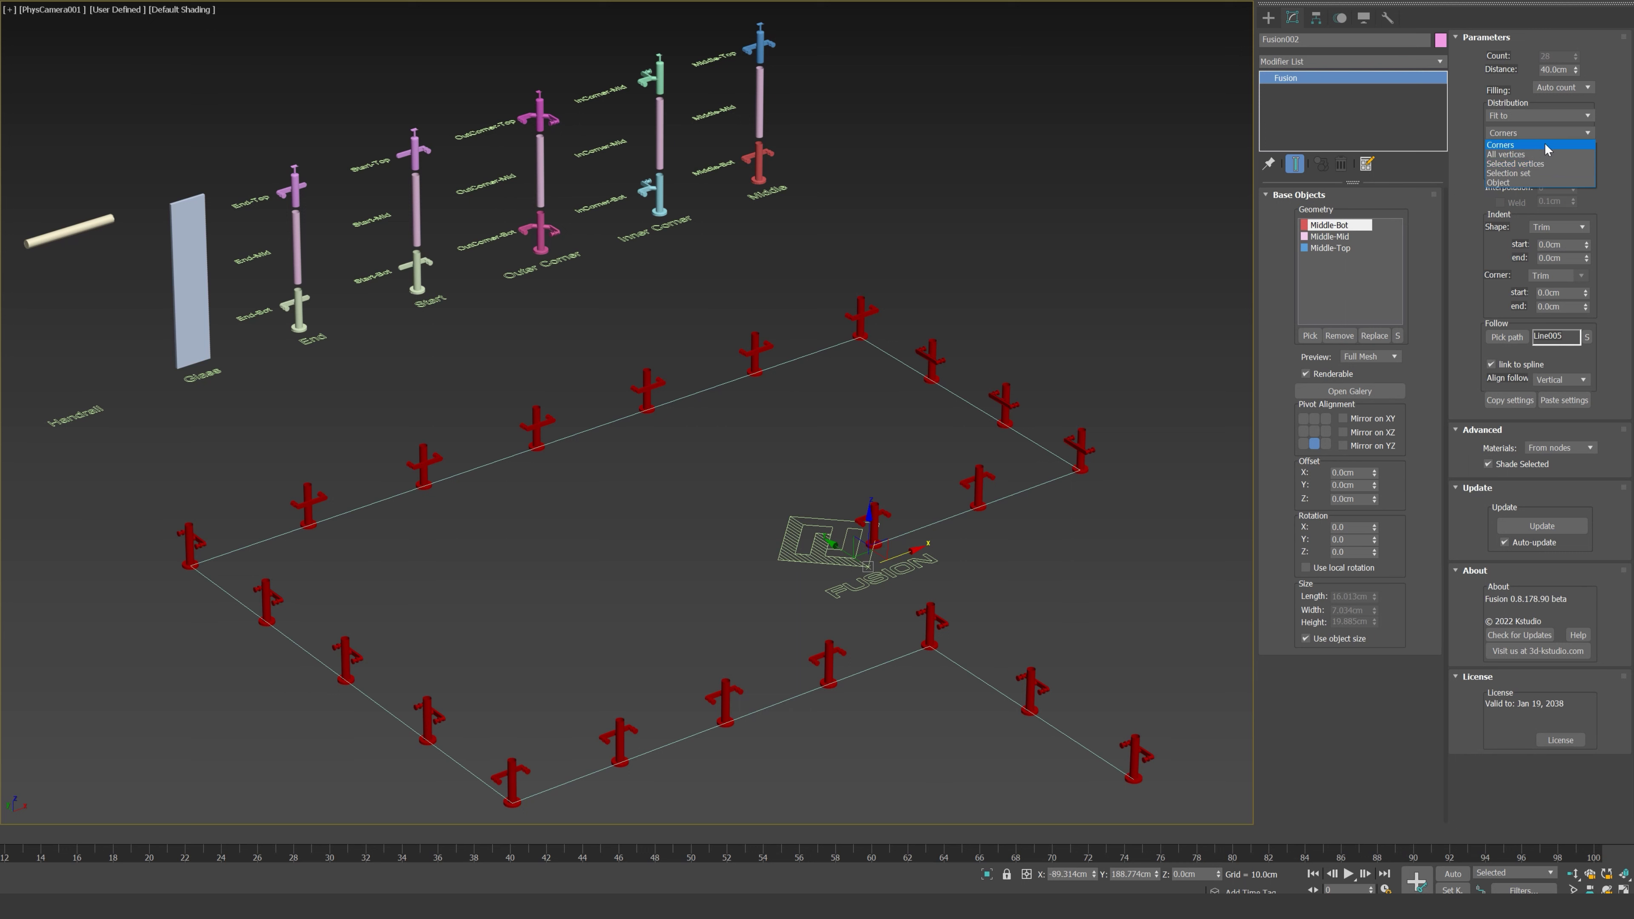
left_click(1547, 148)
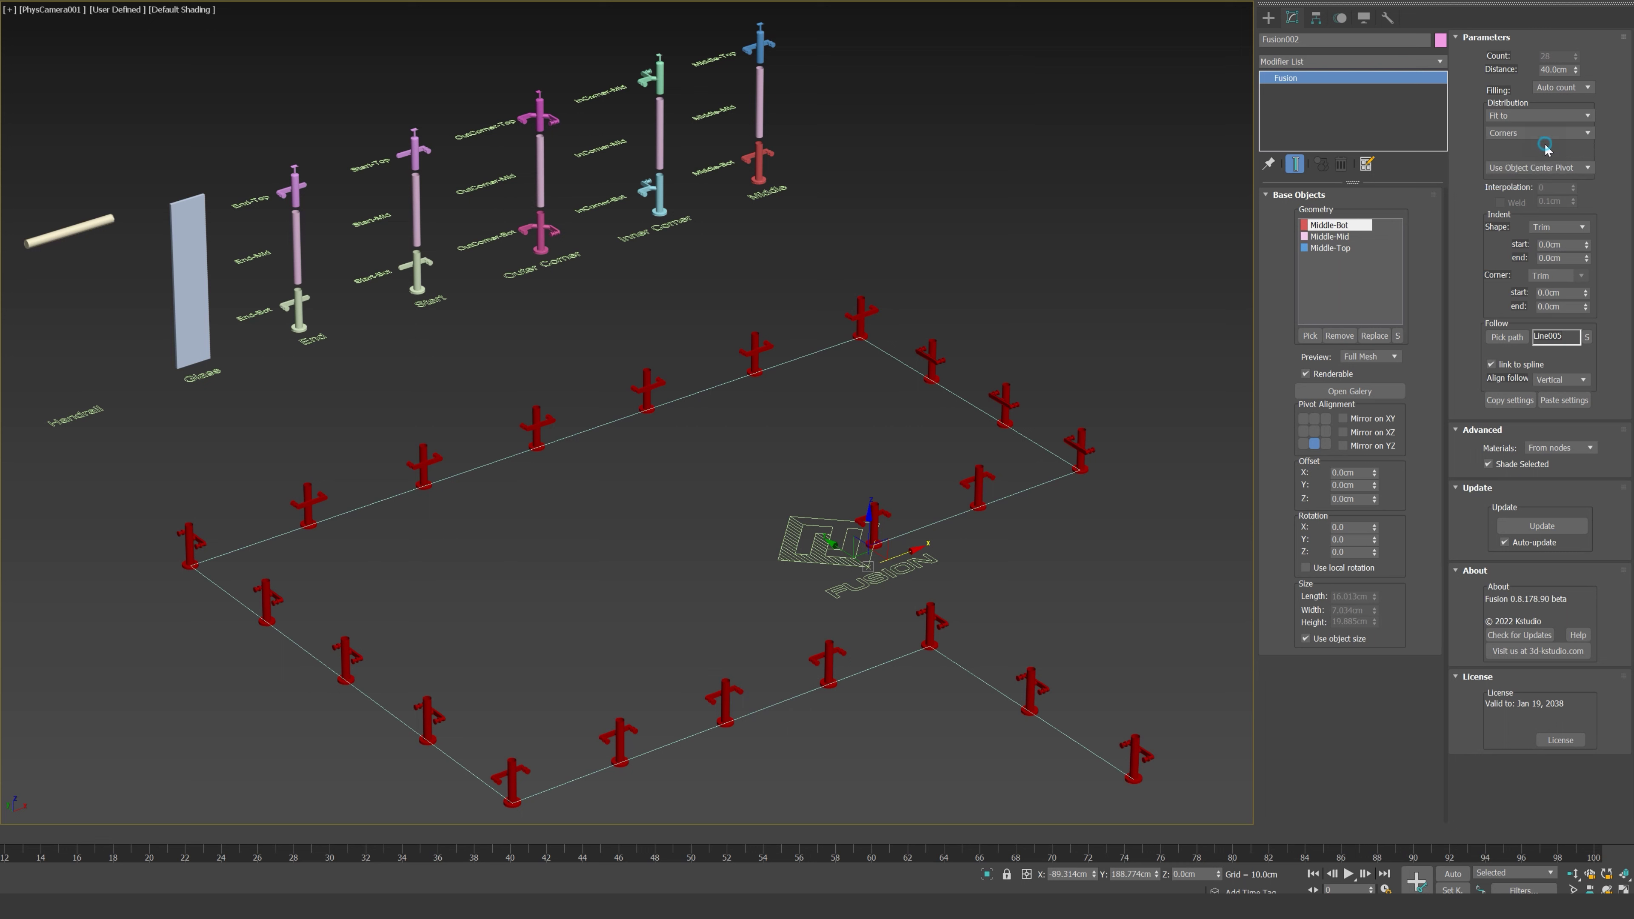
left_click(1539, 168)
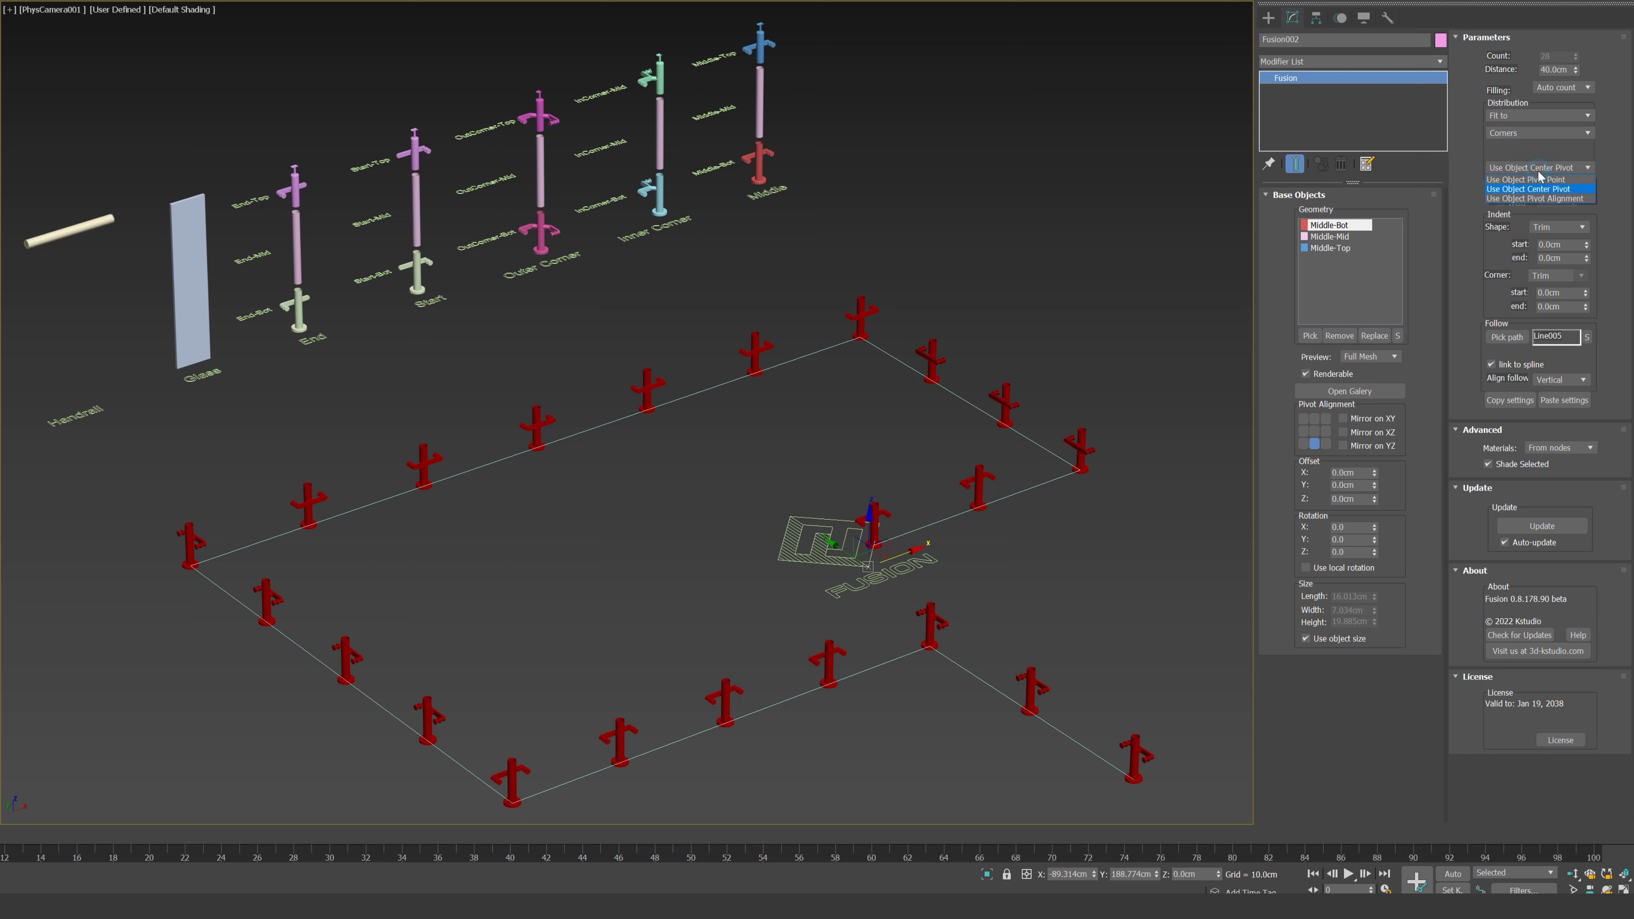
left_click(1536, 200)
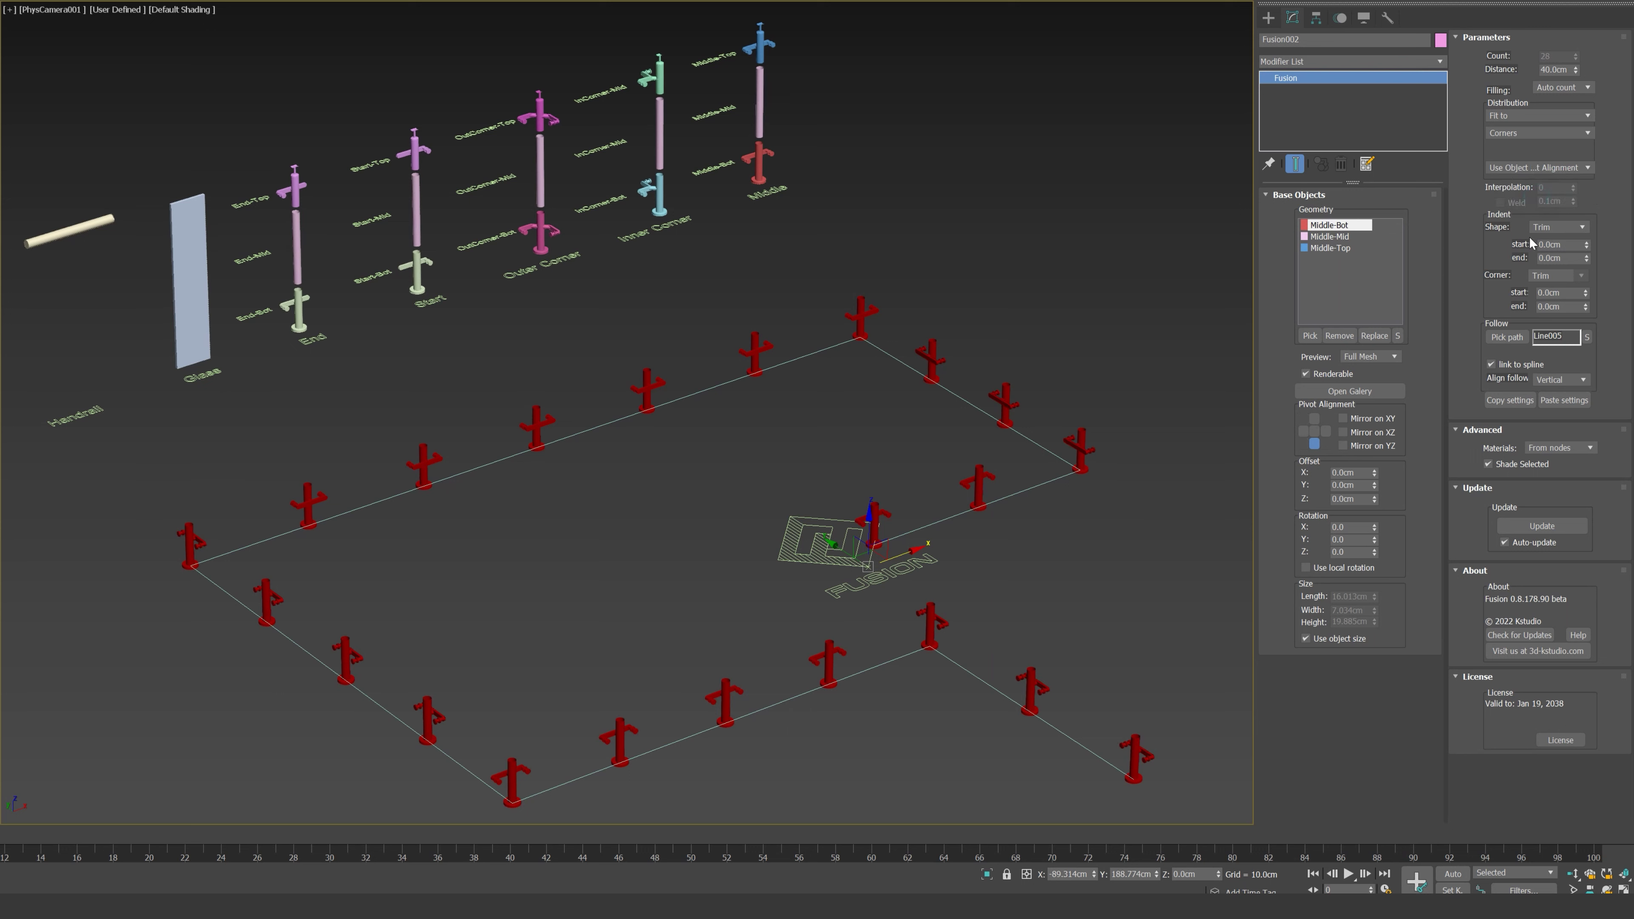
Step: Set Middle-Bot's shape and corner indents to Trim, each with a start and end of 1 cm
left_click(1562, 228)
left_click(1583, 239)
left_click(1587, 242)
left_click(1587, 255)
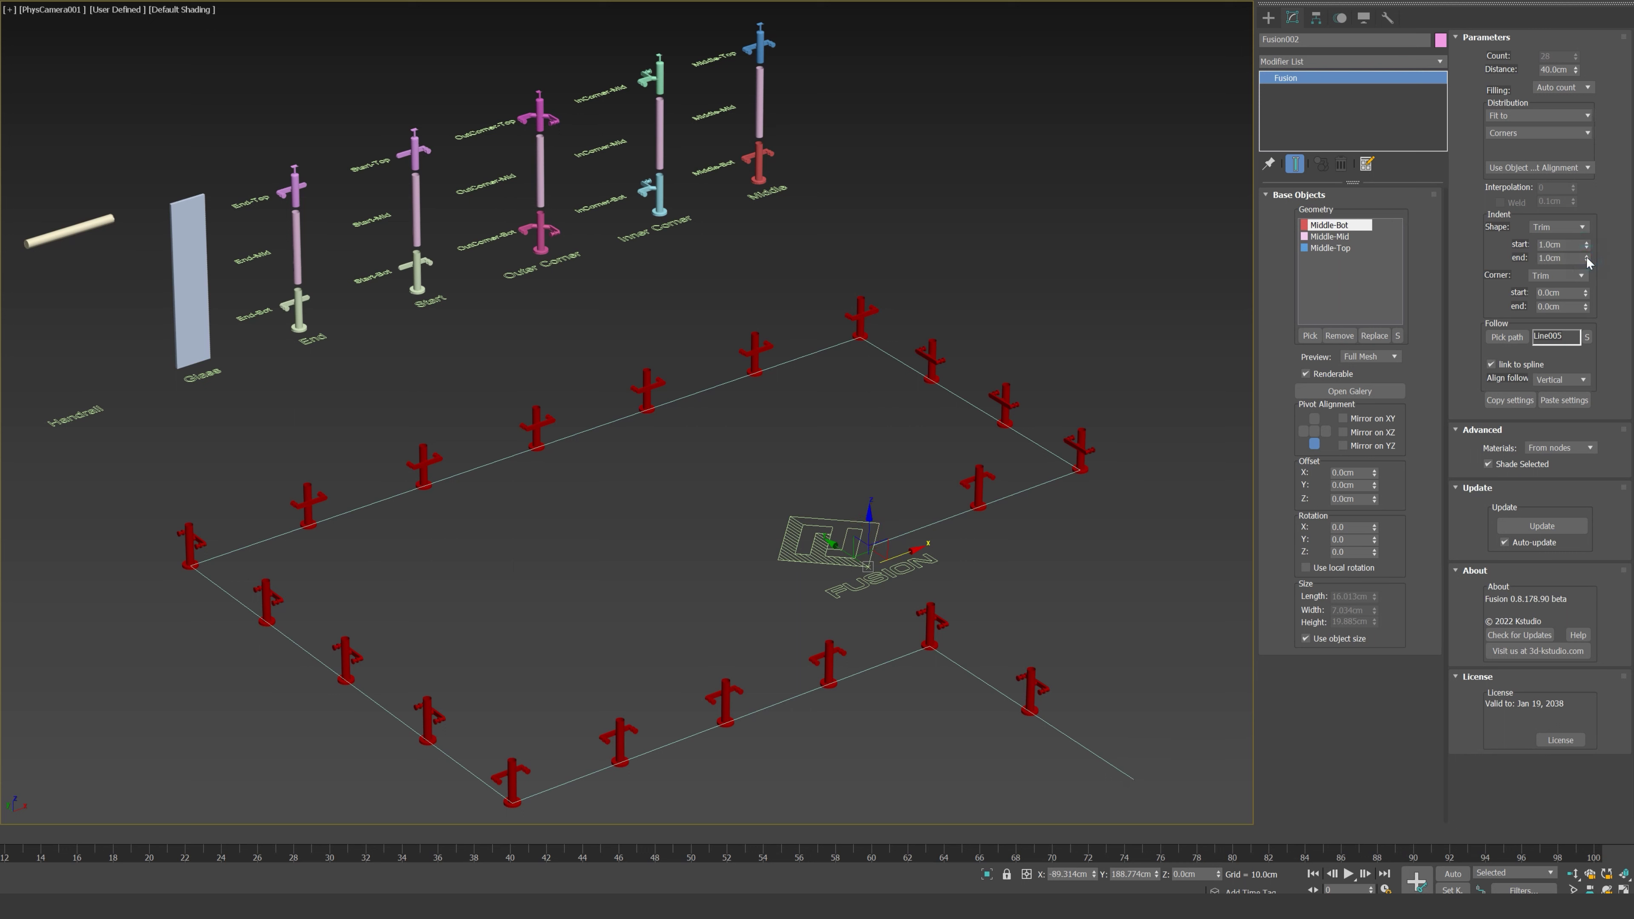
left_click(1555, 276)
left_click(1560, 288)
left_click(1585, 290)
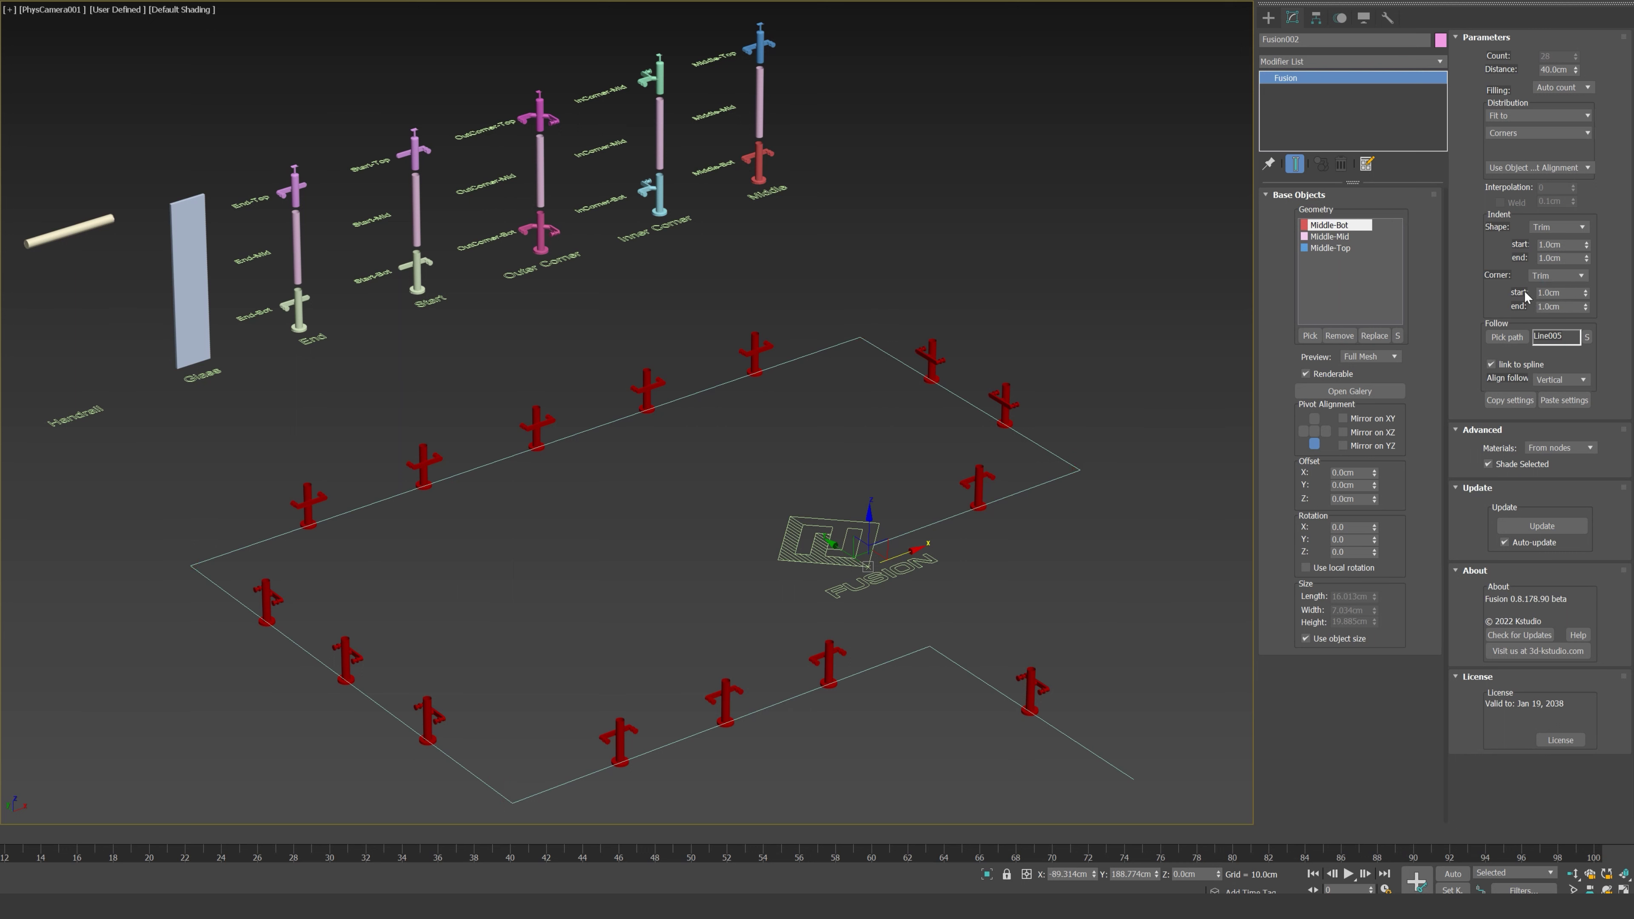
left_click(1492, 341)
left_click(1505, 400)
left_click(1559, 382)
left_click(1550, 400)
Step: Try turning off the Shade Selected option for the railing object, and turn it back on
left_click(1489, 465)
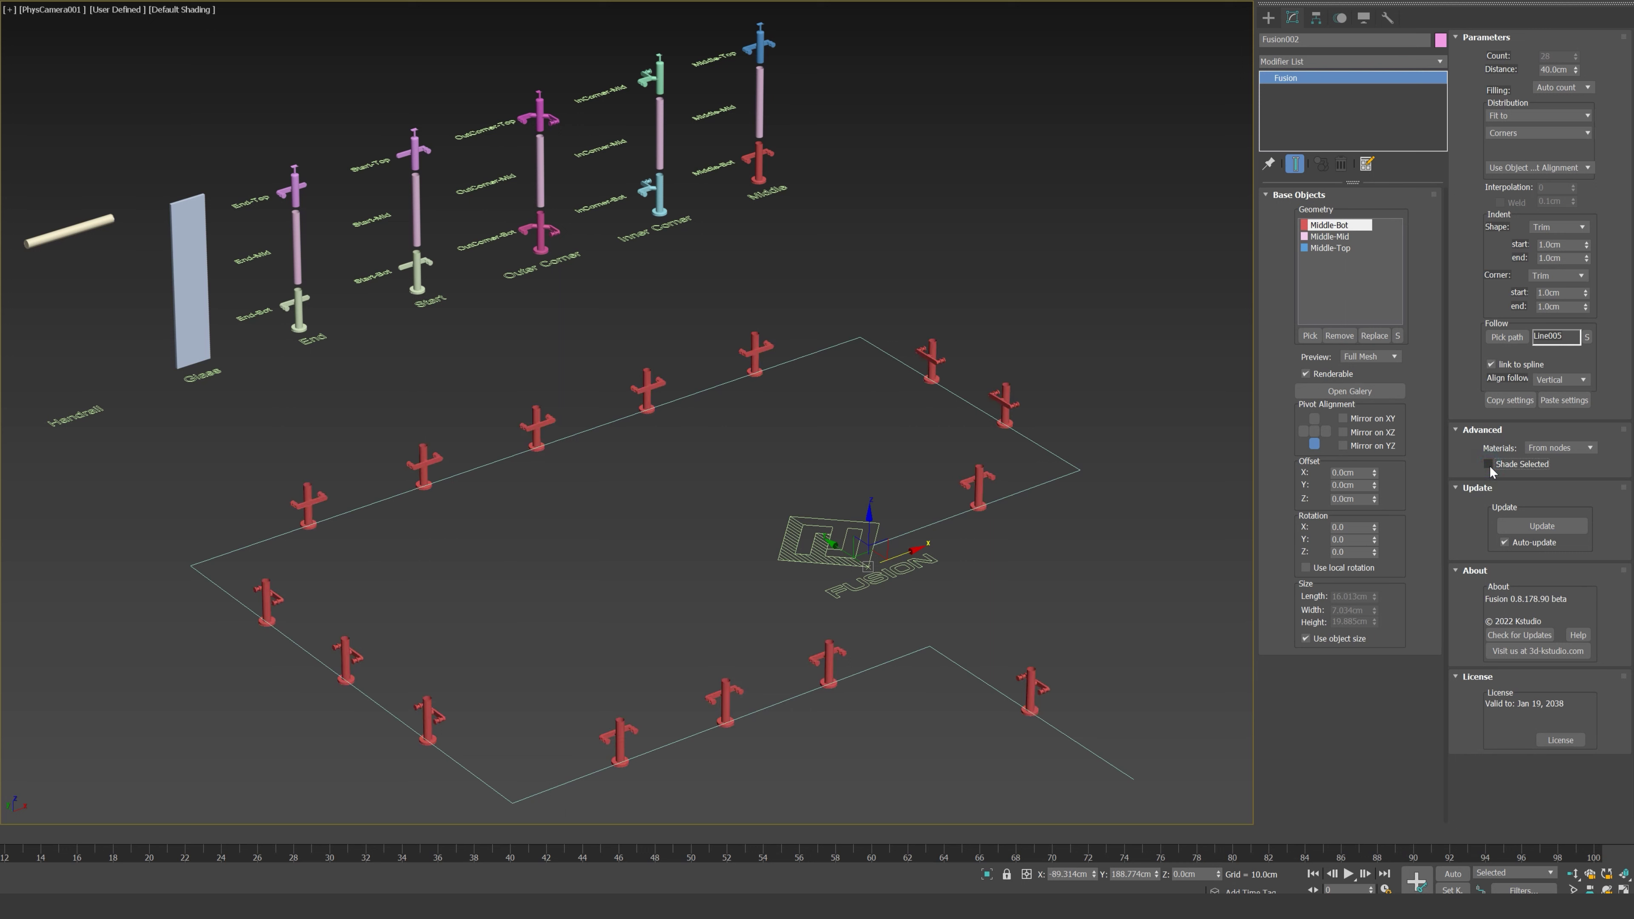
left_click(1489, 465)
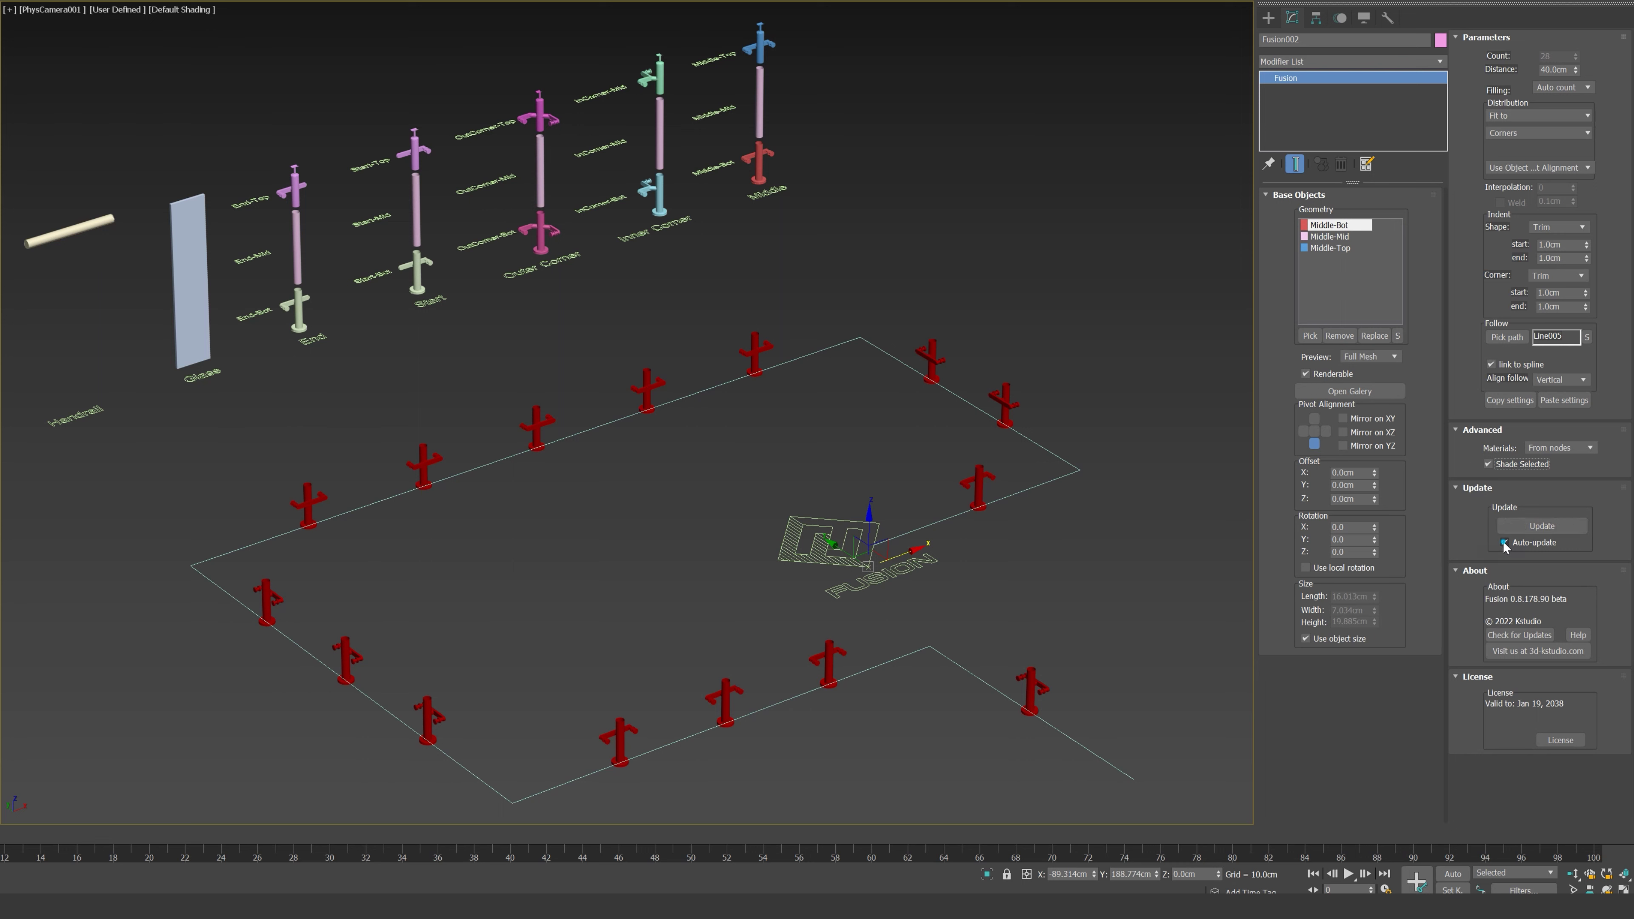
Step: Show Middle-Mid as a full mesh and set its pivot alignment to bottom centre
left_click(1325, 244)
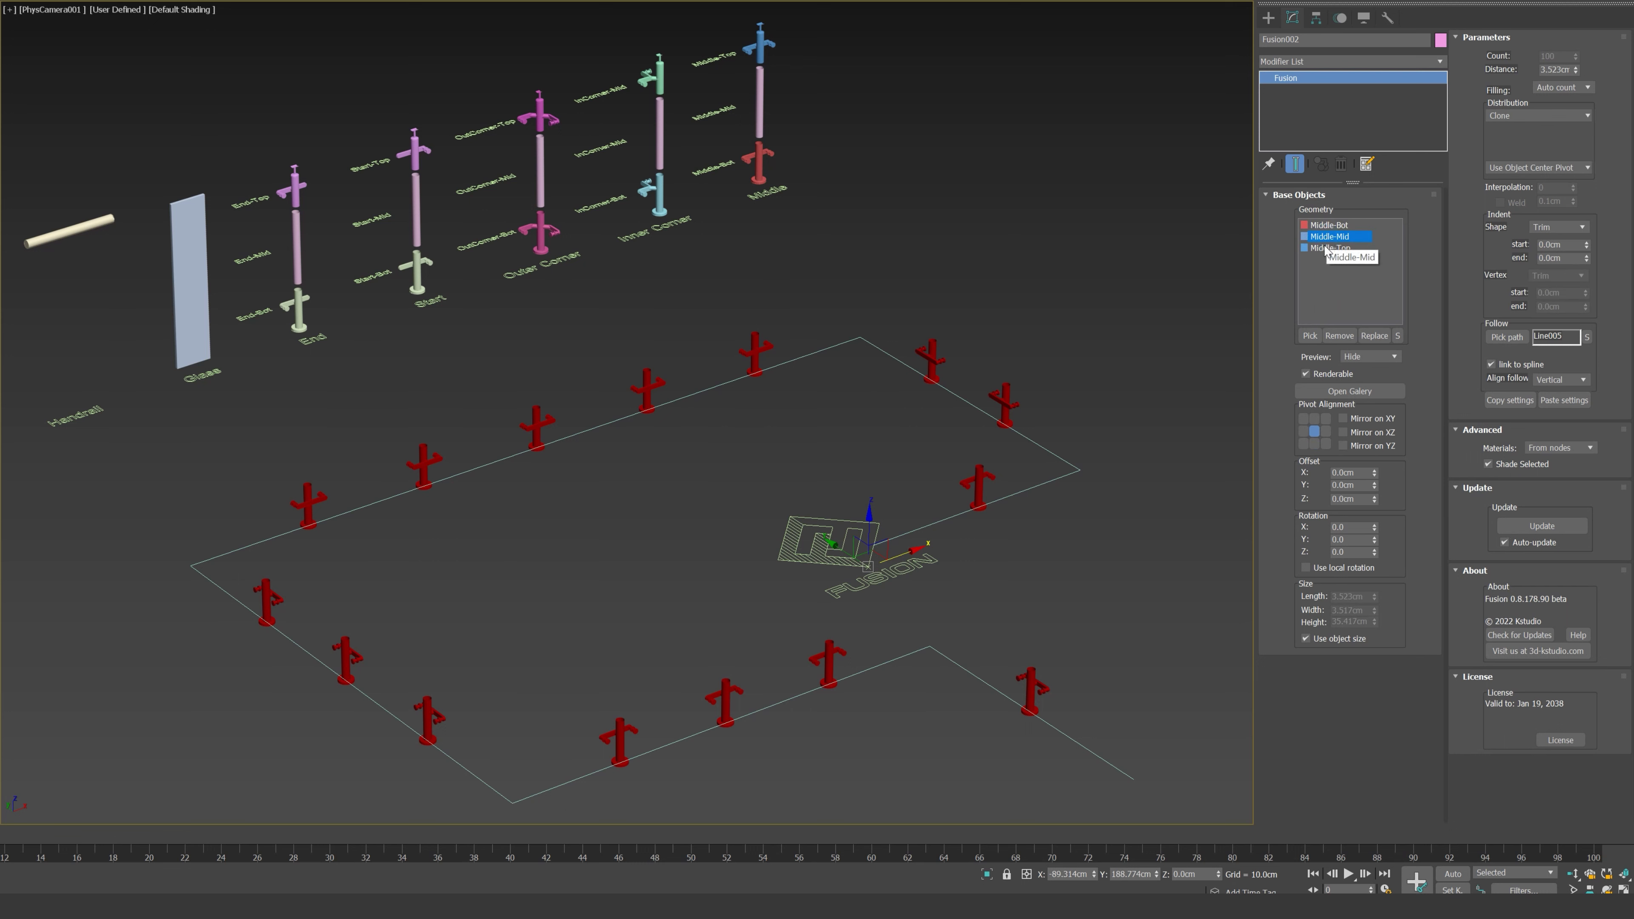
left_click(1351, 358)
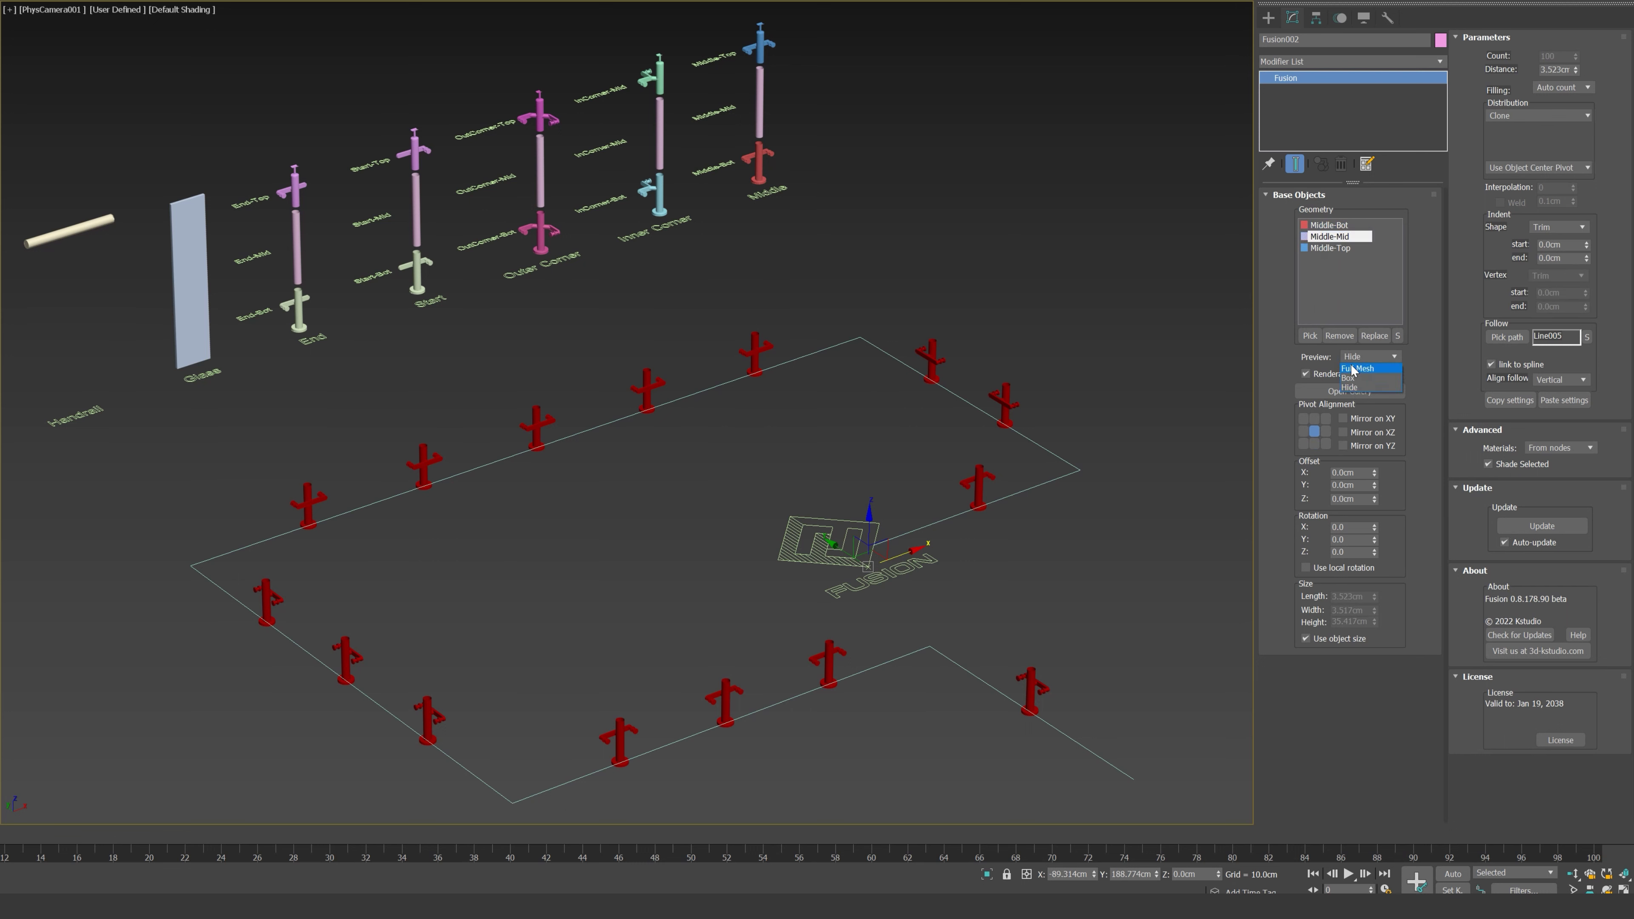
left_click(1352, 370)
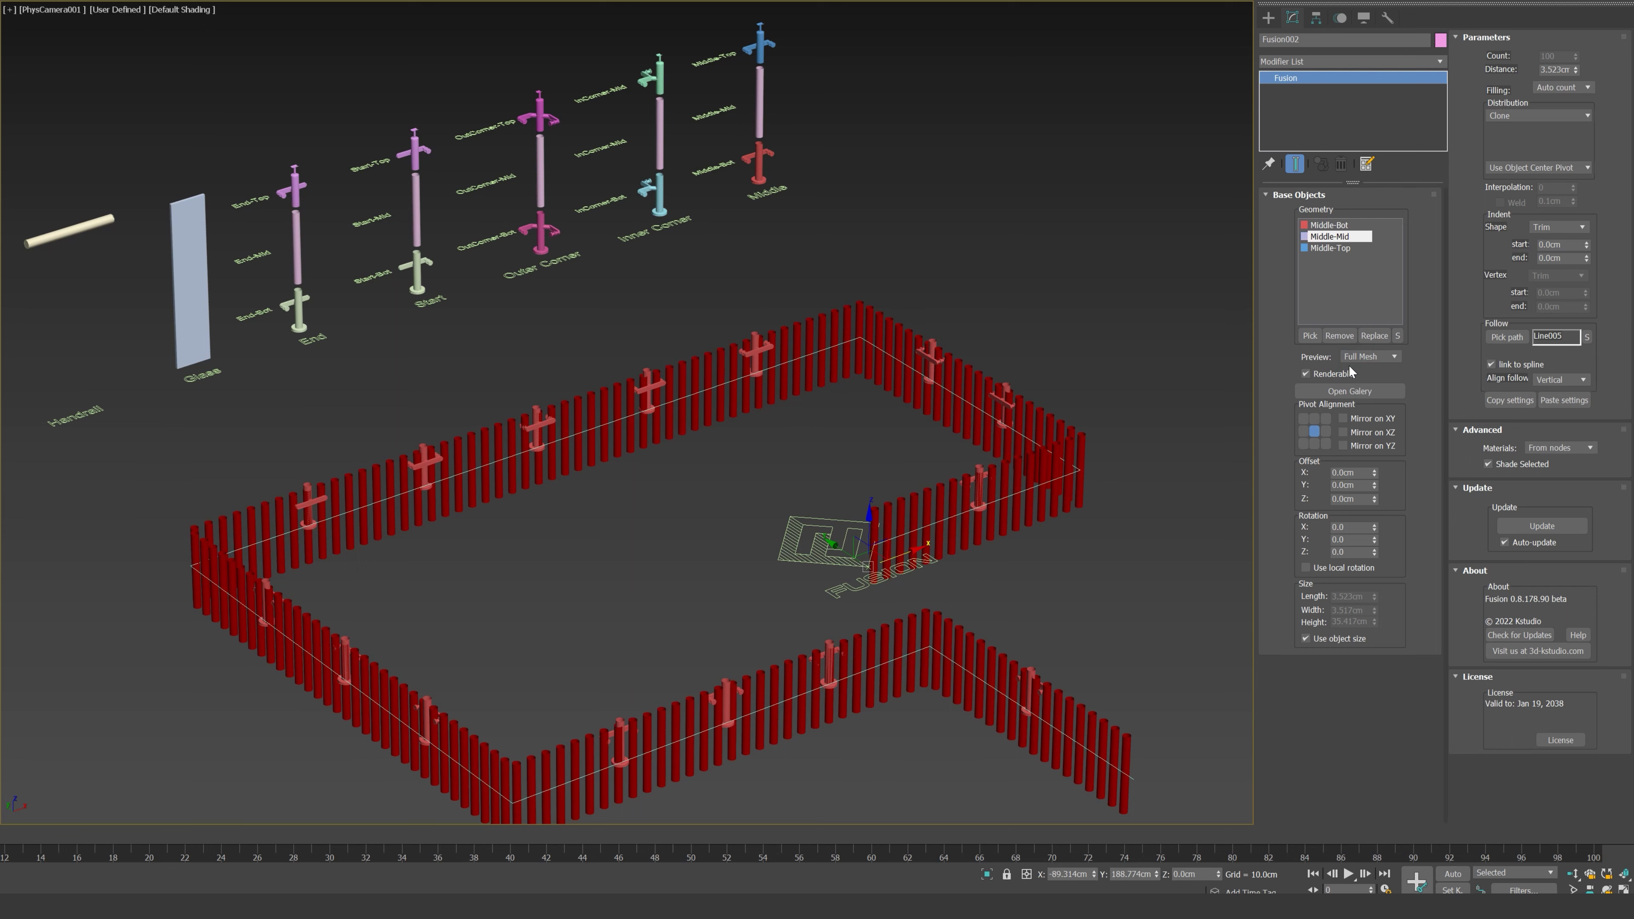
left_click(1313, 444)
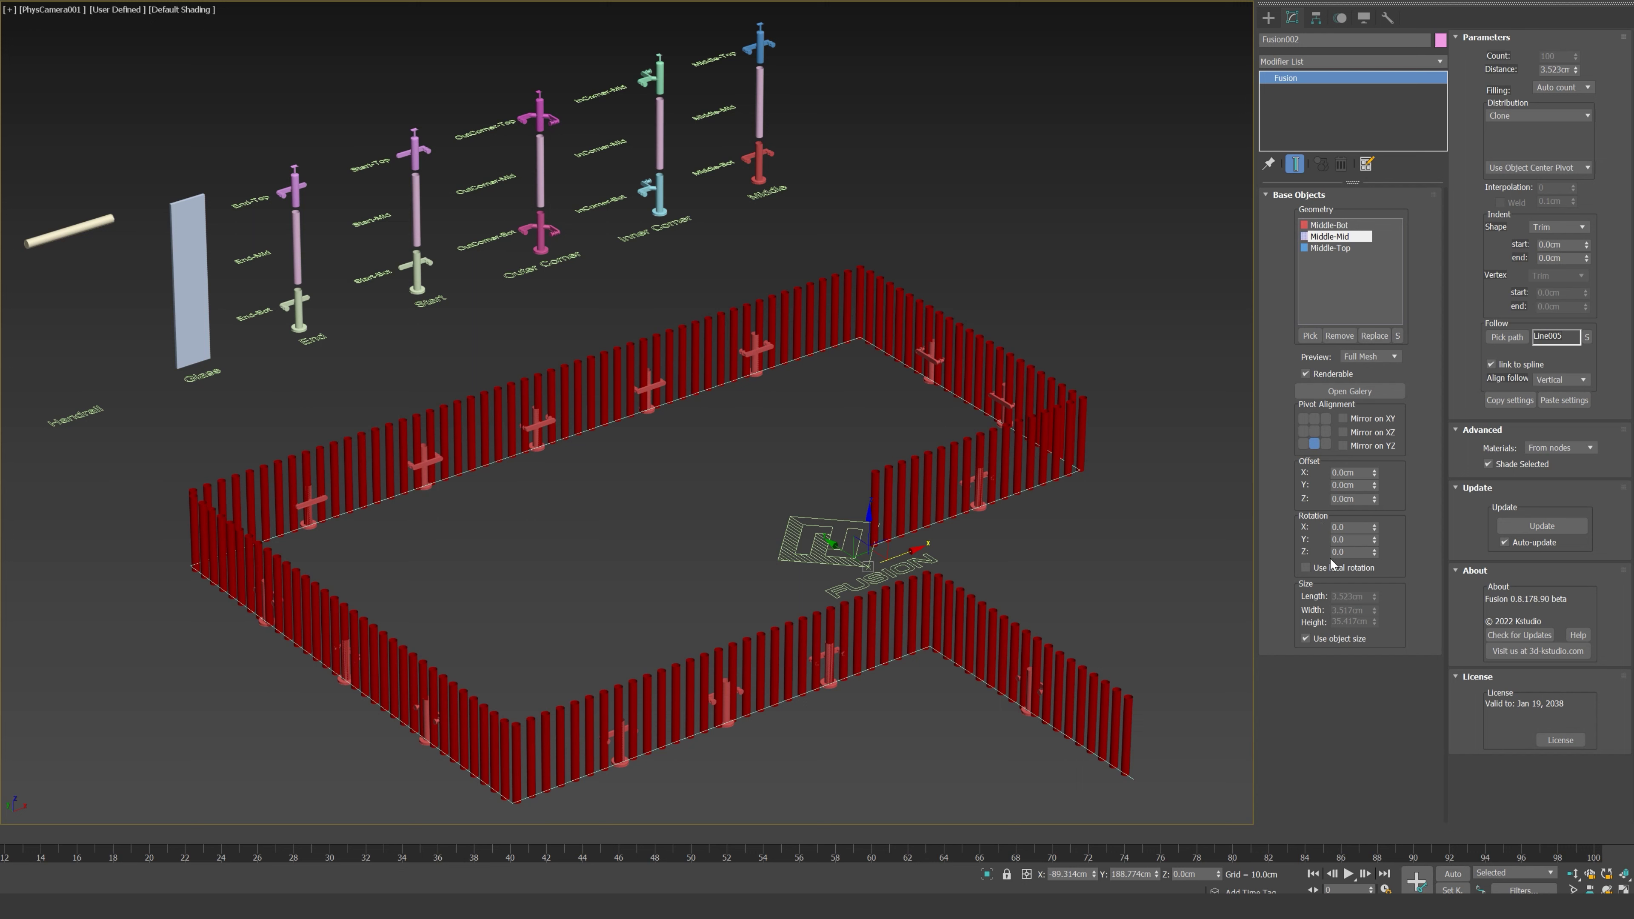
Step: Link the distribution of Middle-Mid to the object Middle-Bot, using the object pivot alignment
left_click(1527, 122)
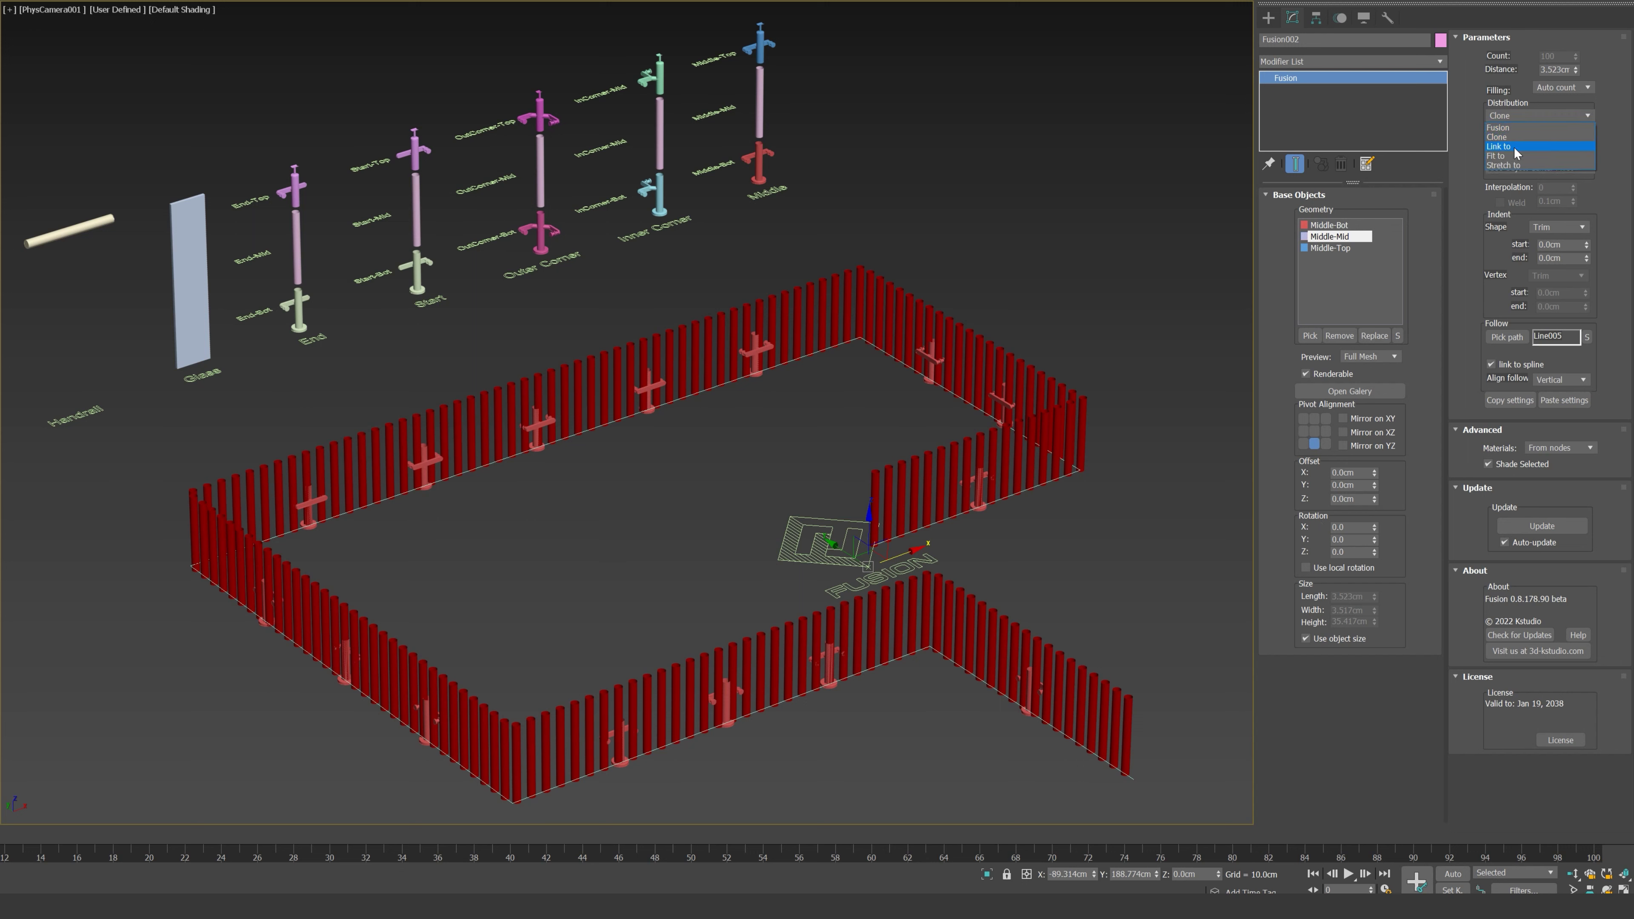
left_click(1527, 148)
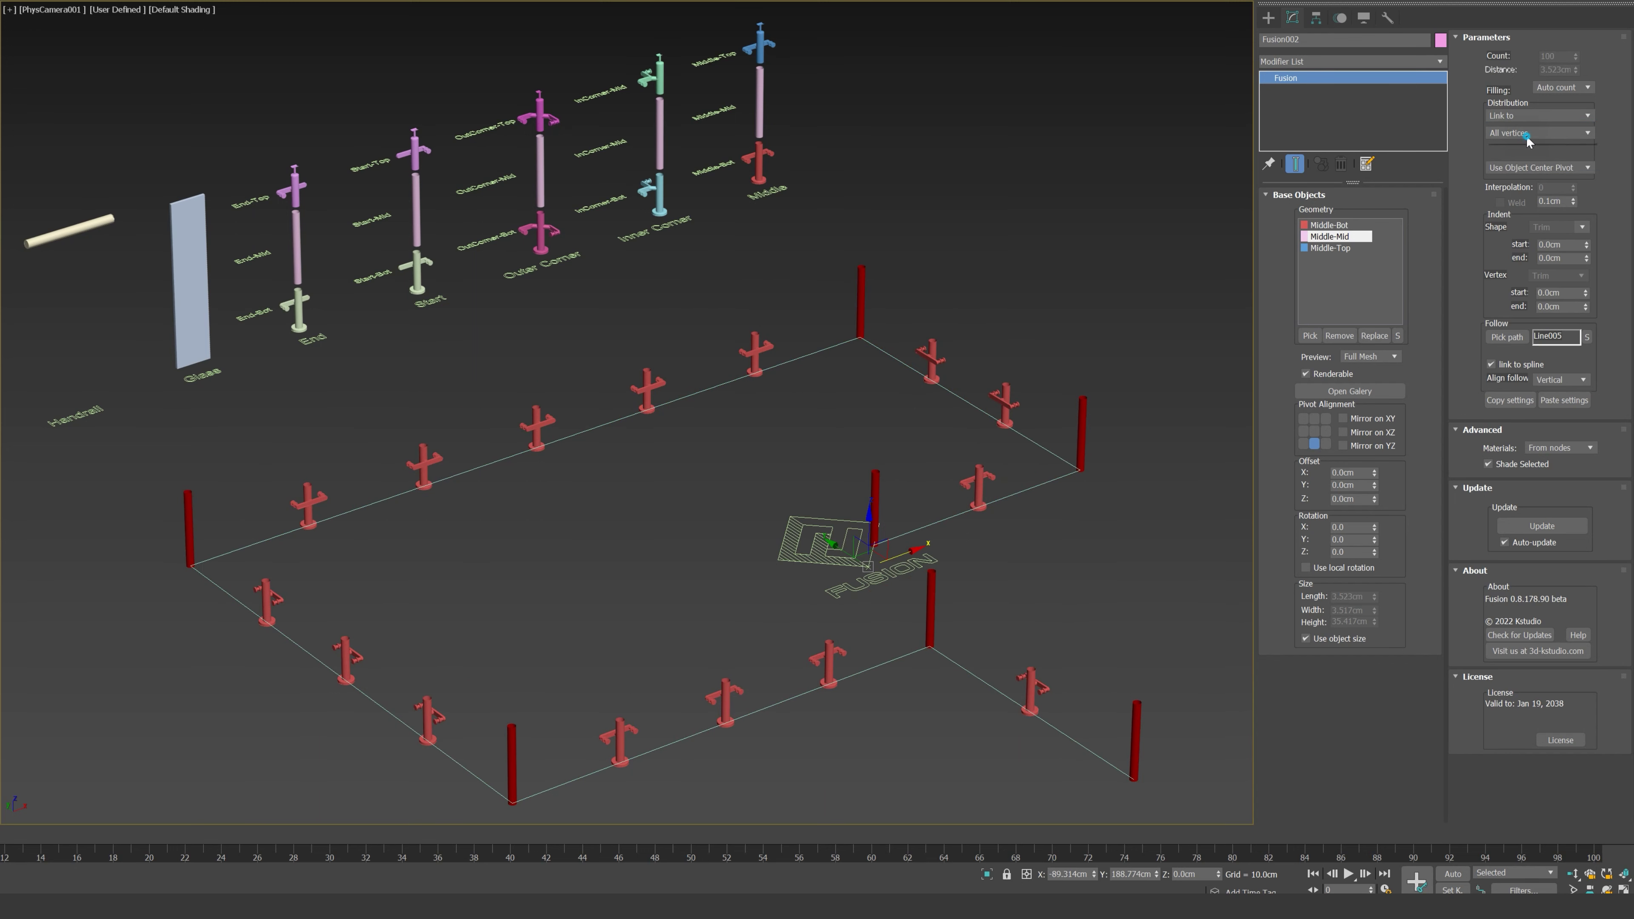
left_click(1528, 135)
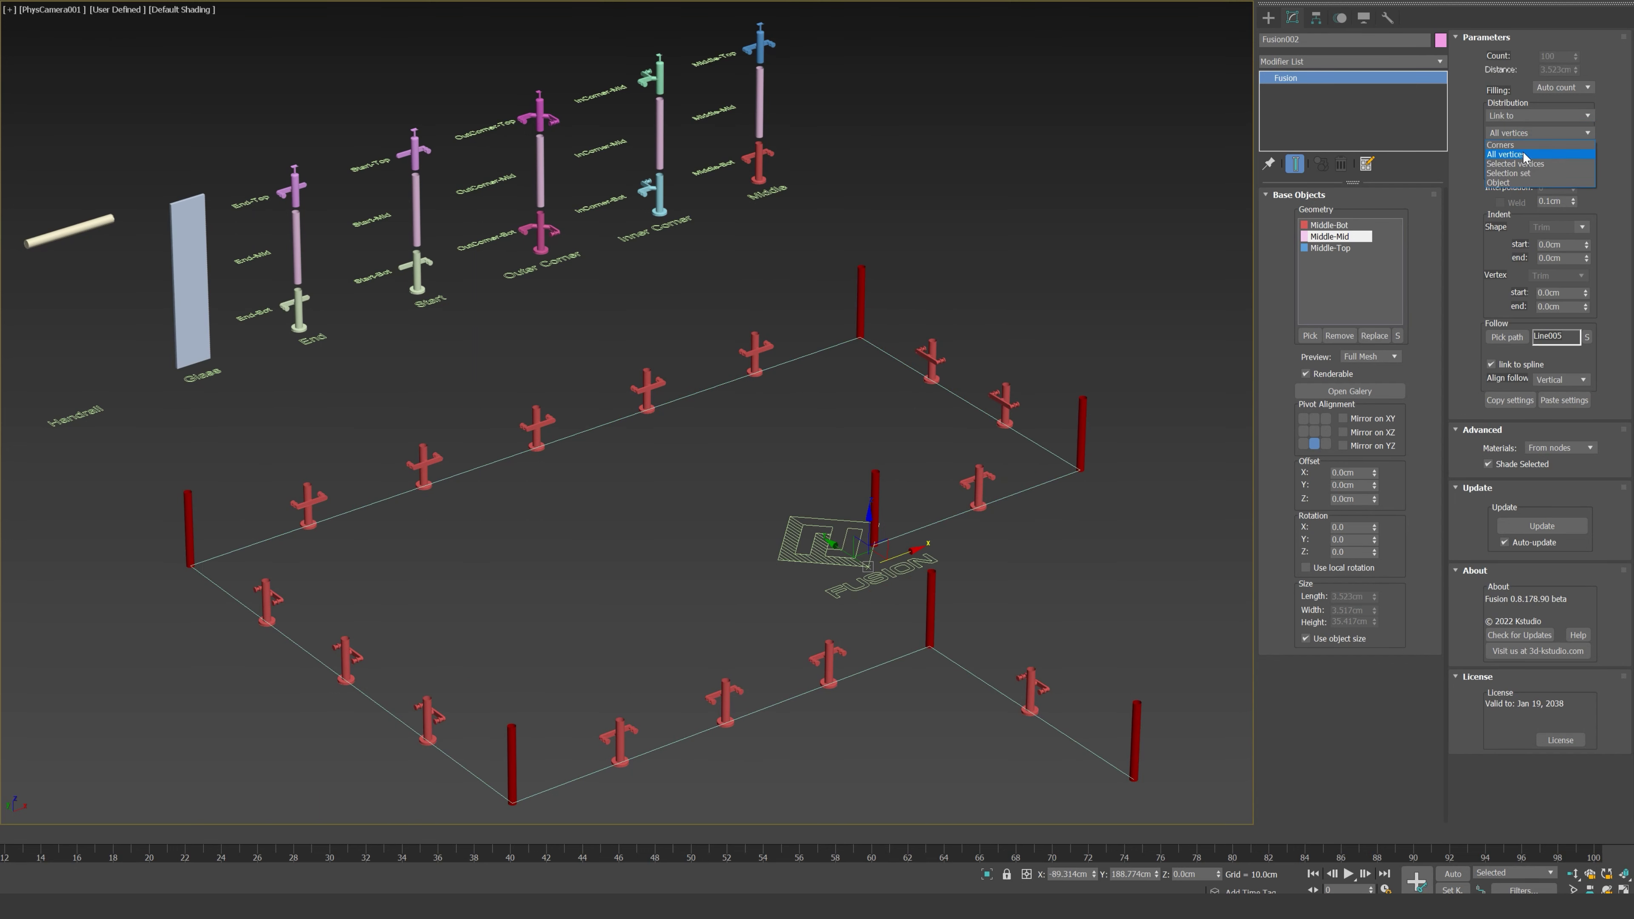
left_click(1536, 183)
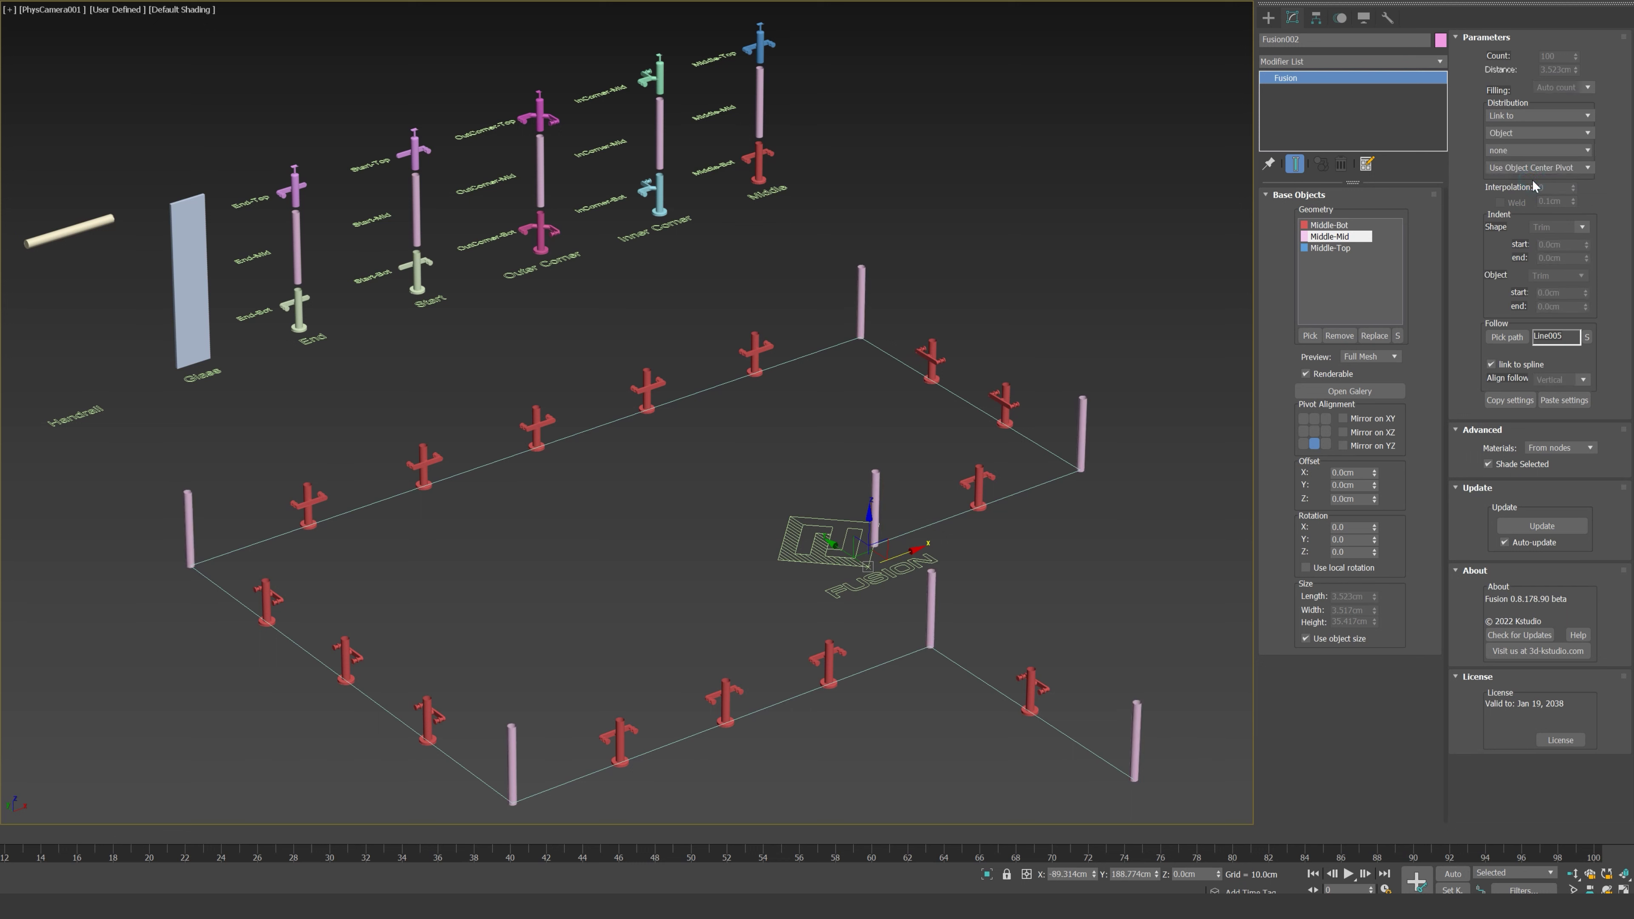
left_click(1525, 151)
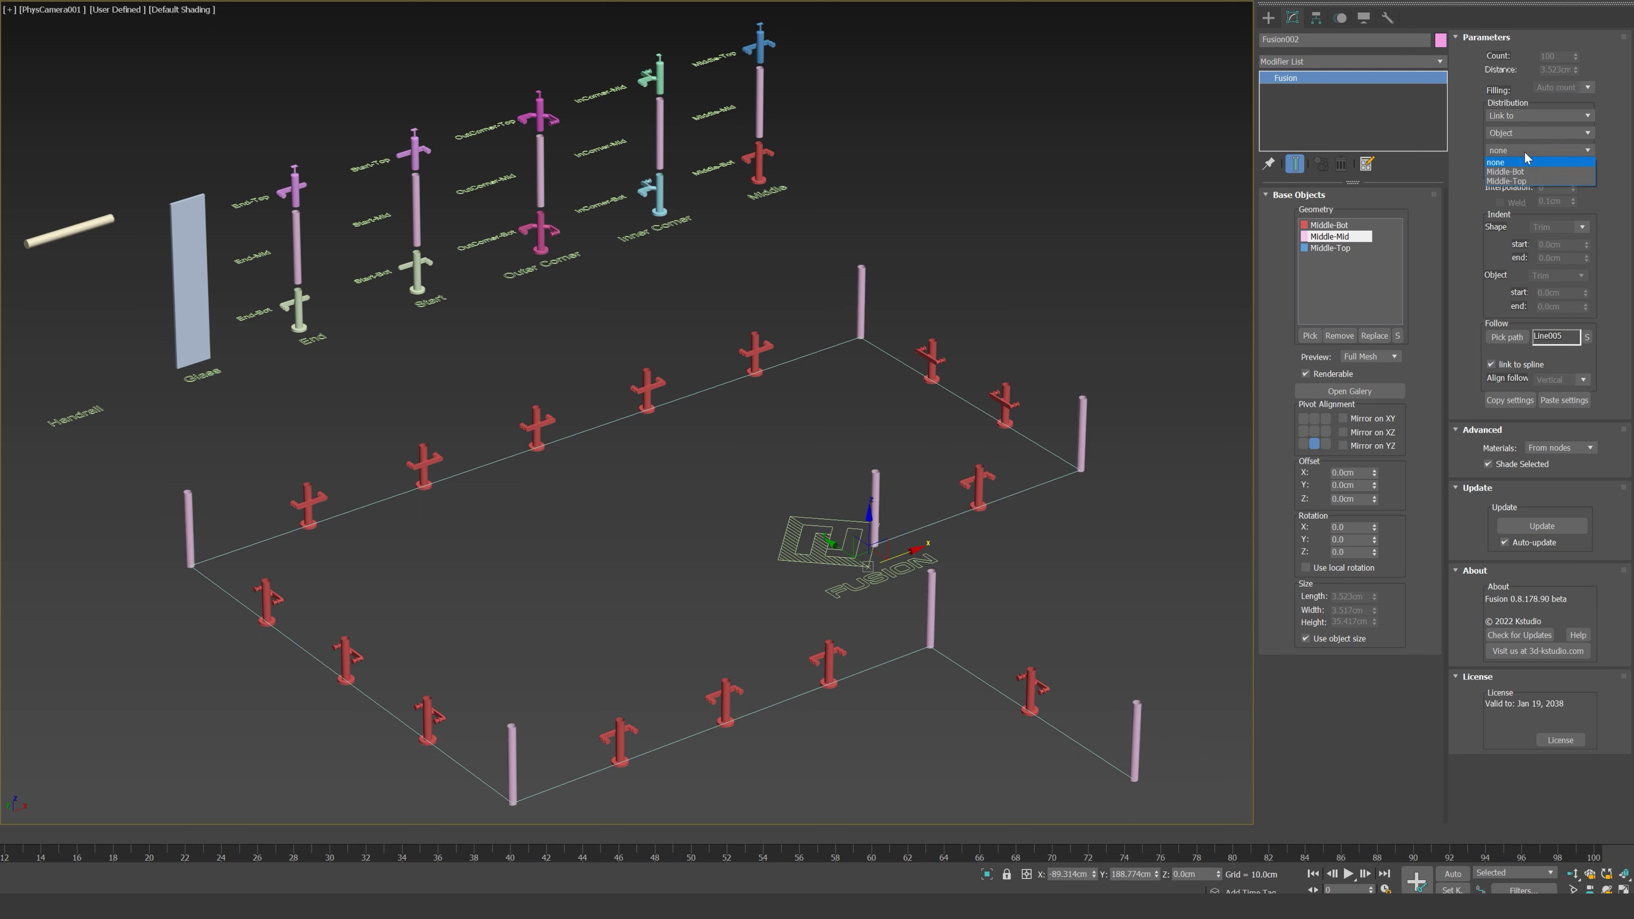
left_click(1538, 171)
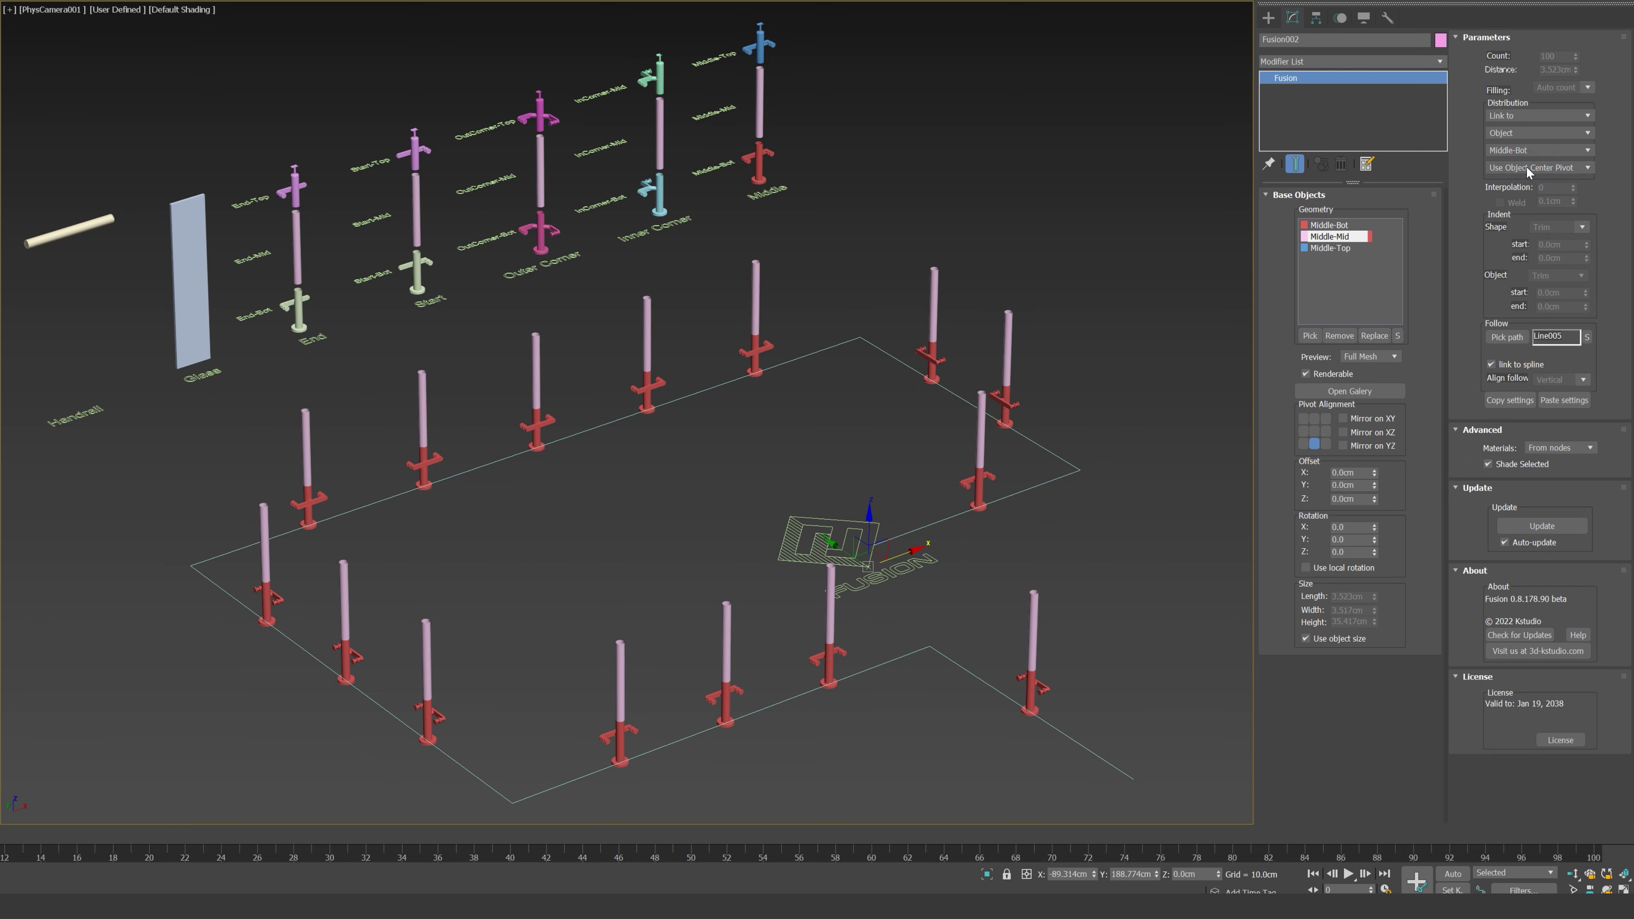
left_click(1534, 170)
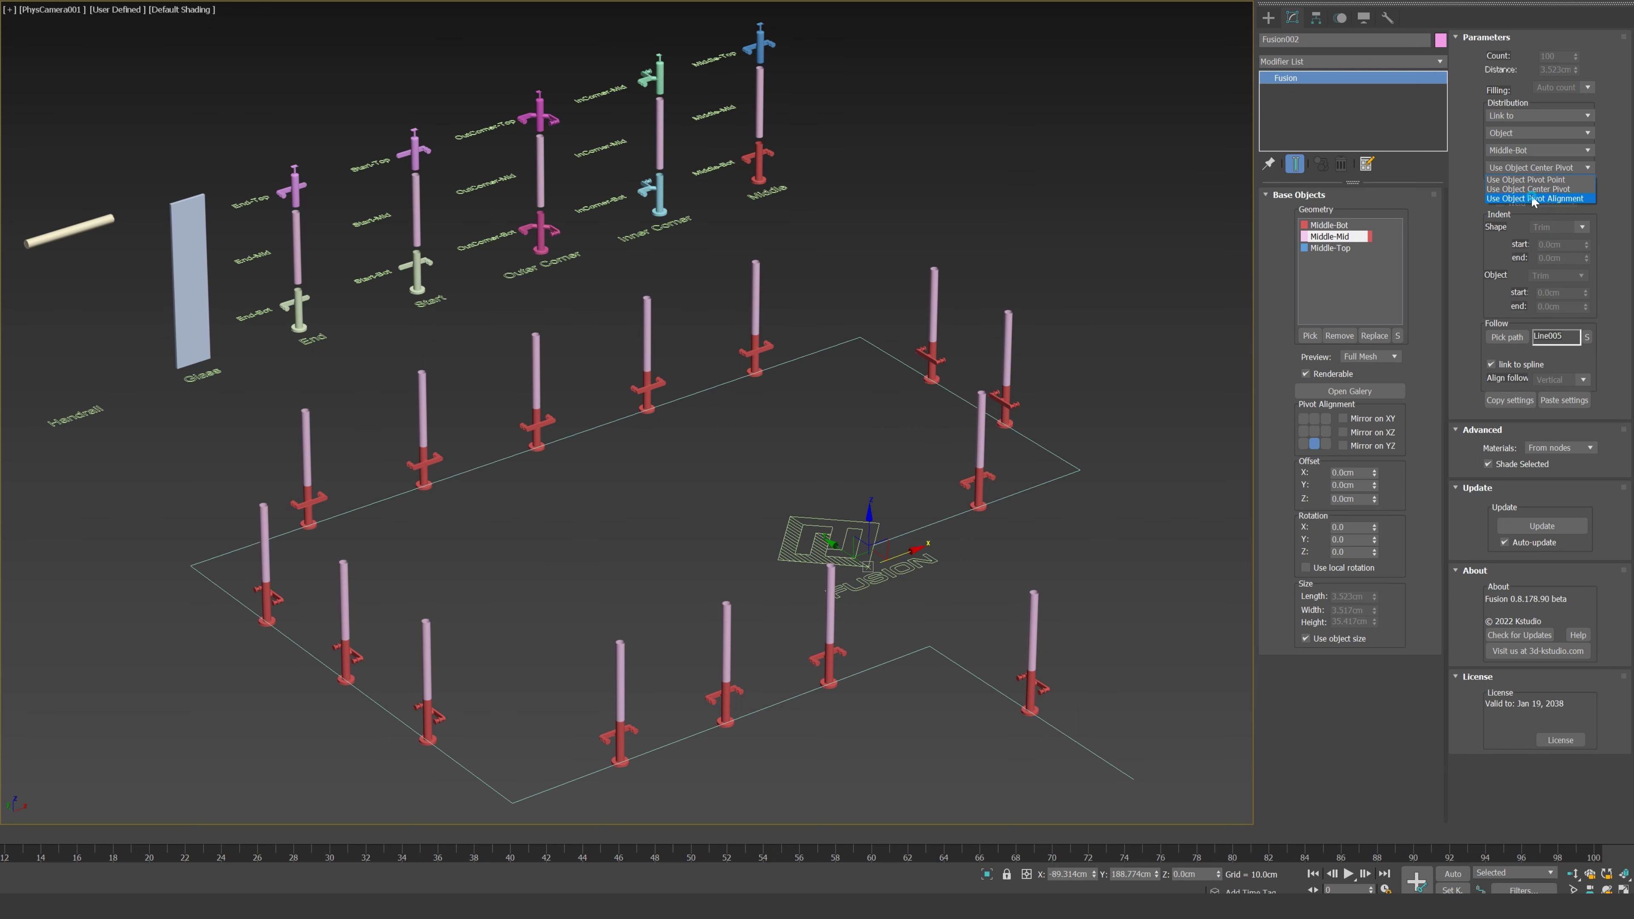
left_click(1534, 199)
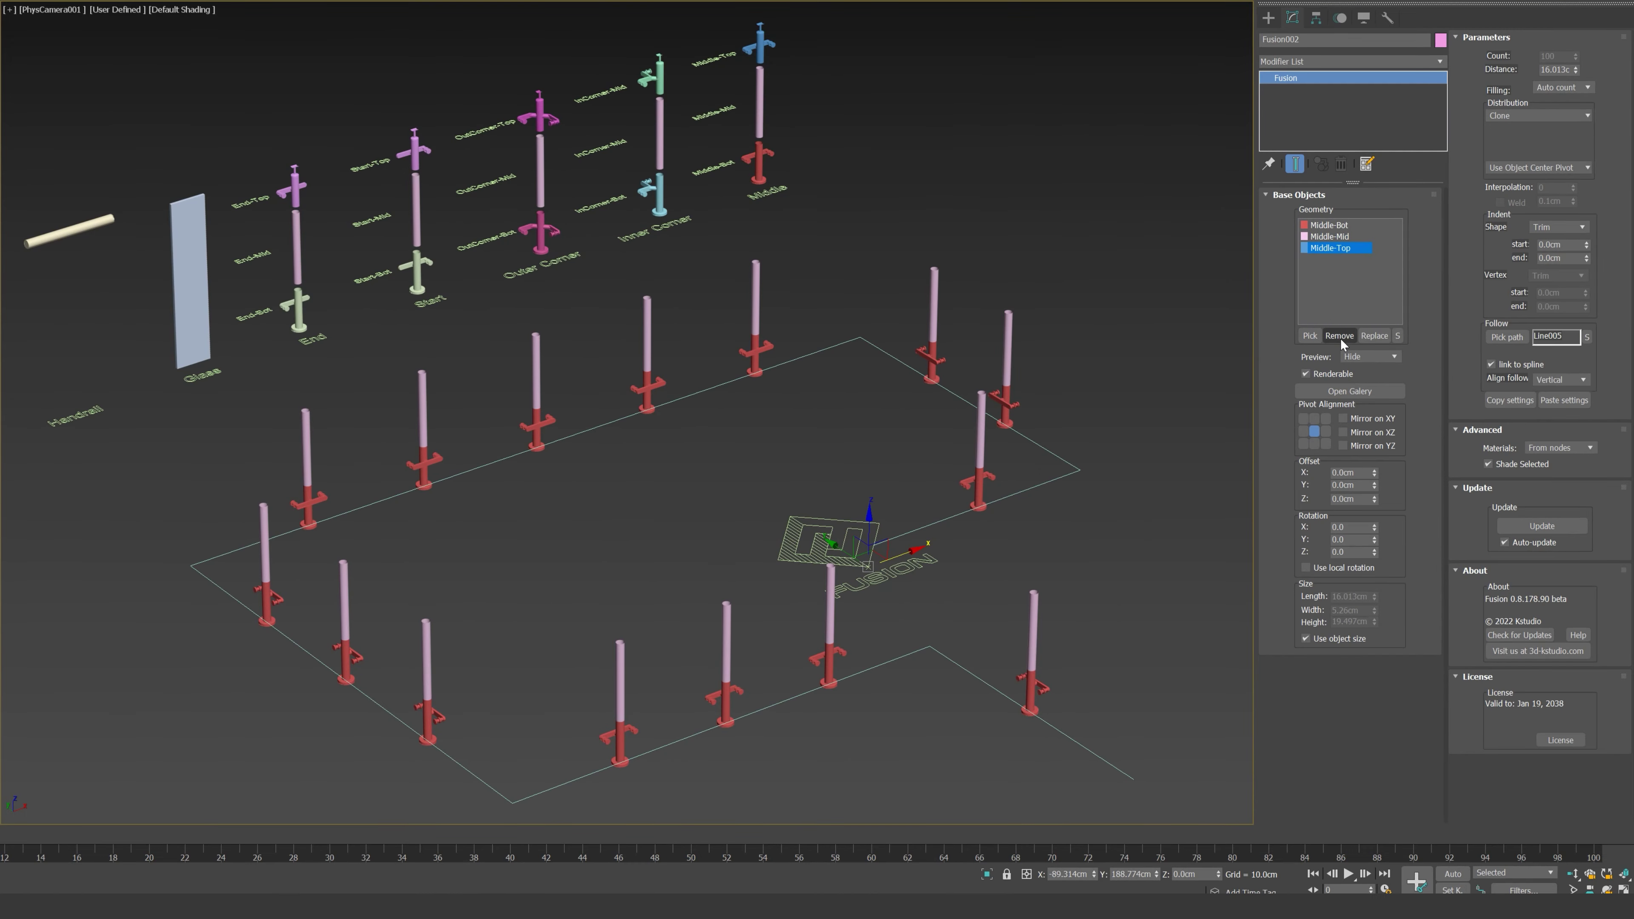
Step: Show Middle-Top as a full mesh and set its pivot alignment to bottom centre
left_click(1436, 331)
left_click(1362, 368)
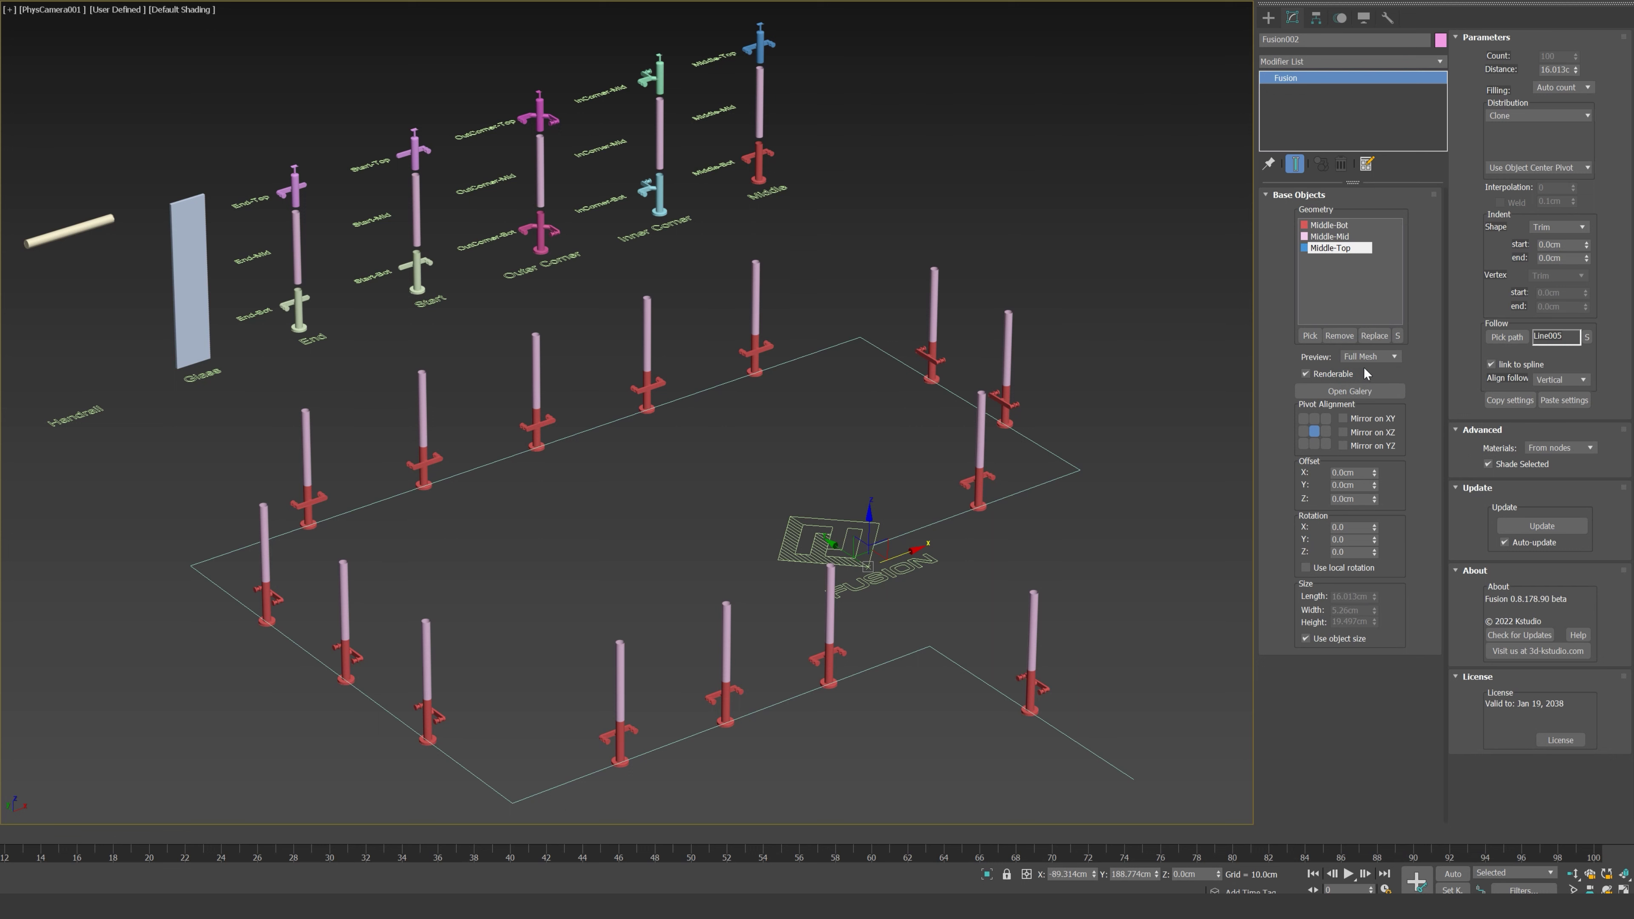
left_click(1315, 444)
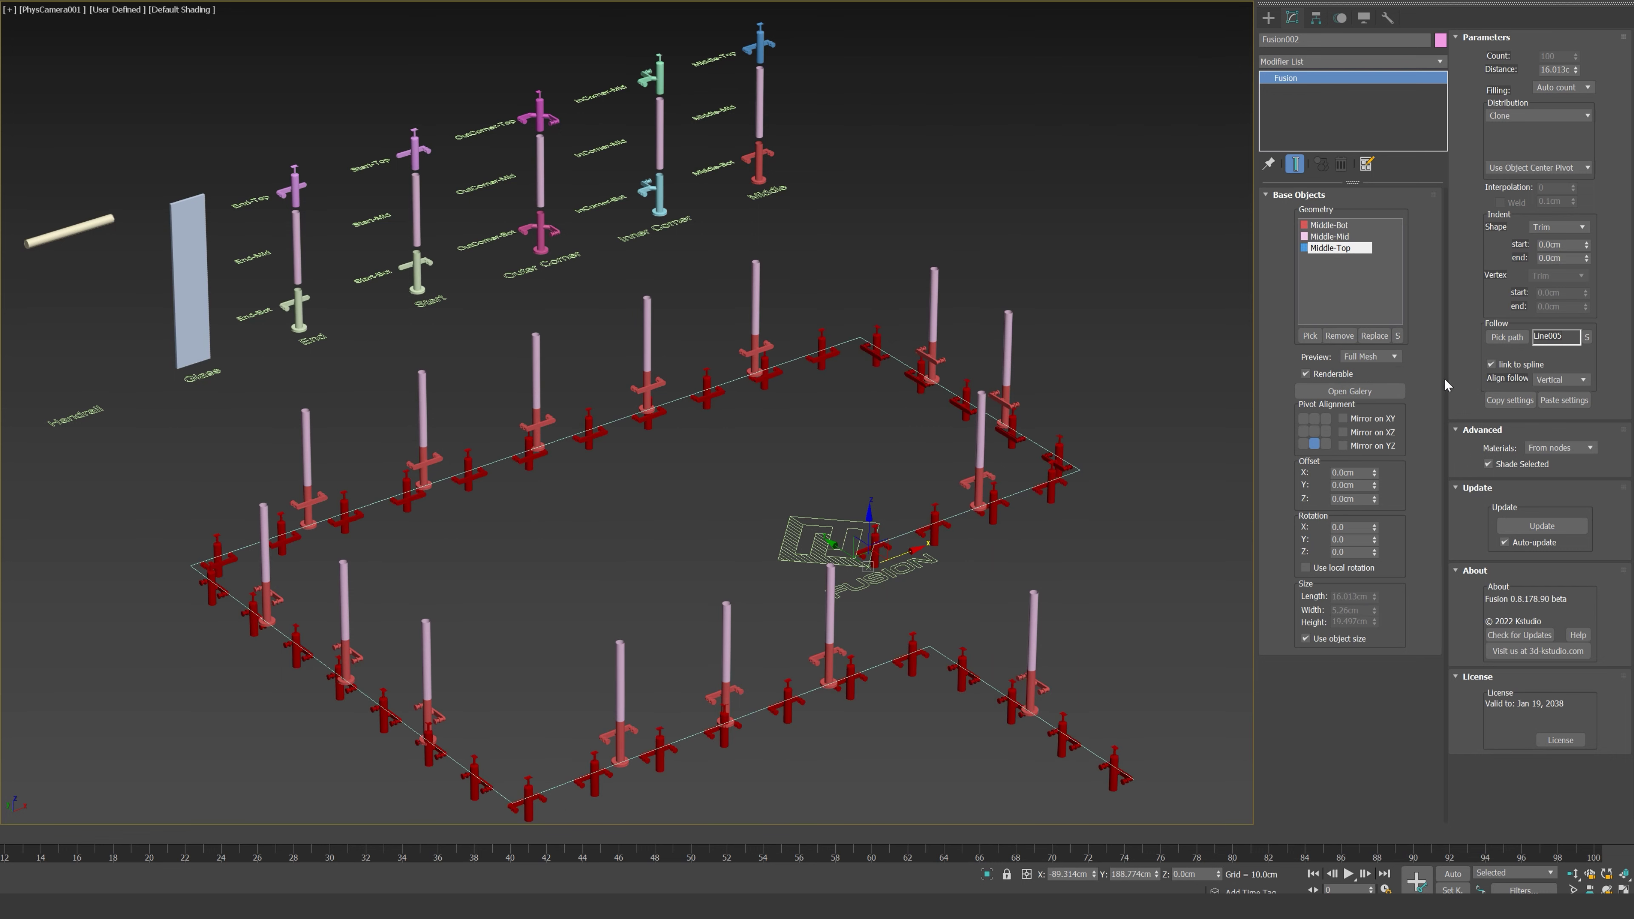
Step: Link the distribution of Middle-Top to the object Middle-Mid
left_click(1536, 117)
left_click(1529, 145)
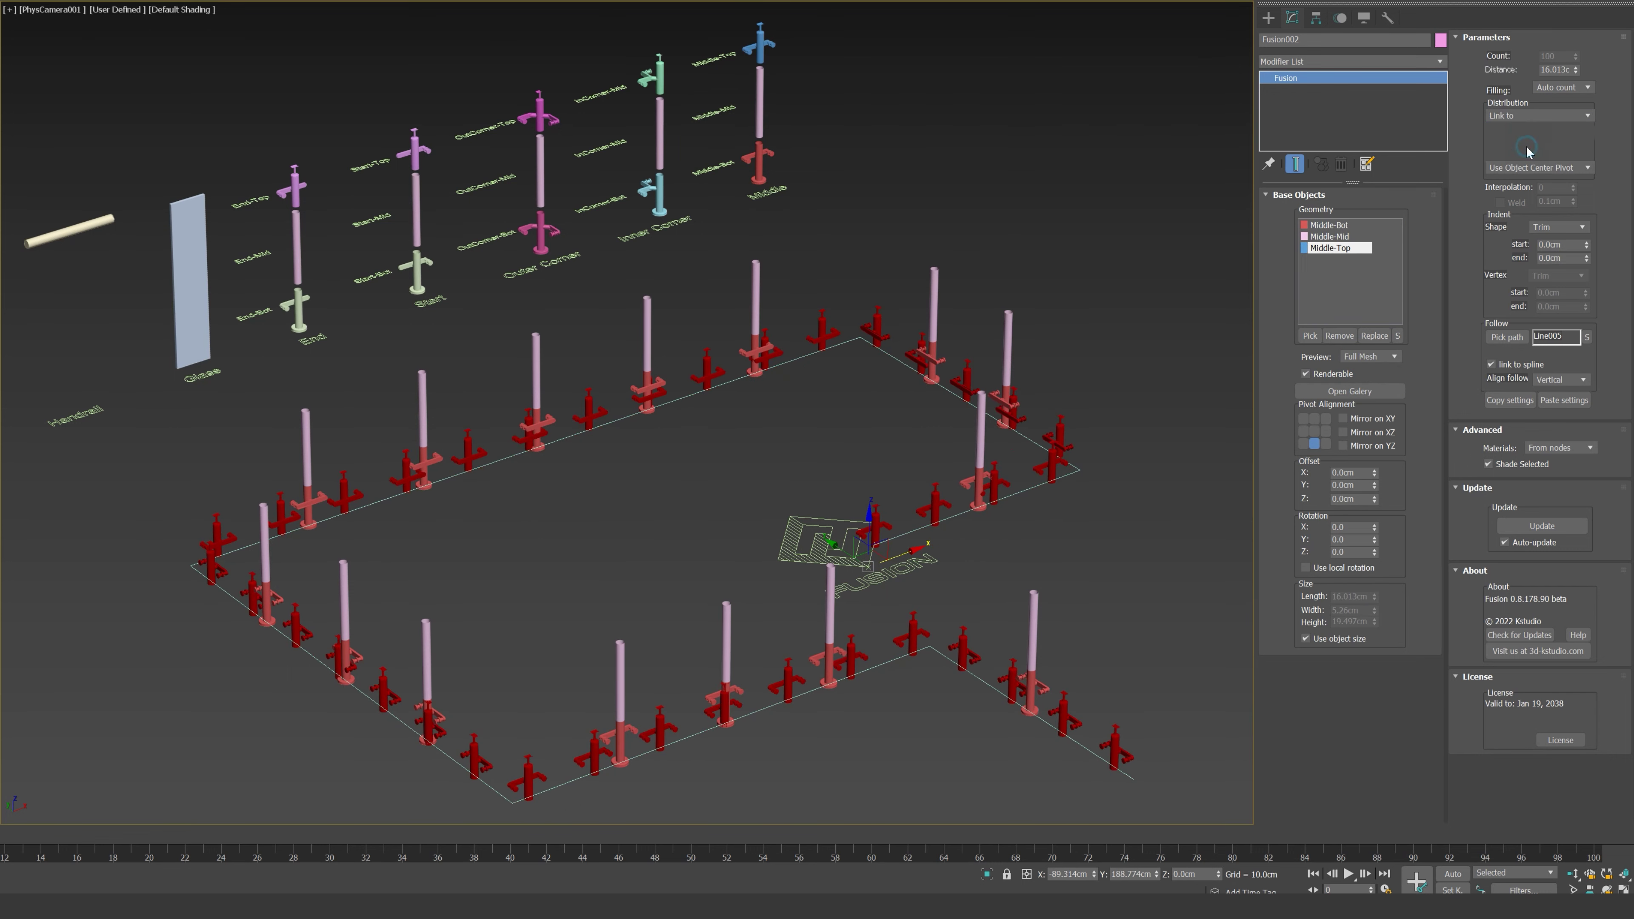
left_click(1529, 132)
left_click(1525, 183)
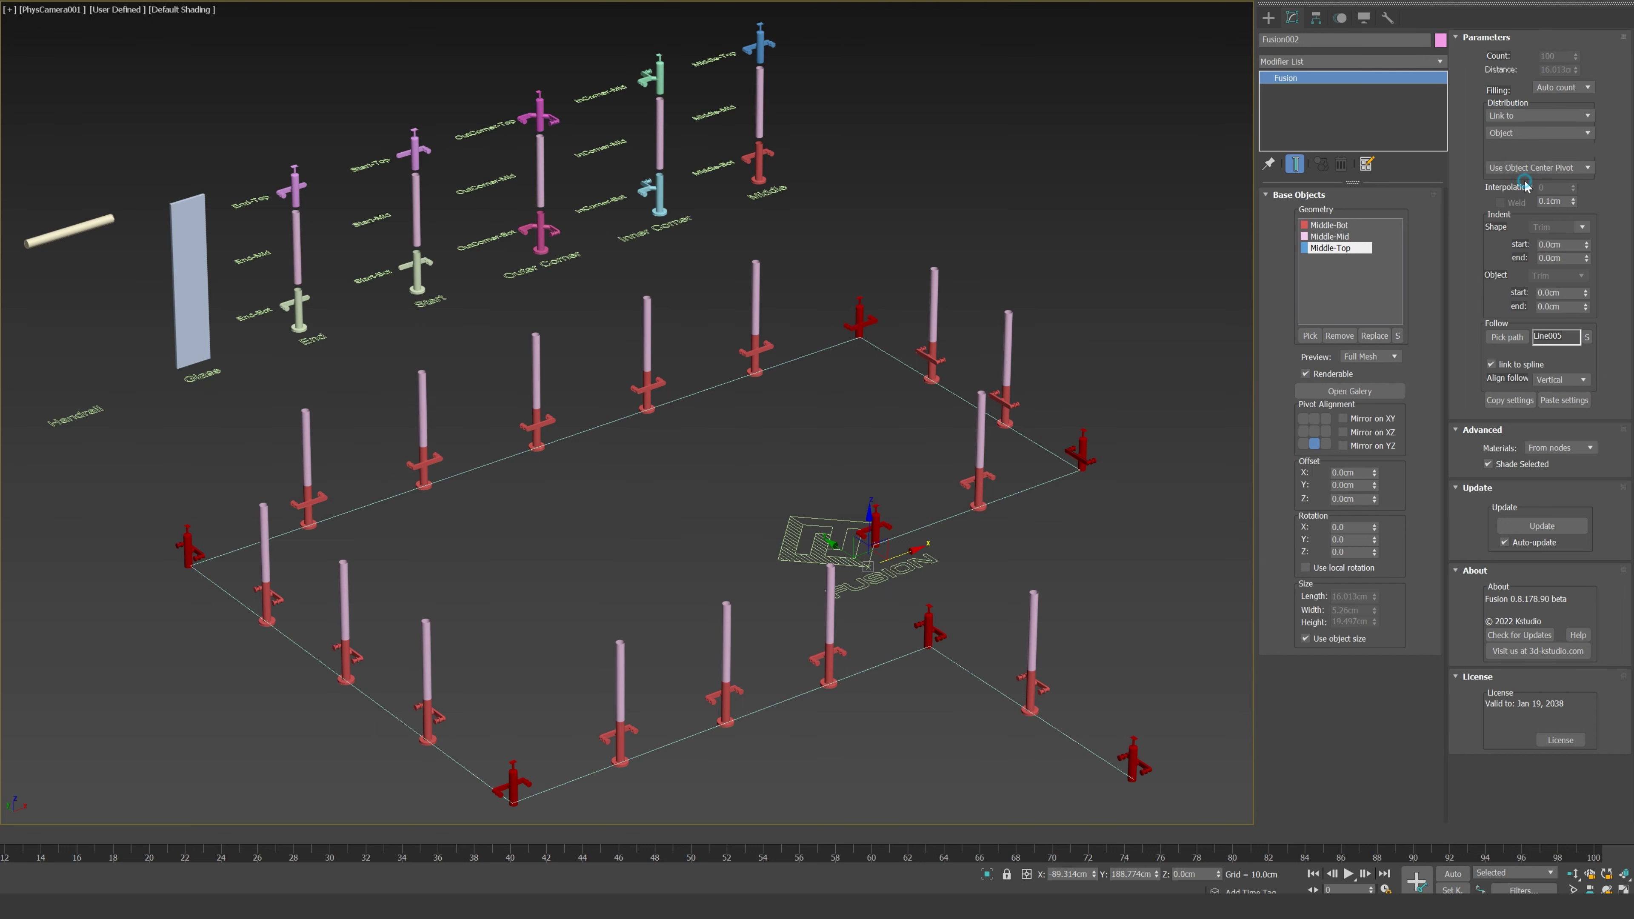
left_click(1534, 150)
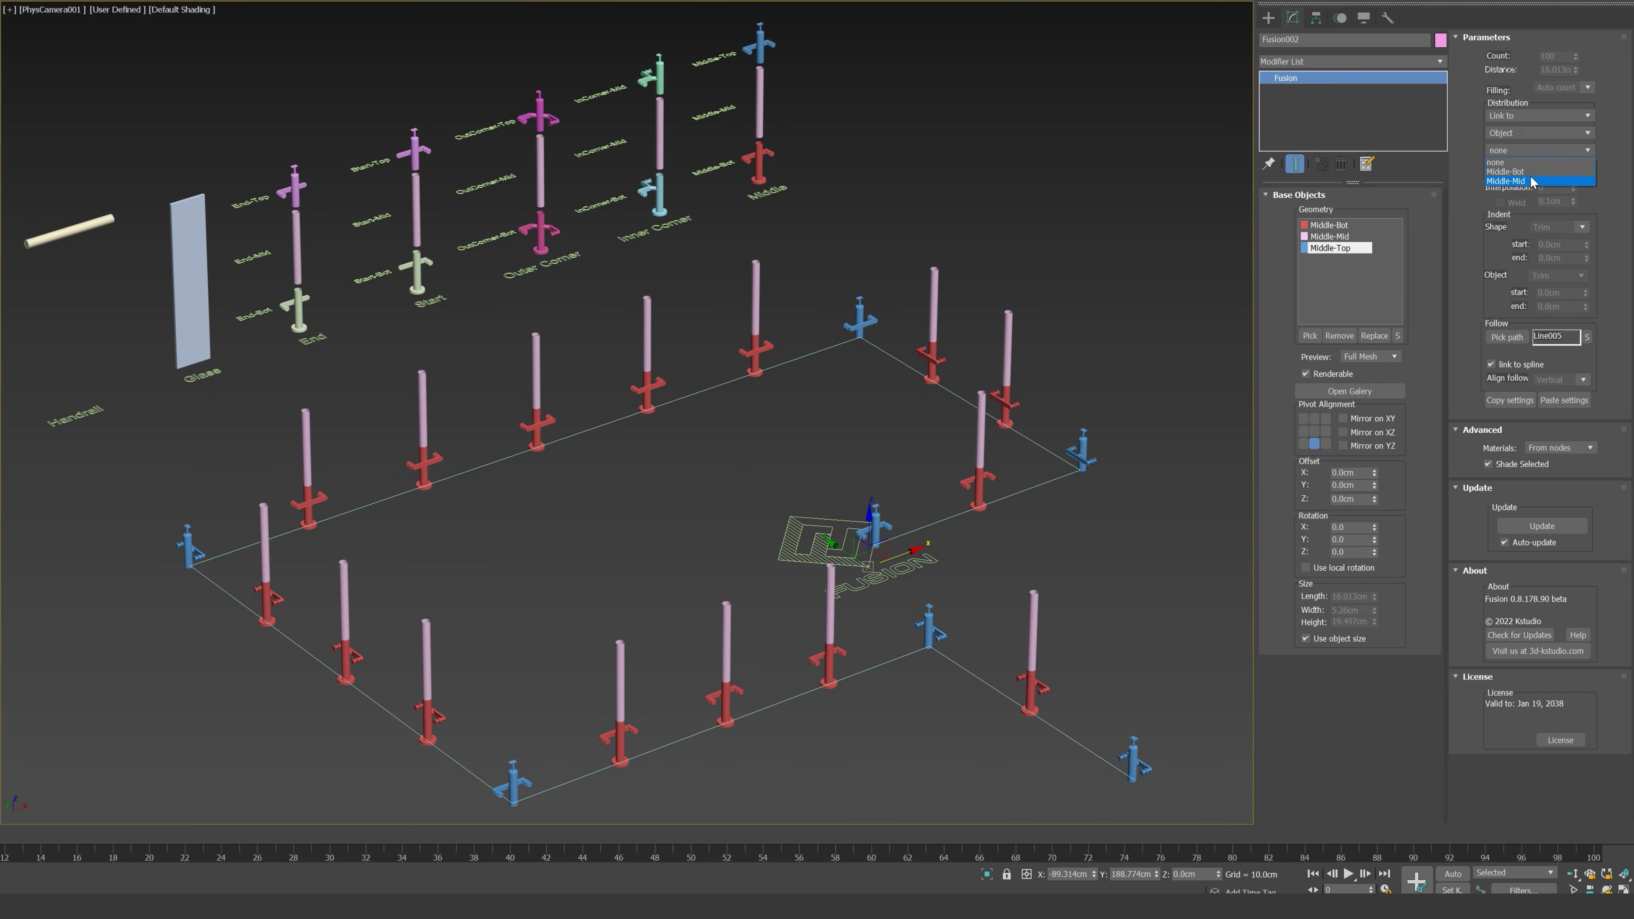
left_click(1532, 181)
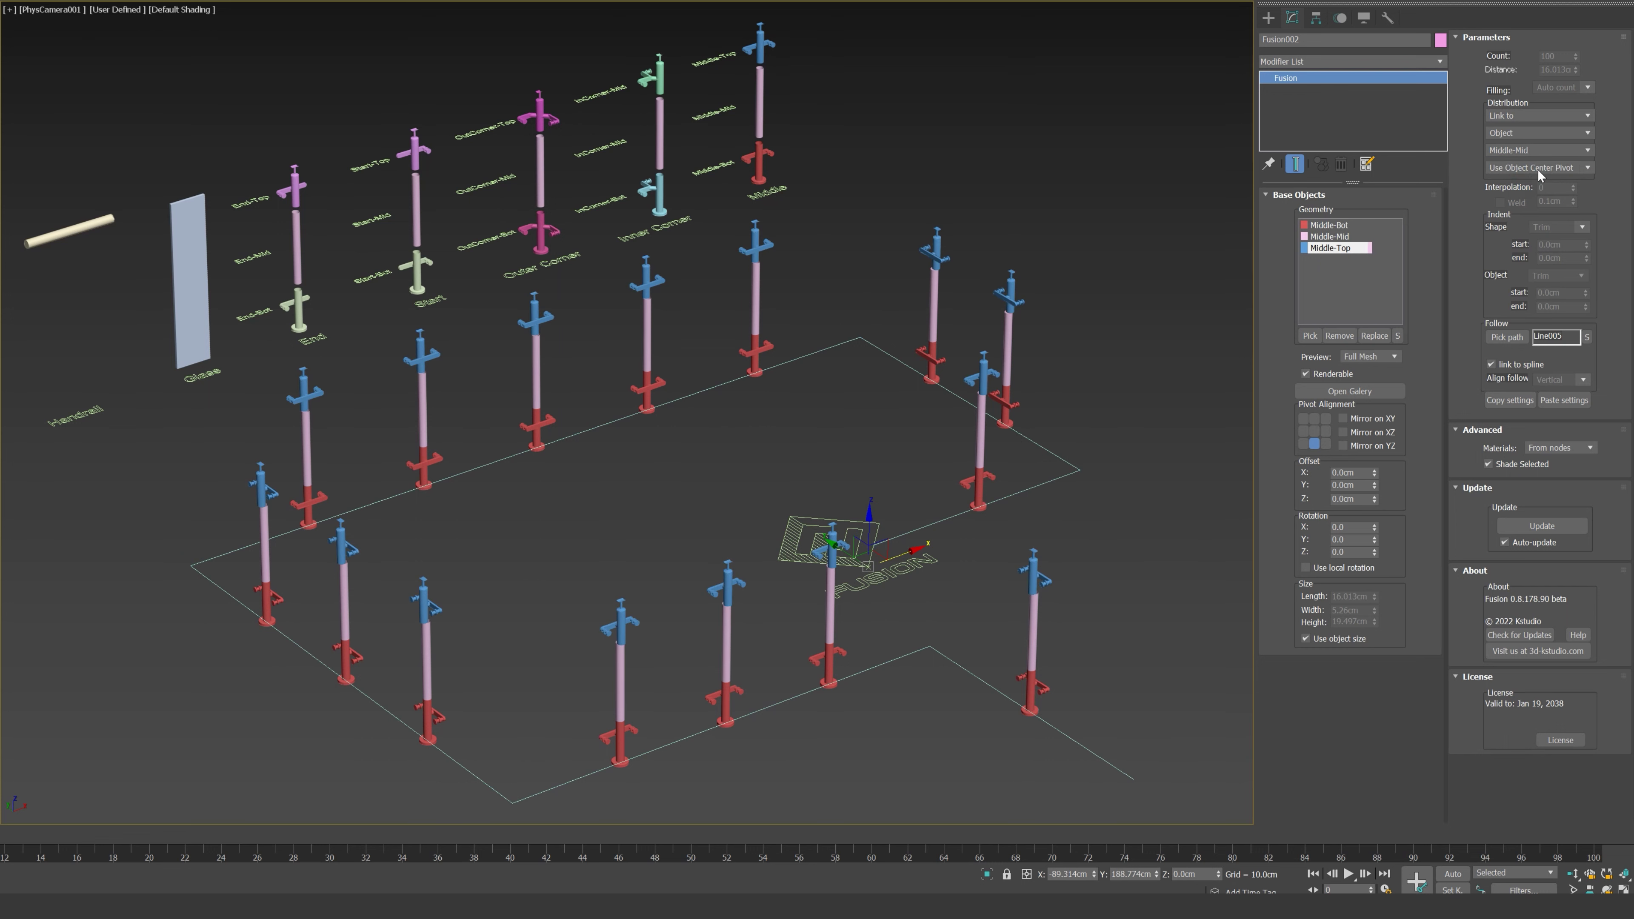
Step: Try Use Object Pivot Point for Middle-Top, testing the mirror options on XY, XZ and YZ
left_click(1567, 171)
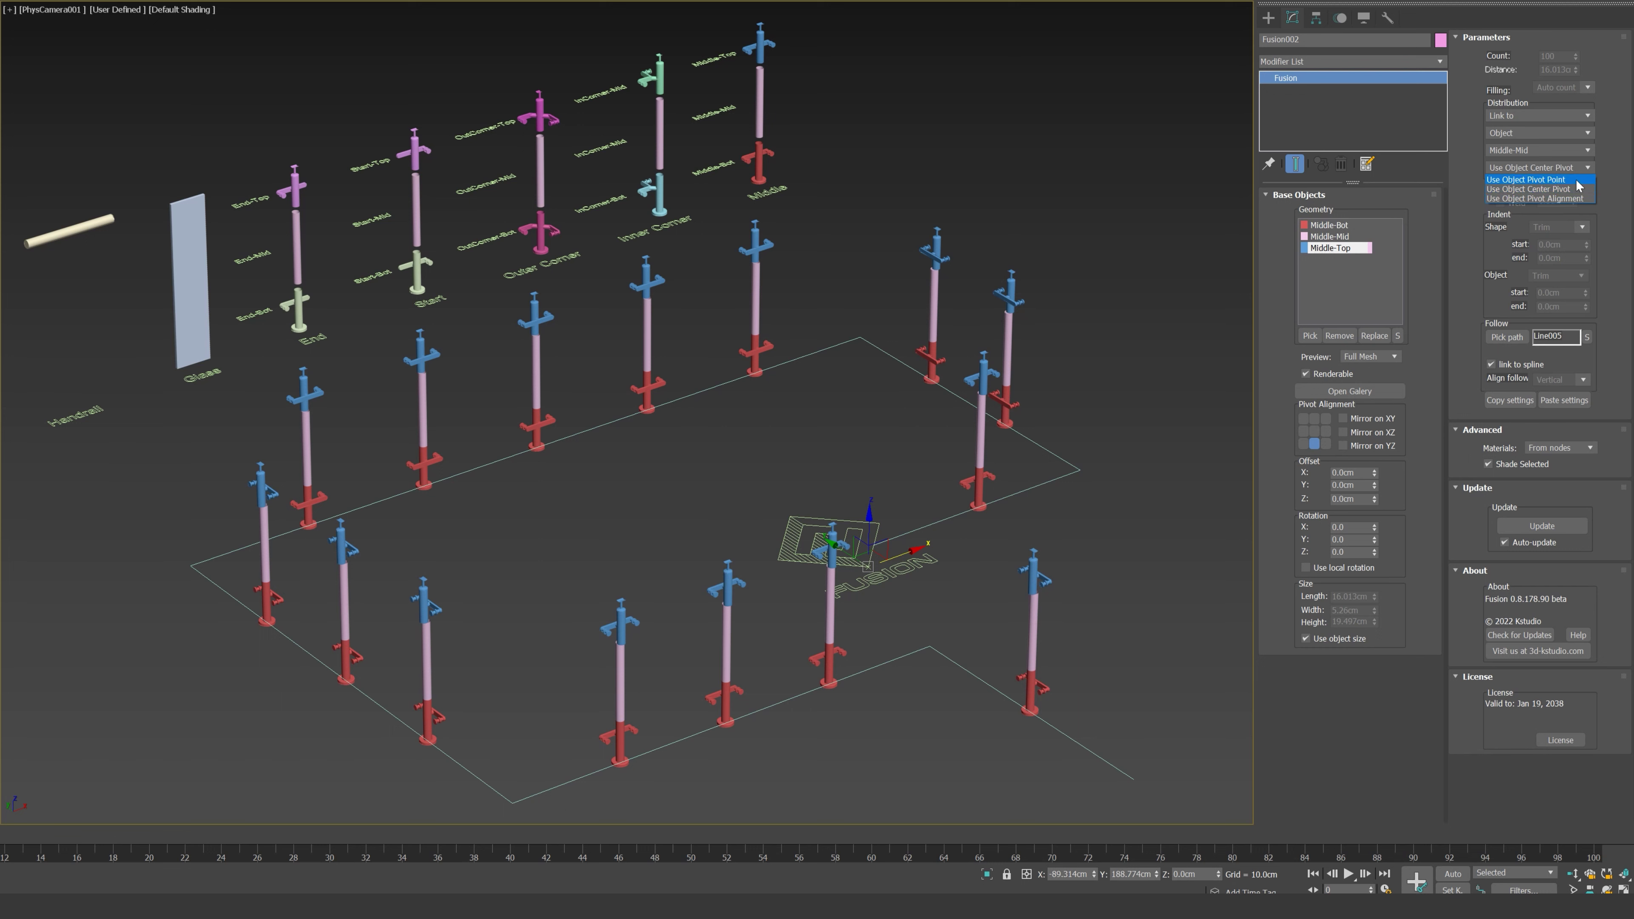
left_click(1576, 183)
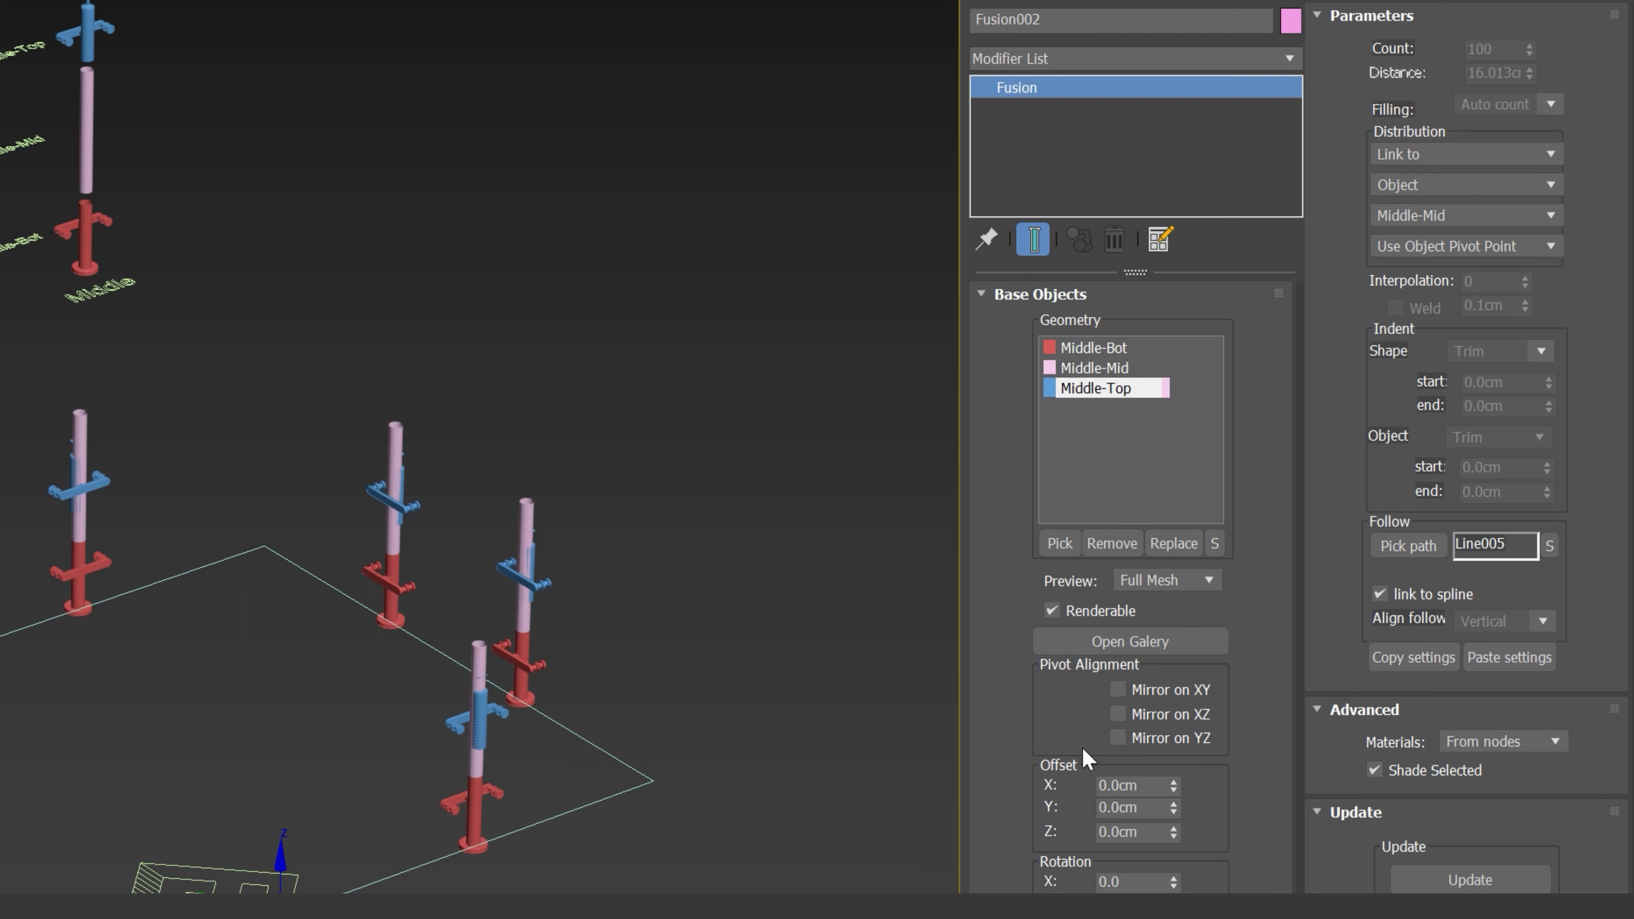
left_click(1117, 690)
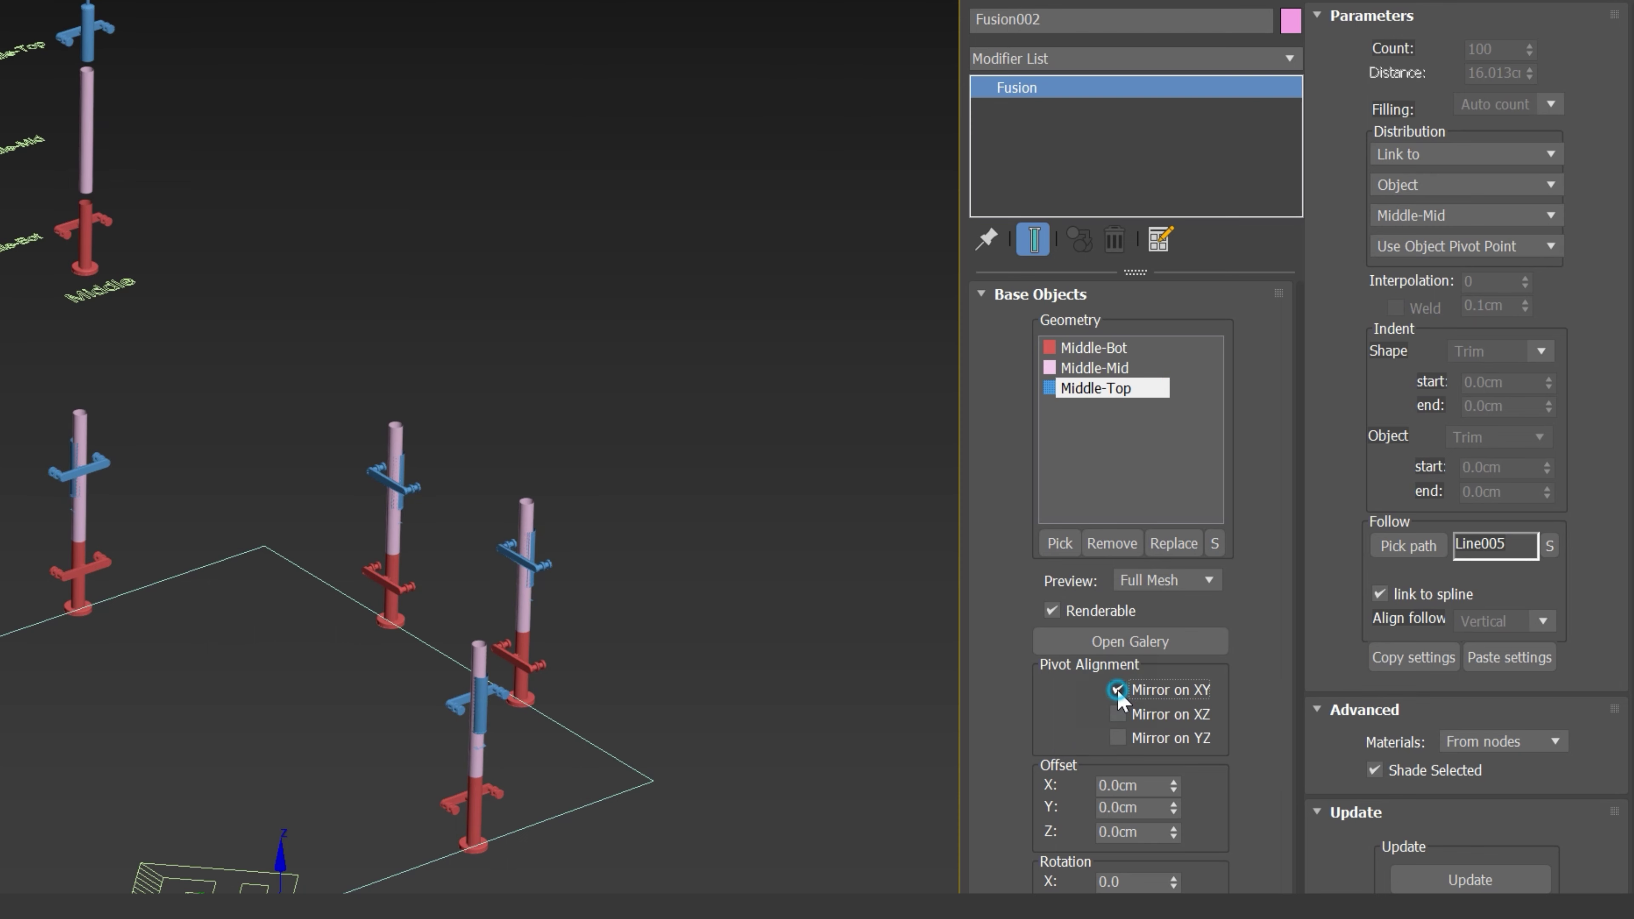
left_click(1118, 691)
left_click(1115, 715)
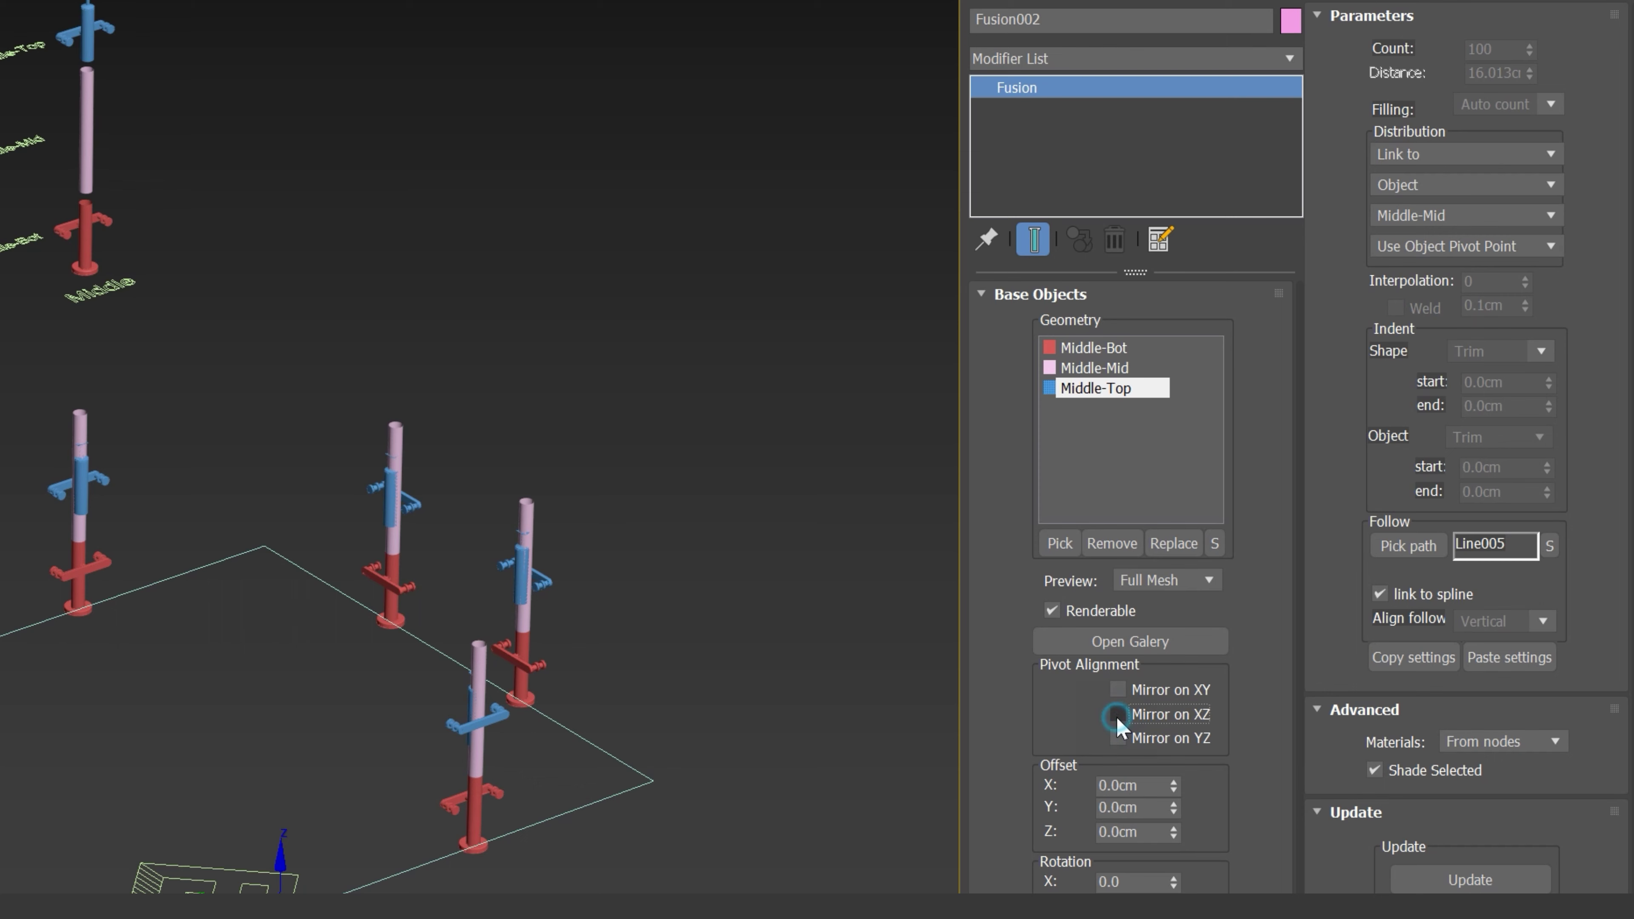
left_click(1117, 716)
left_click(1117, 738)
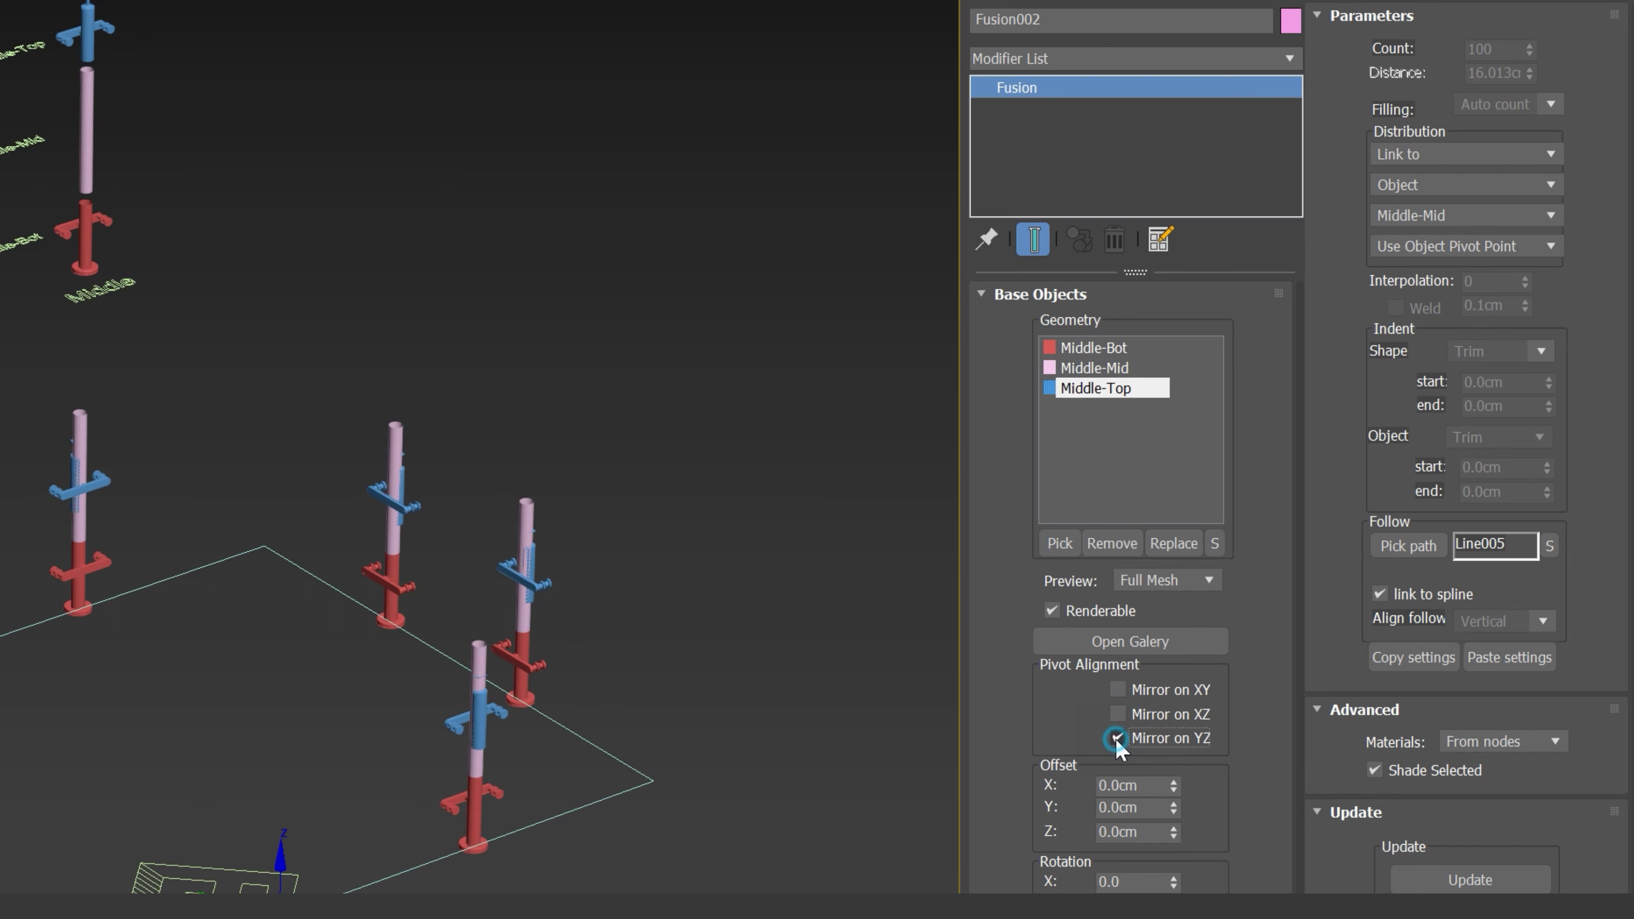
left_click(1117, 738)
Step: Try Use Object Center Pivot for Middle-Top with several pivot alignment positions, returning the alignment to bottom centre
left_click(1461, 254)
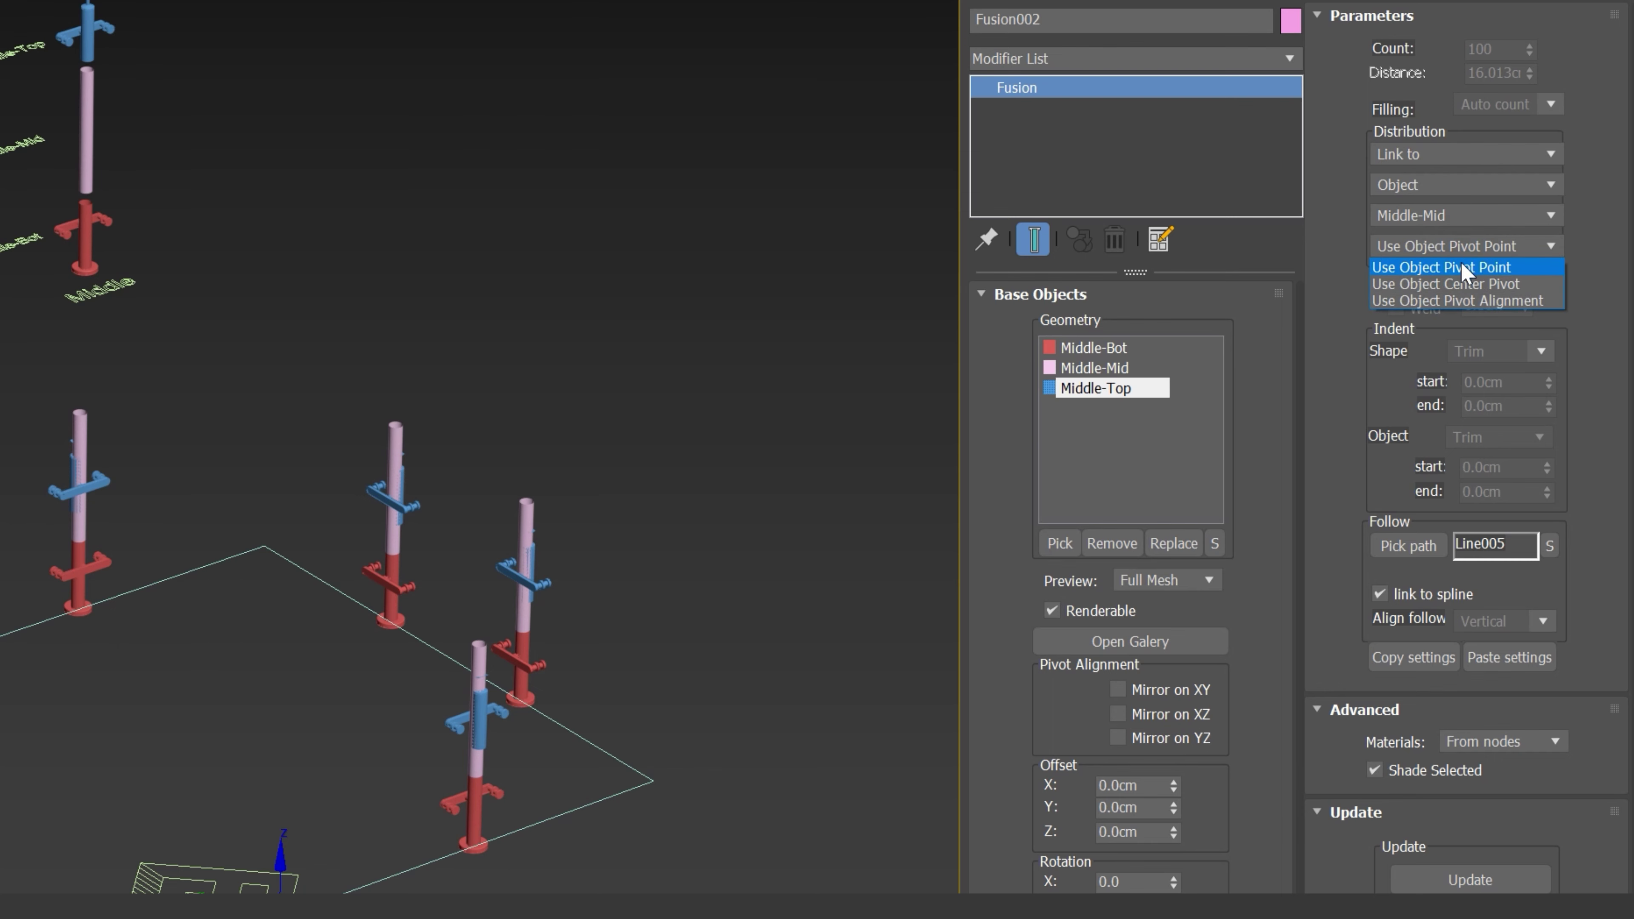
left_click(1456, 285)
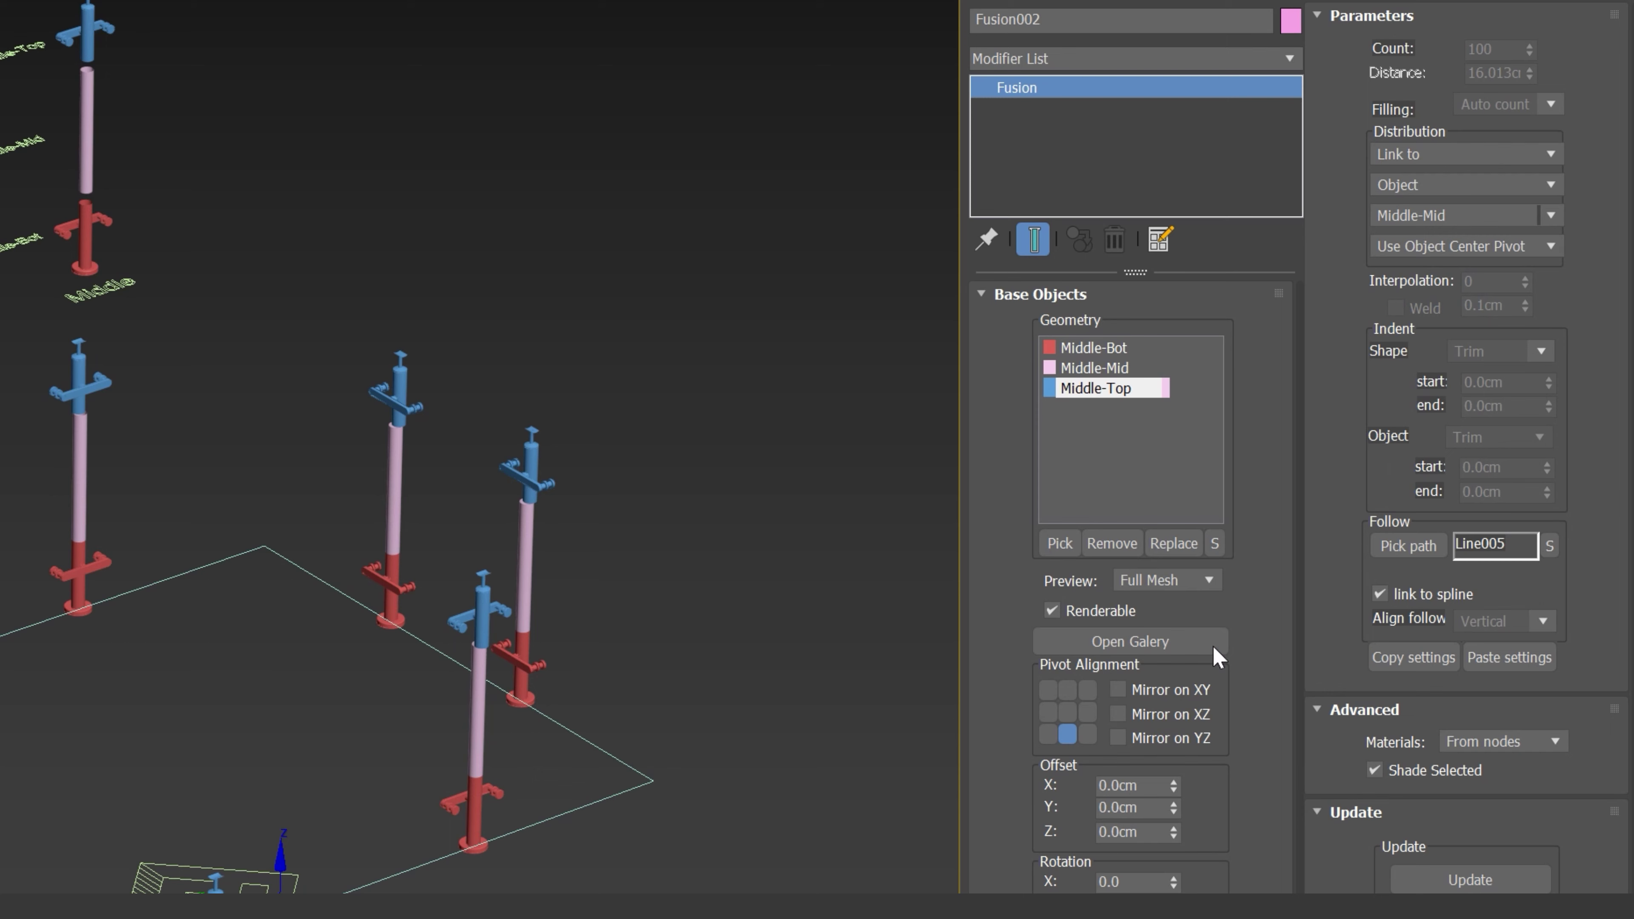
left_click(1047, 735)
left_click(1046, 712)
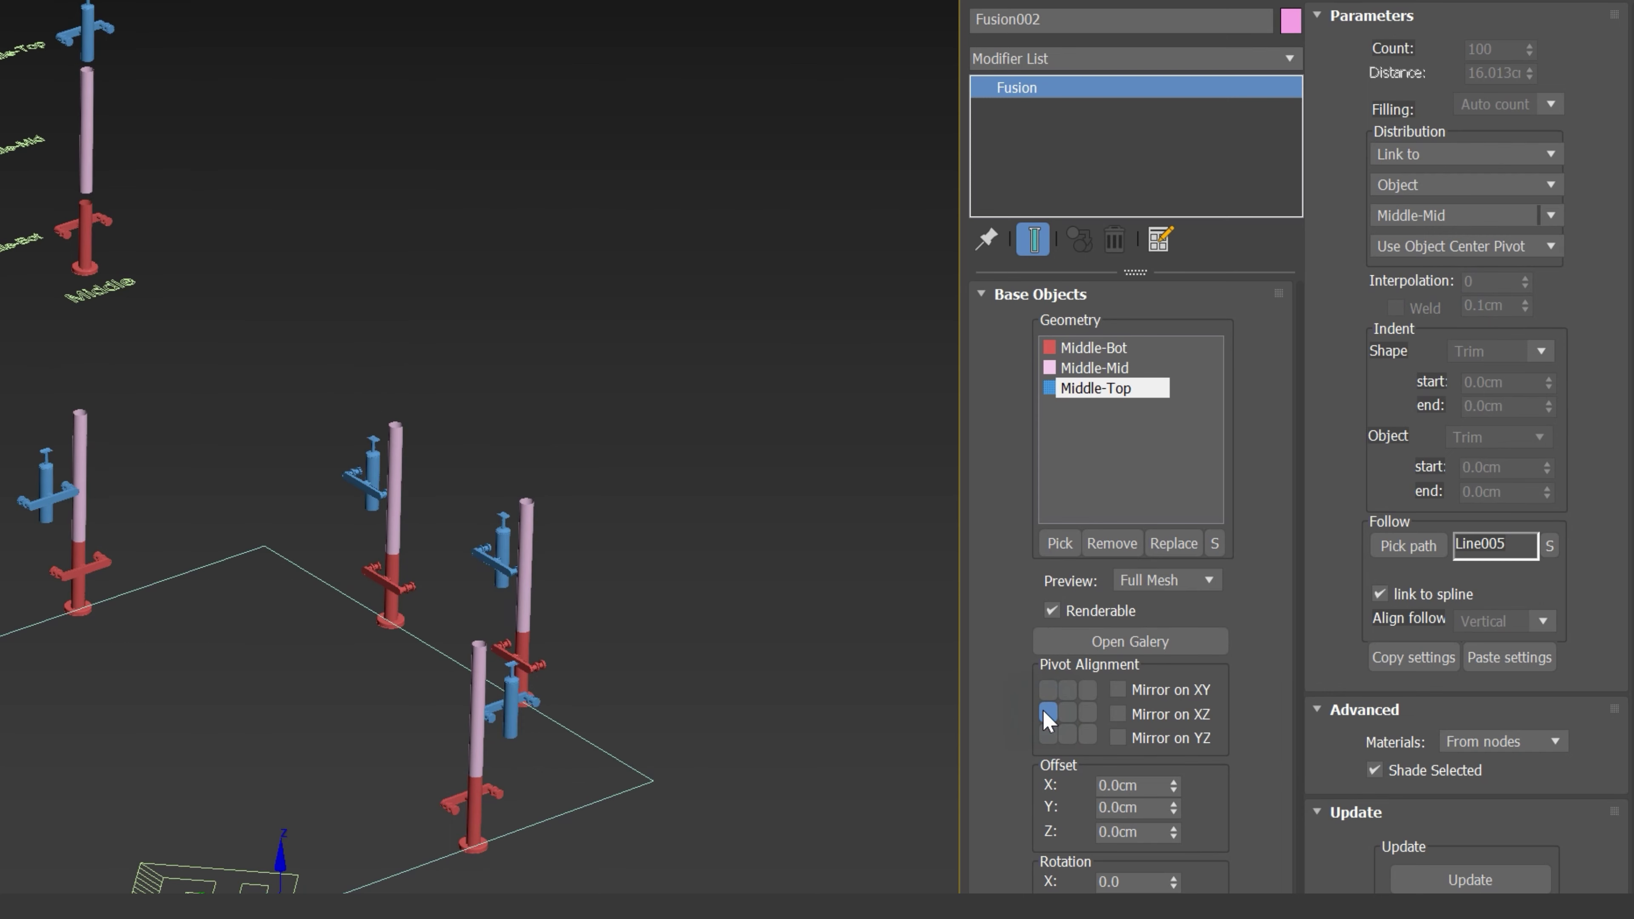
left_click(1067, 689)
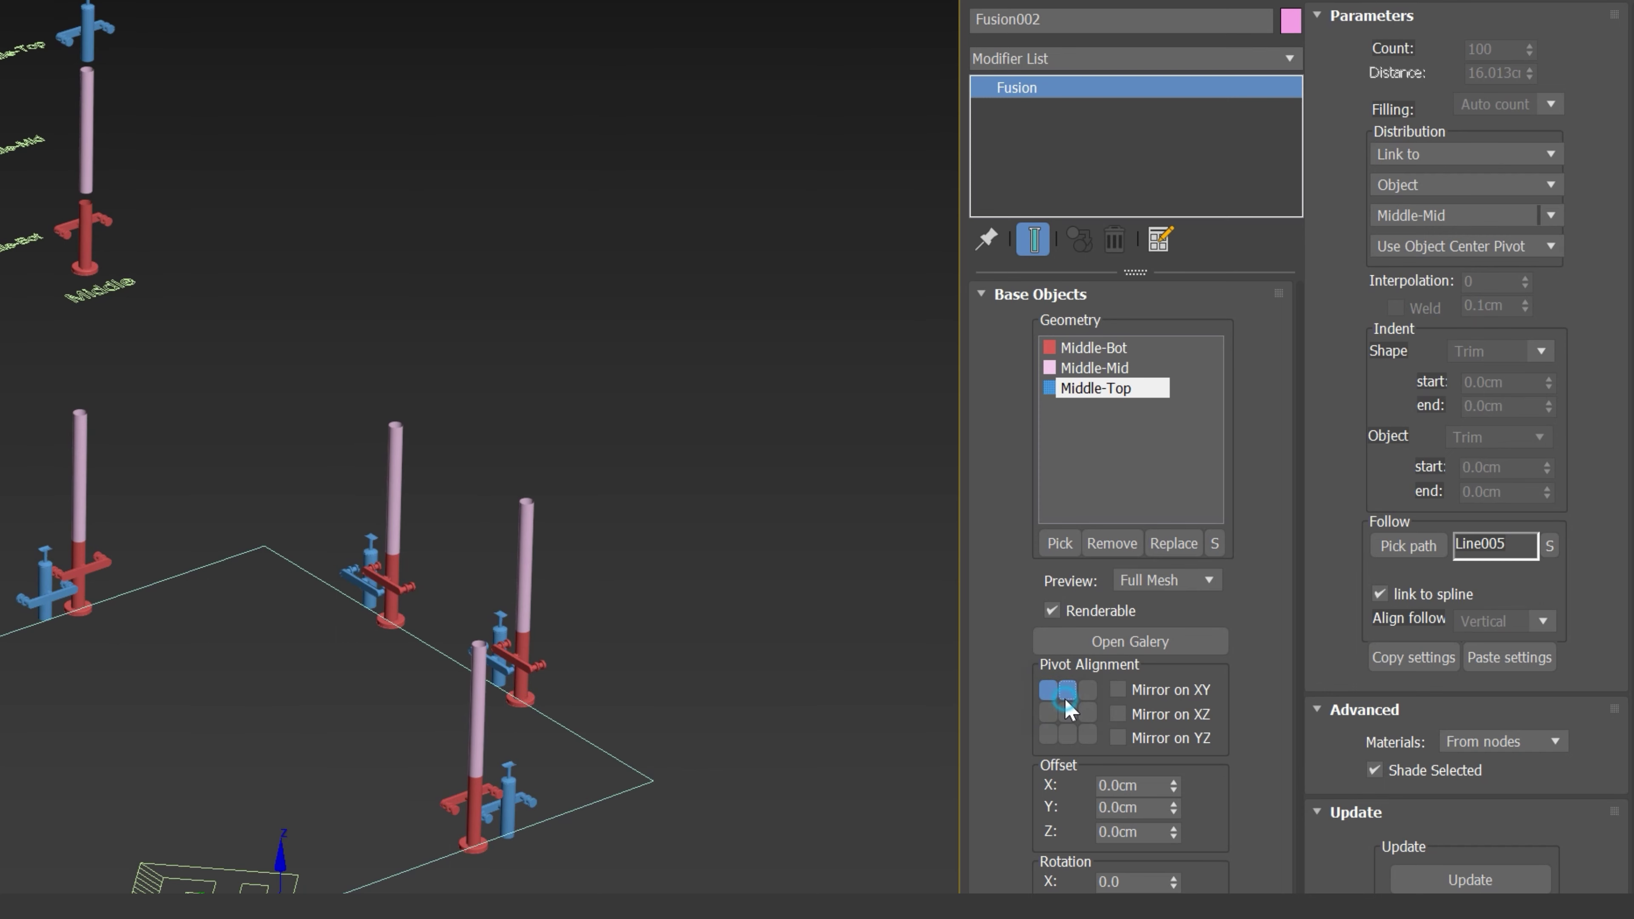
left_click(1068, 713)
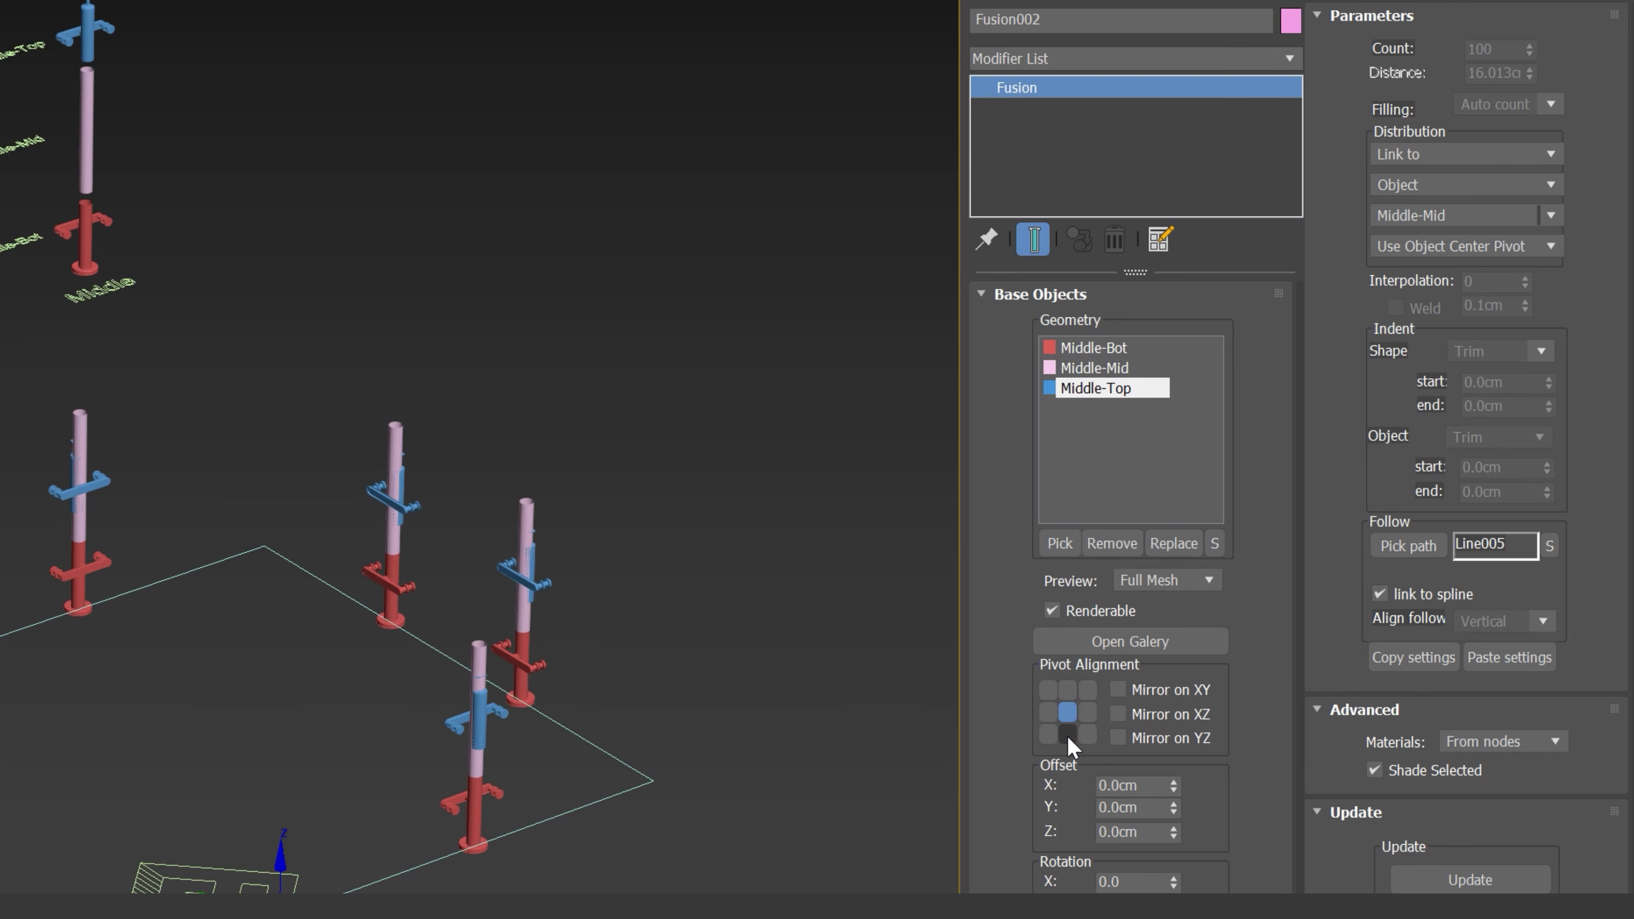
left_click(1067, 734)
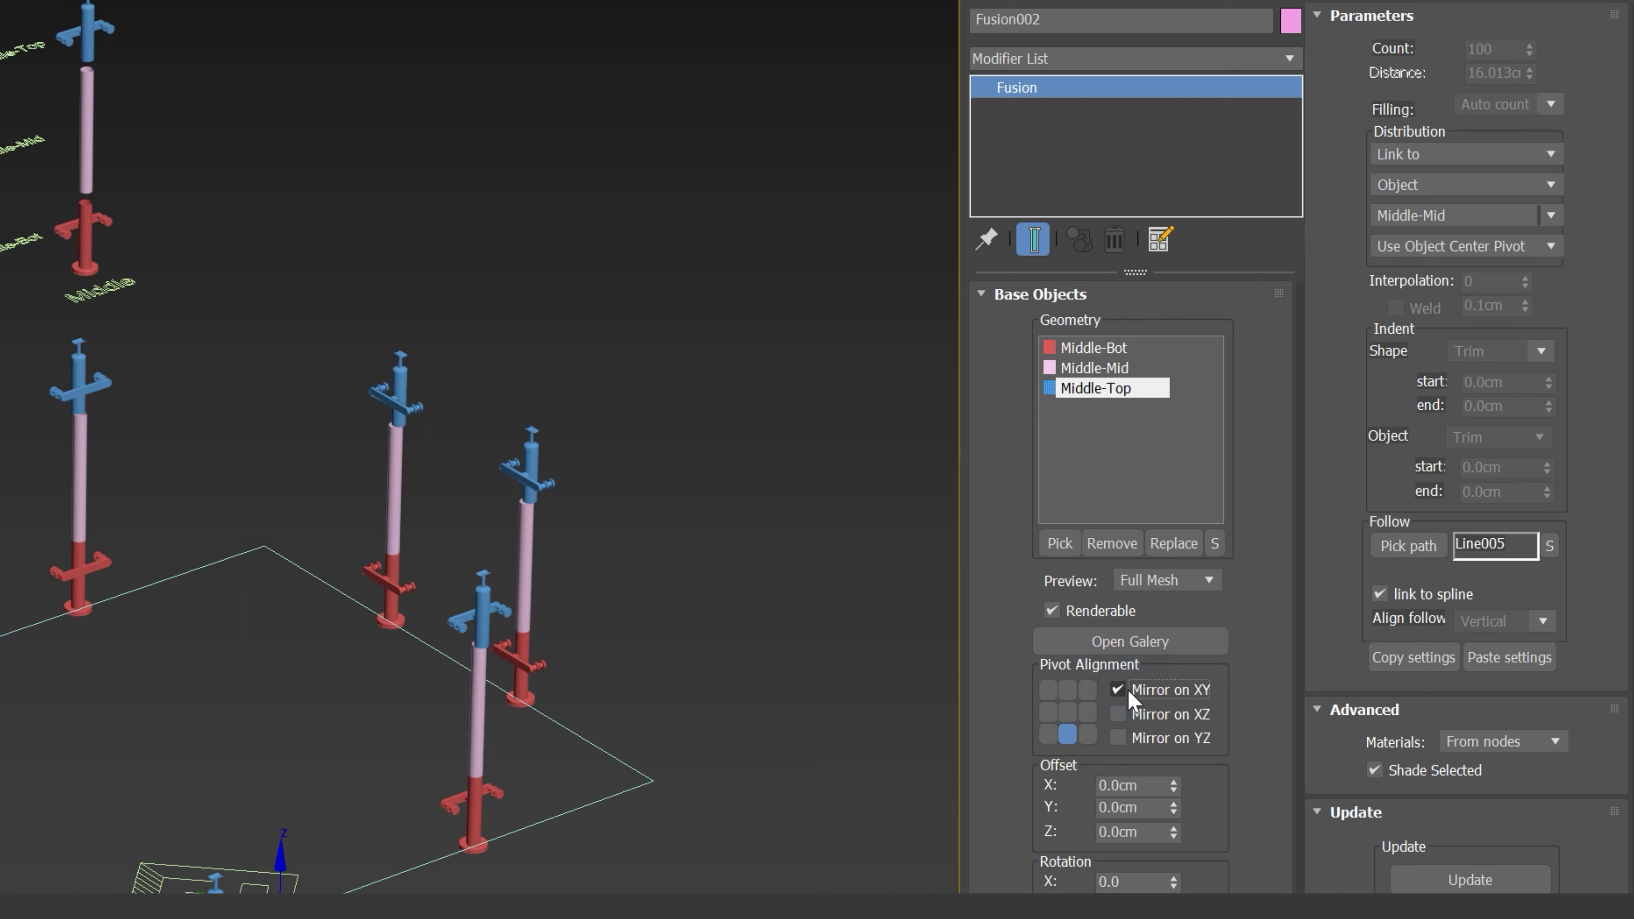
Step: Try mirroring Middle-Top on XY, XZ and YZ with the object center pivot, leaving every mirror option off
left_click(1119, 690)
left_click(1121, 713)
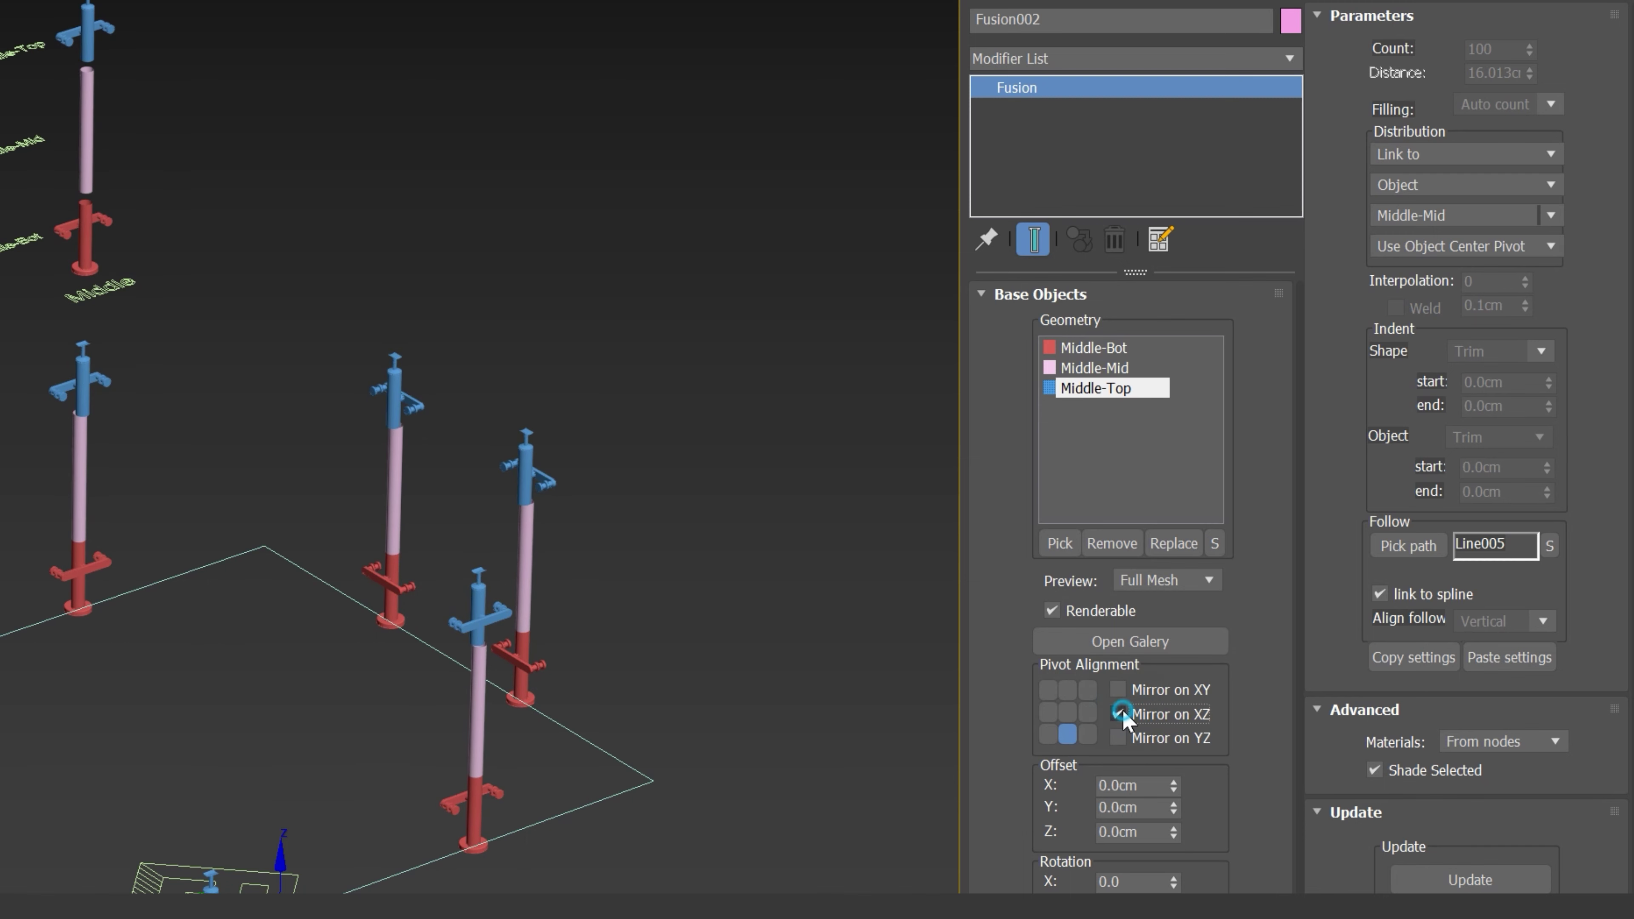
left_click(1119, 714)
left_click(1118, 738)
left_click(1118, 738)
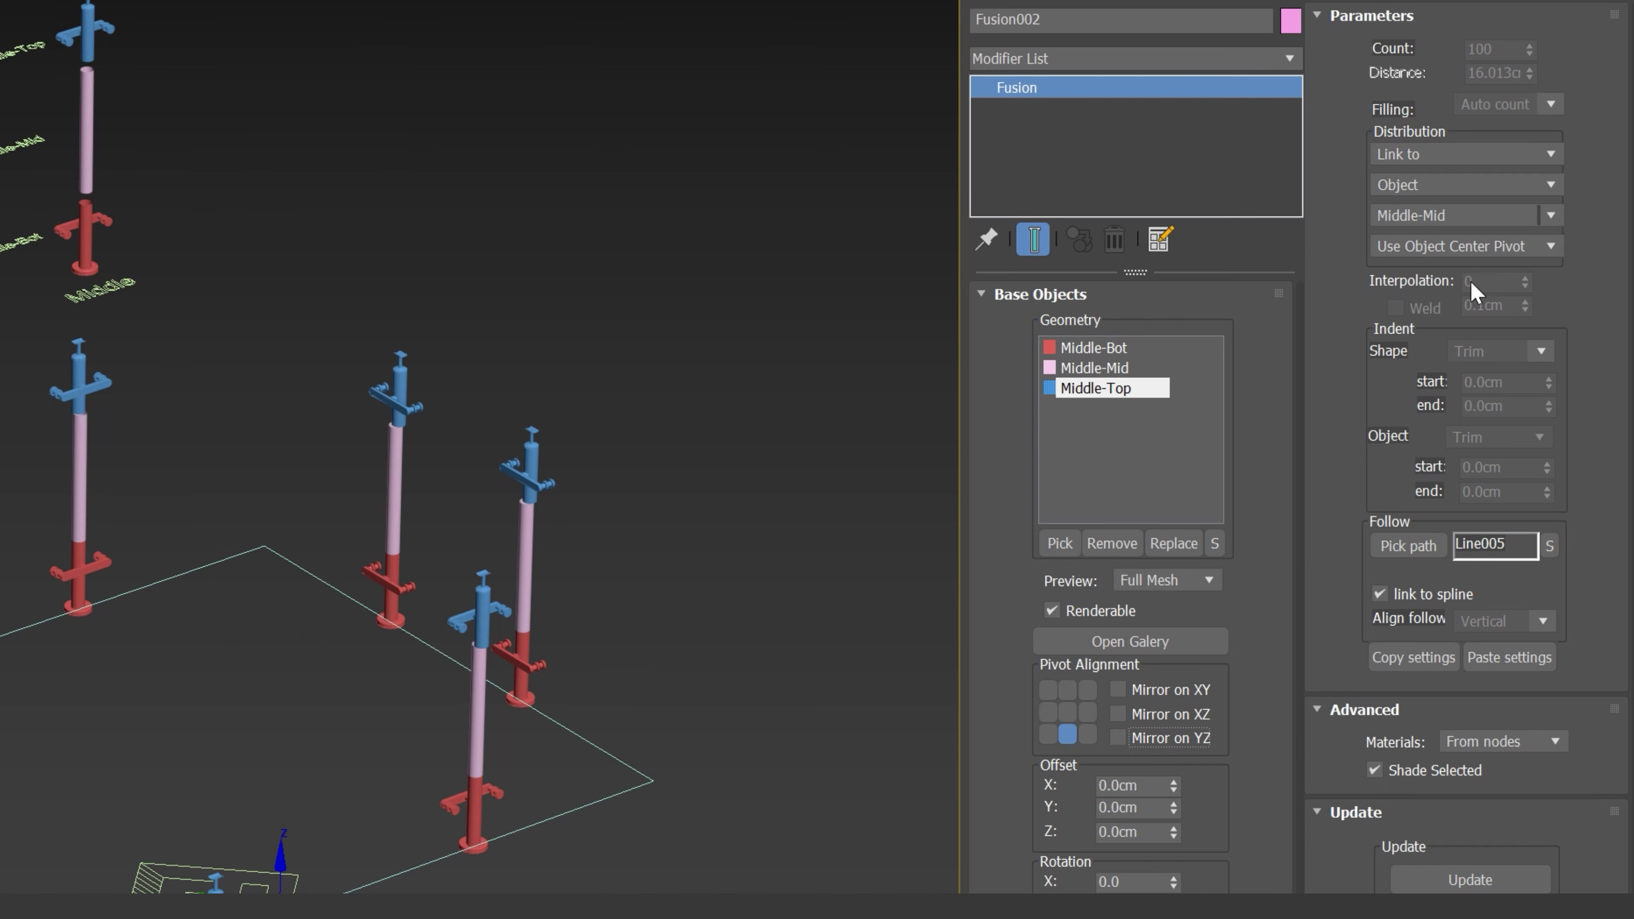
Step: Set Middle-Top to Use Object Pivot Alignment and test the alignment positions, keeping bottom centre
left_click(1508, 254)
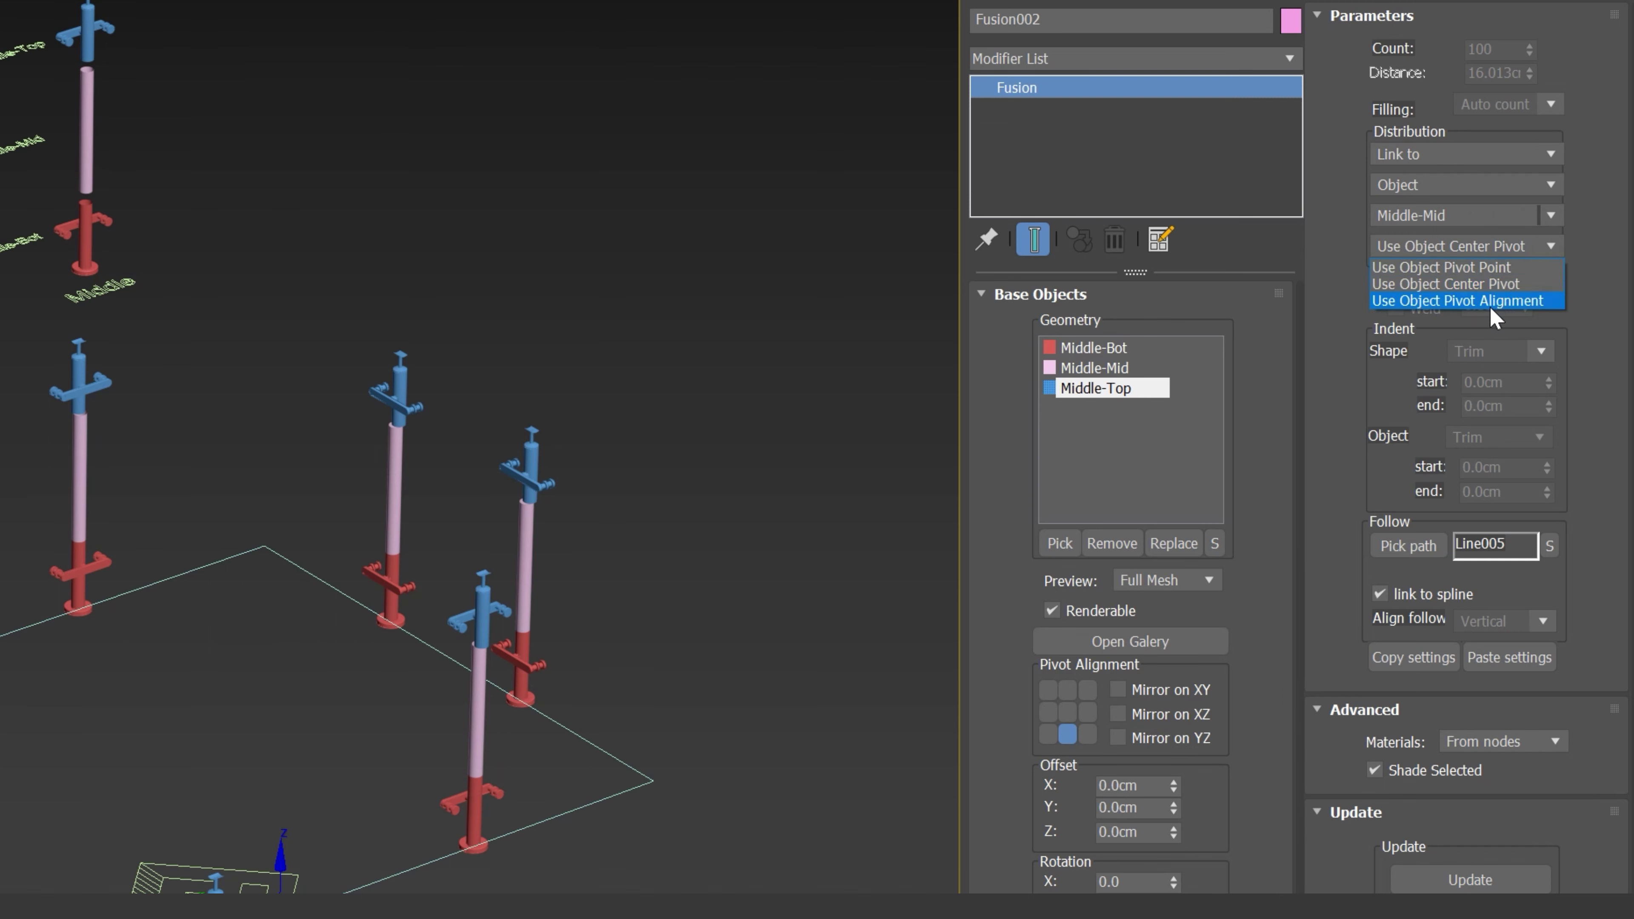
left_click(1443, 300)
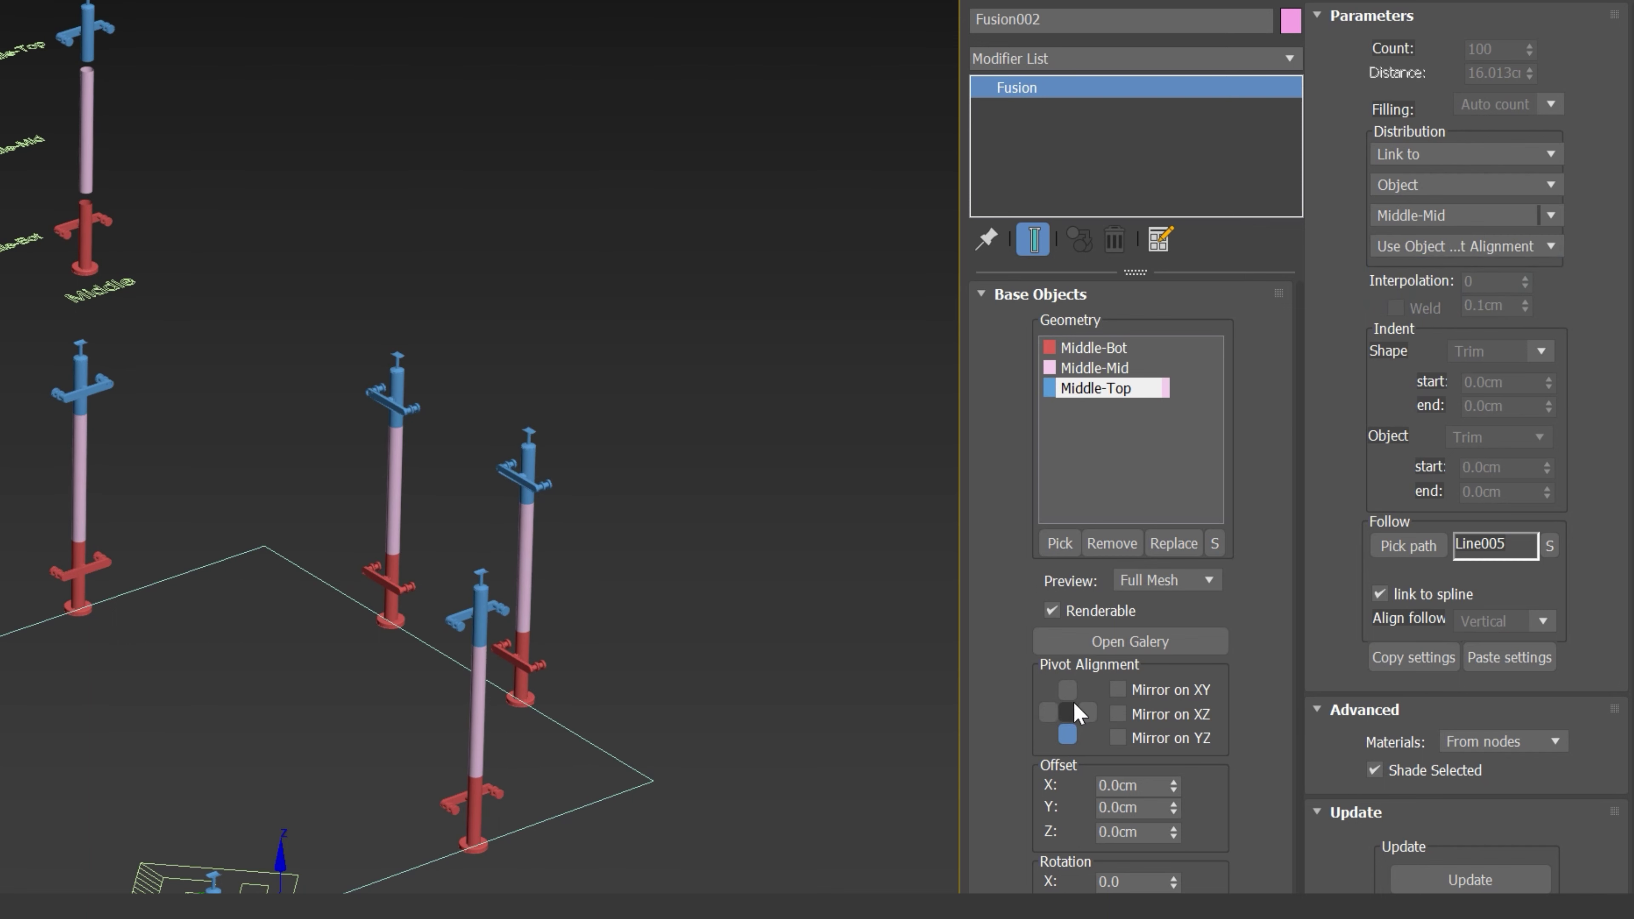
left_click(1067, 690)
left_click(1048, 712)
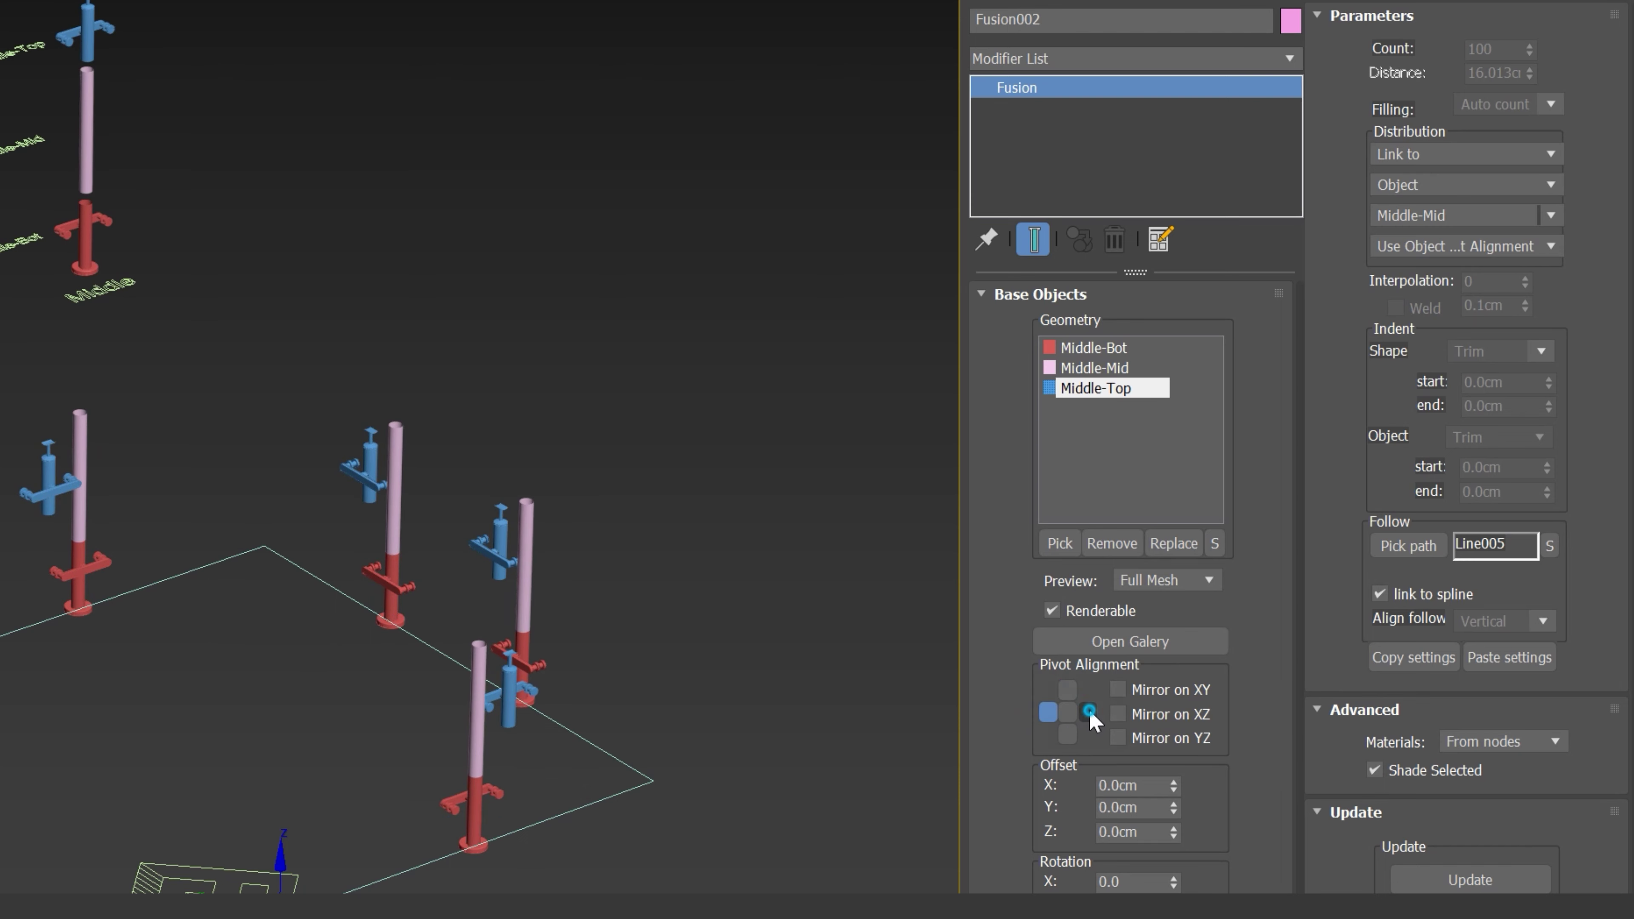
left_click(1087, 712)
left_click(1068, 734)
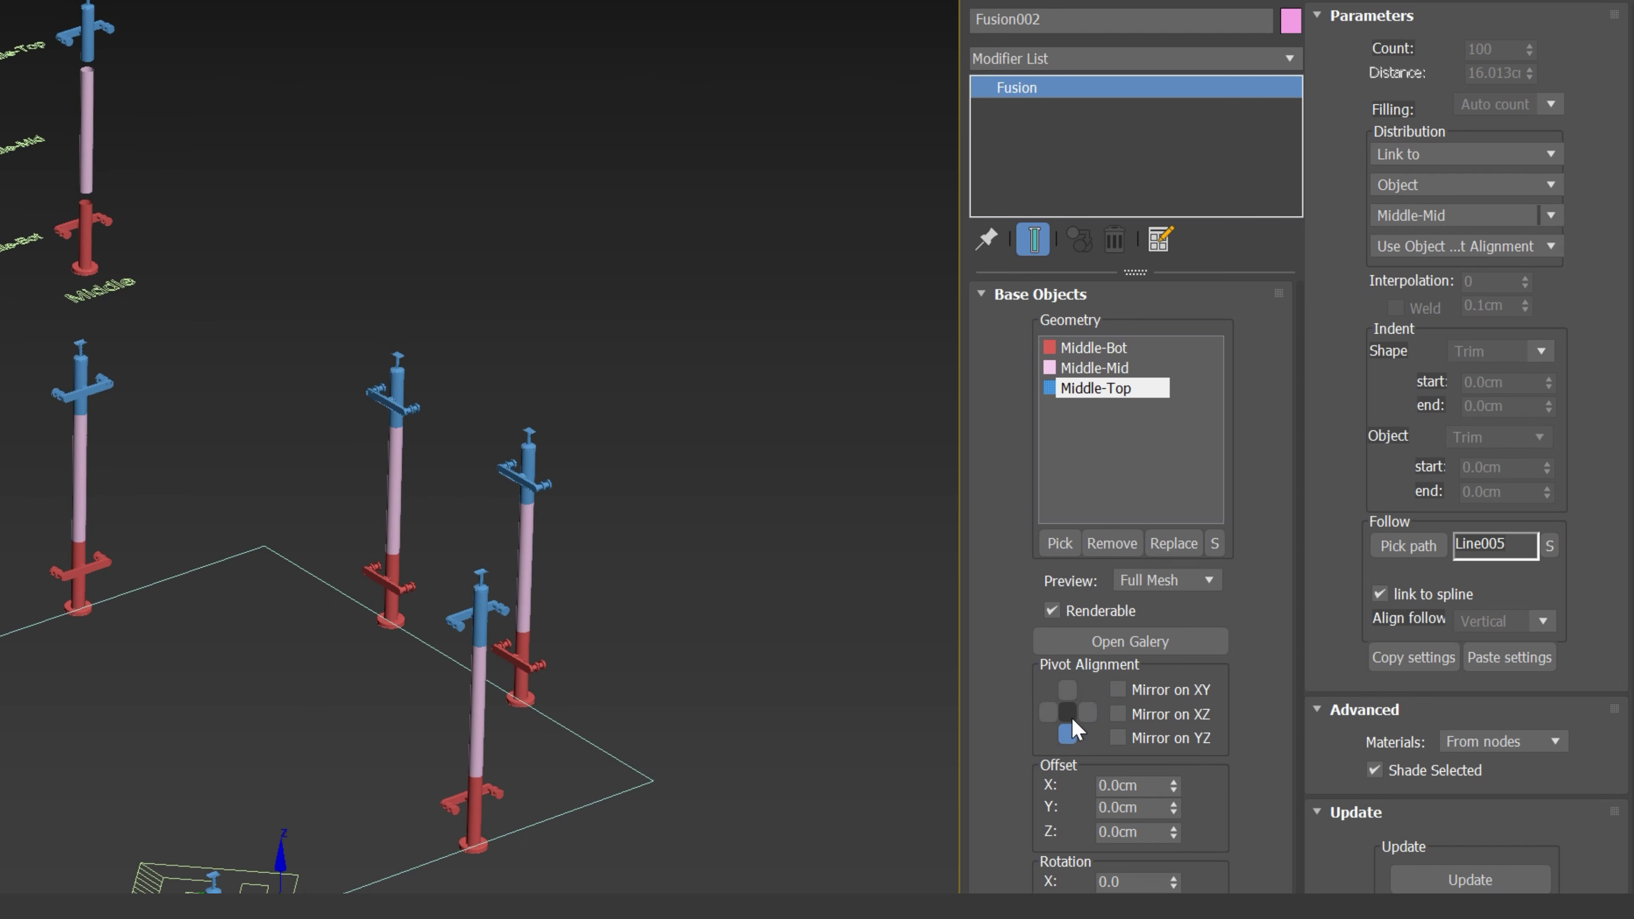
left_click(1067, 712)
Step: Try the XZ and YZ mirror options for Middle-Top with the object pivot alignment, leaving them off
left_click(1117, 714)
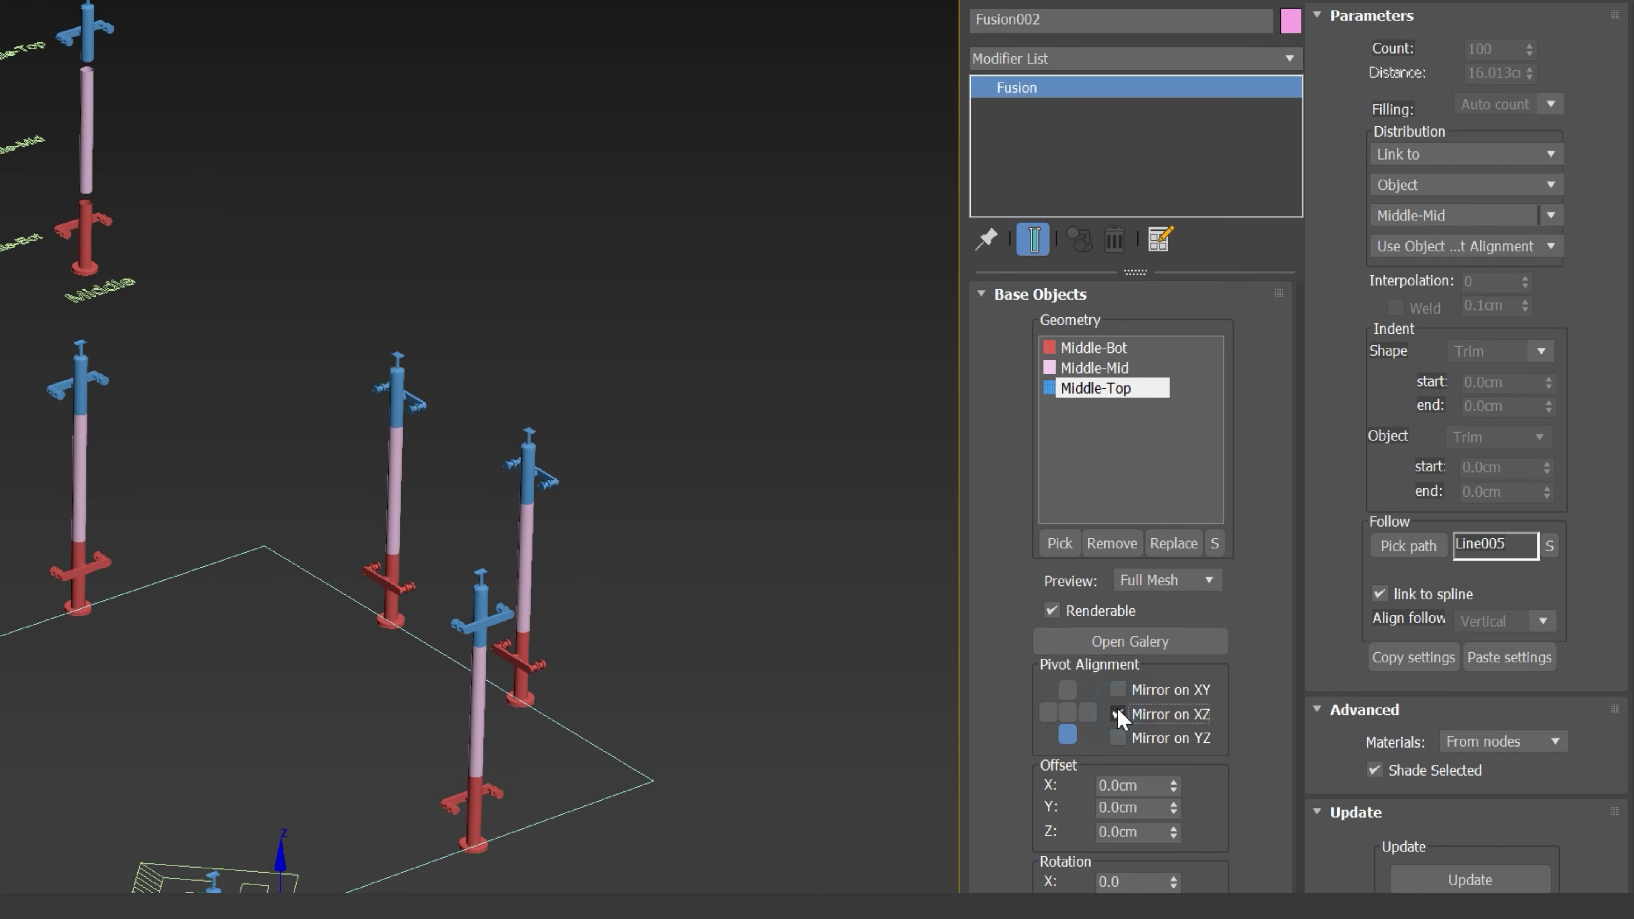
left_click(1117, 714)
left_click(1116, 726)
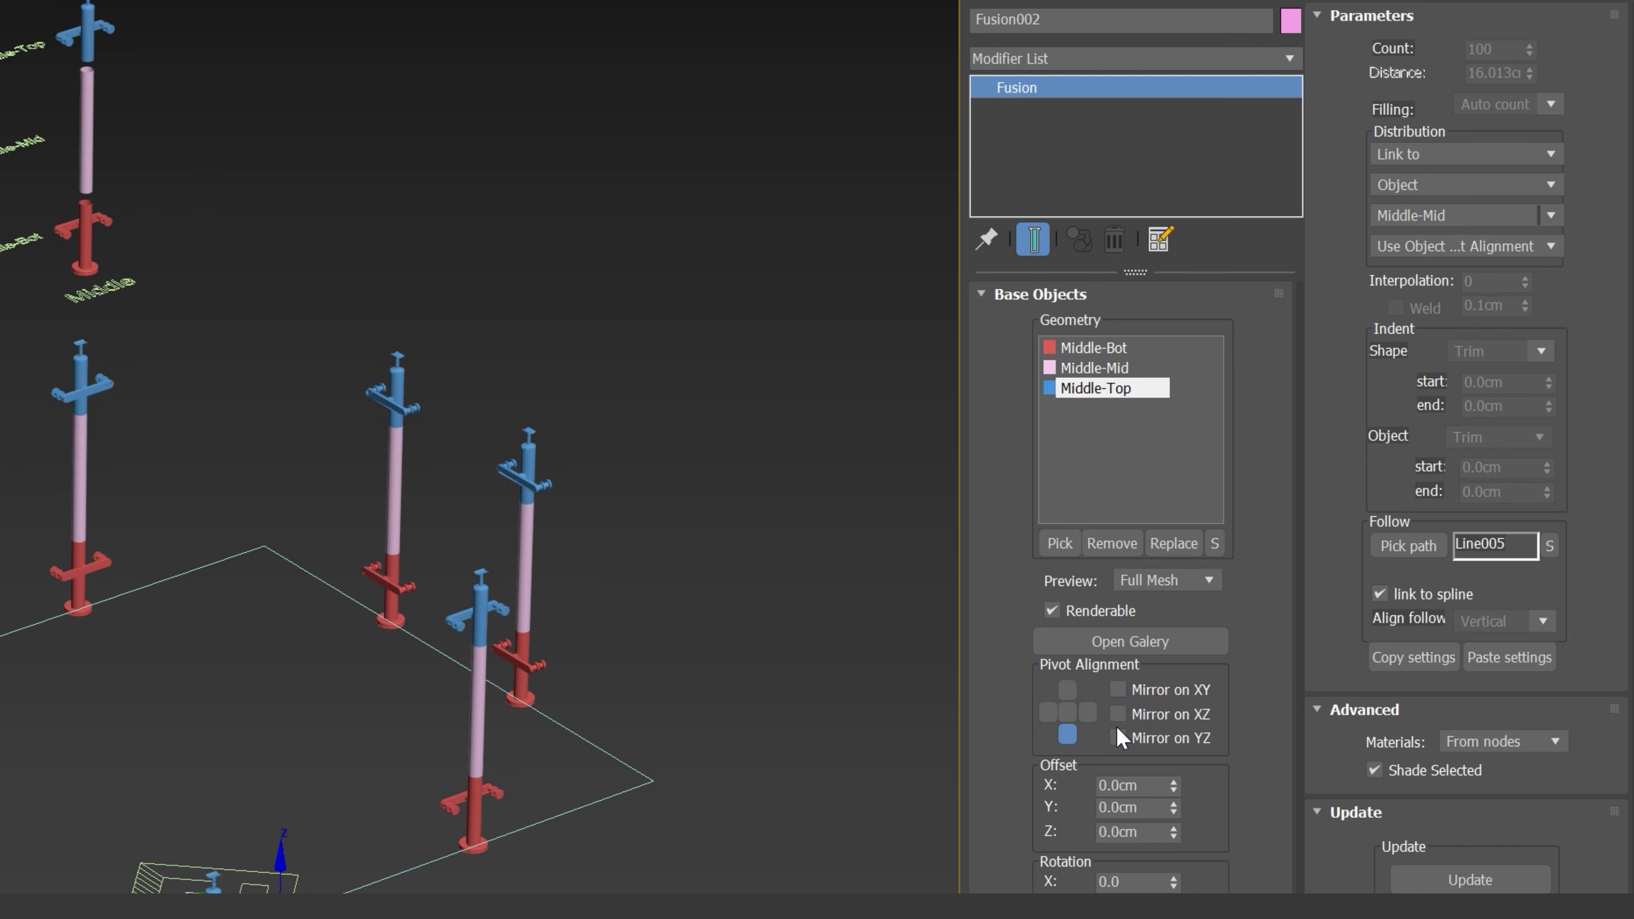
left_click(1117, 736)
Step: Mirror Middle-Bot on XZ and try shifting it with the X offset, restoring the offset to 0.0 cm
left_click(1096, 348)
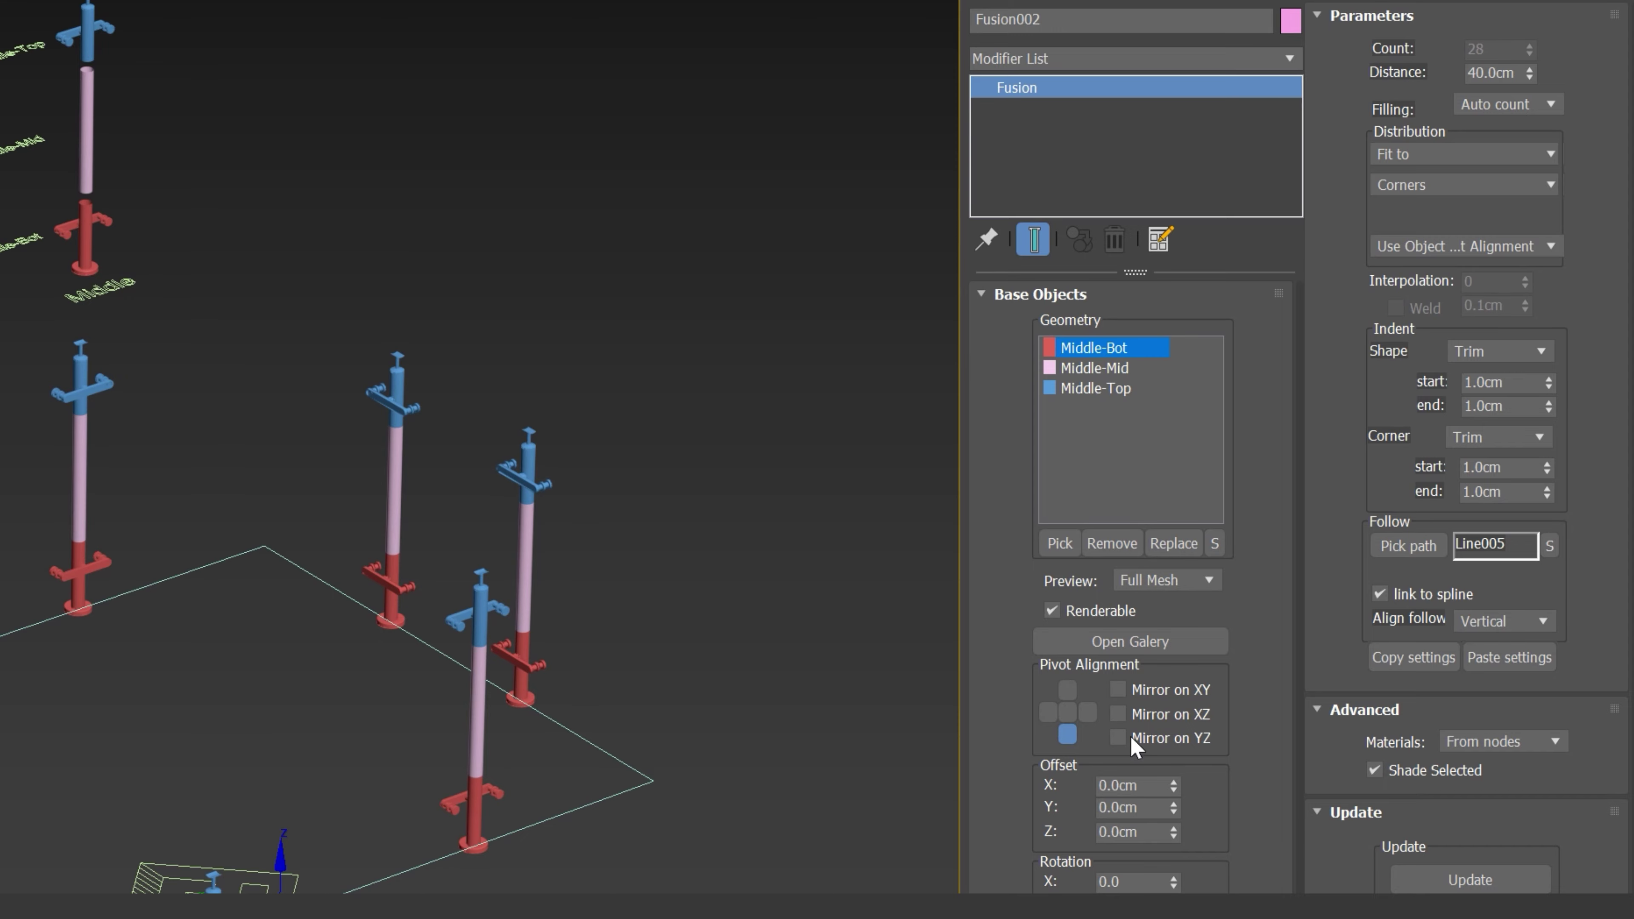
left_click(1119, 715)
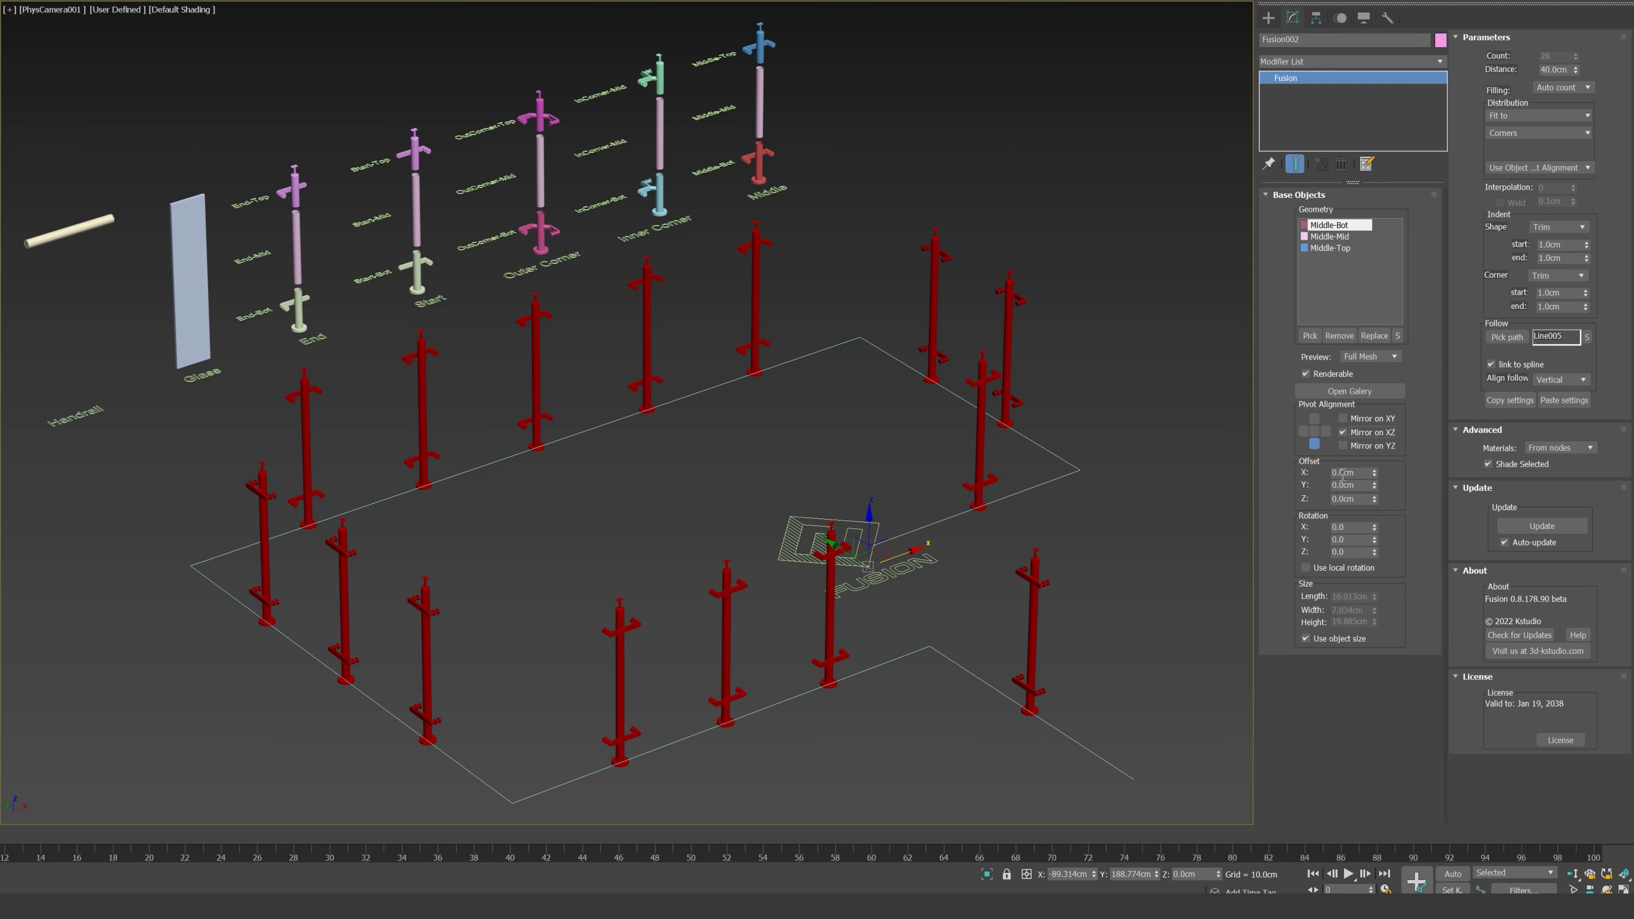
mouse_move(1375, 473)
left_mouse_down()
mouse_move(1386, 438)
mouse_move(1384, 474)
left_mouse_up()
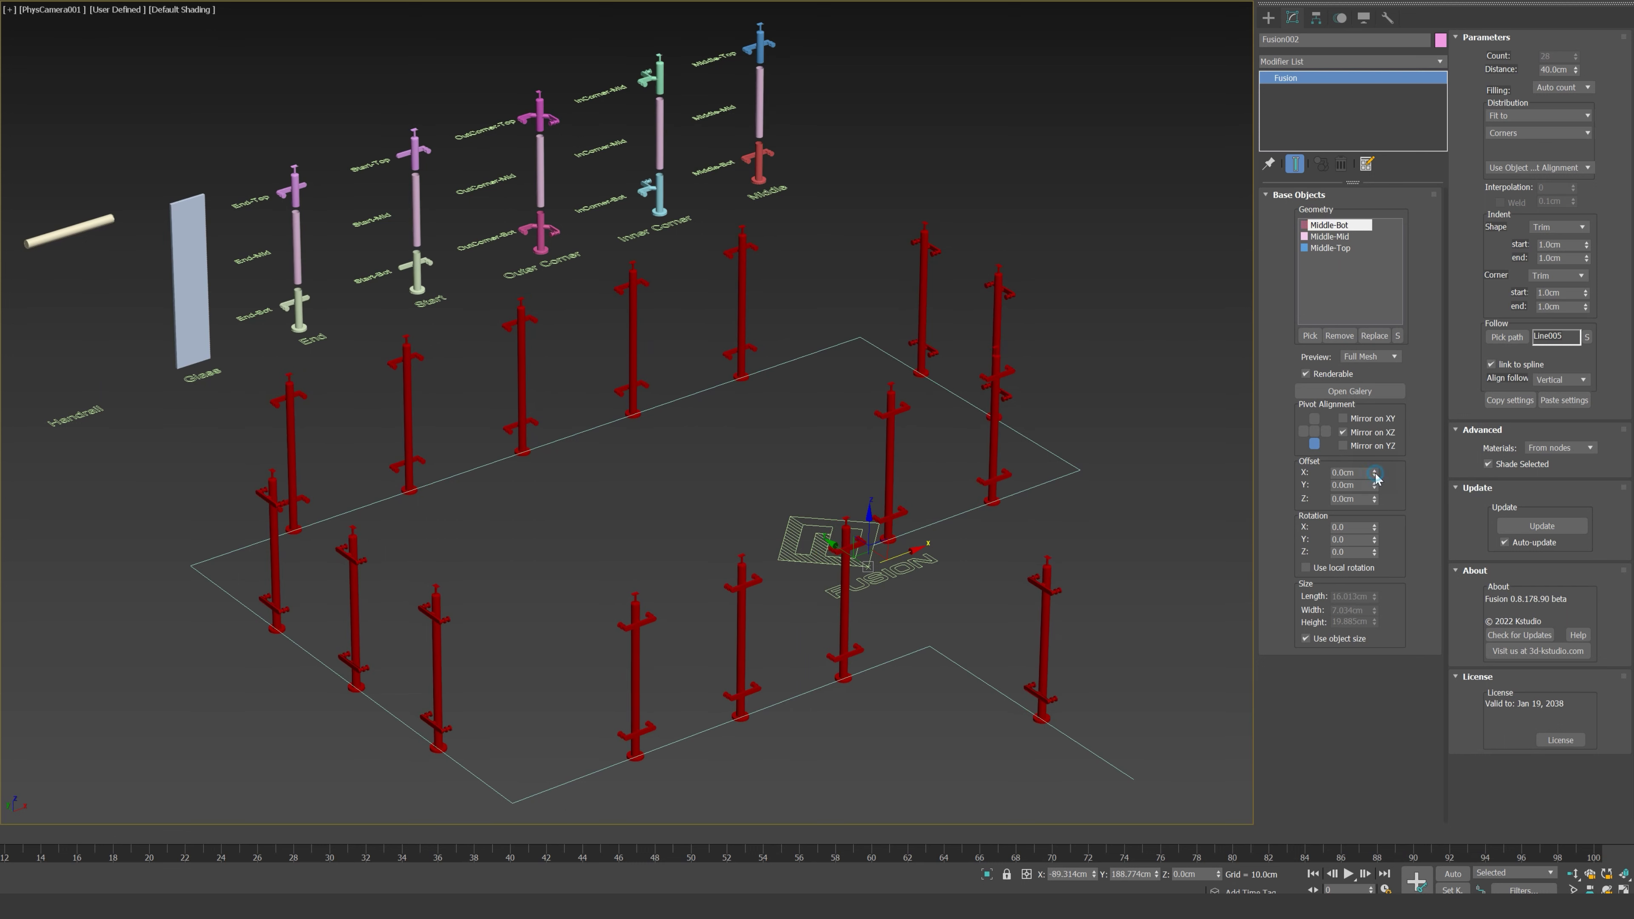
Step: Turn off Shade Selected for the railing and test the X offset of Middle-Bot without the selection shading
left_click(1489, 464)
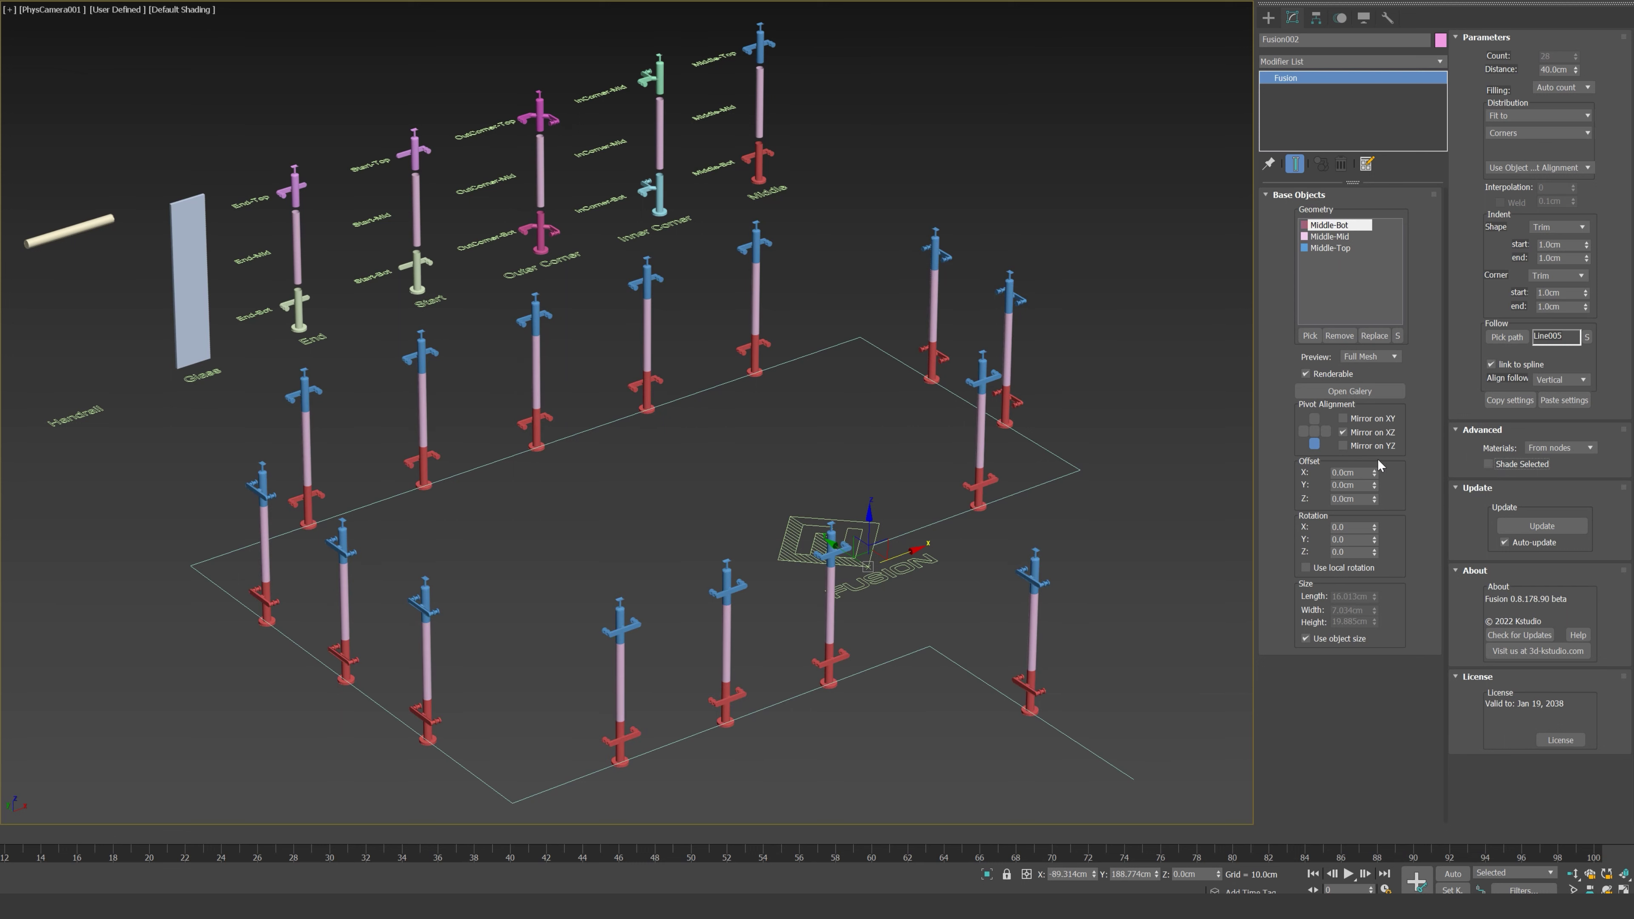
mouse_move(1375, 474)
left_mouse_down()
mouse_move(1384, 416)
mouse_move(1393, 477)
left_mouse_up()
left_click(1487, 465)
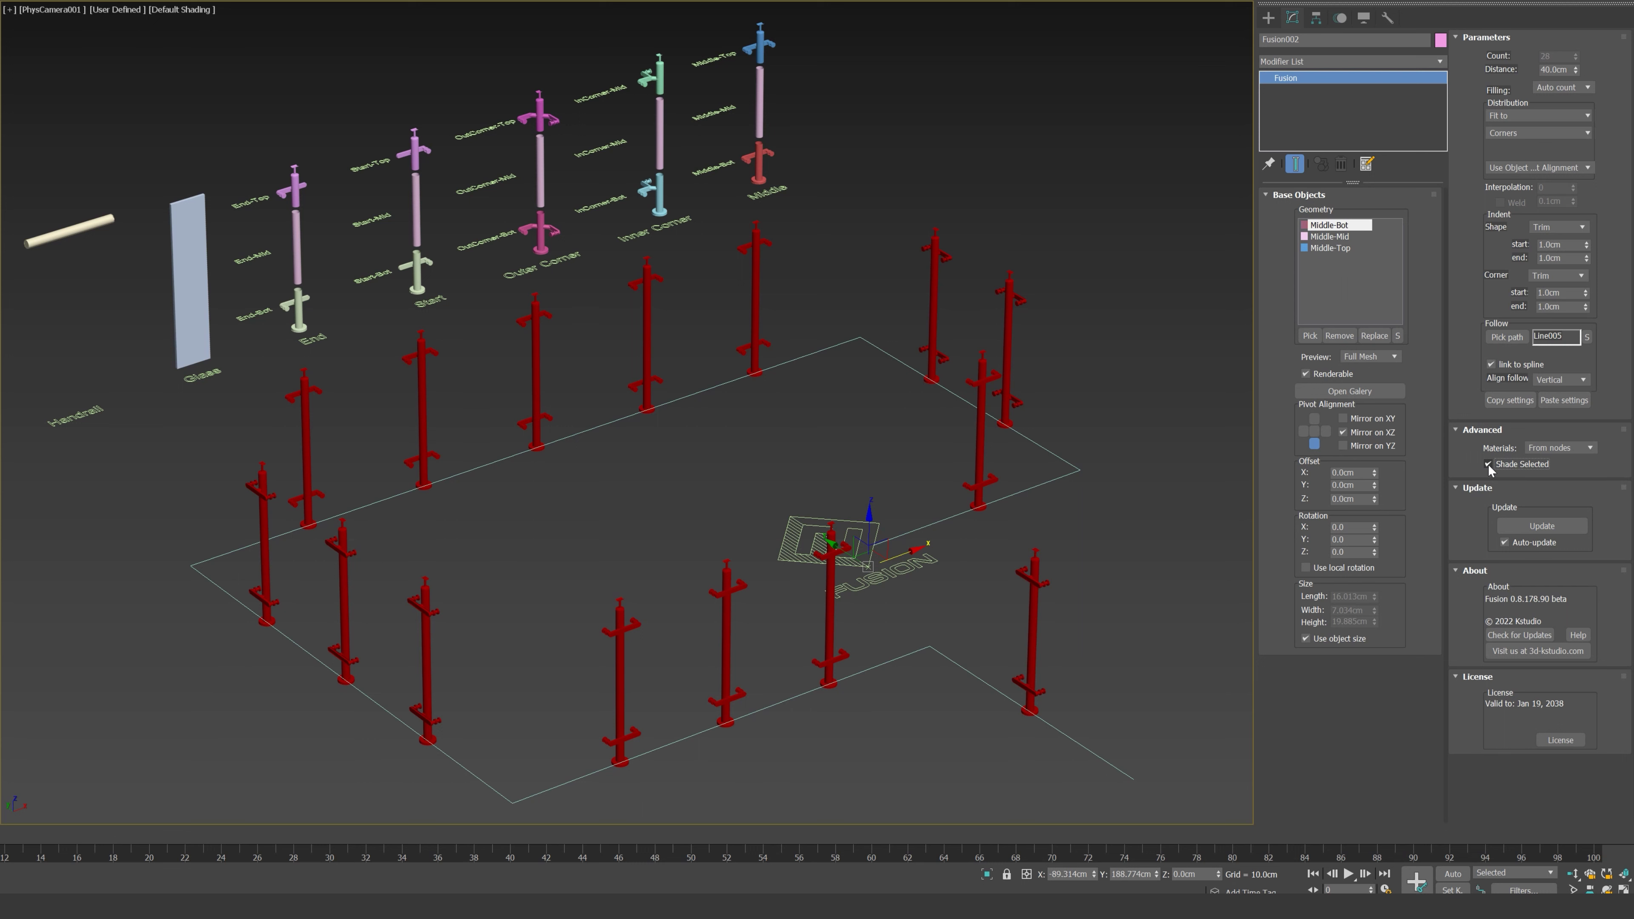
left_click(1488, 465)
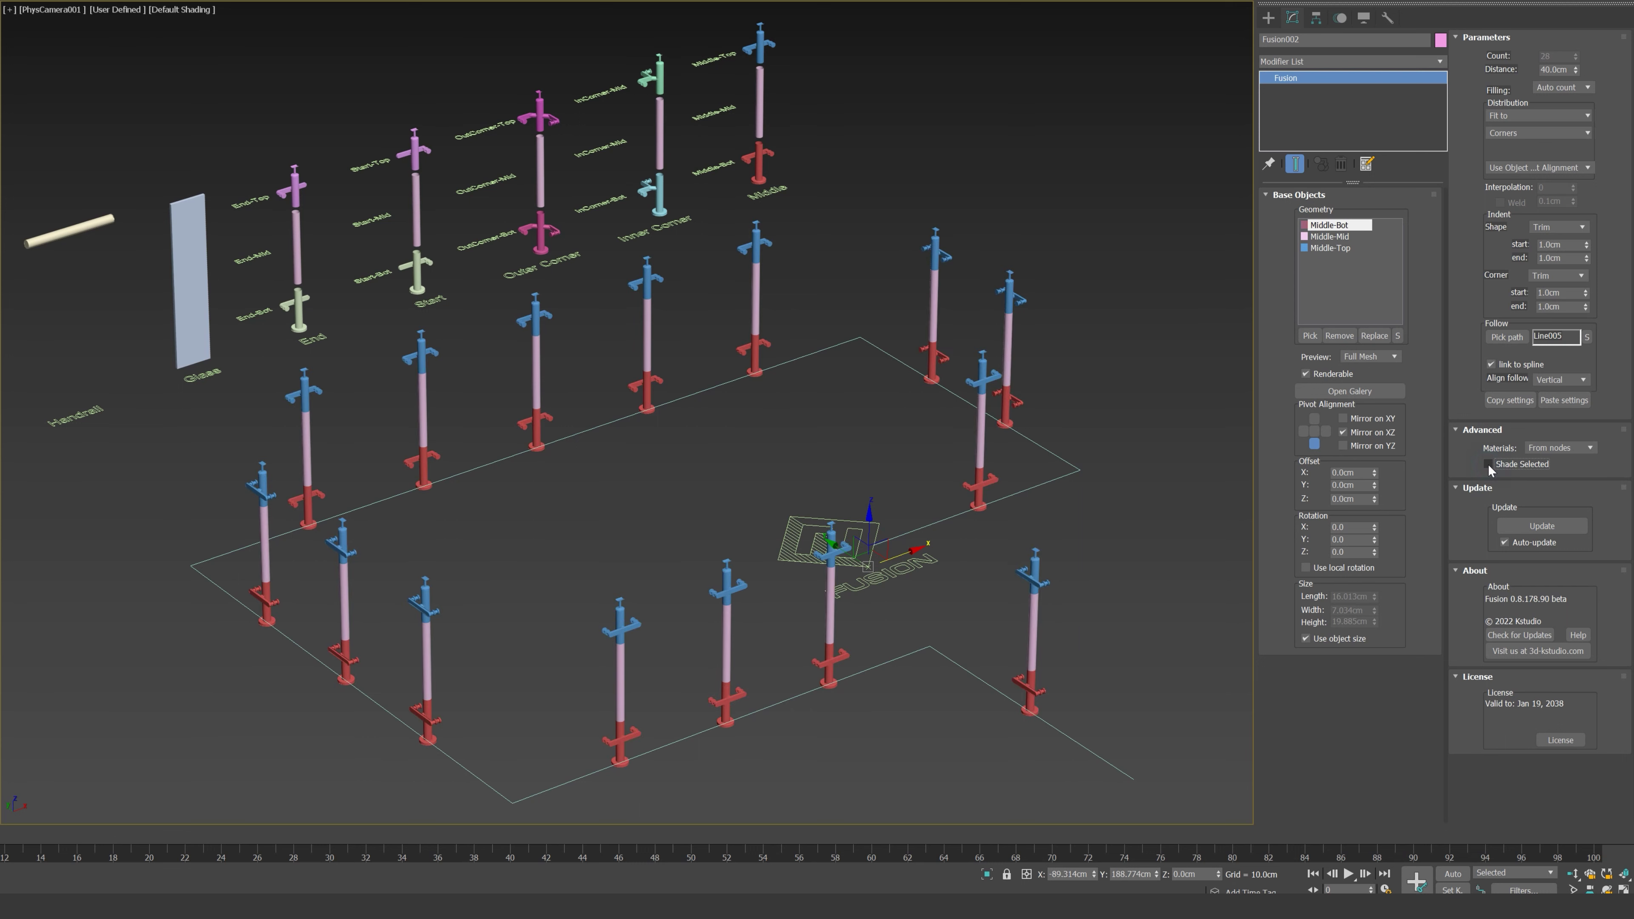
Step: Switch the railing's materials to Custom materials and set its object colour to gray
left_click(1558, 451)
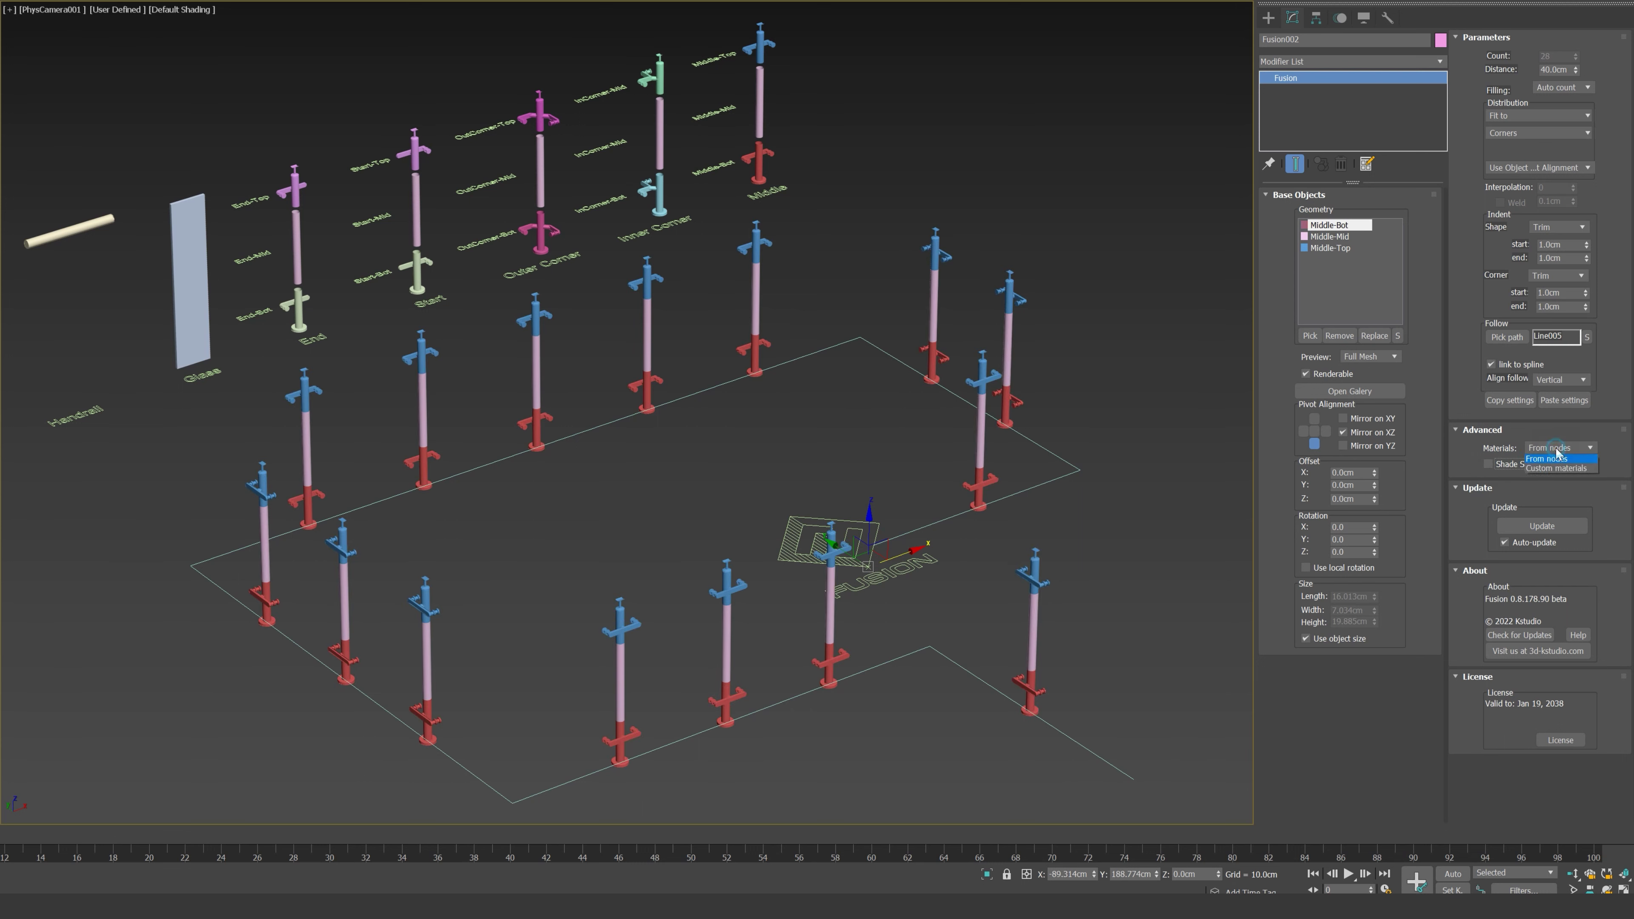
left_click(1569, 469)
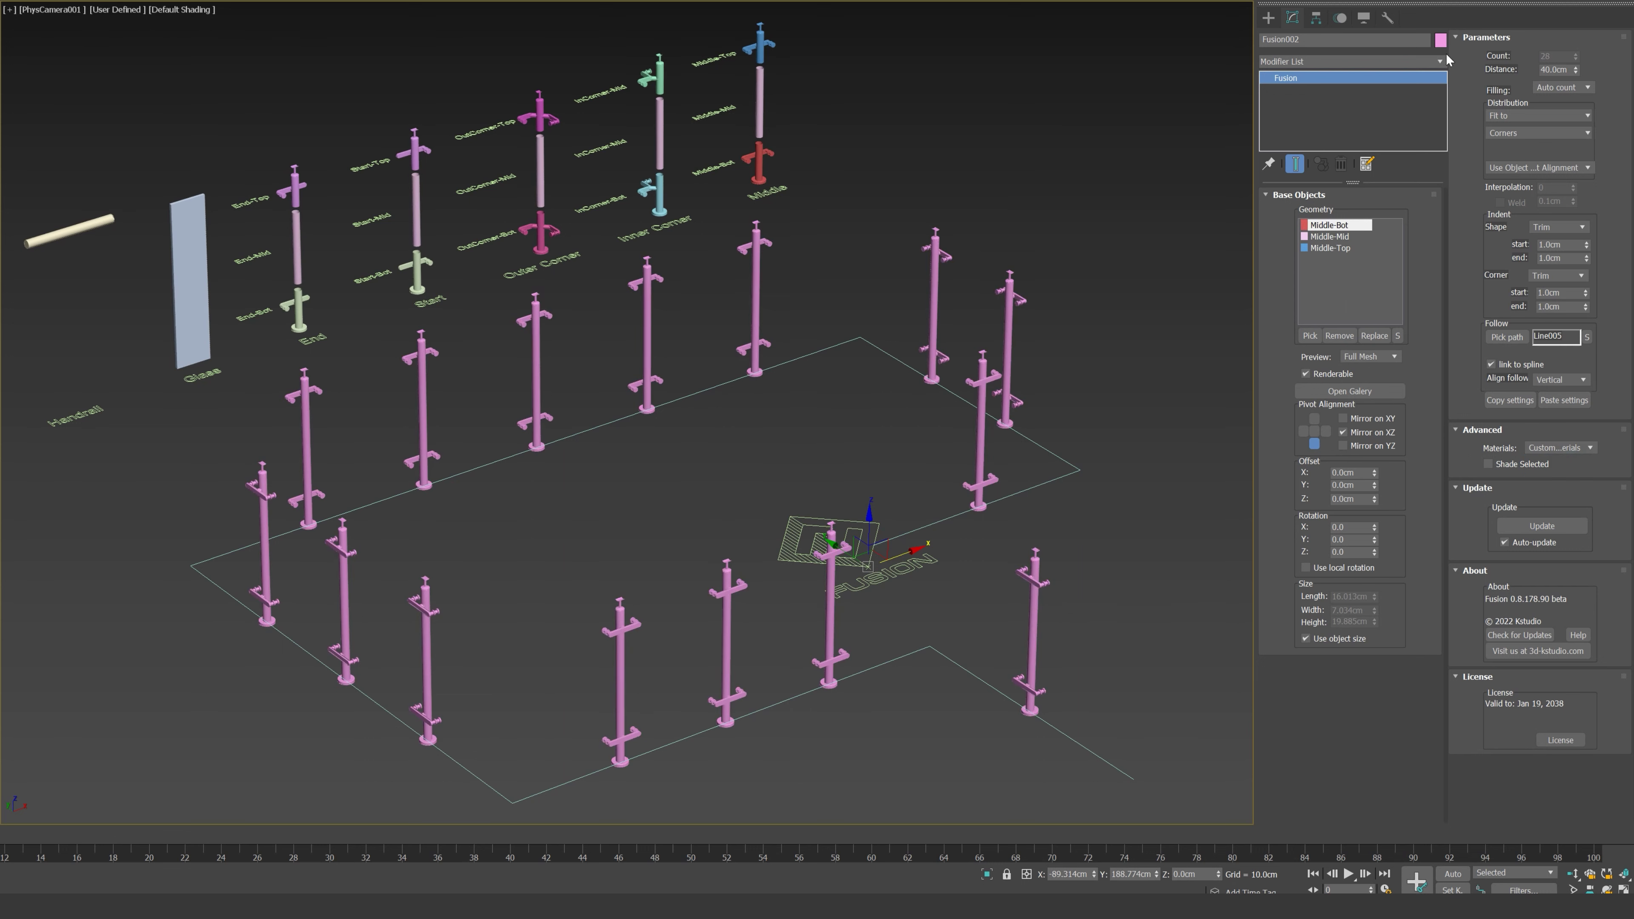
left_click(1439, 42)
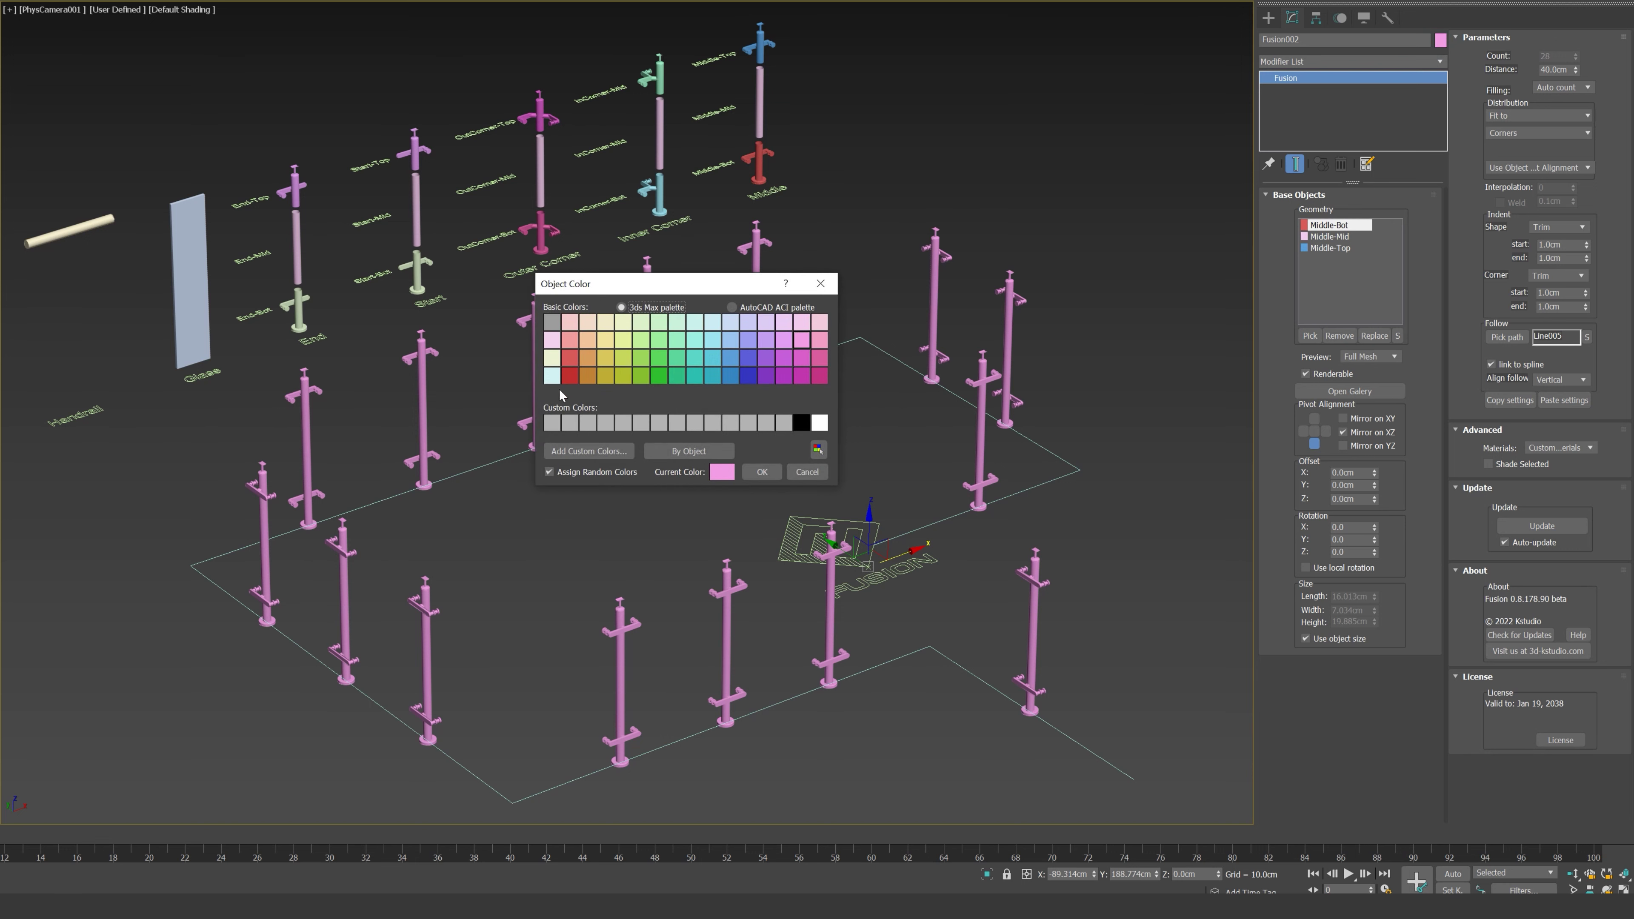
left_click(567, 424)
left_click(760, 472)
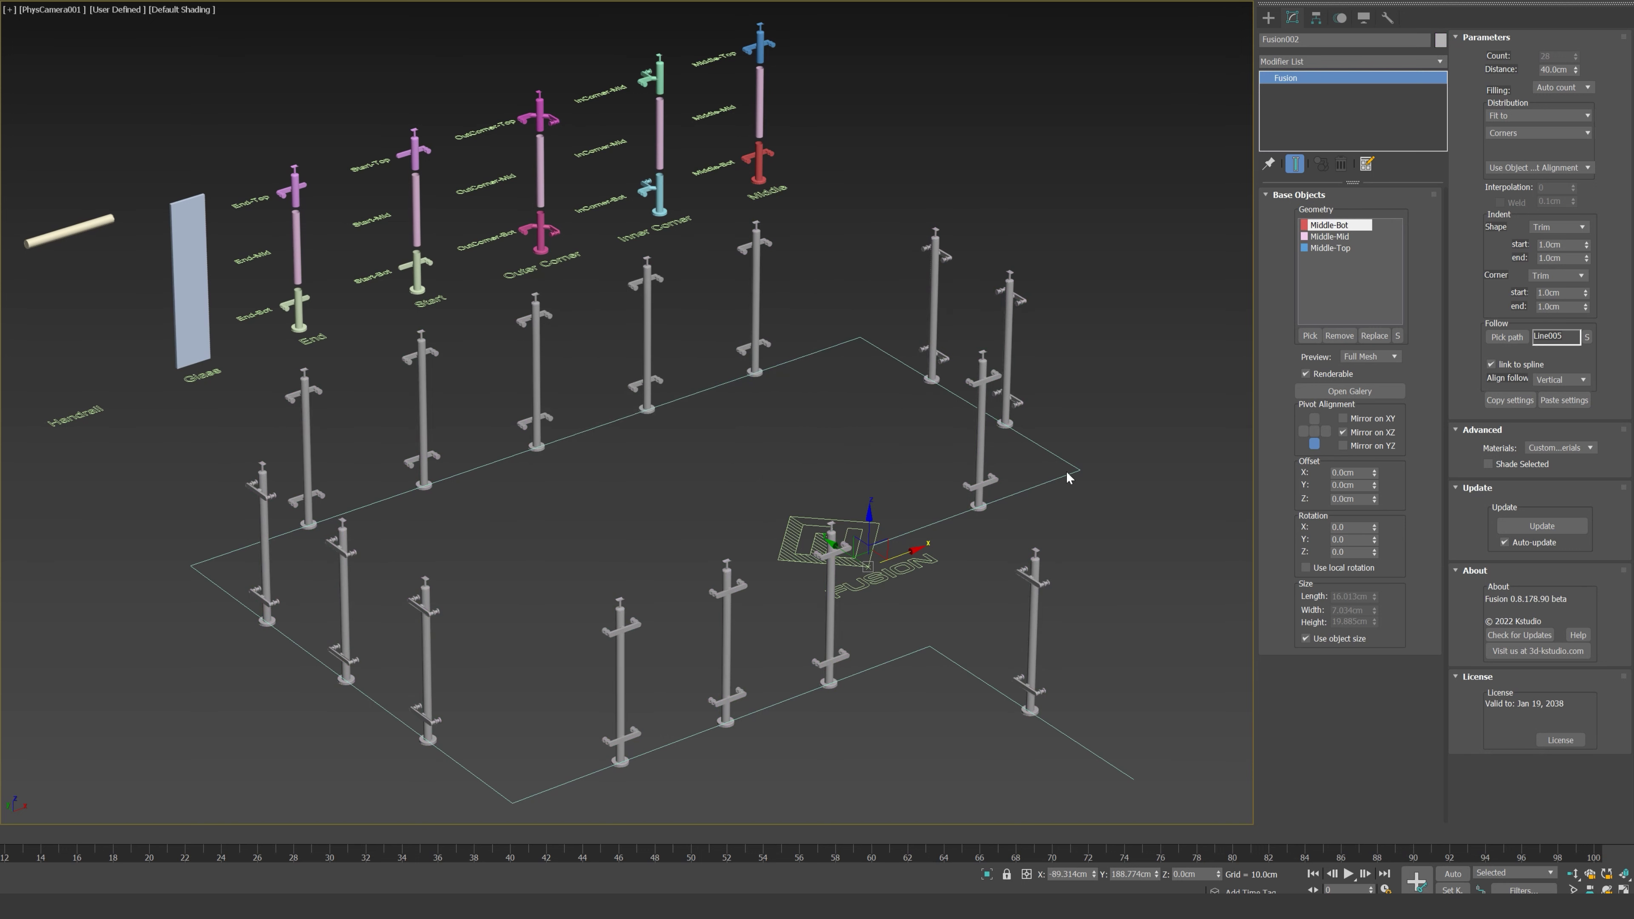
Step: Return the railing's materials to From nodes and try offsetting Middle-Bot
left_click(1570, 451)
left_click(1557, 458)
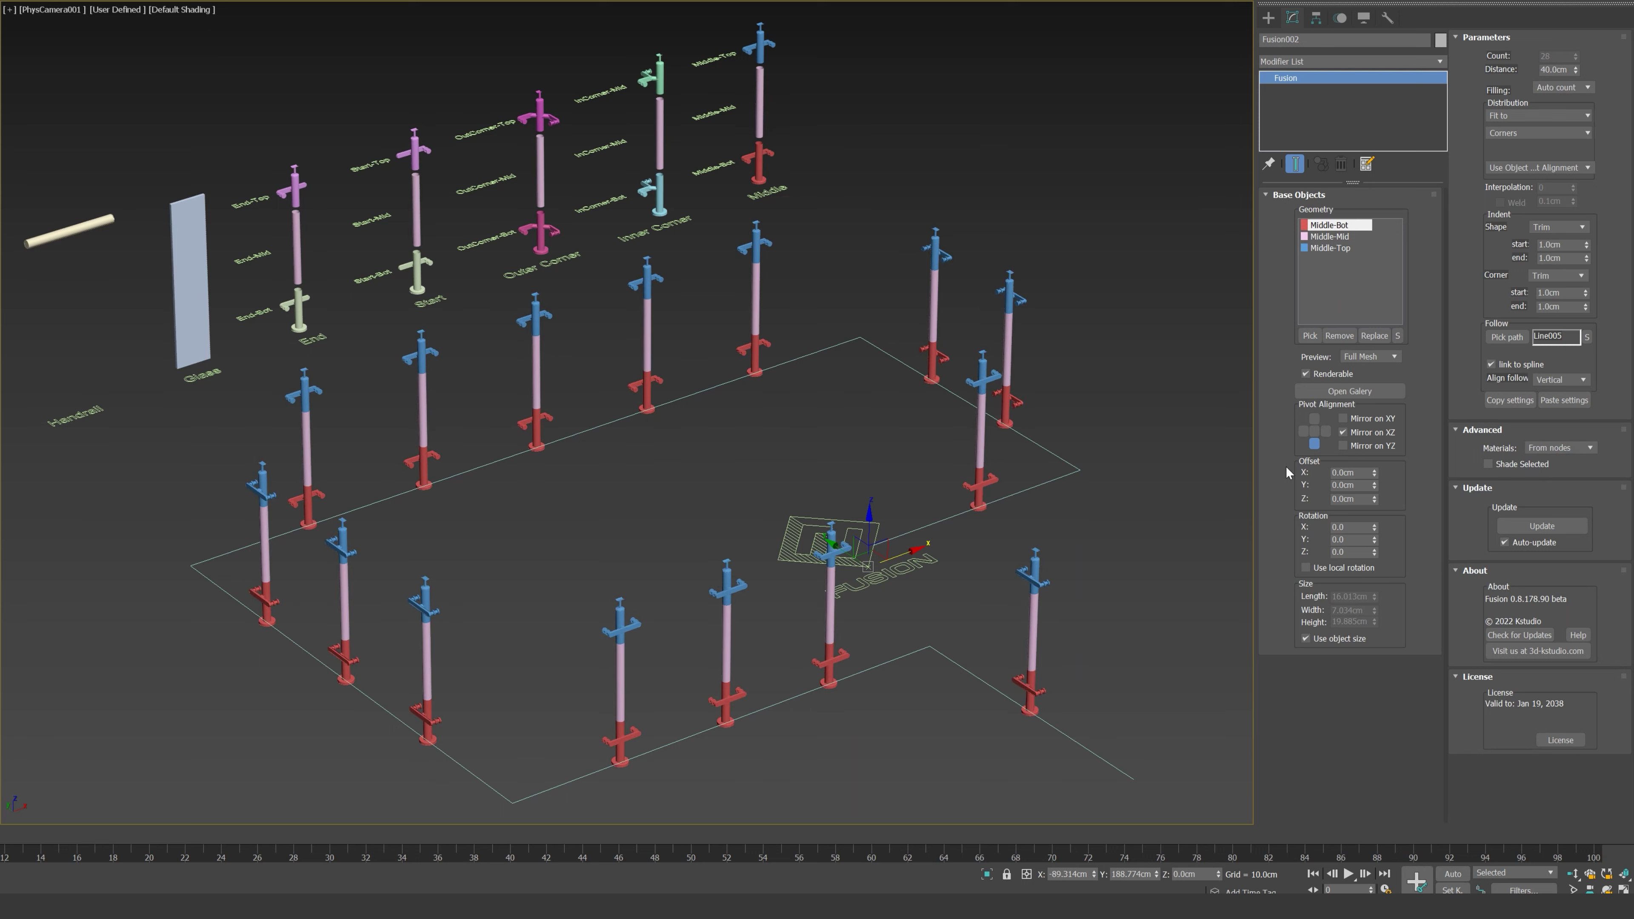
left_click_drag(1375, 473, 1375, 552)
right_click(1375, 500)
Step: Add the inner corner parts InCorner-Bot, InCorner-Mid and InCorner-Top from the scene to the railing's base objects
left_click(1308, 336)
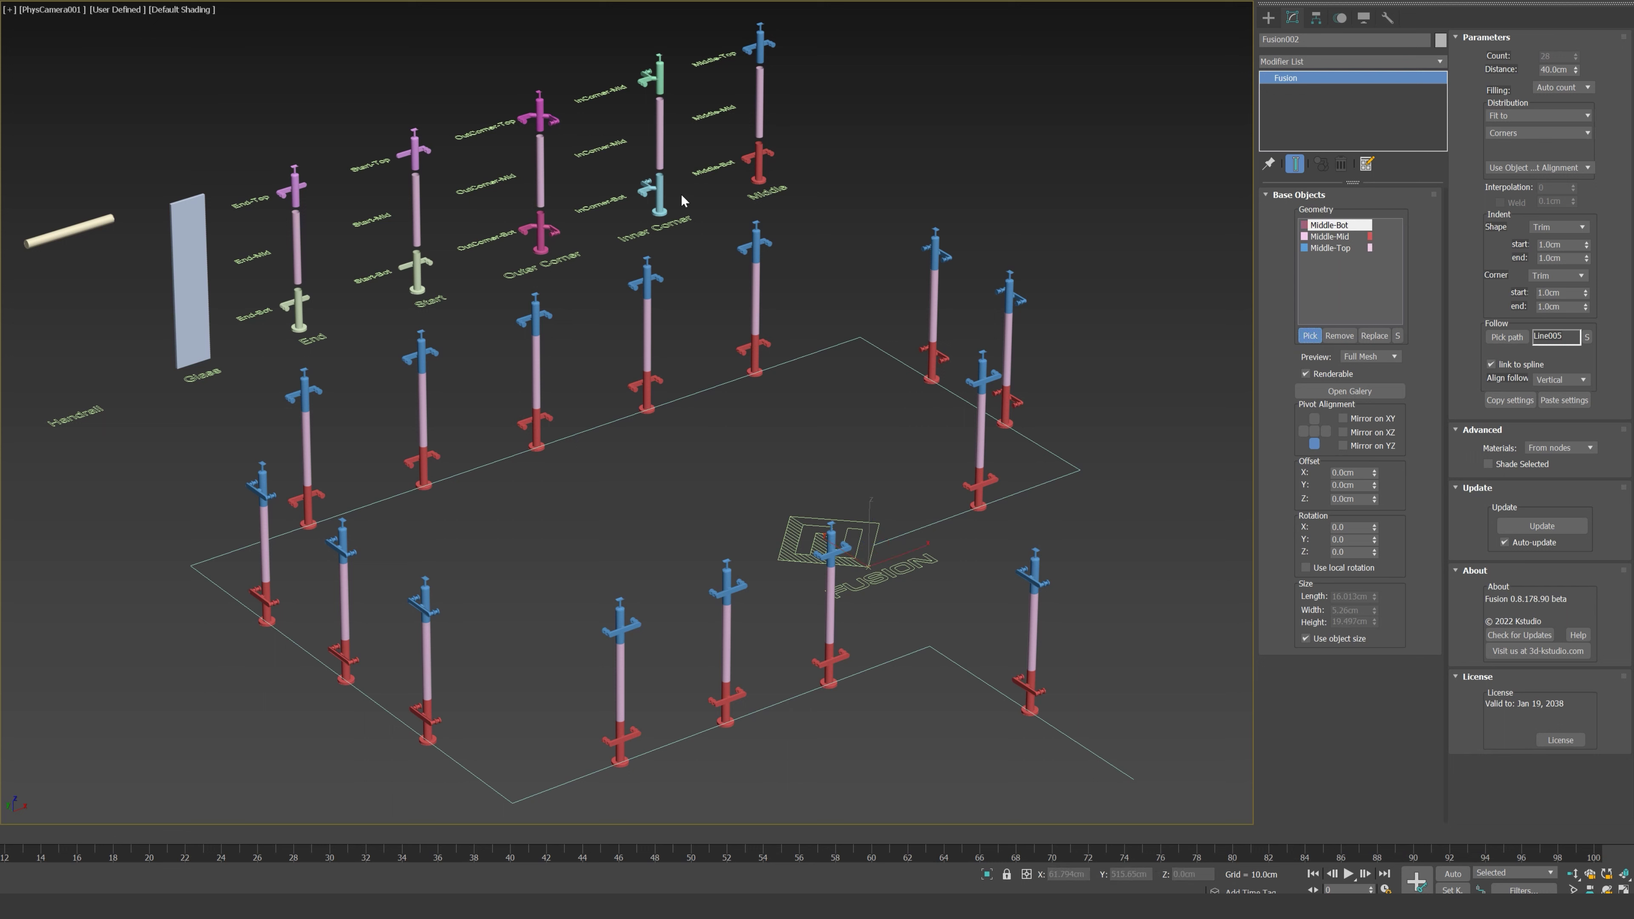
left_click(659, 193)
left_click(659, 135)
left_click(657, 76)
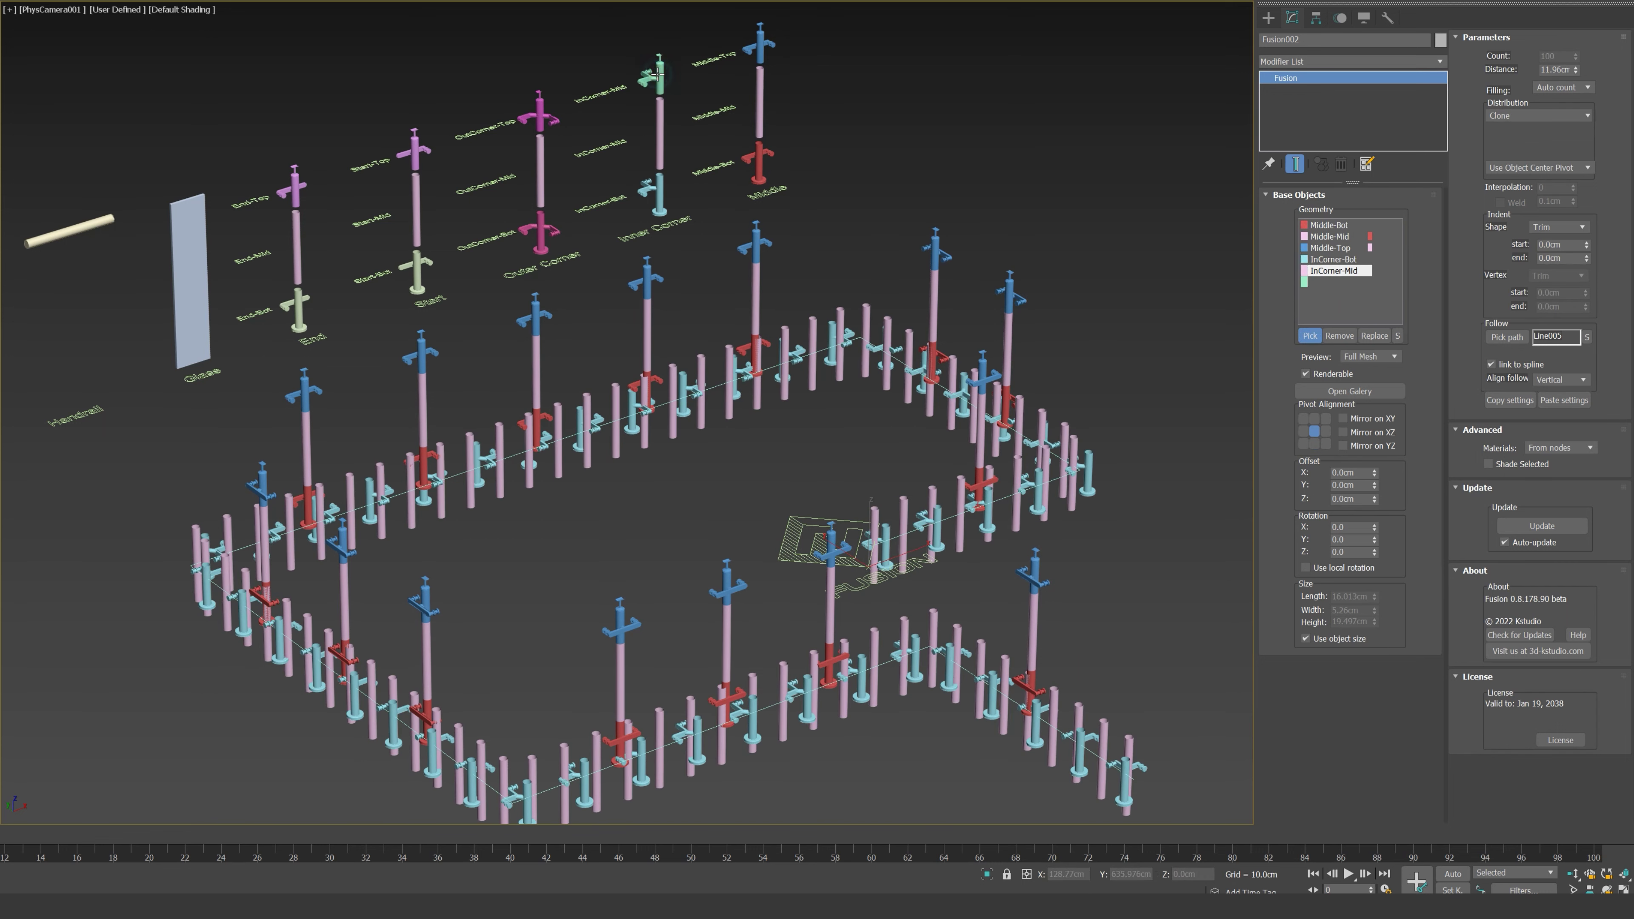
Step: Hide the previews of InCorner-Mid and InCorner-Top
left_click(1333, 259)
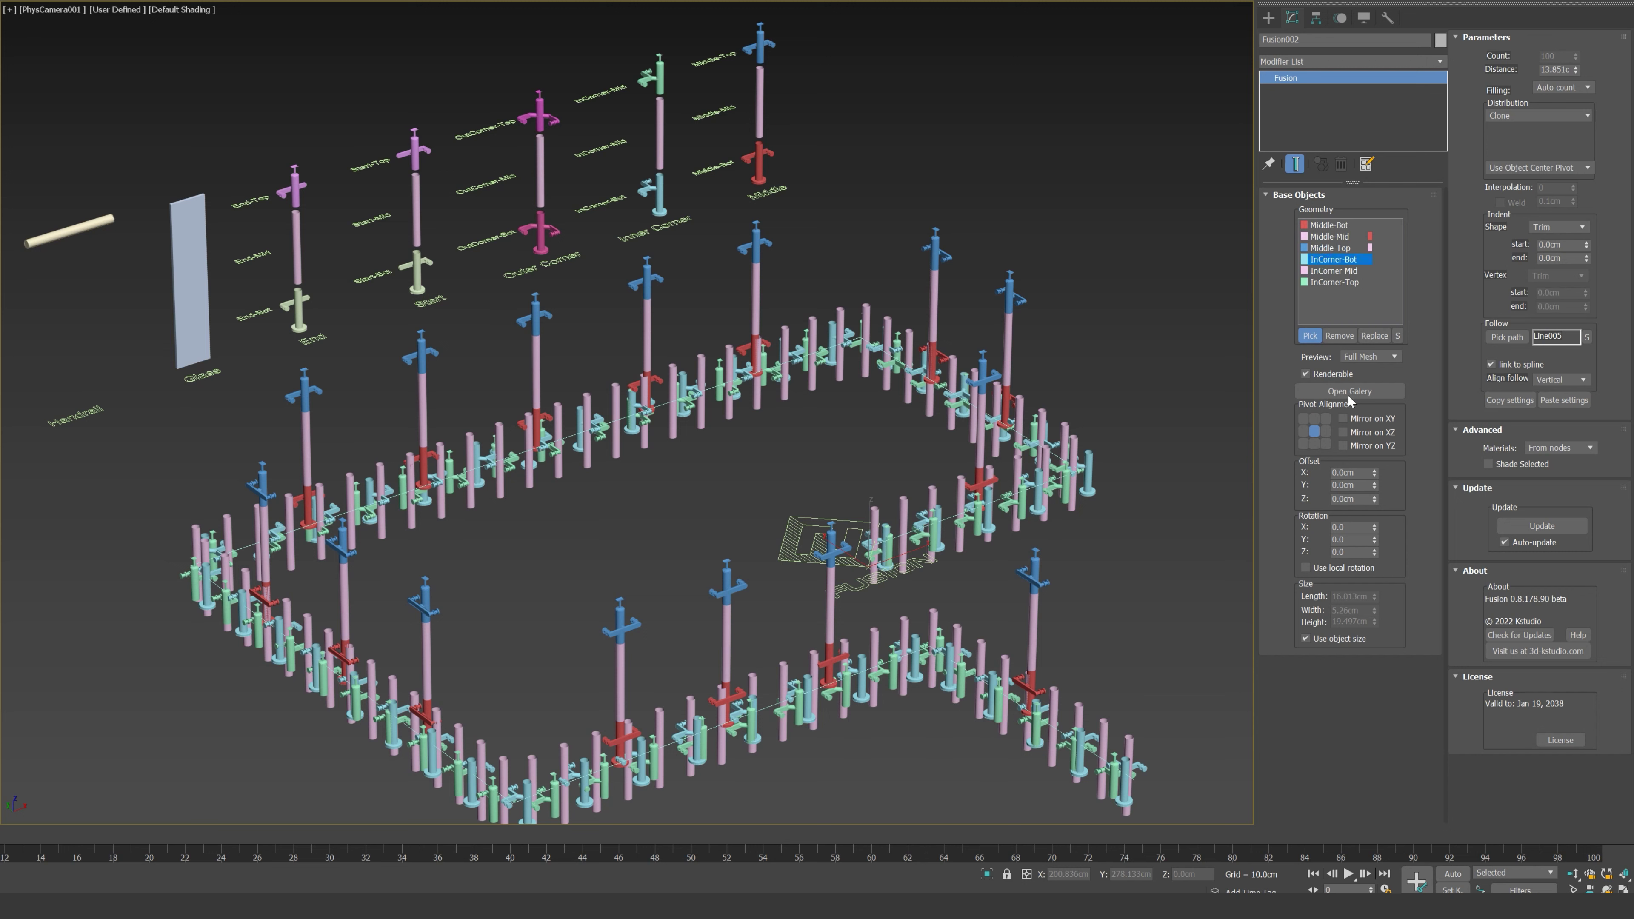
left_click(1334, 270)
left_click(1369, 356)
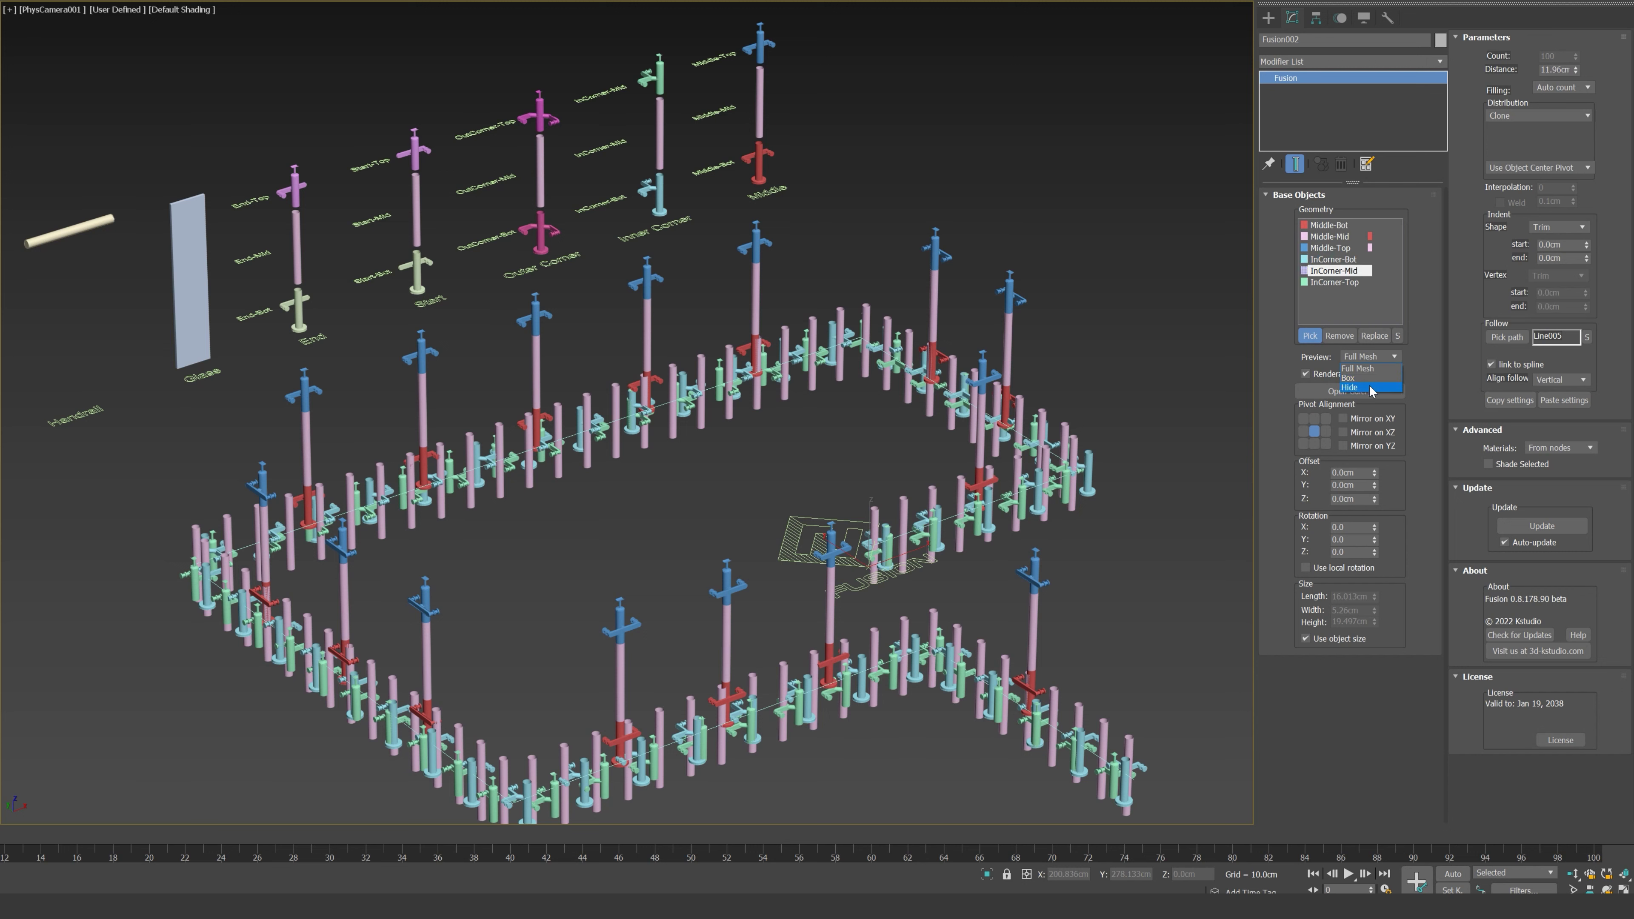
left_click(1351, 387)
left_click(1333, 282)
left_click(1368, 355)
left_click(1351, 387)
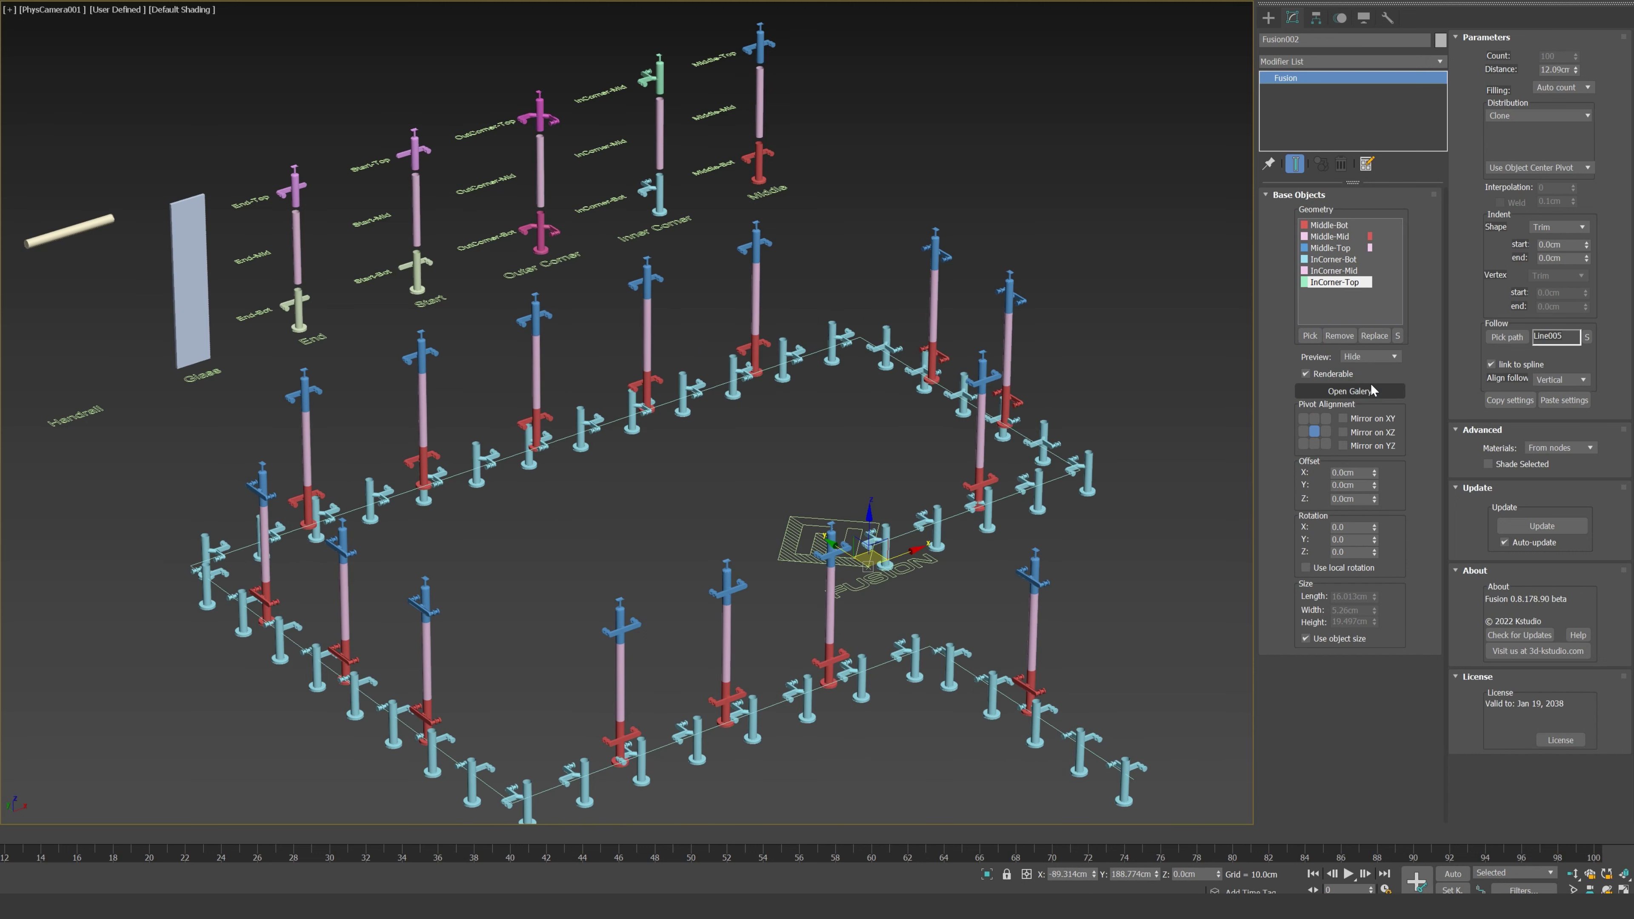
Step: Set InCorner-Bot to a Full Mesh preview with its pivot aligned at the bottom centre
left_click(1334, 259)
left_click(1369, 356)
left_click(1351, 366)
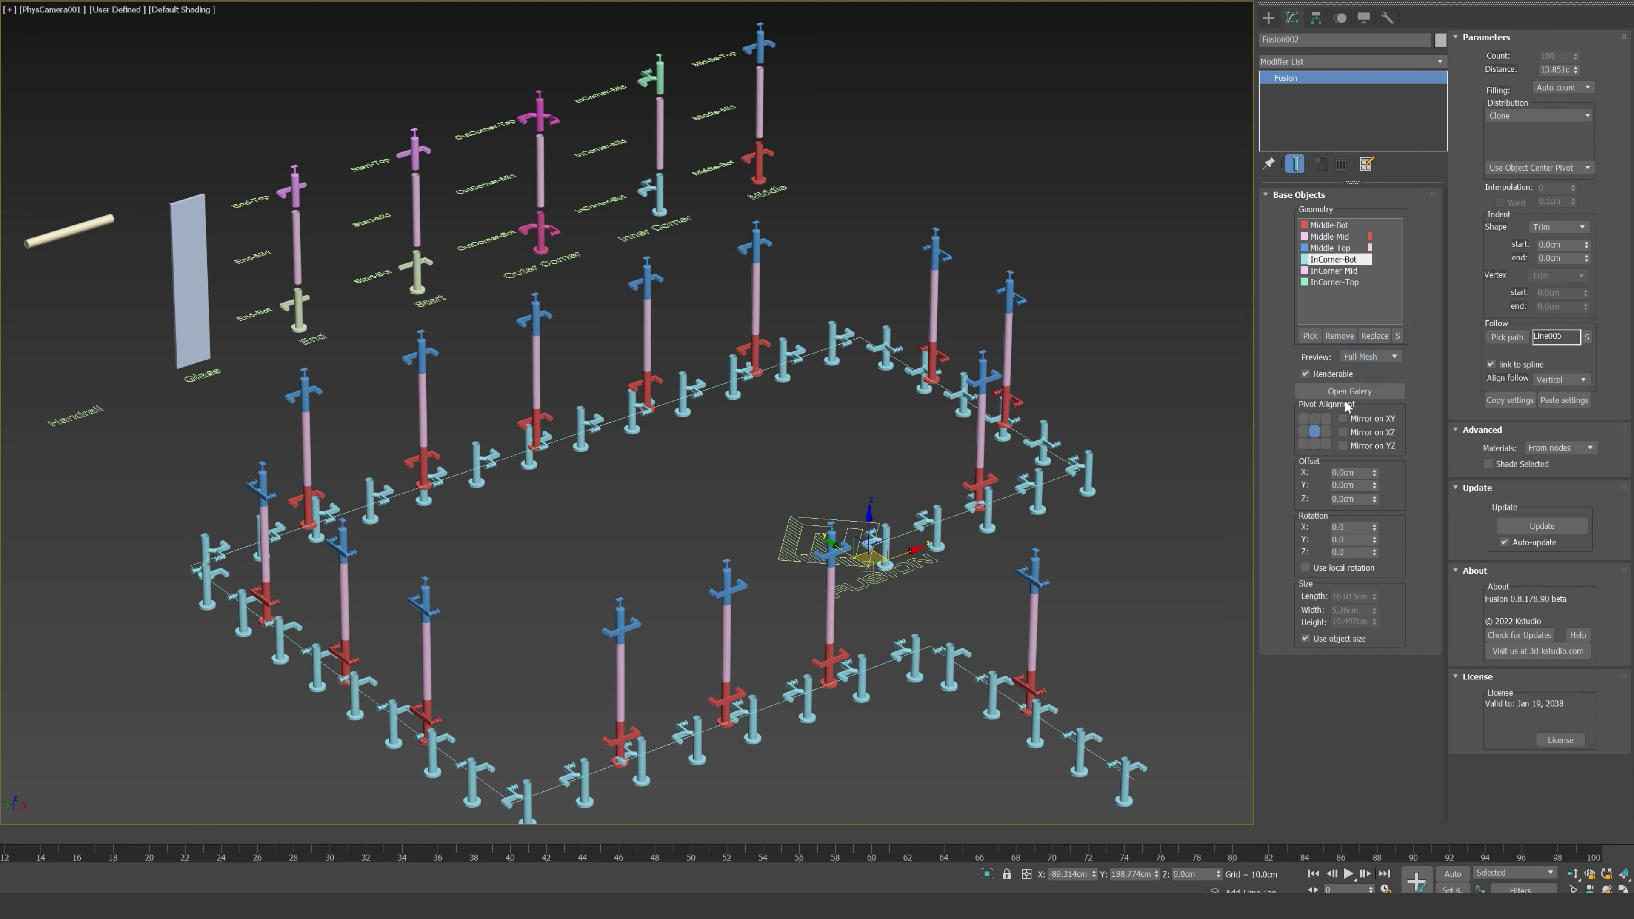
left_click(1315, 444)
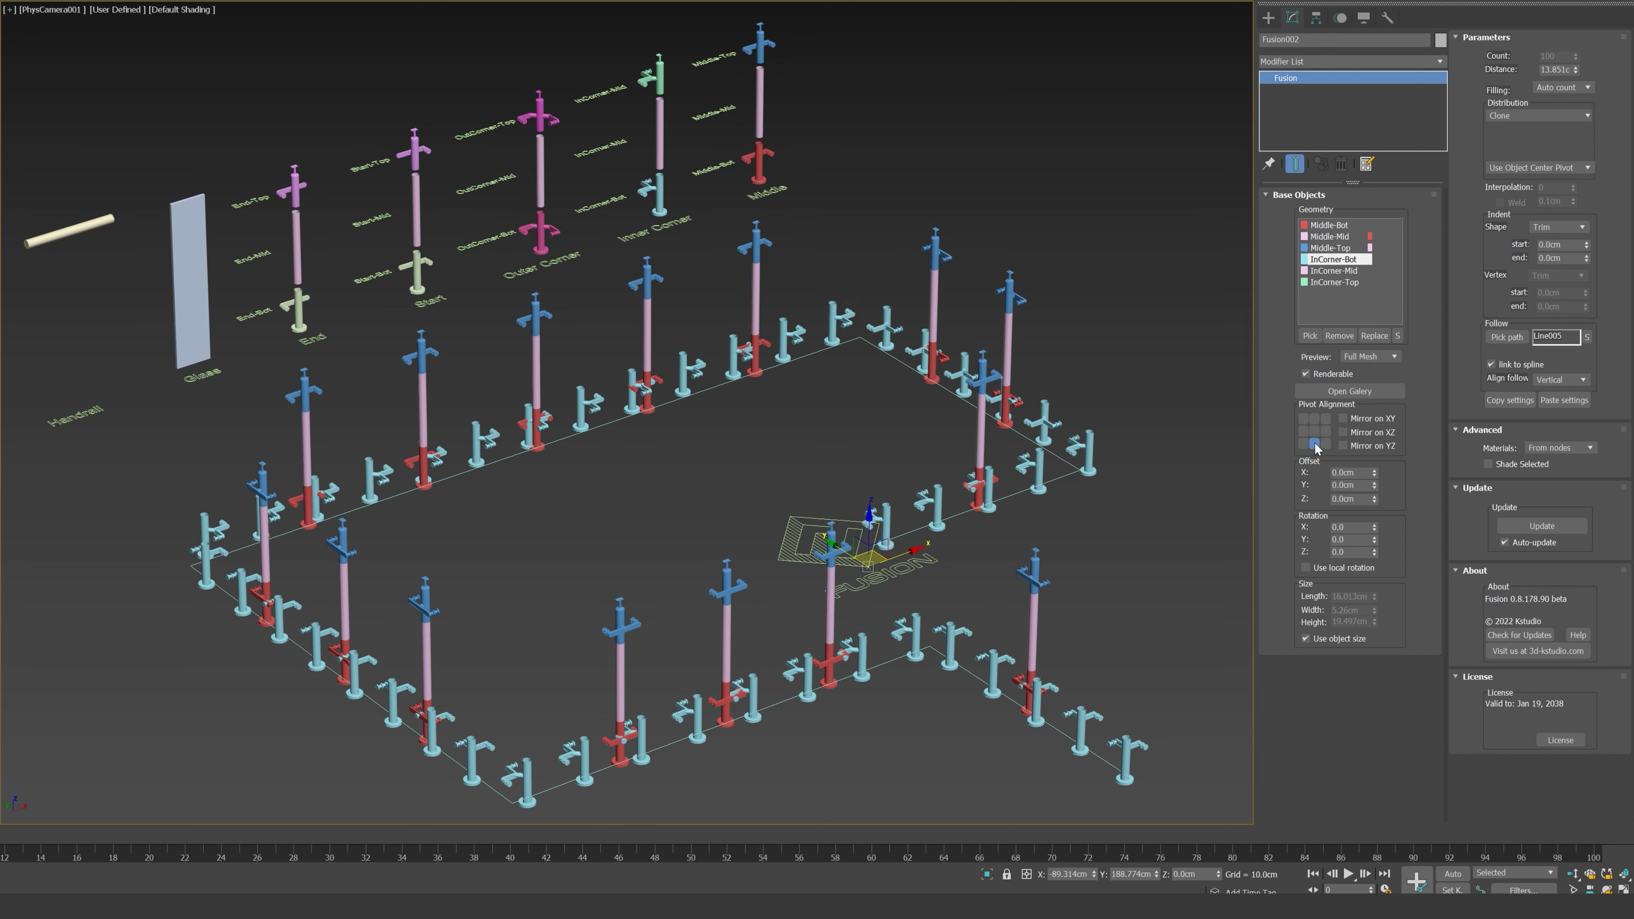
Step: Link InCorner-Bot to the spline's Inner Corner positions, using the object pivot alignment
left_click(1551, 121)
left_click(1541, 152)
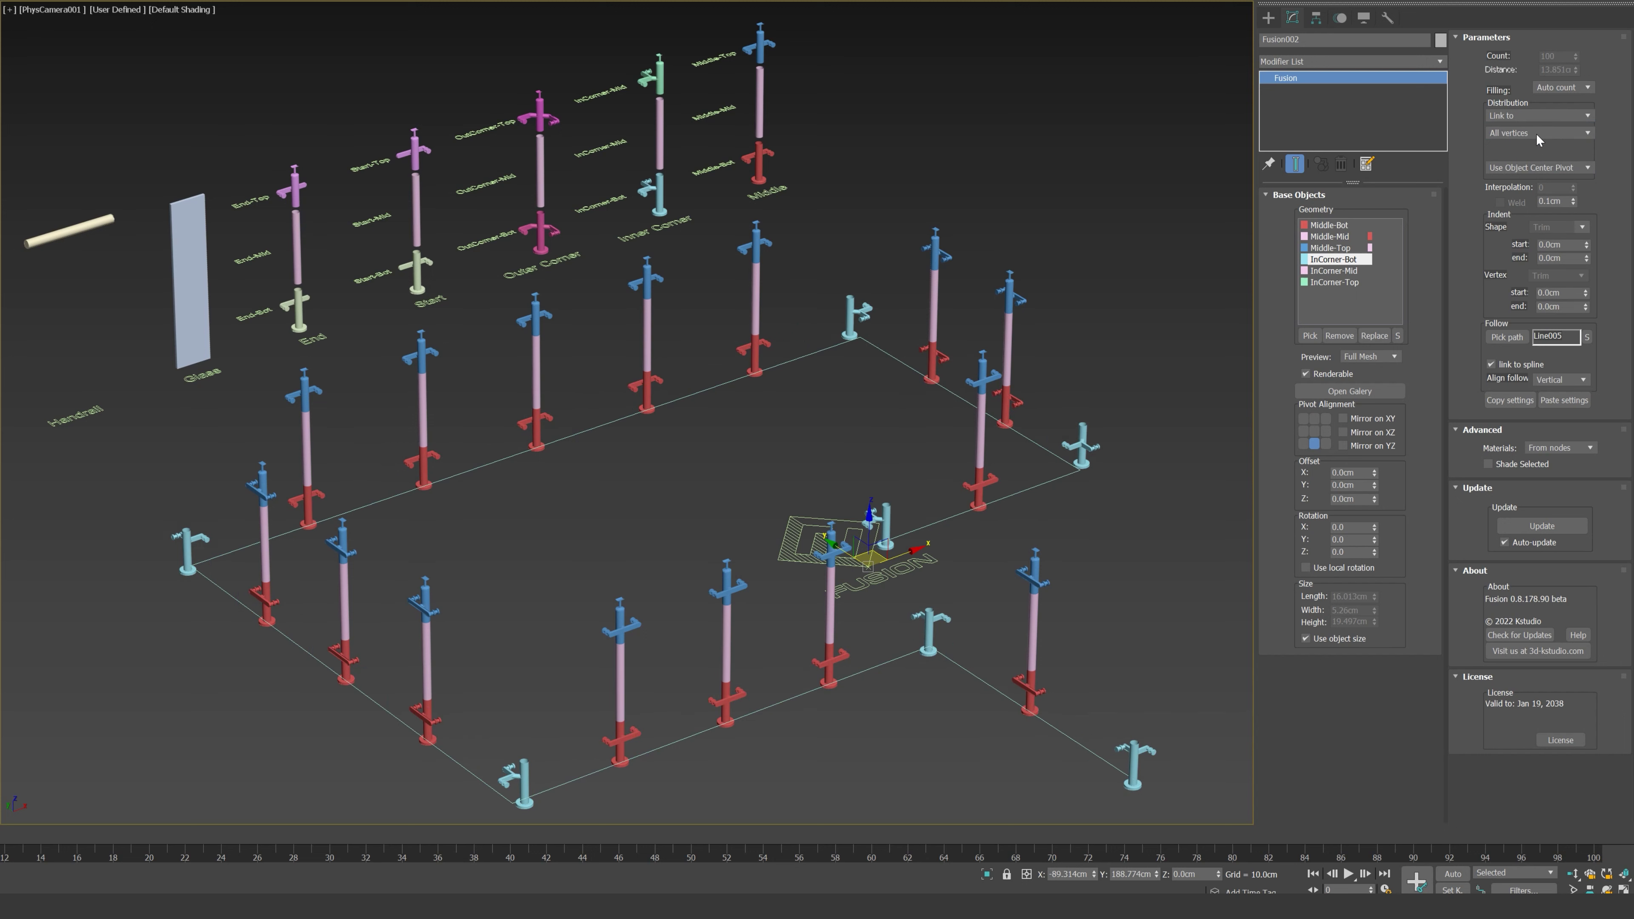
left_click(1539, 133)
left_click(1523, 145)
left_click(1524, 150)
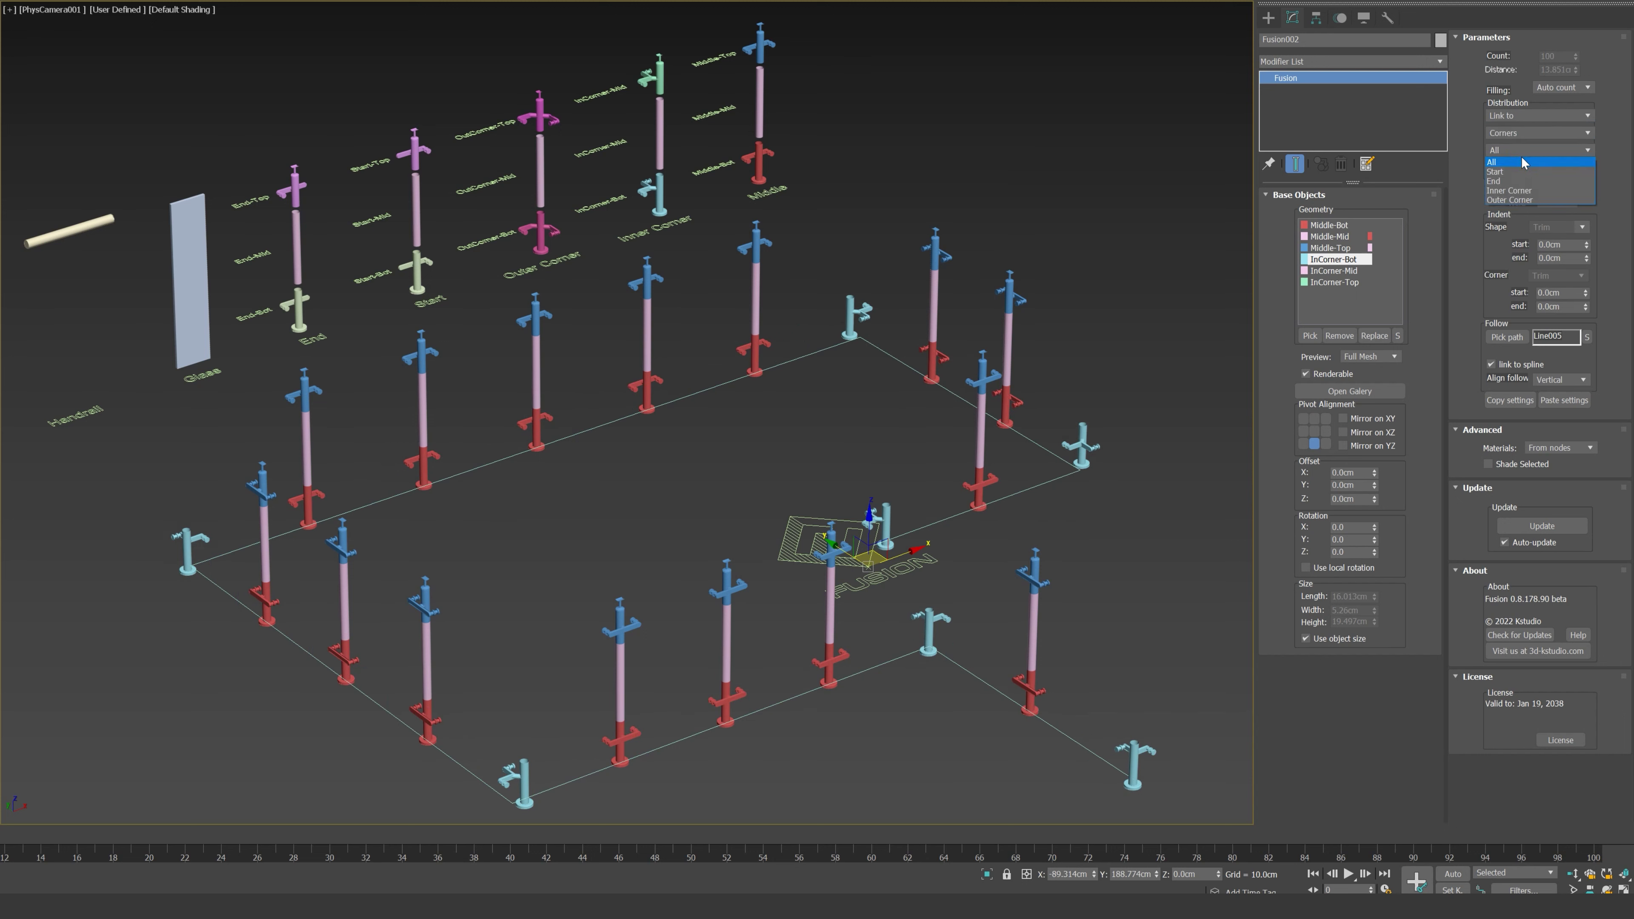
left_click(1536, 191)
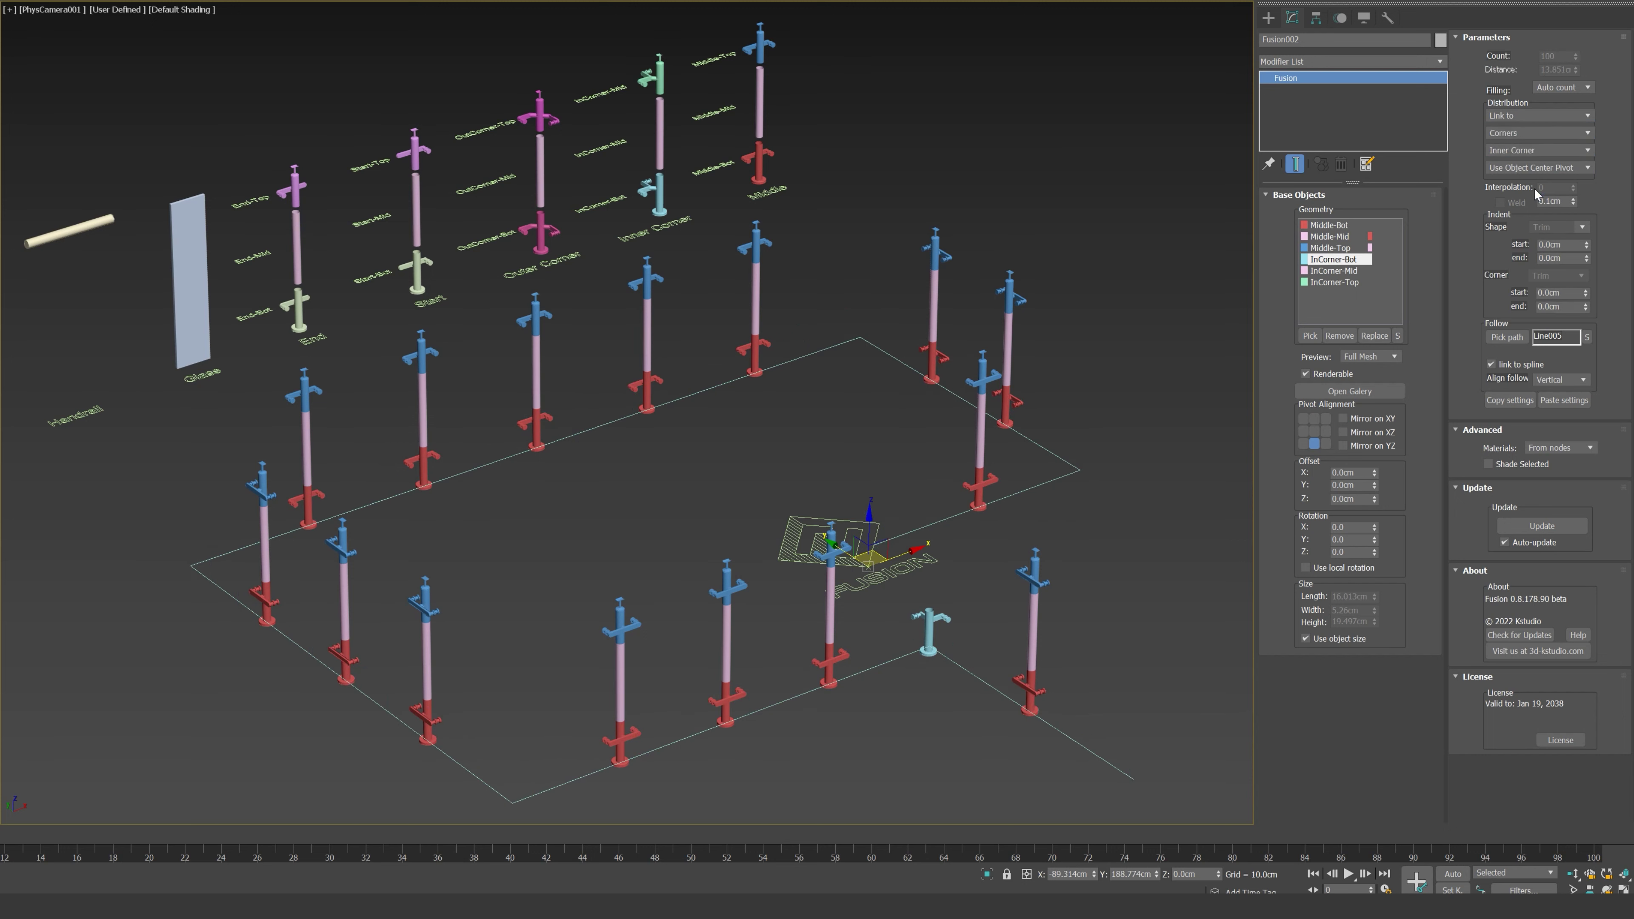
left_click(1531, 168)
left_click(1525, 198)
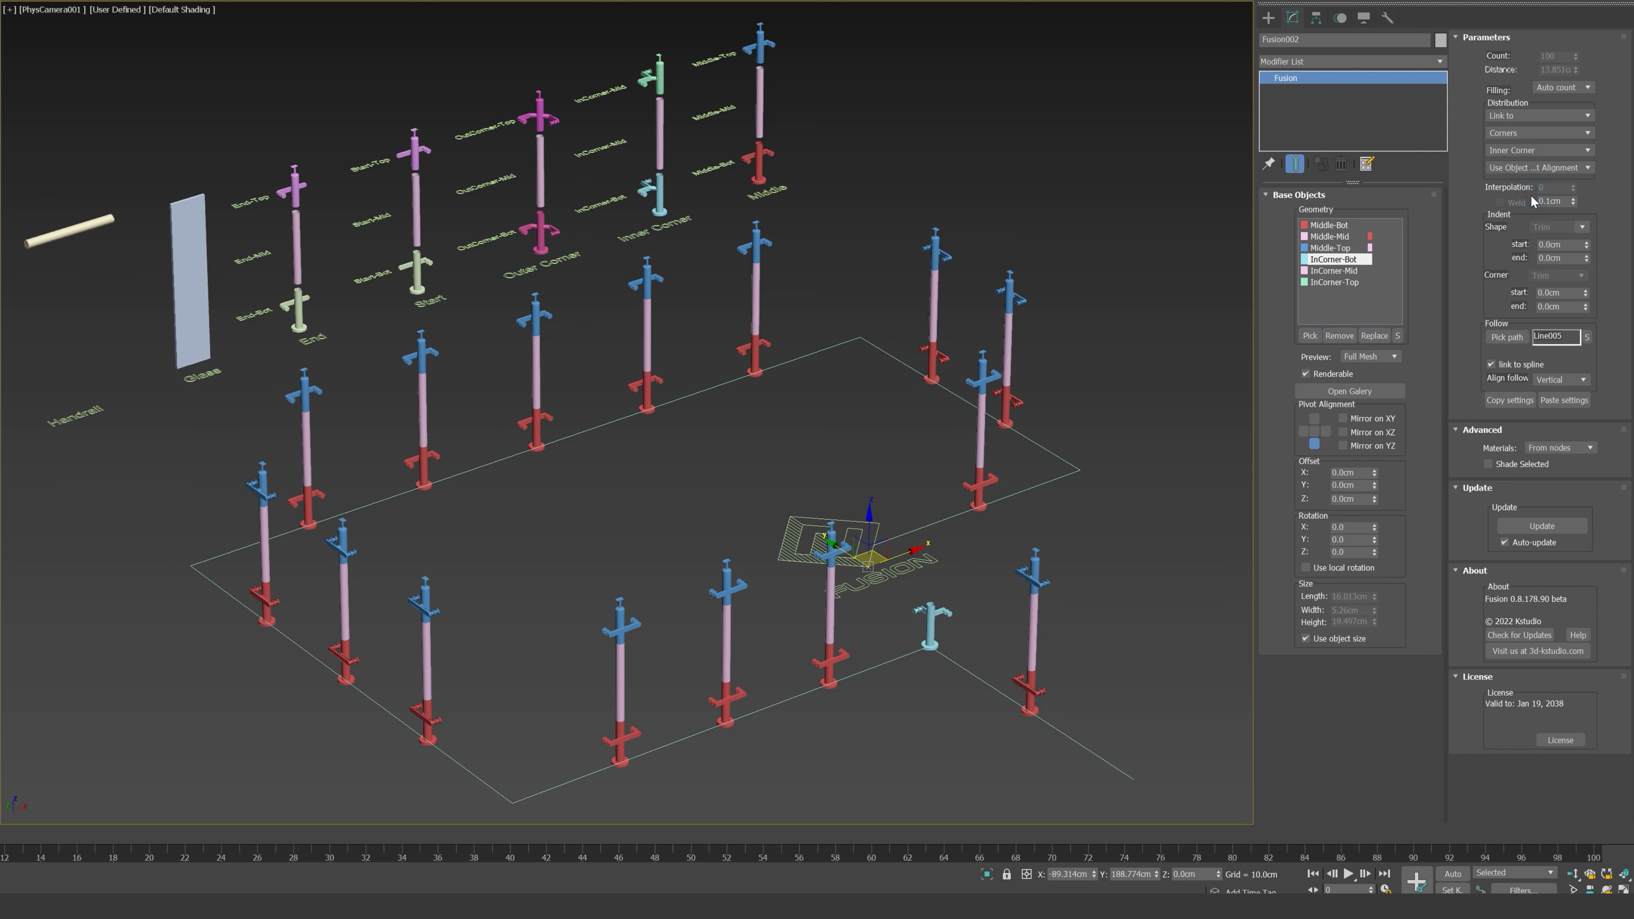
Step: Show InCorner-Mid as Full Mesh with a bottom-centre pivot and link it to the InCorner-Bot object, using the object pivot alignment
left_click(1333, 271)
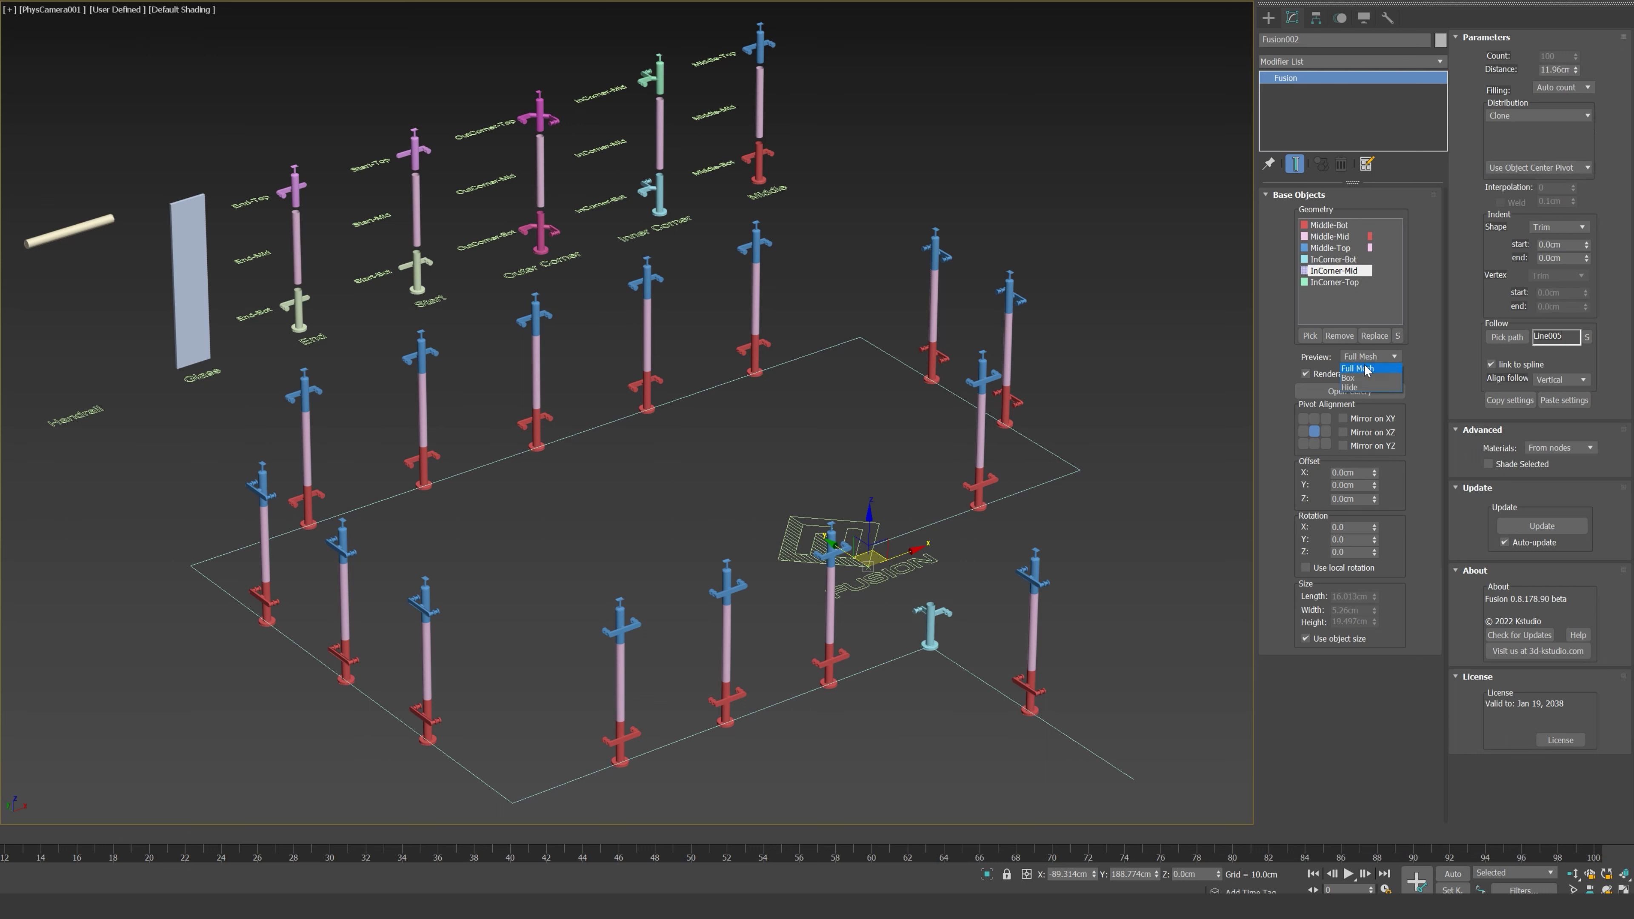
left_click(1314, 444)
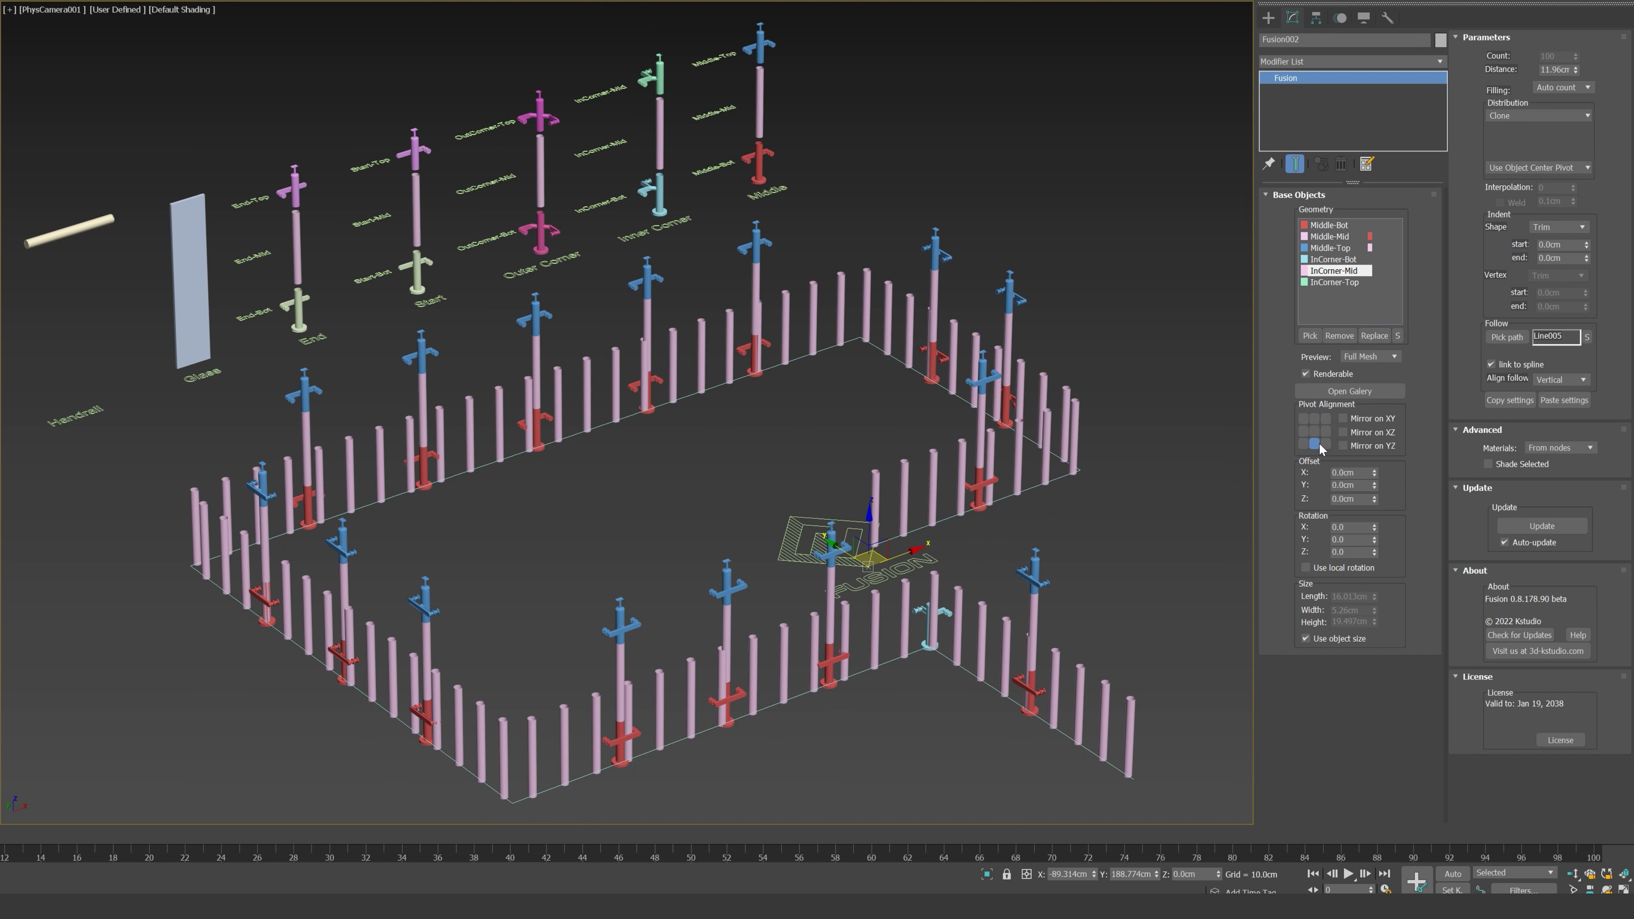
left_click(1526, 117)
left_click(1519, 154)
left_click(1534, 132)
left_click(1502, 183)
left_click(1518, 150)
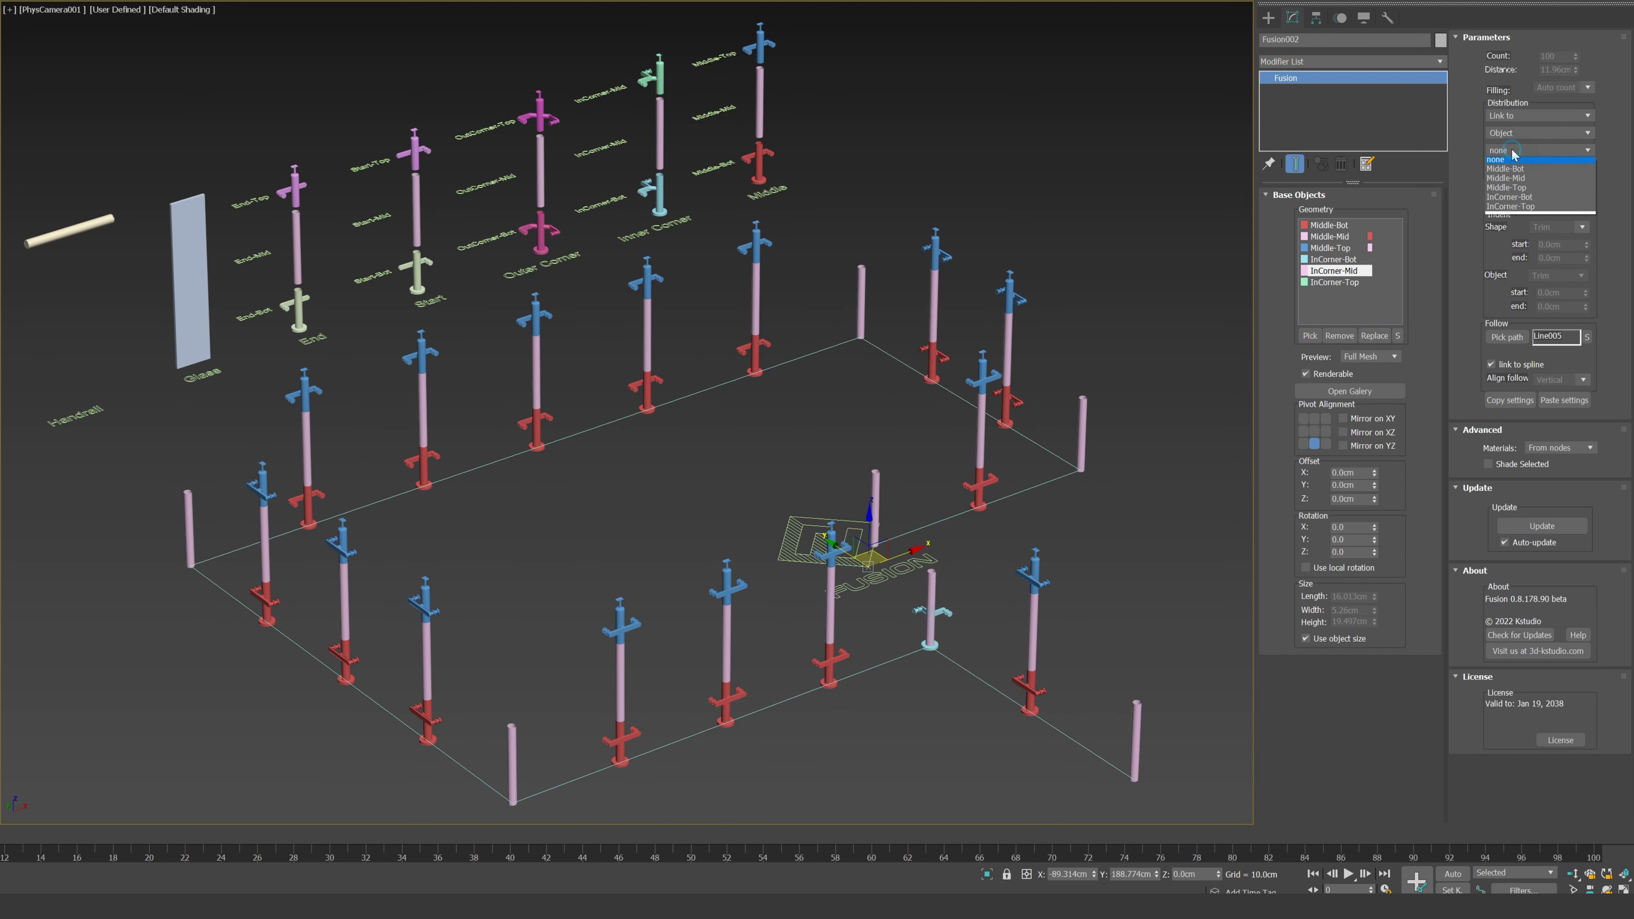
left_click(1509, 200)
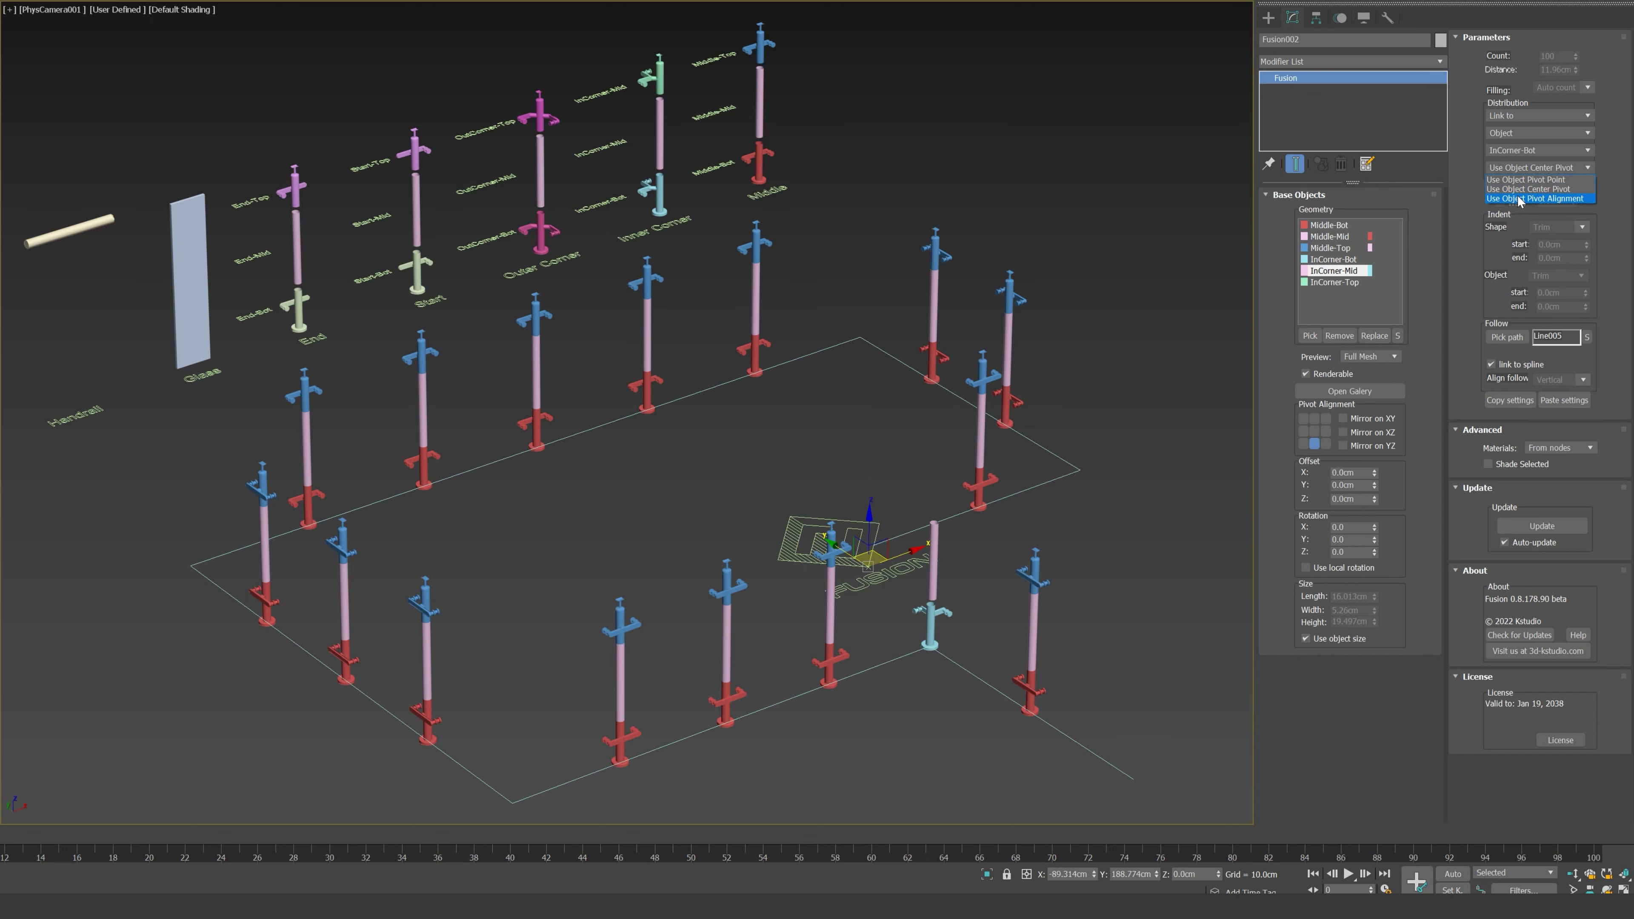
Step: Show InCorner-Top as Full Mesh and align its pivot at the bottom centre
left_click(1344, 283)
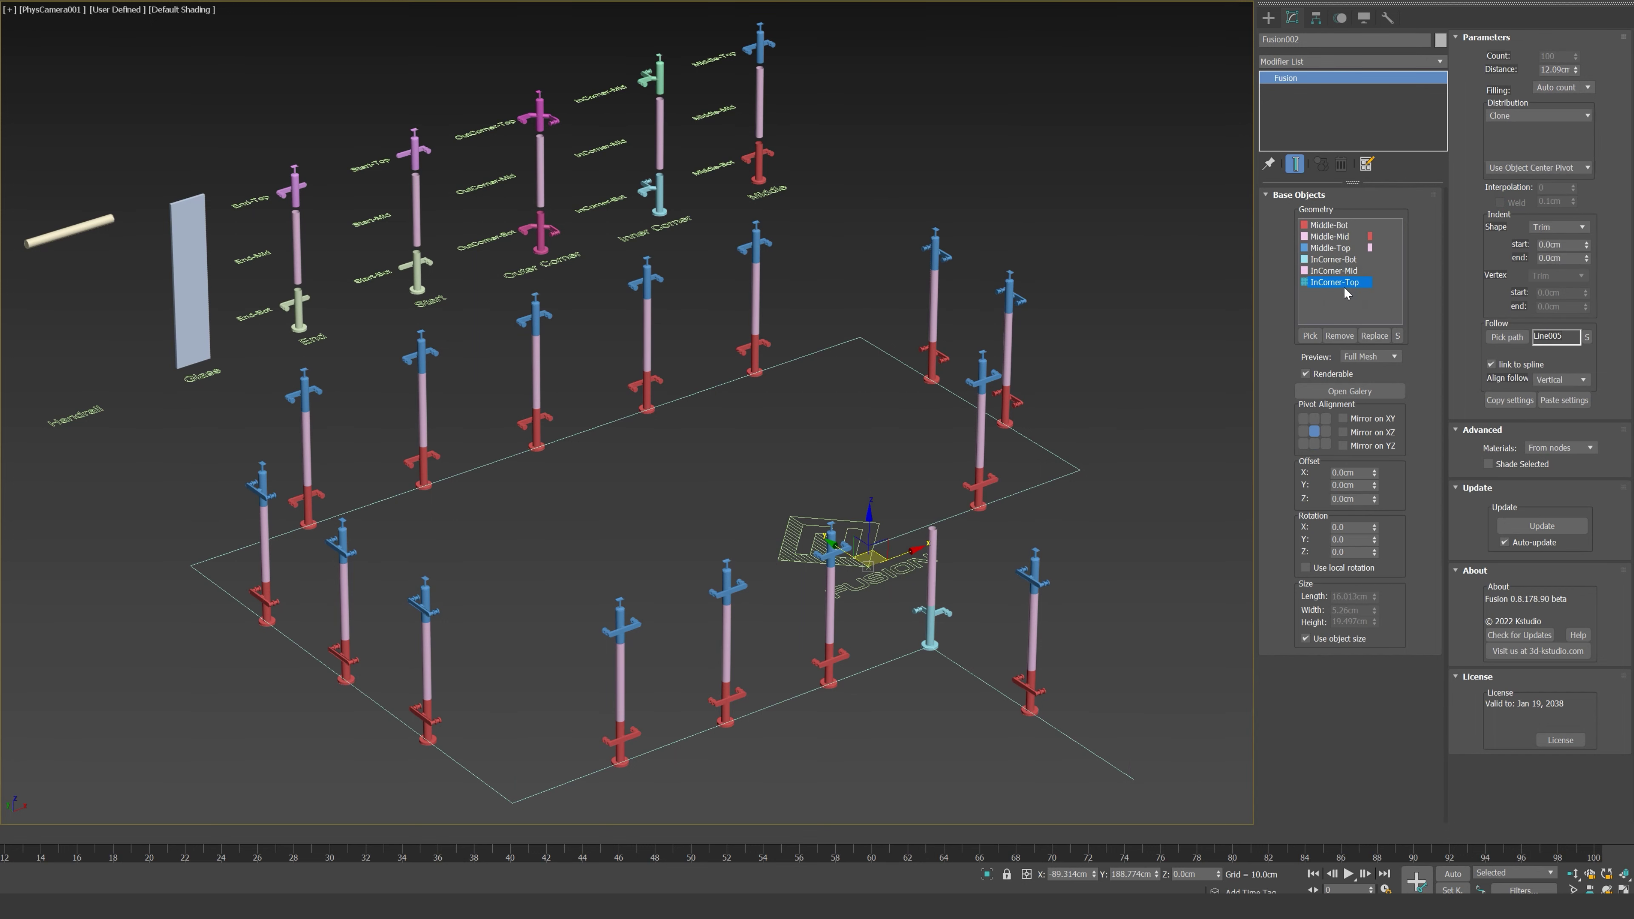
left_click(1368, 357)
left_click(1368, 369)
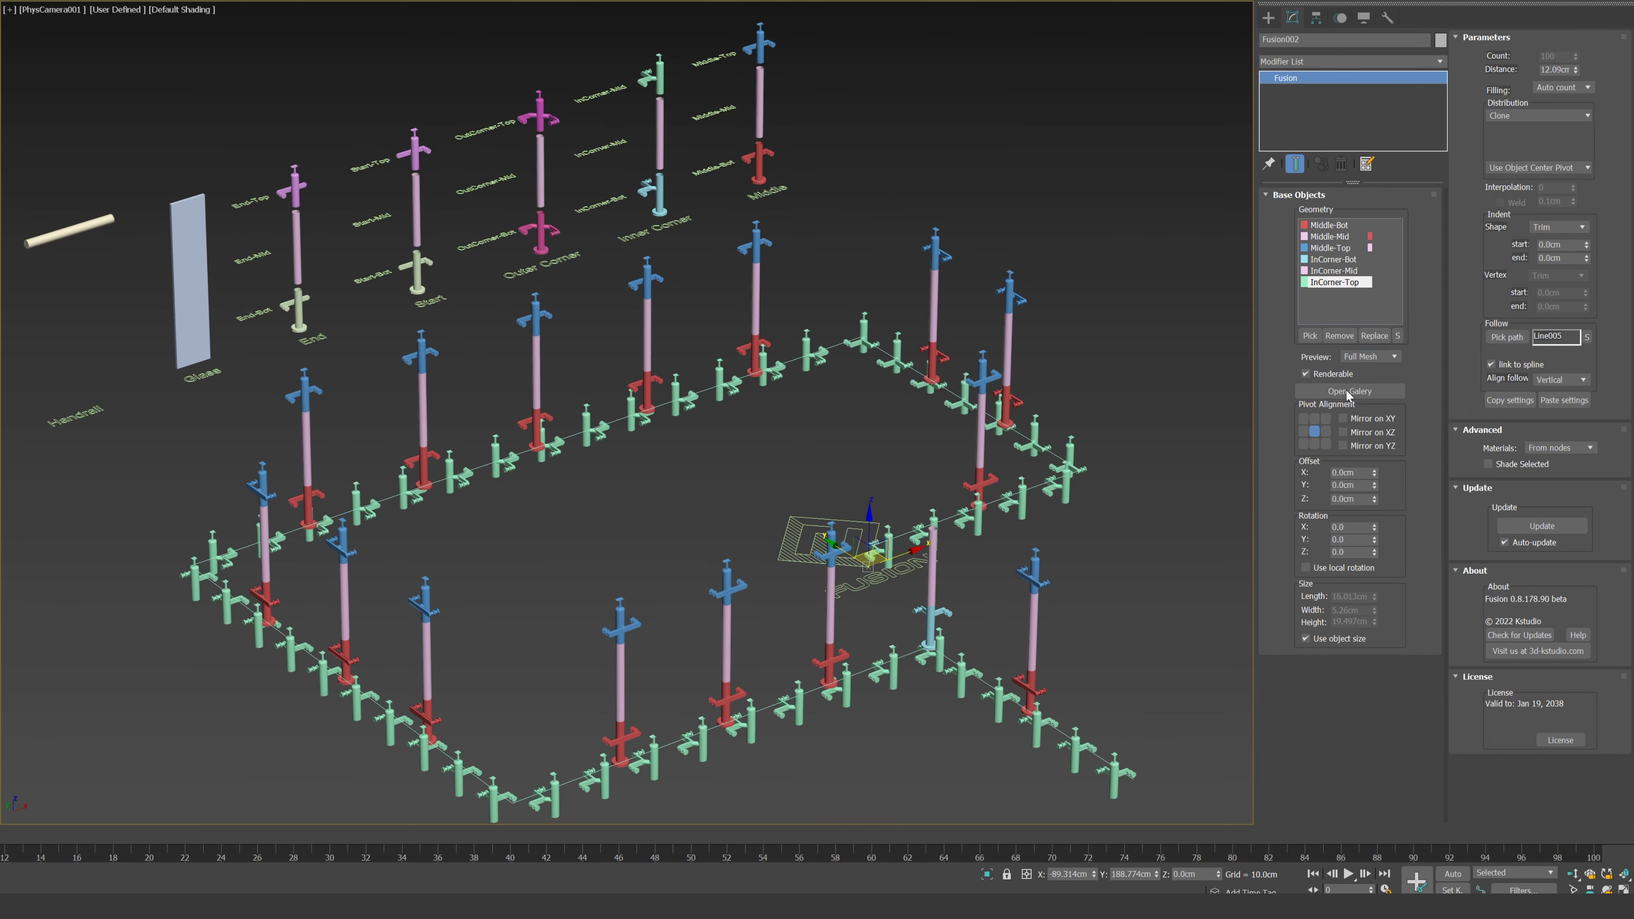
left_click(1314, 444)
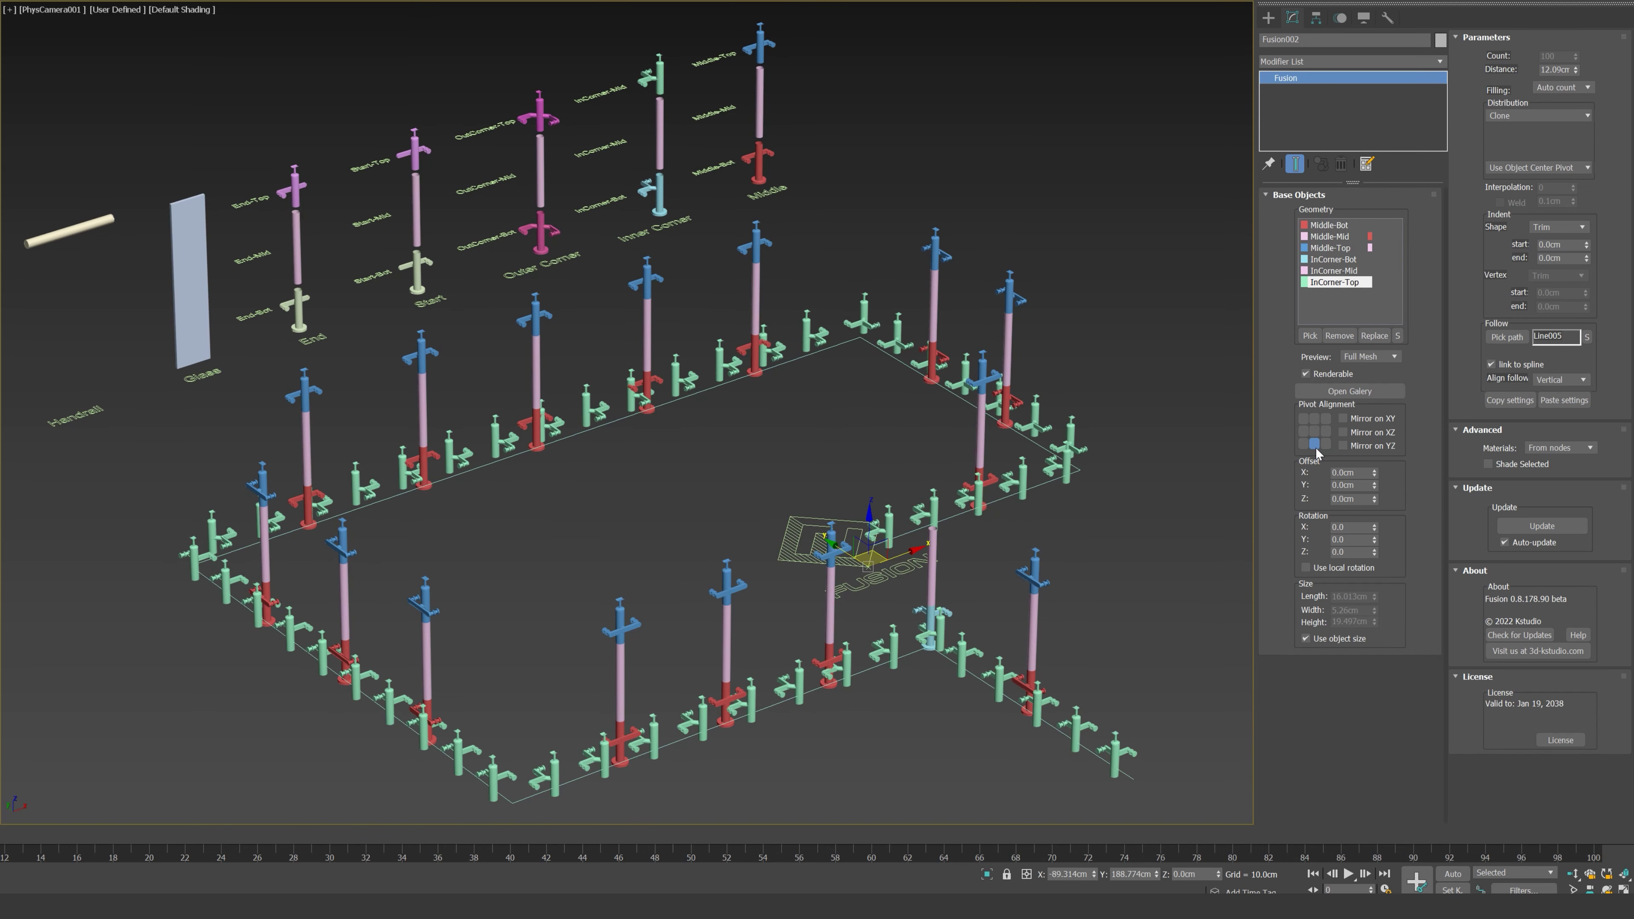
Step: Link InCorner-Top to the InCorner-Mid object, using the object pivot alignment
left_click(1530, 116)
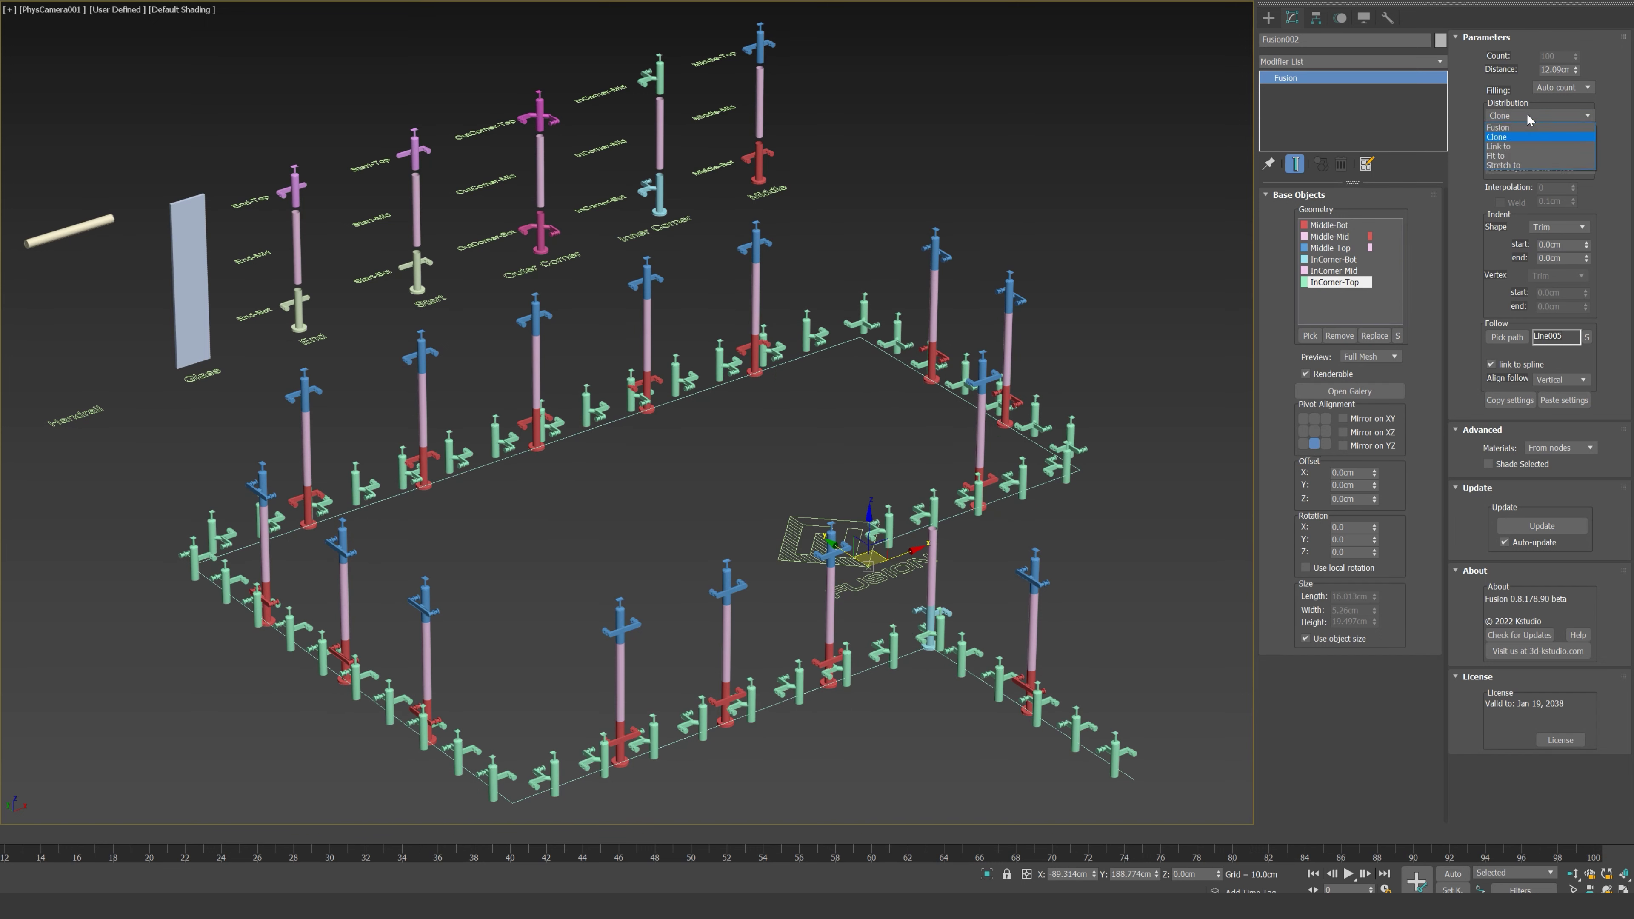
left_click(1515, 145)
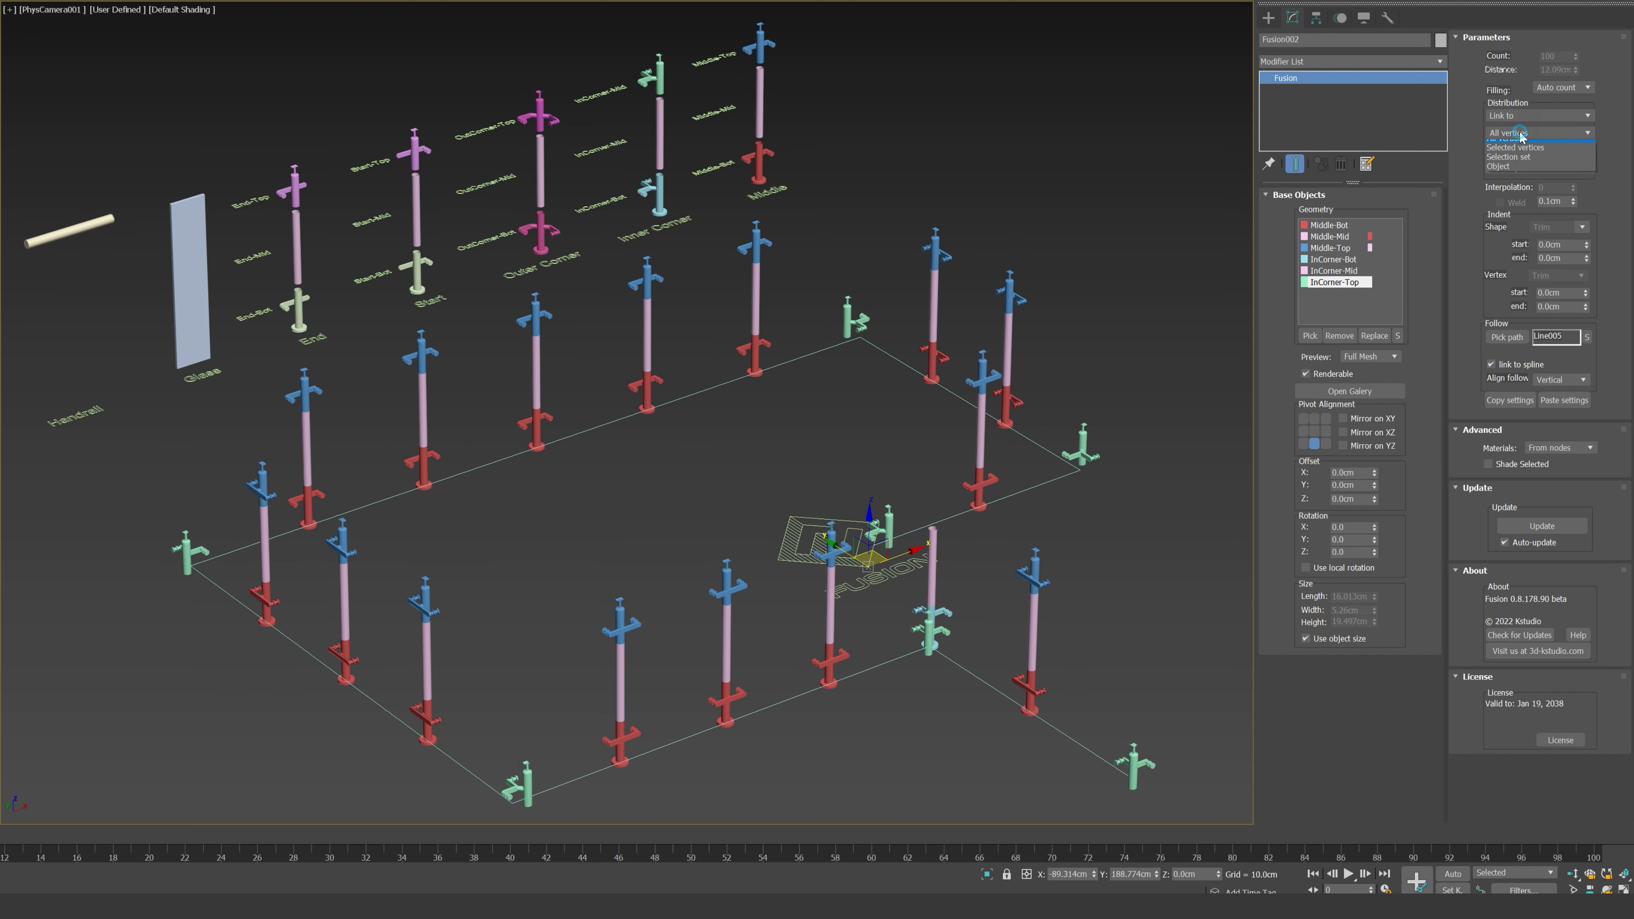
left_click(1514, 149)
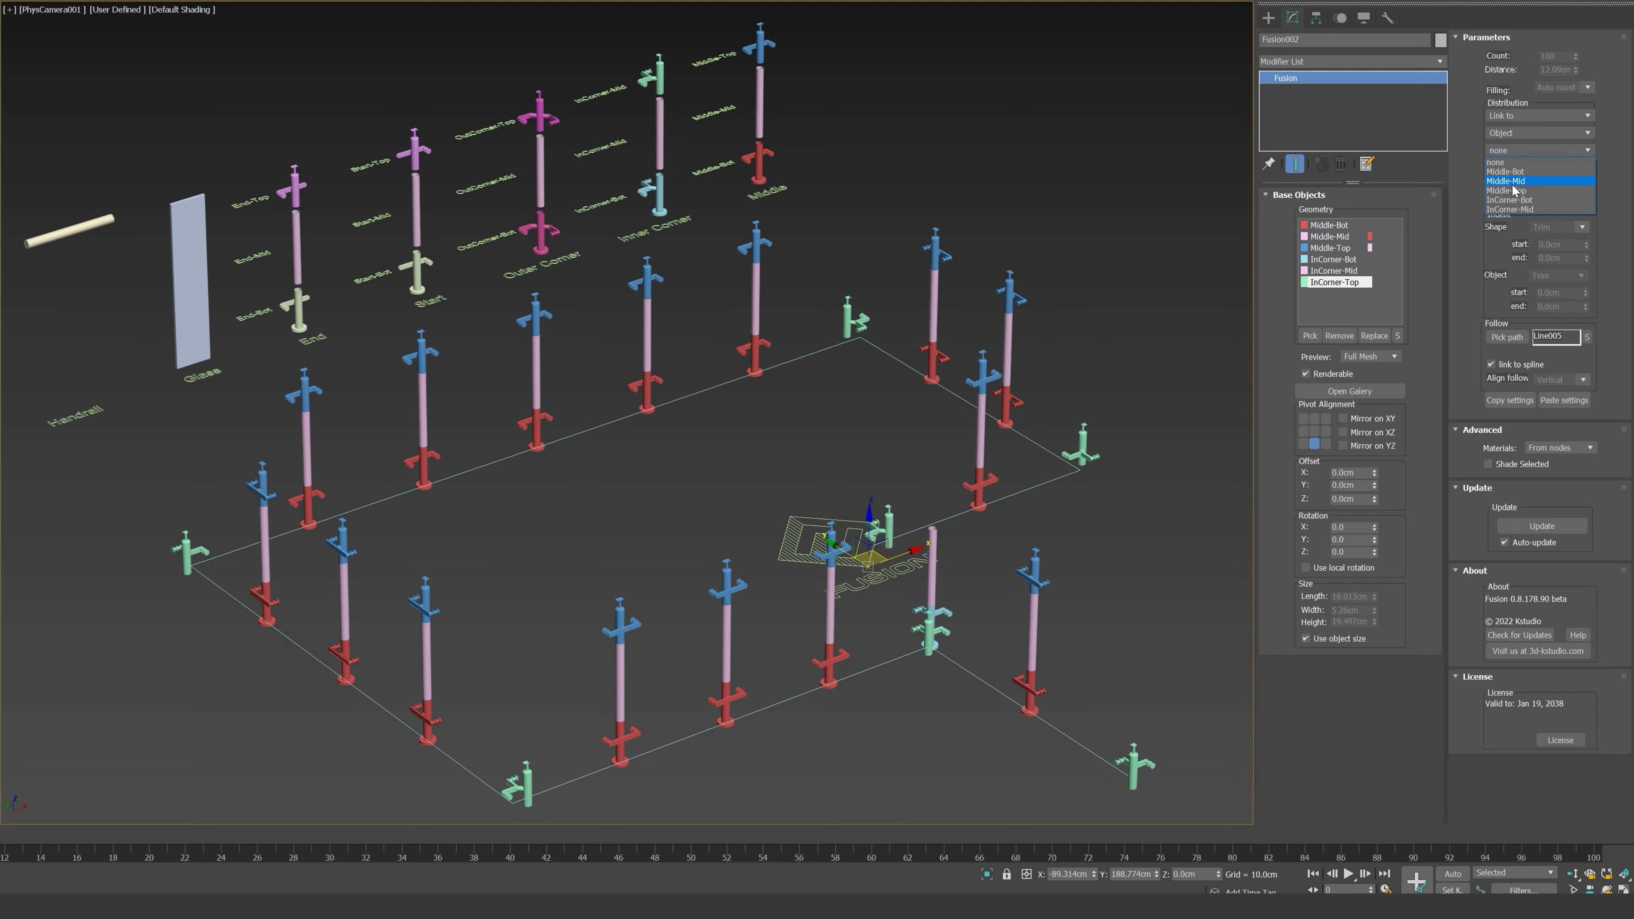
left_click(1516, 193)
left_click(1516, 168)
left_click(1515, 182)
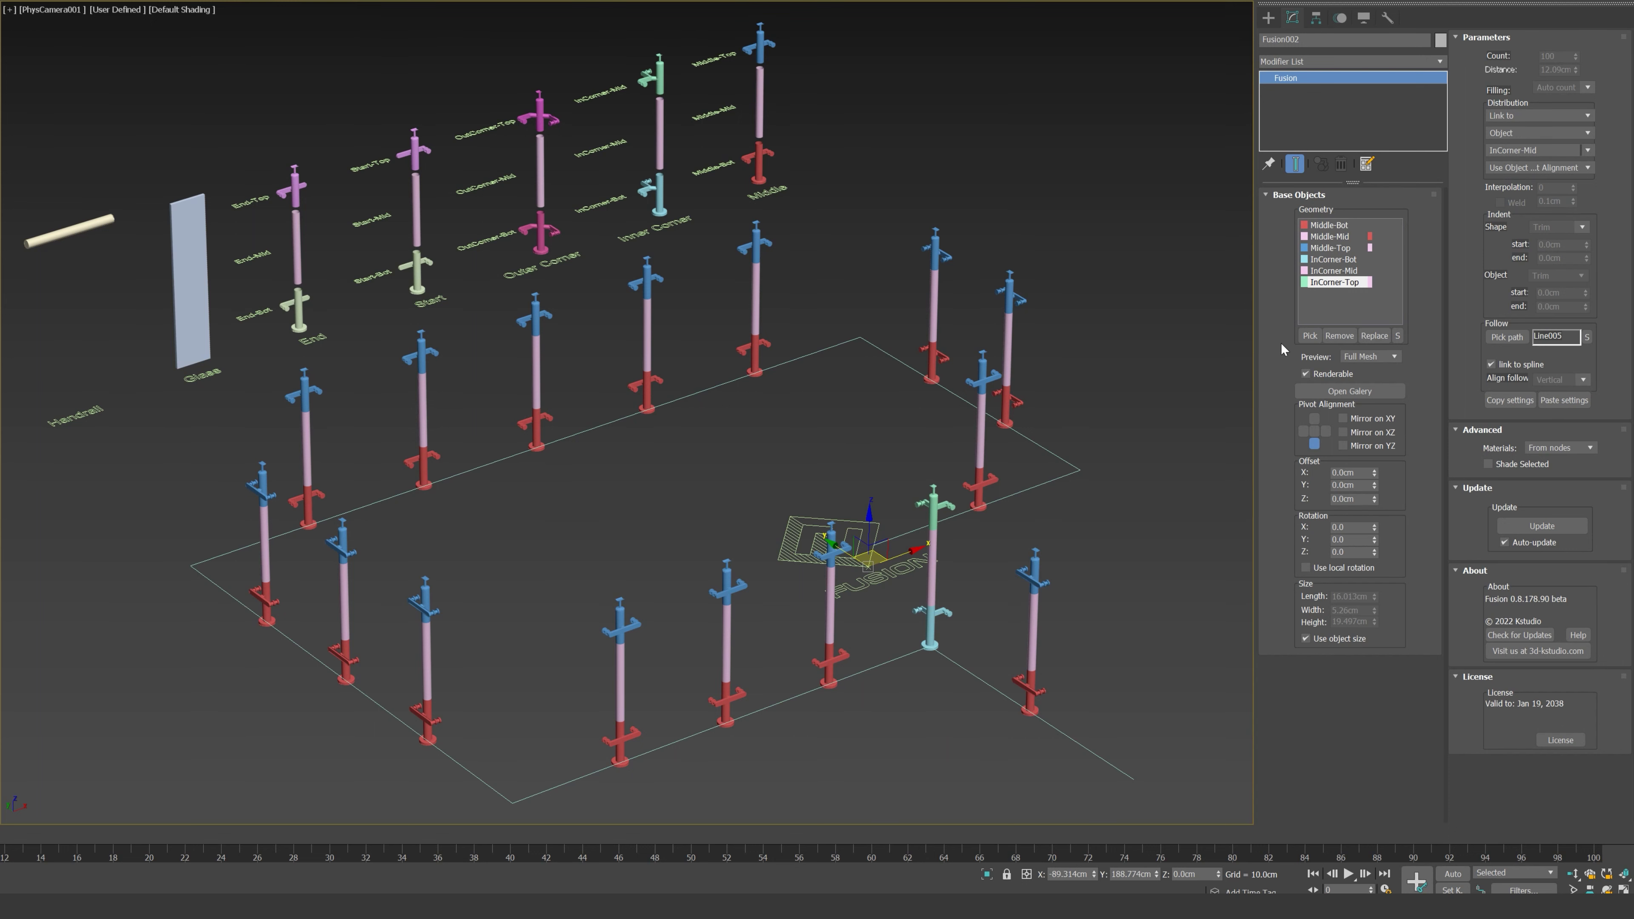
Step: Add the outer corner parts OutCorner-Bot, OutCorner-Mid and OutCorner-Top from the scene to the base objects
left_click(1308, 336)
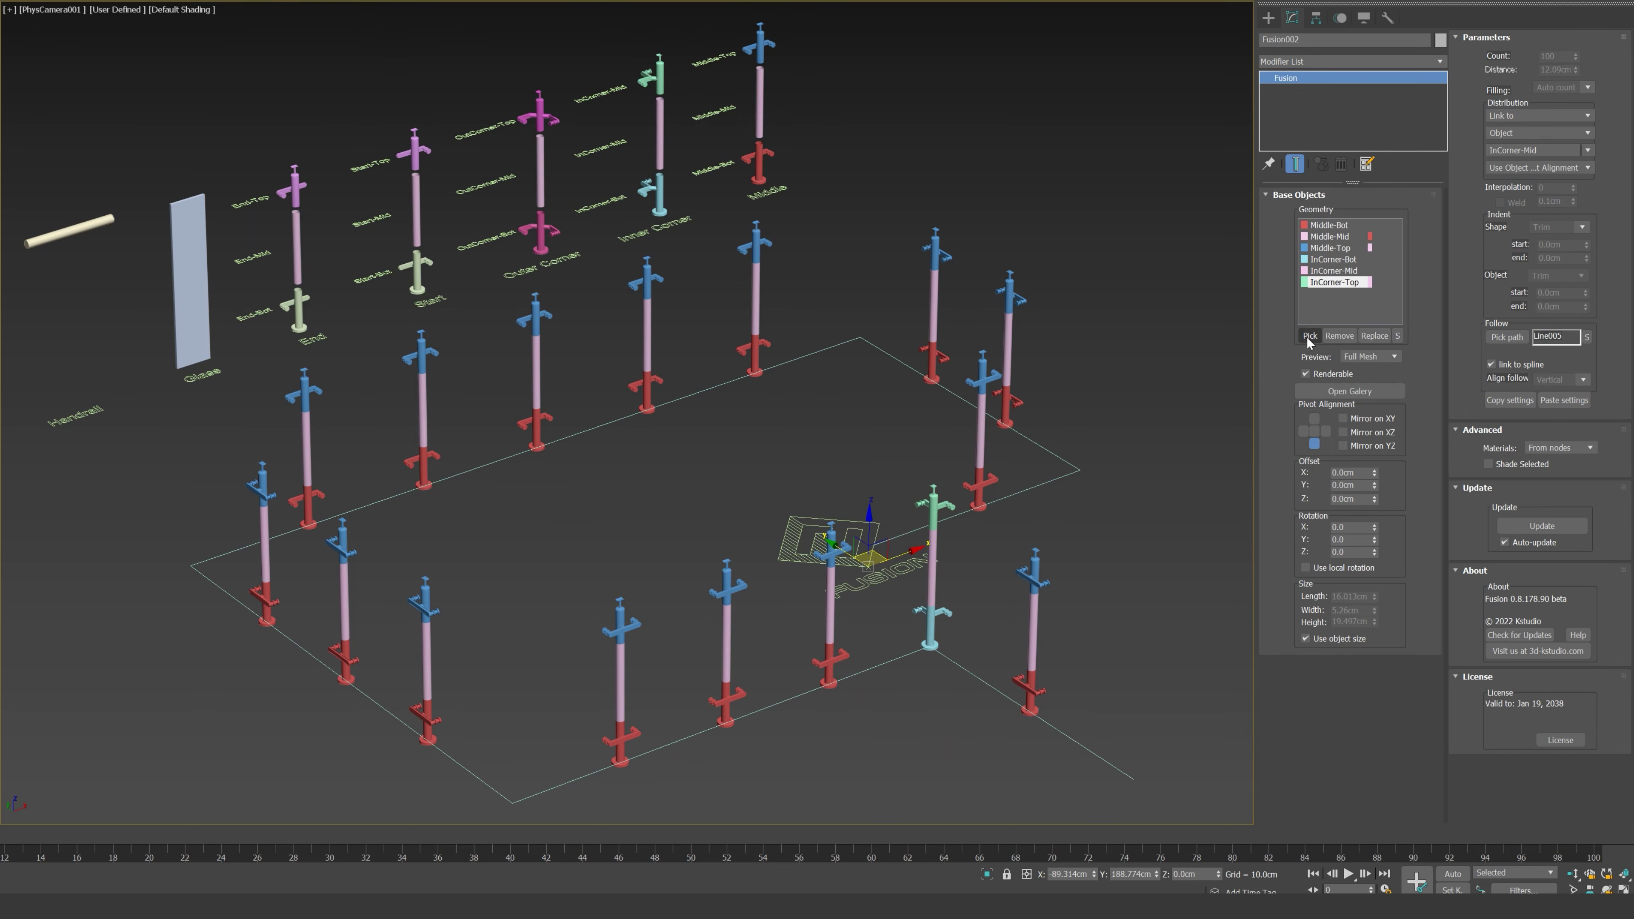
left_click(538, 232)
left_click(539, 183)
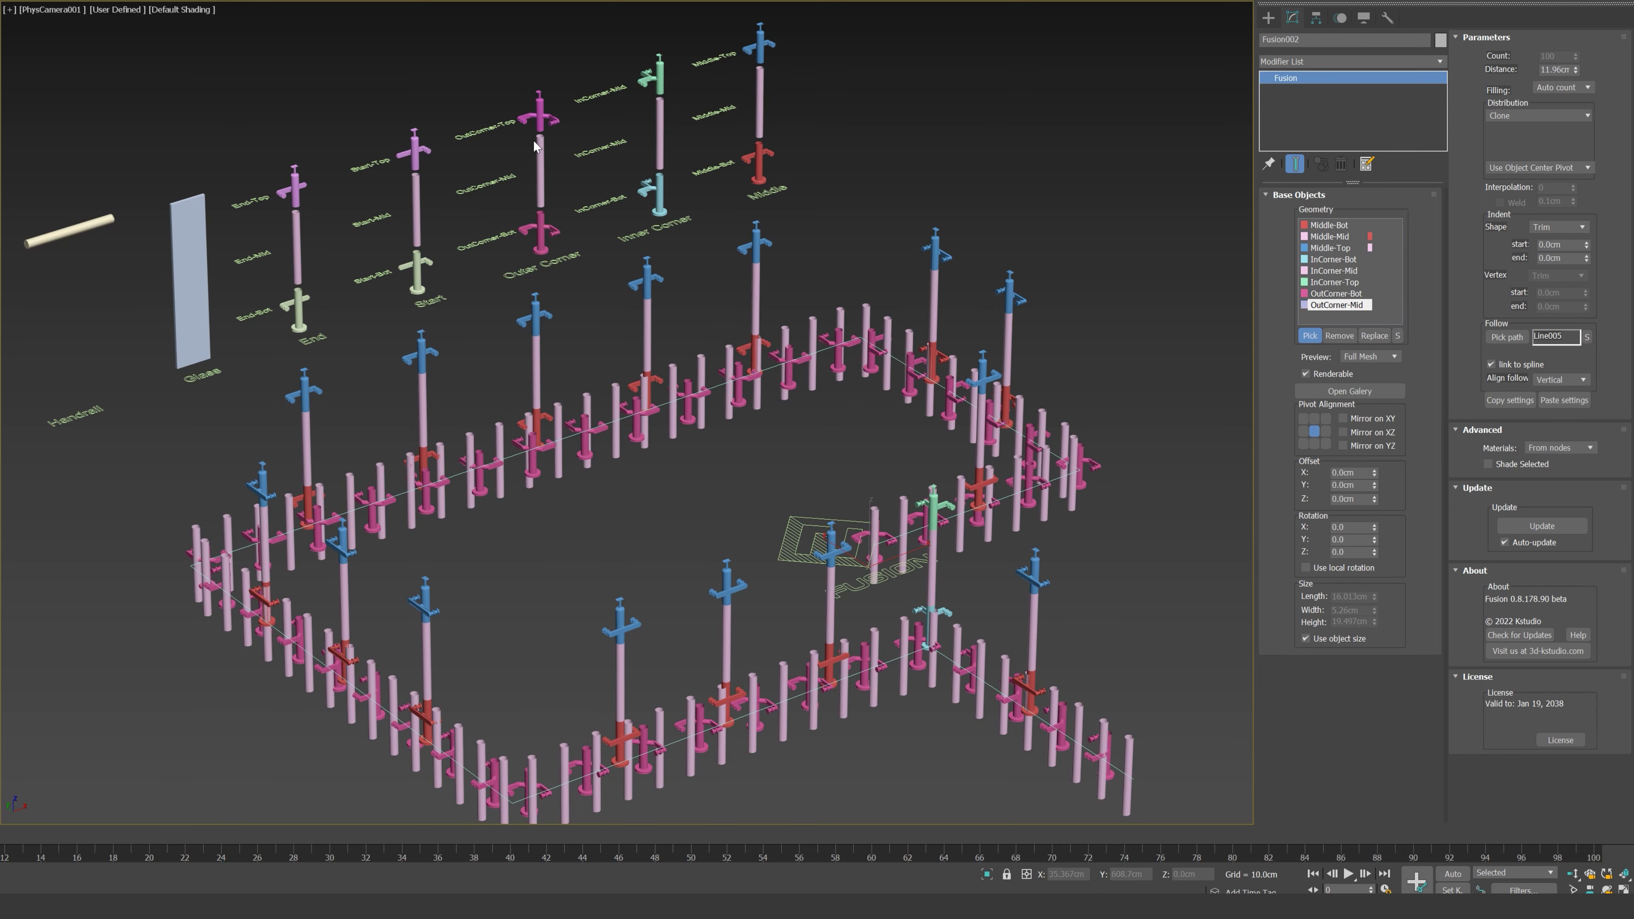
left_click(539, 120)
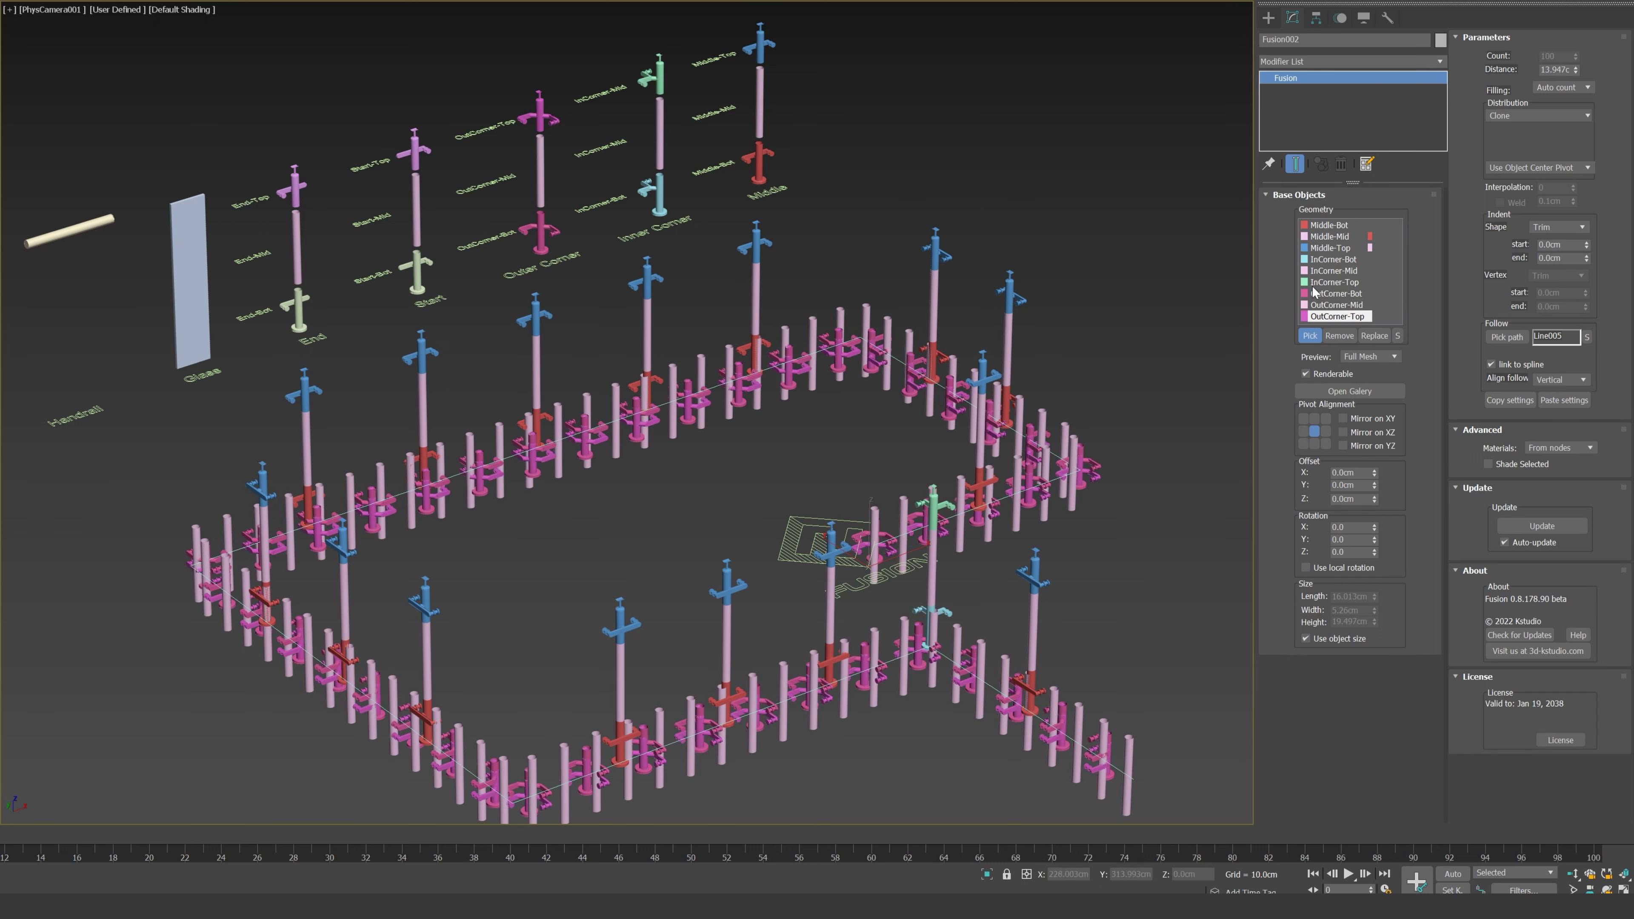
Step: Hide the previews of OutCorner-Mid and OutCorner-Top
left_click(1338, 293)
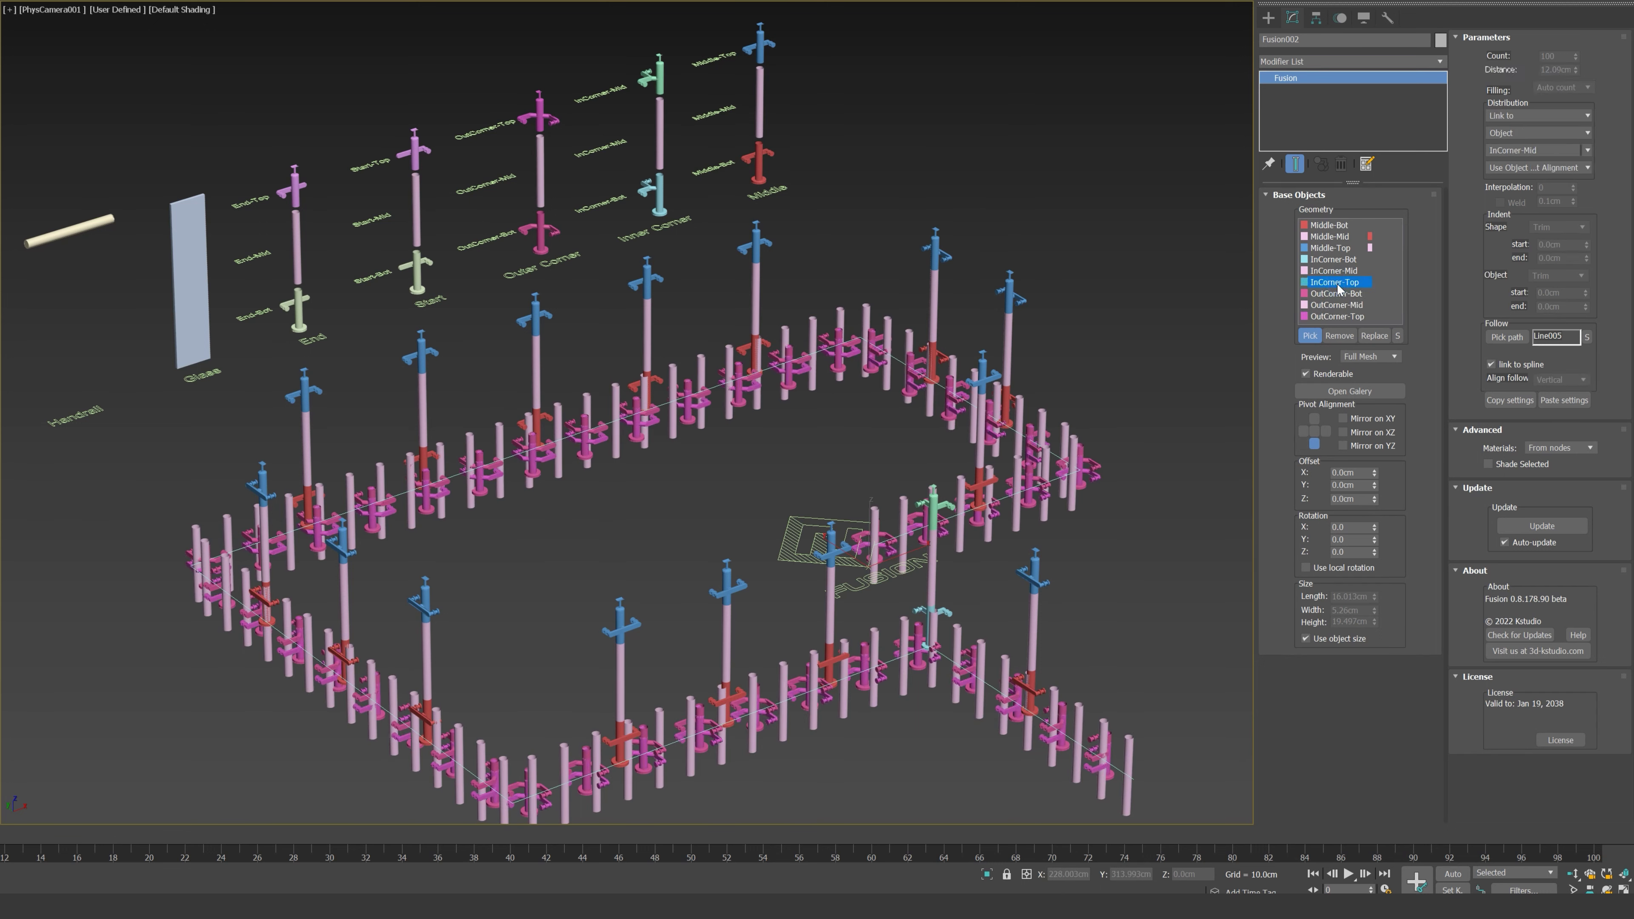
left_click(1337, 304)
left_click(1366, 357)
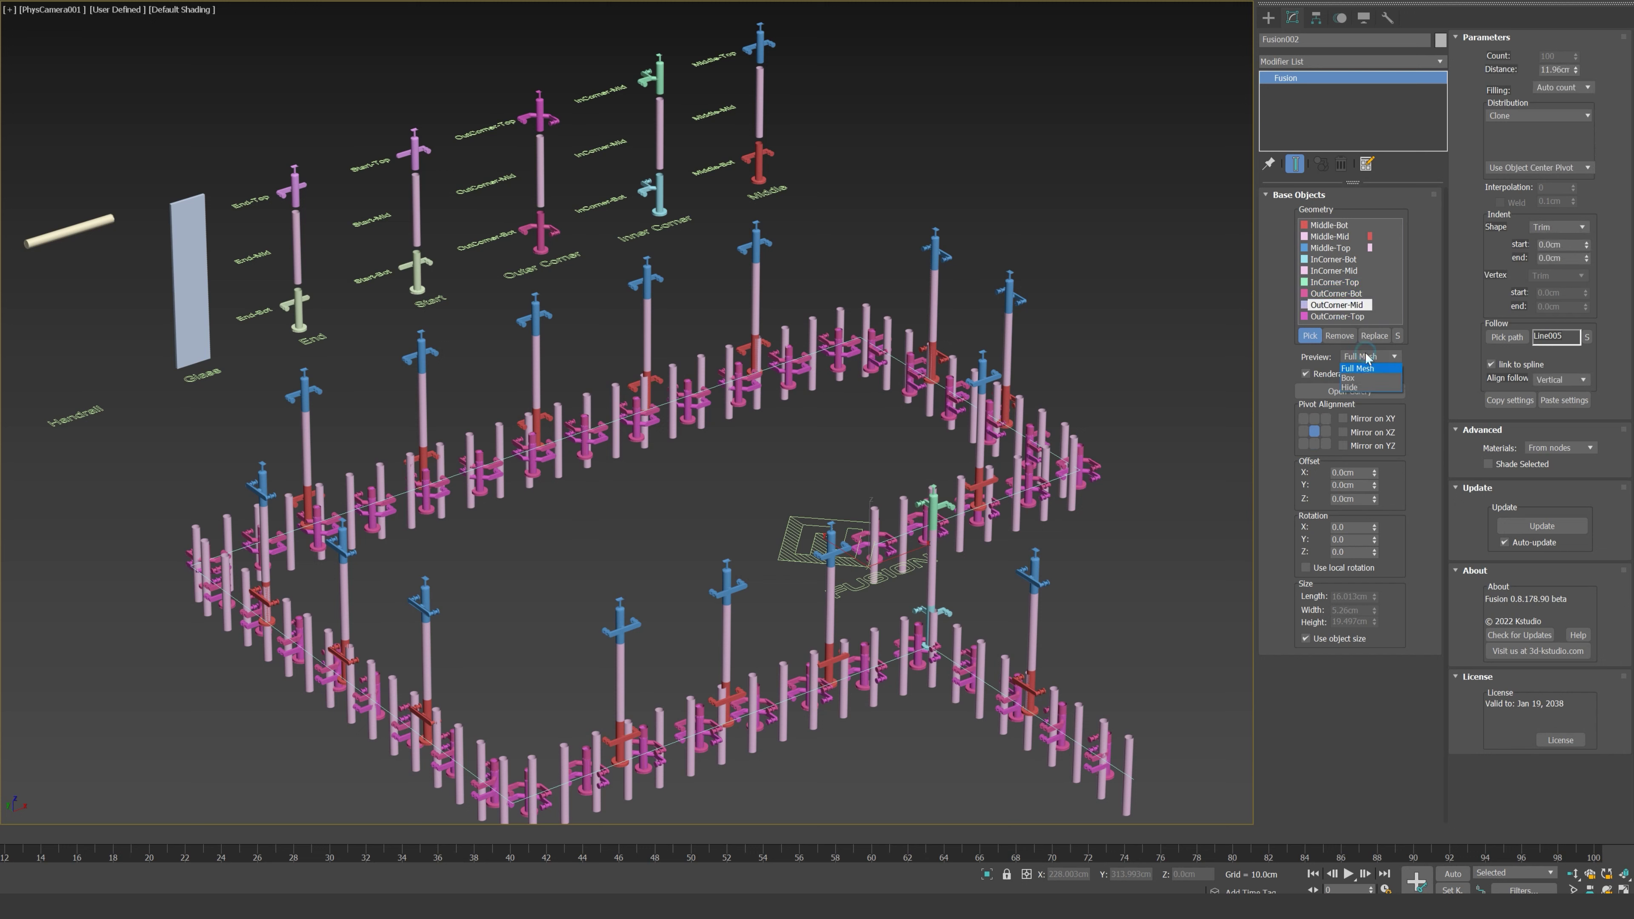
left_click(1366, 387)
left_click(1337, 316)
left_click(1366, 357)
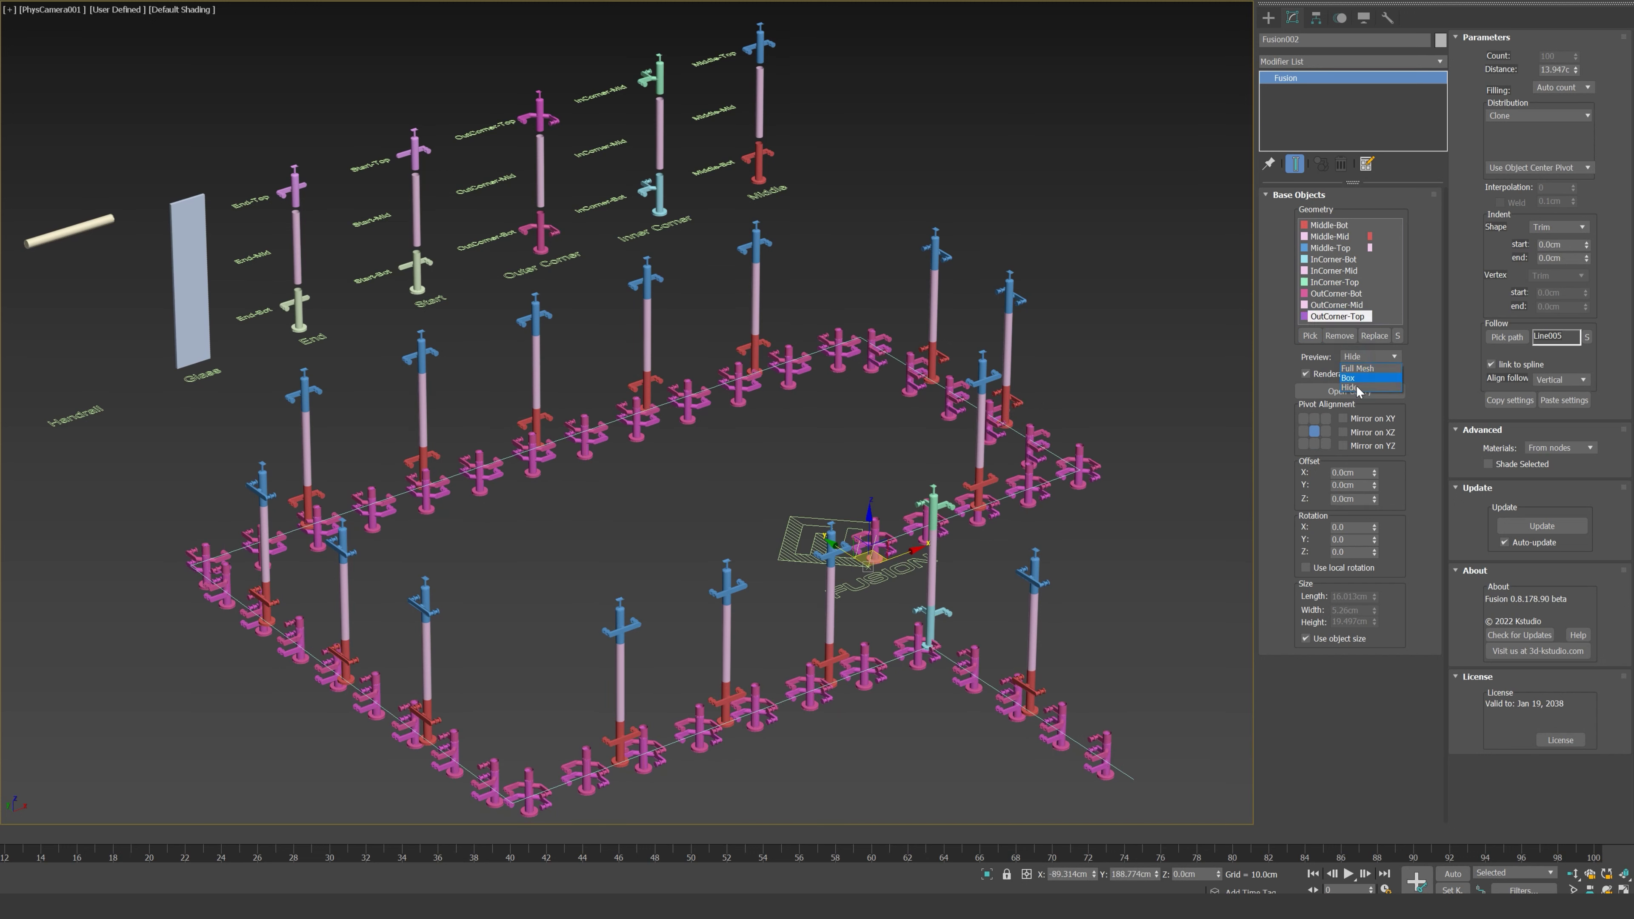
left_click(1359, 387)
Step: Align OutCorner-Bot's pivot at the bottom centre and set its distribution to Link to
left_click(1336, 294)
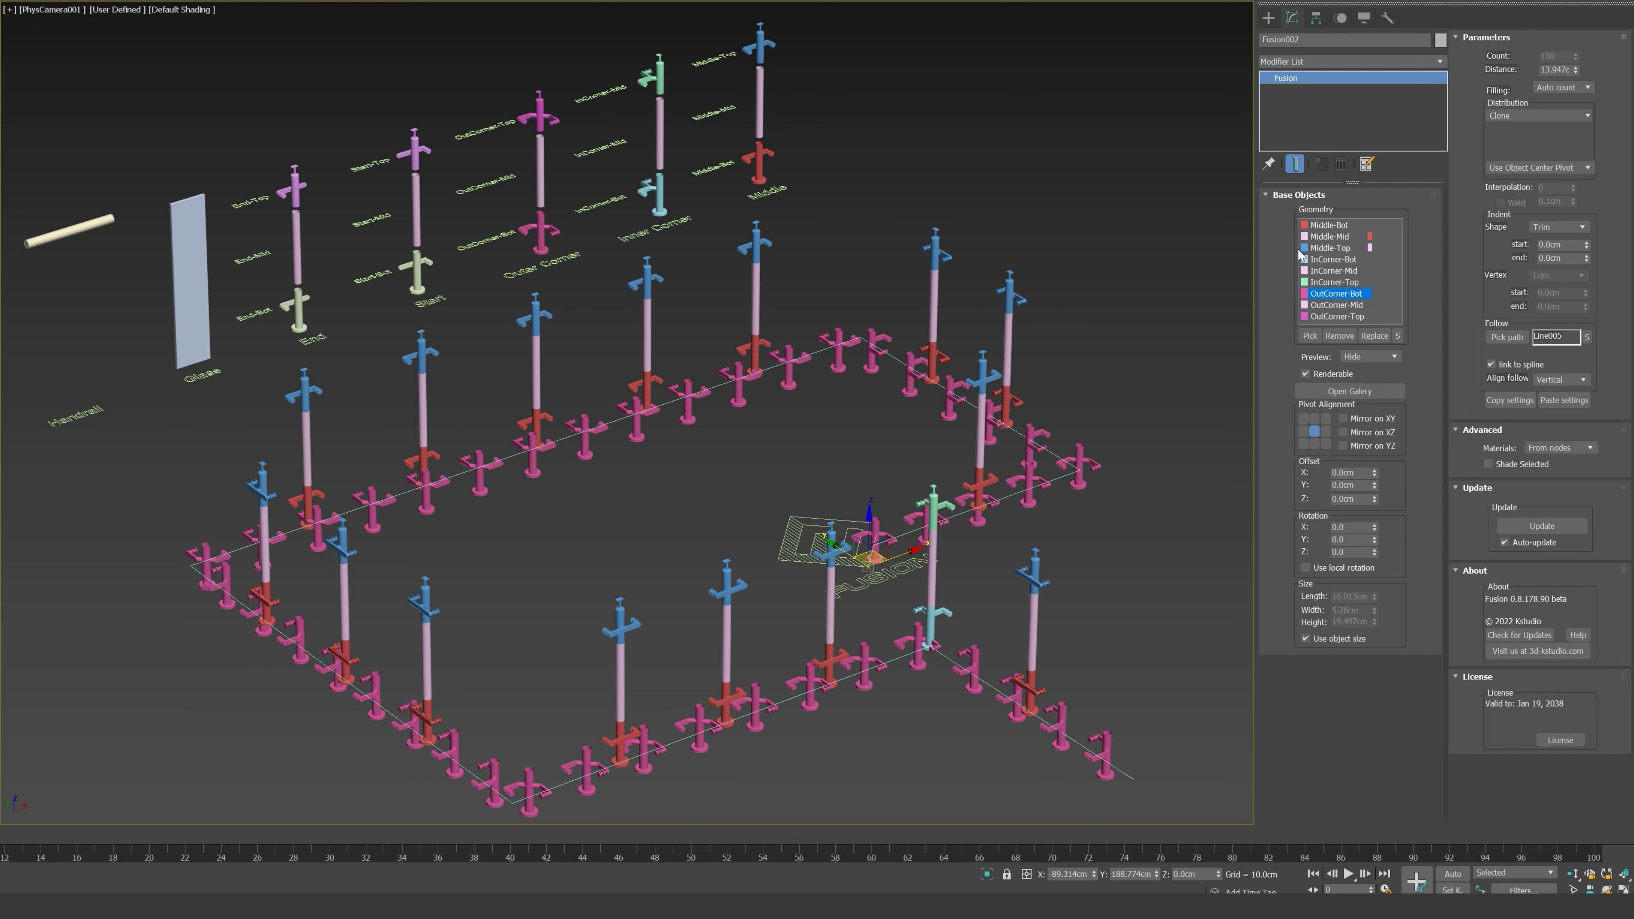
left_click(1314, 444)
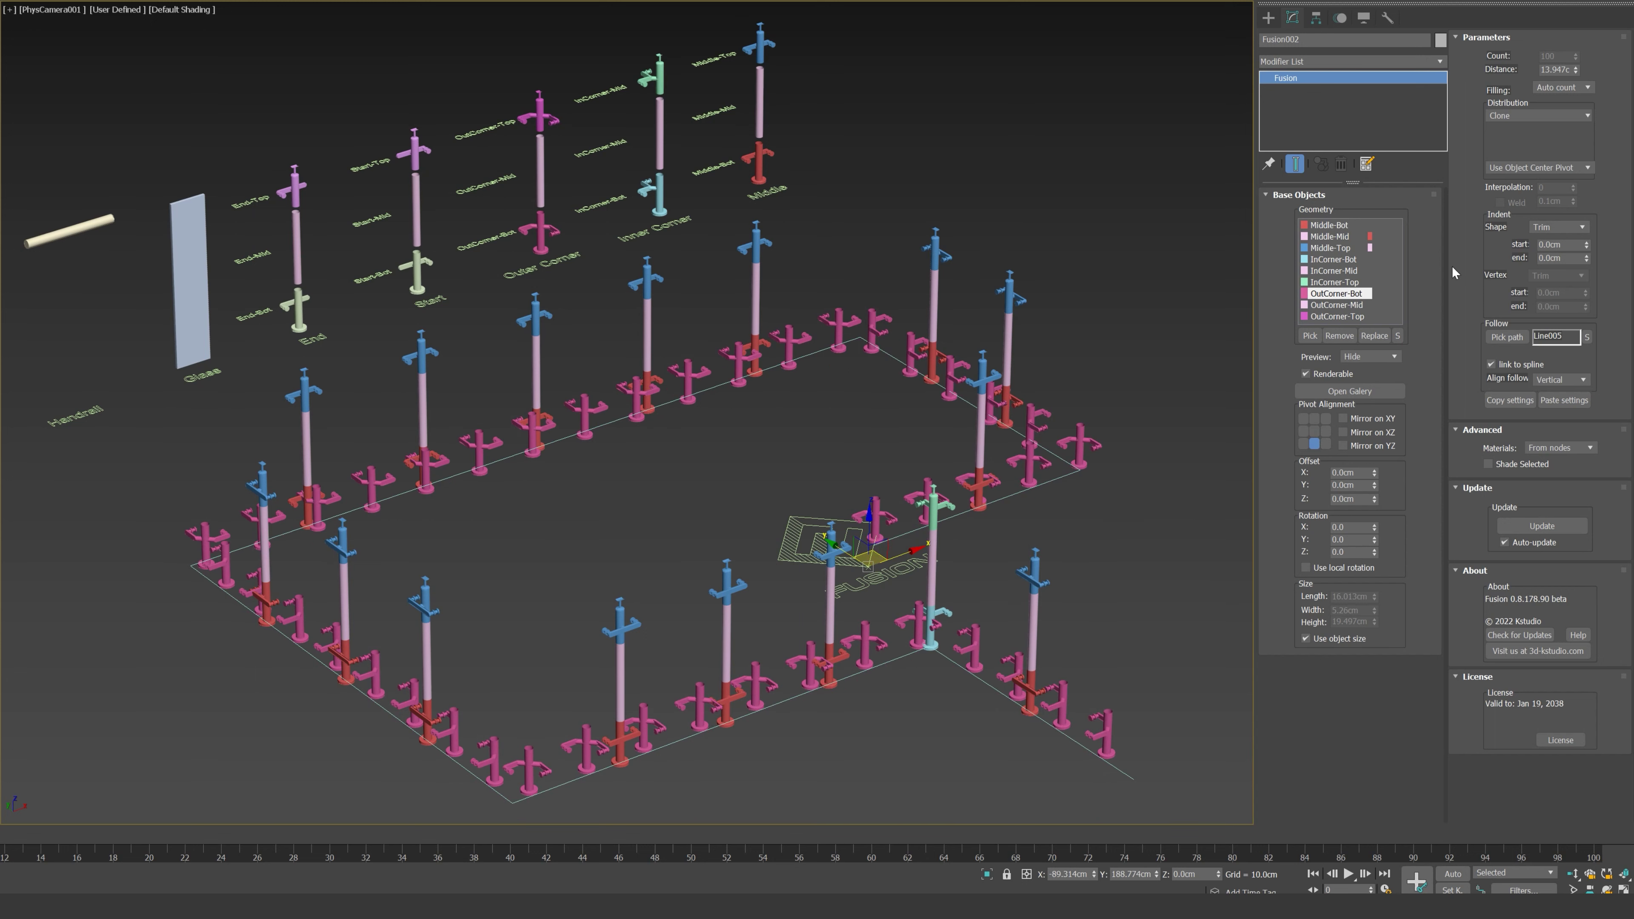
left_click(1513, 116)
left_click(1513, 147)
Step: Restrict OutCorner-Bot to the spline's Outer Corner positions and mirror it on XZ
left_click(1519, 133)
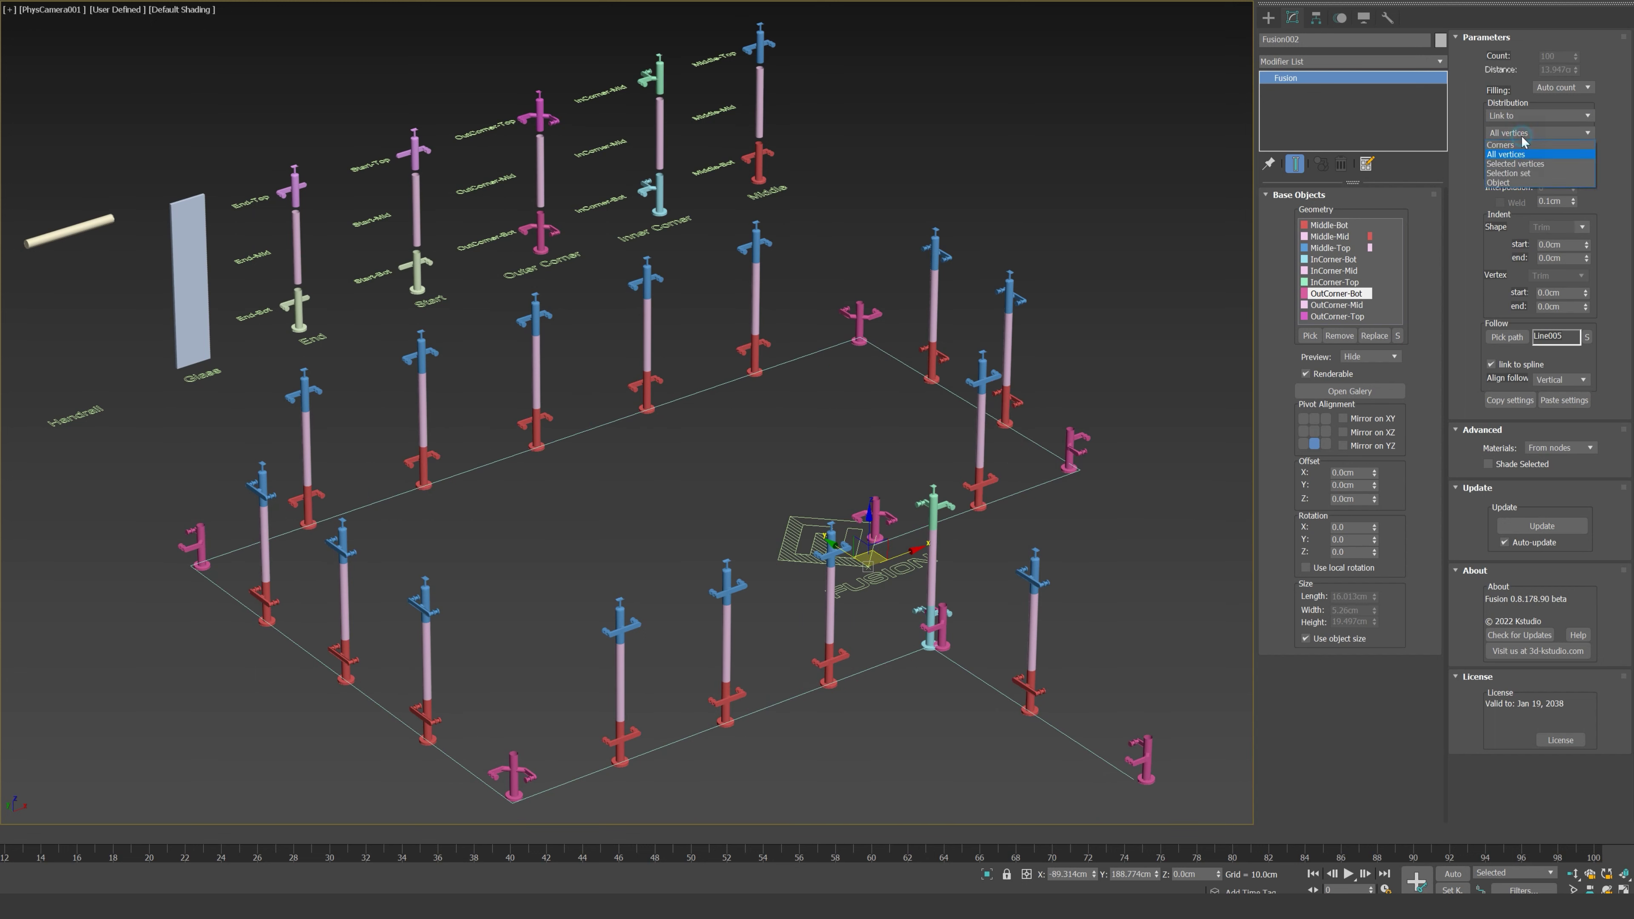
left_click(1516, 183)
left_click(1521, 134)
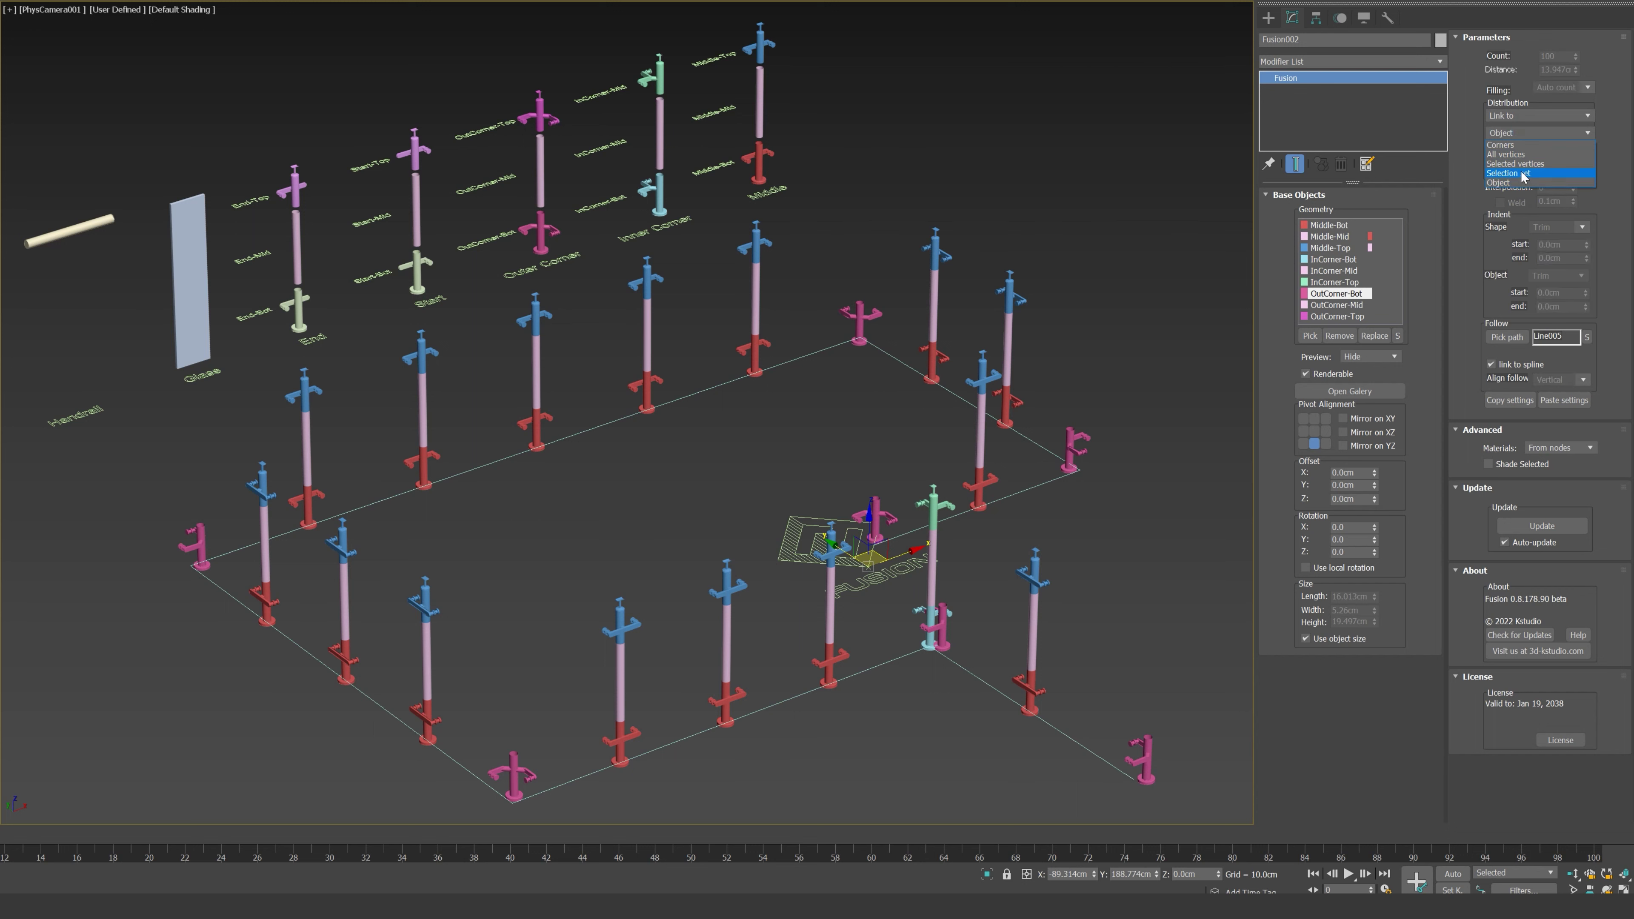
left_click(1520, 146)
left_click(1521, 150)
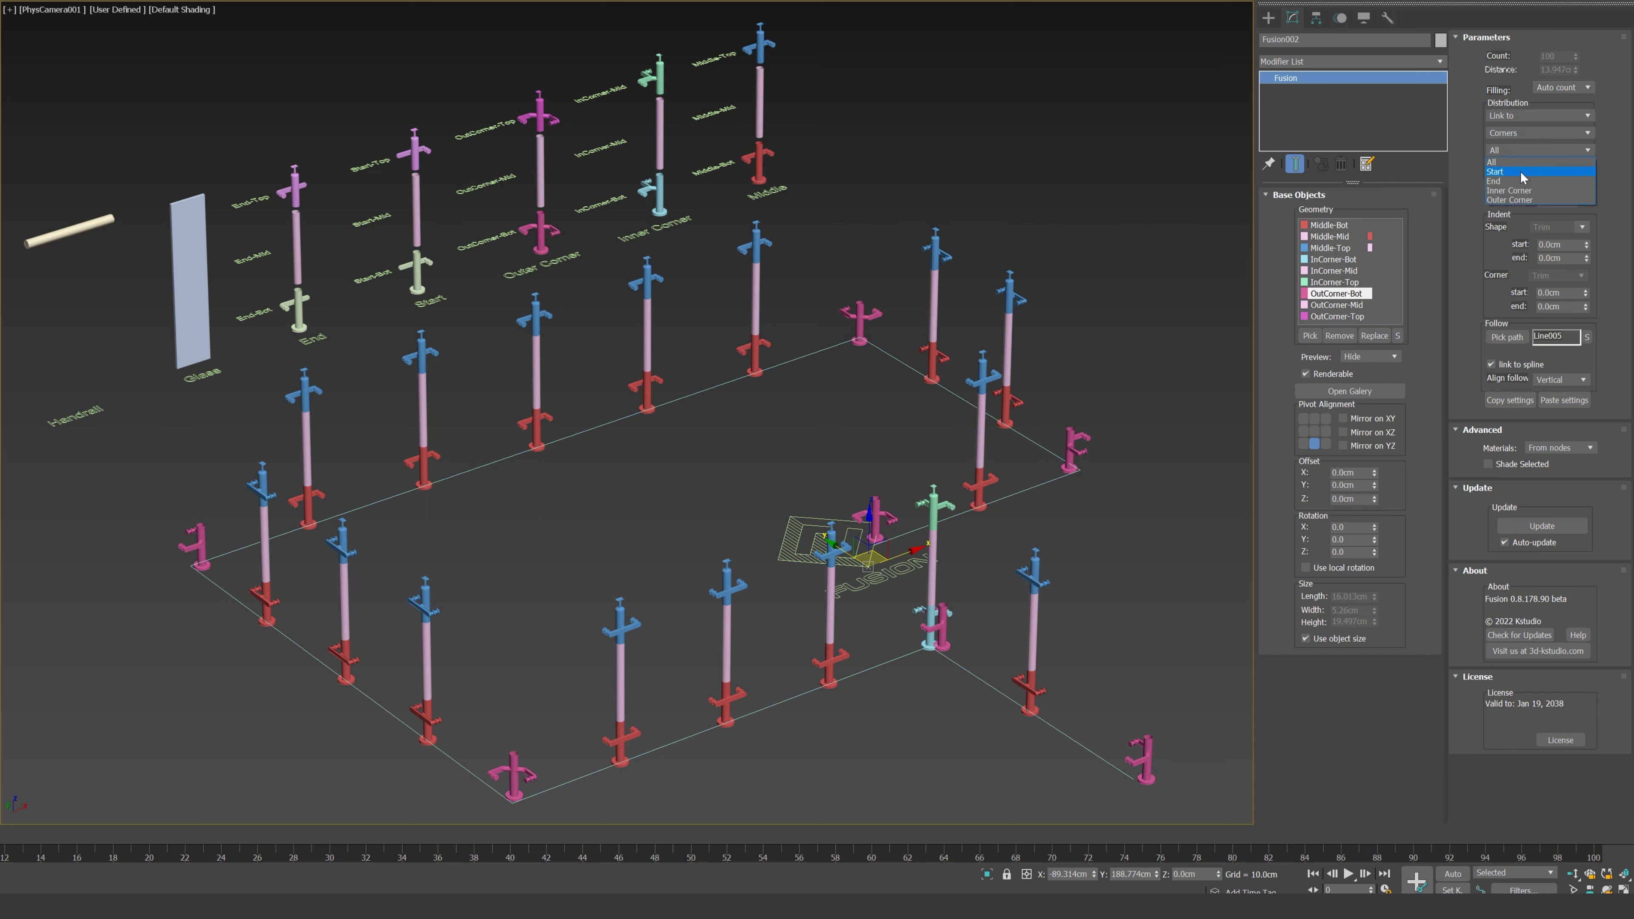
left_click(1540, 200)
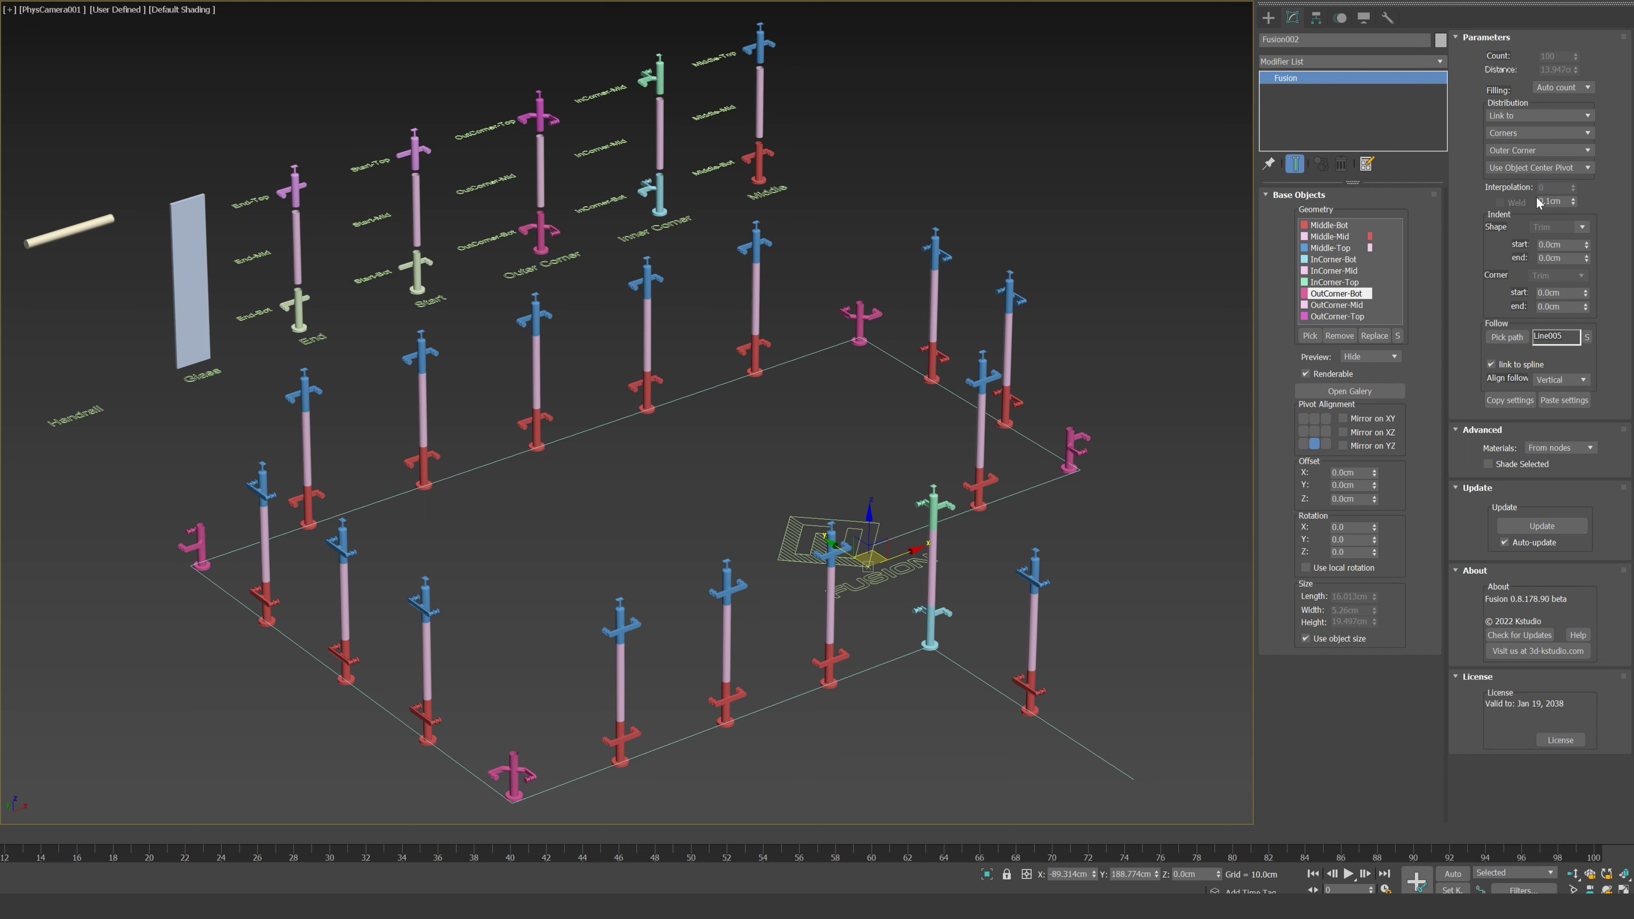
left_click(1343, 431)
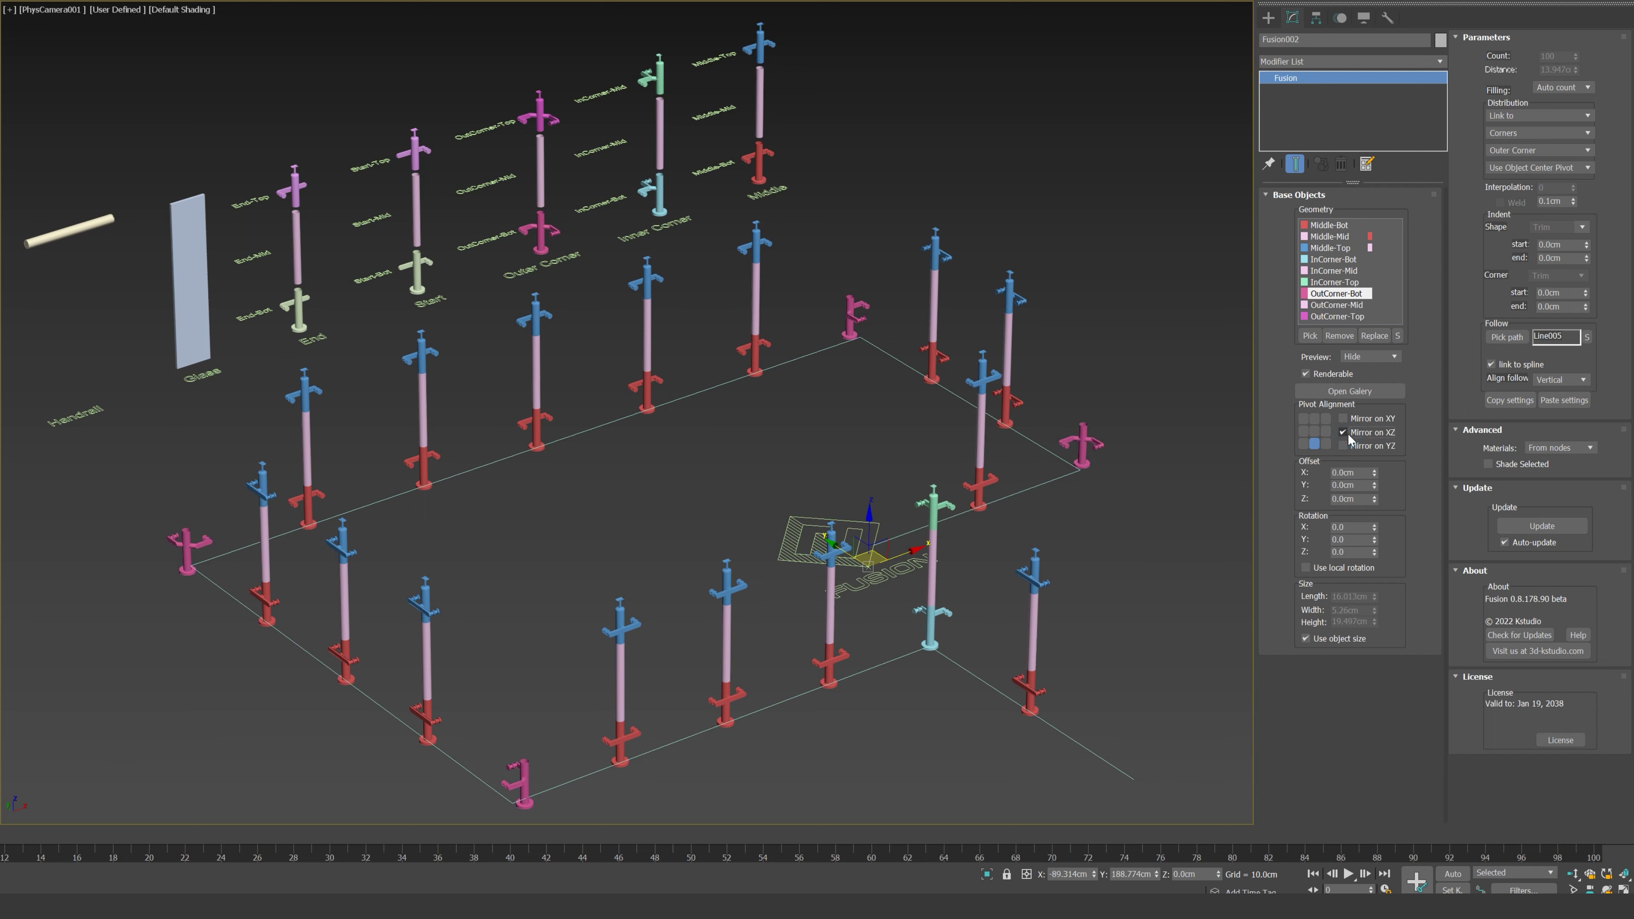
Step: Mirror OutCorner-Bot on YZ as well
left_click(1343, 445)
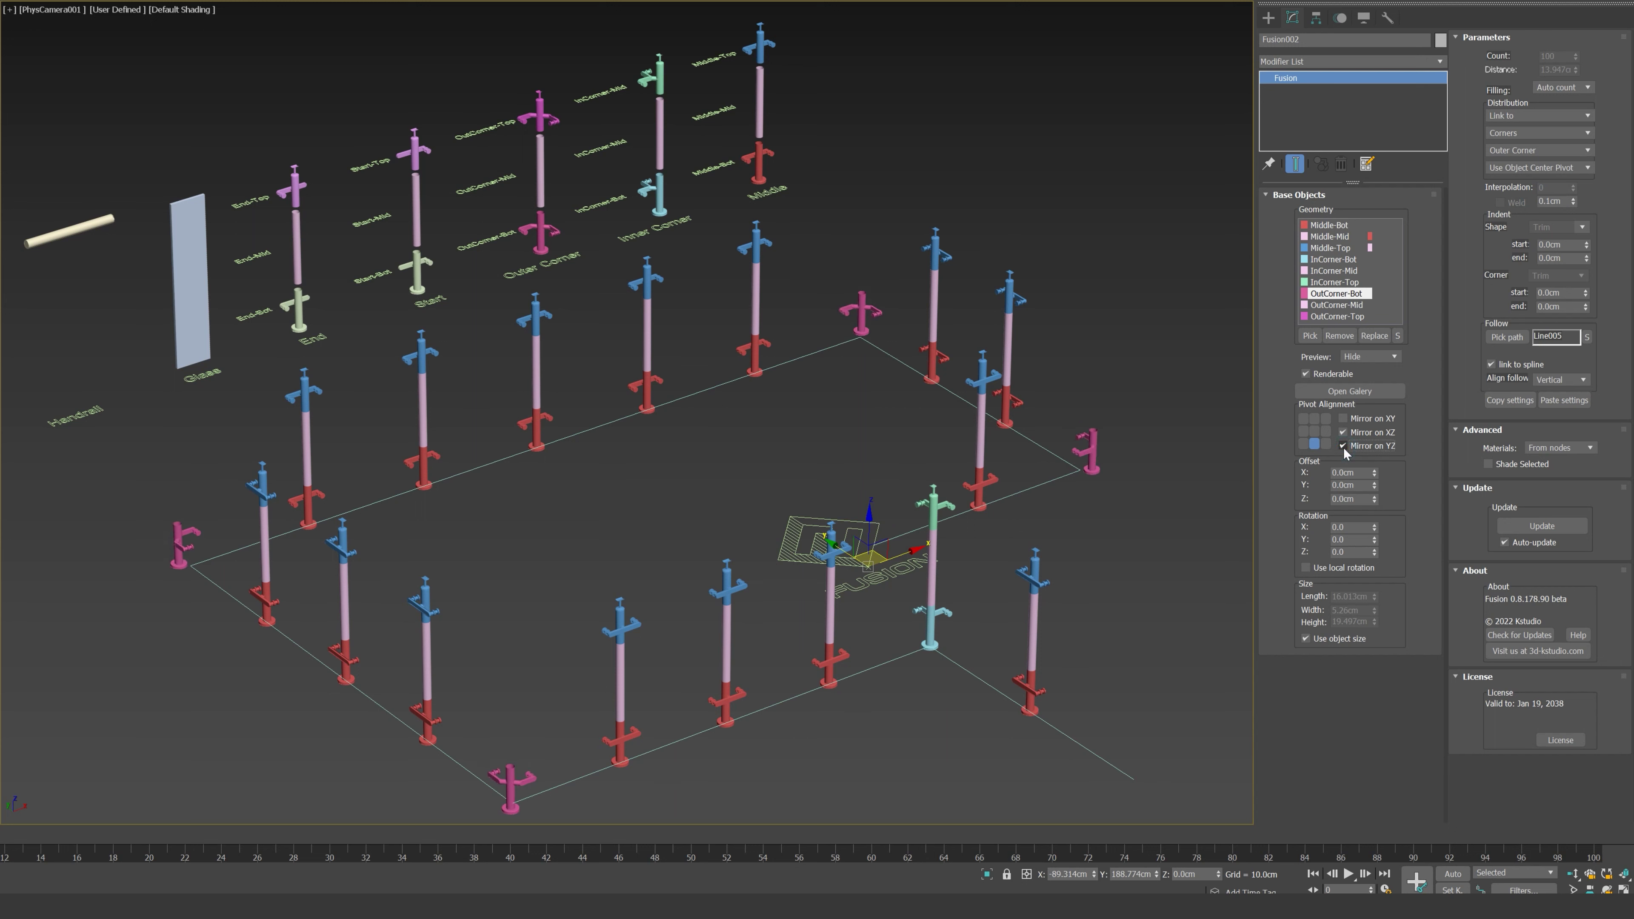
Step: Set OutCorner-Mid's preview to Full Mesh and align its pivot at the bottom centre
left_click(1346, 305)
left_click(1355, 356)
left_click(1355, 359)
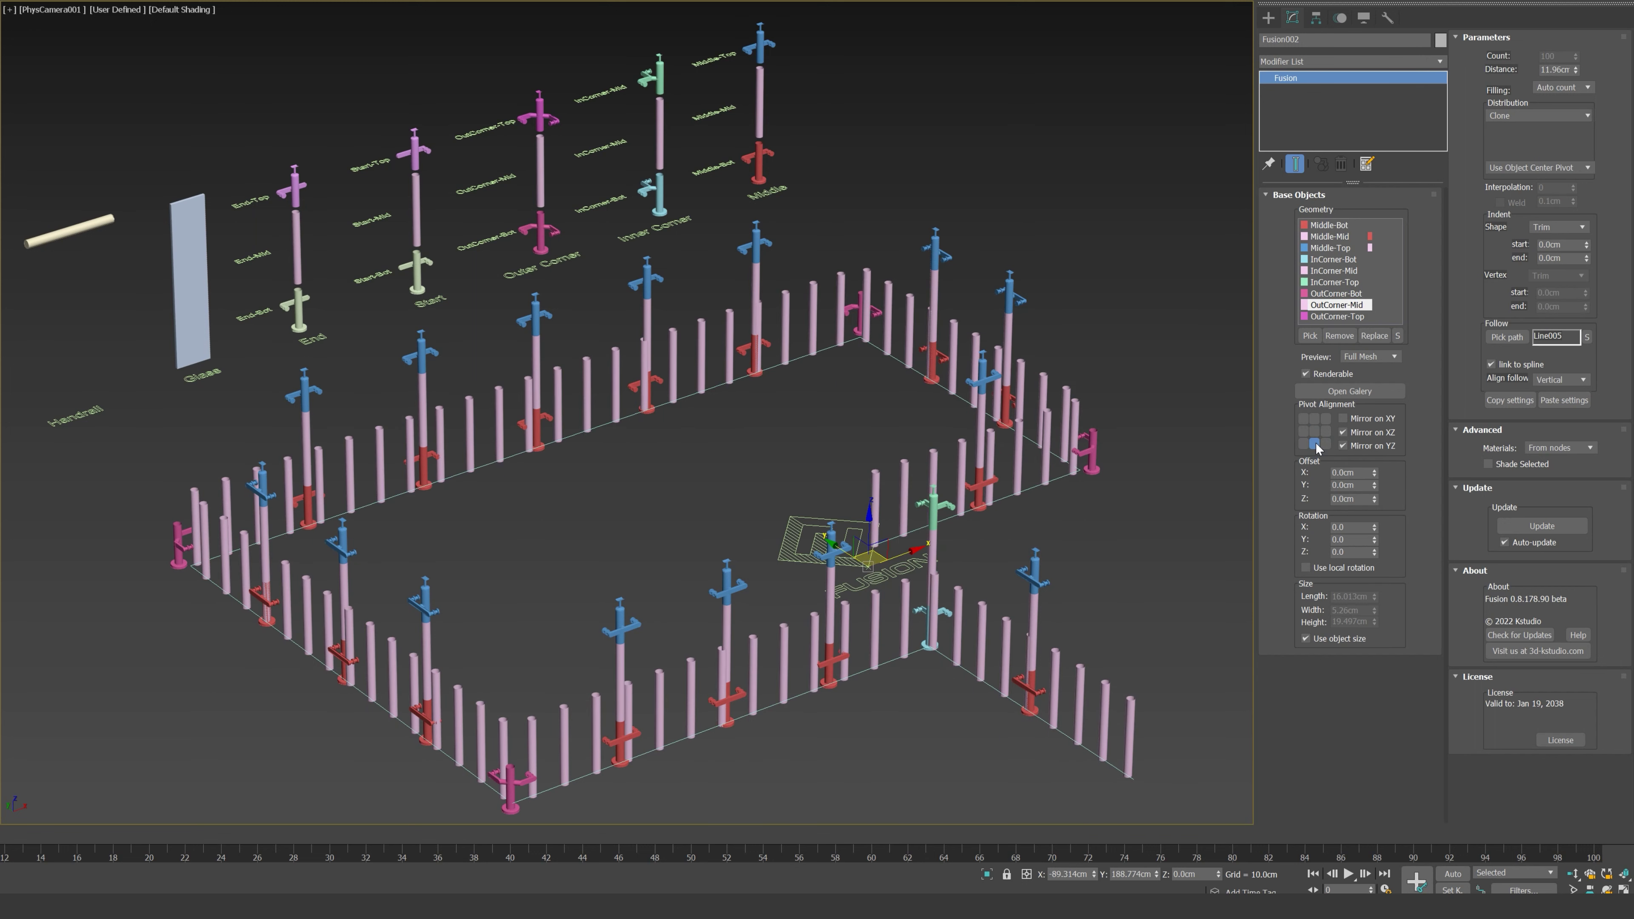
Step: Link OutCorner-Mid to the object OutCorner-Bot, using the object's pivot alignment as the link point
left_click(1516, 119)
left_click(1513, 155)
left_click(1516, 133)
left_click(1513, 156)
left_click(1516, 152)
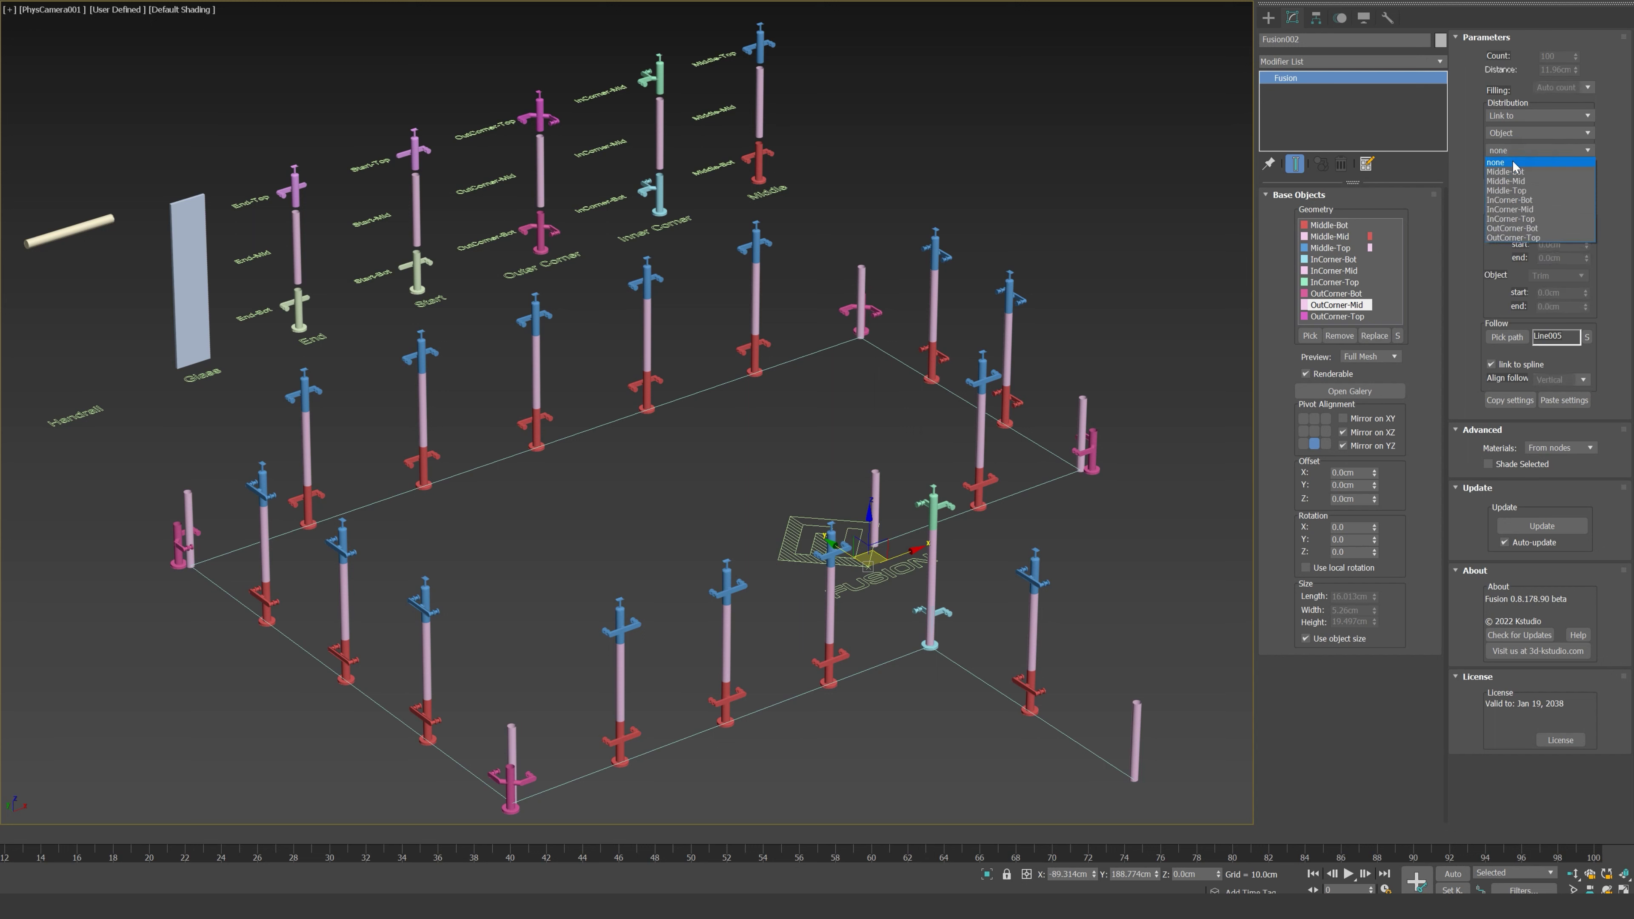
left_click(1513, 230)
left_click(1538, 167)
left_click(1527, 193)
Step: Set OutCorner-Top's preview to Full Mesh and align its pivot at the bottom centre
left_click(1337, 316)
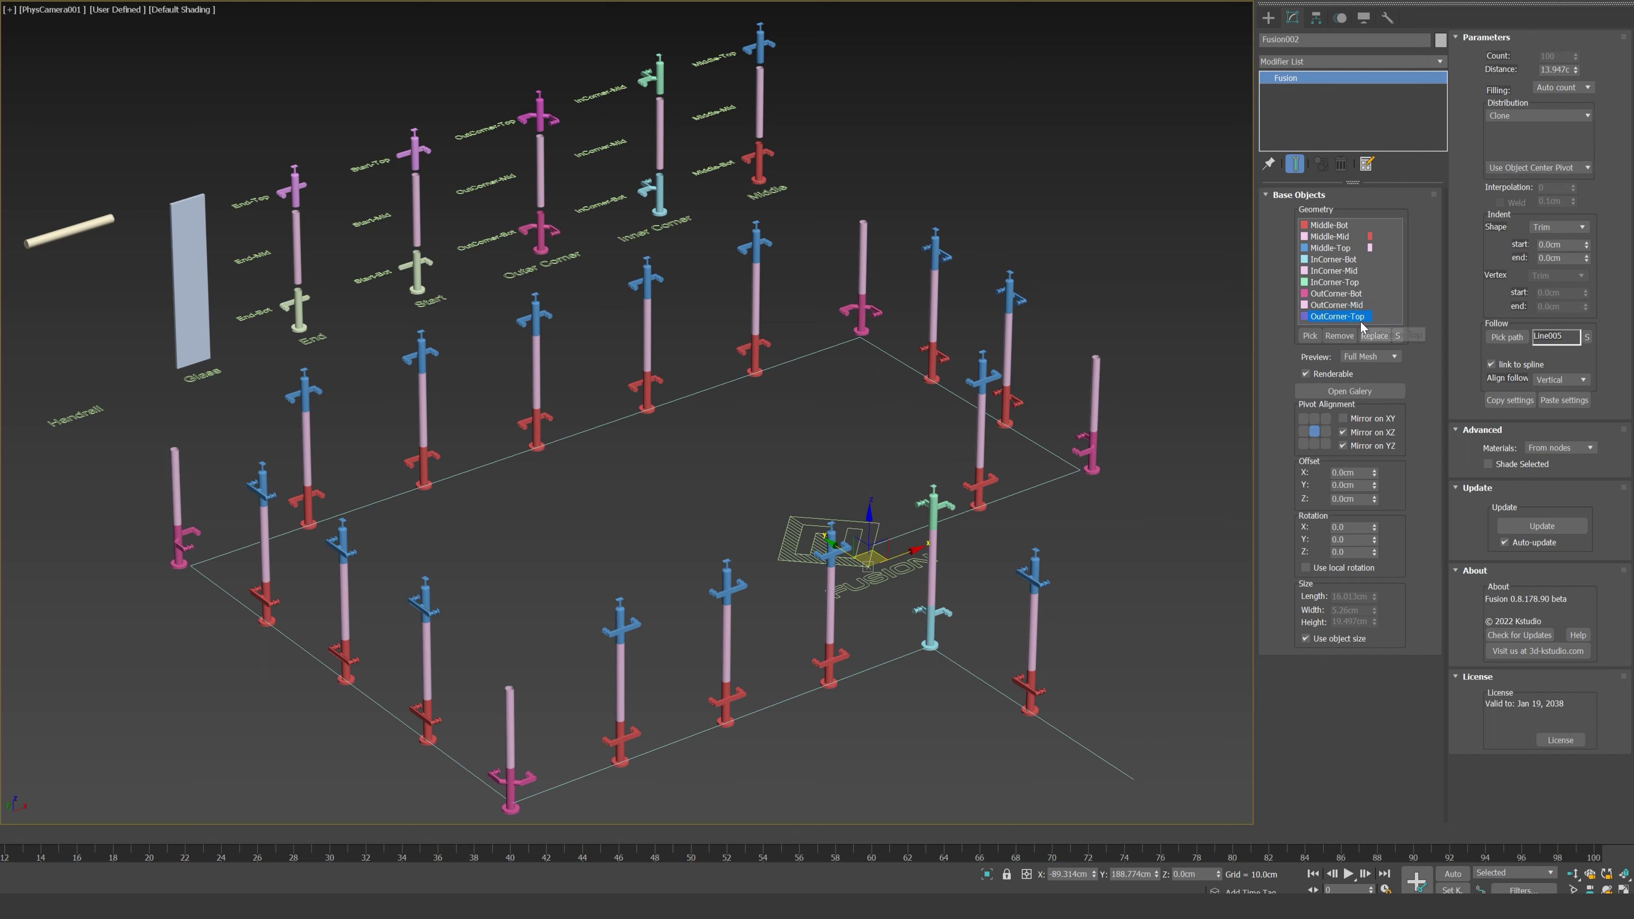
left_click(1370, 356)
left_click(1373, 368)
left_click(1314, 444)
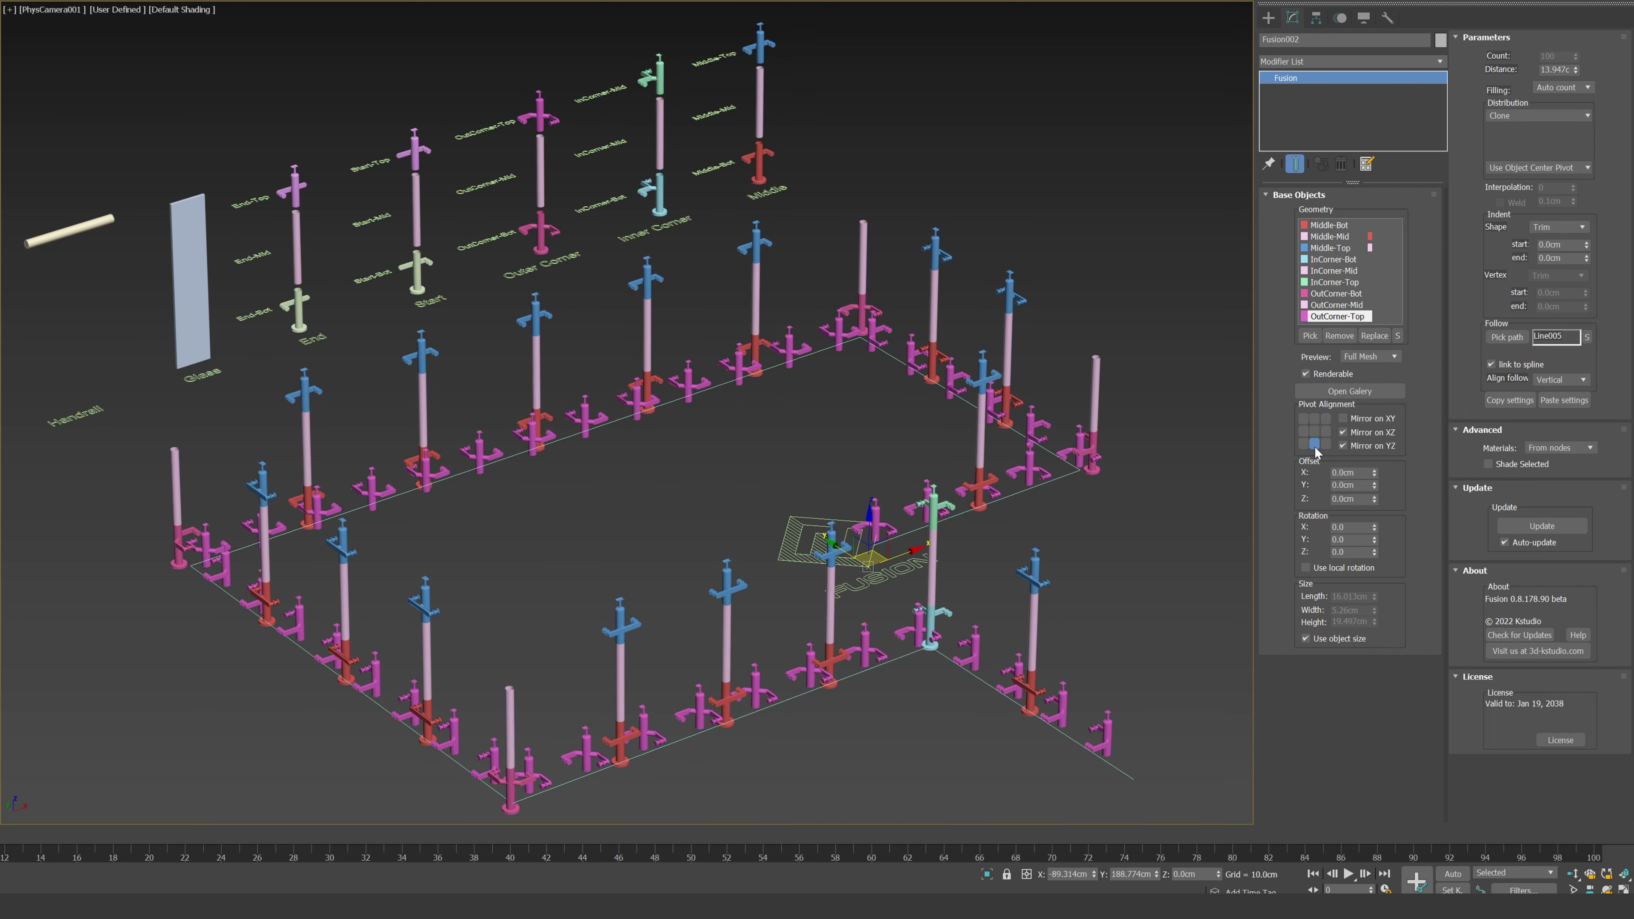
Step: Link OutCorner-Top to the object OutCorner-Mid, using the object's pivot alignment as the link point
left_click(1538, 115)
left_click(1522, 147)
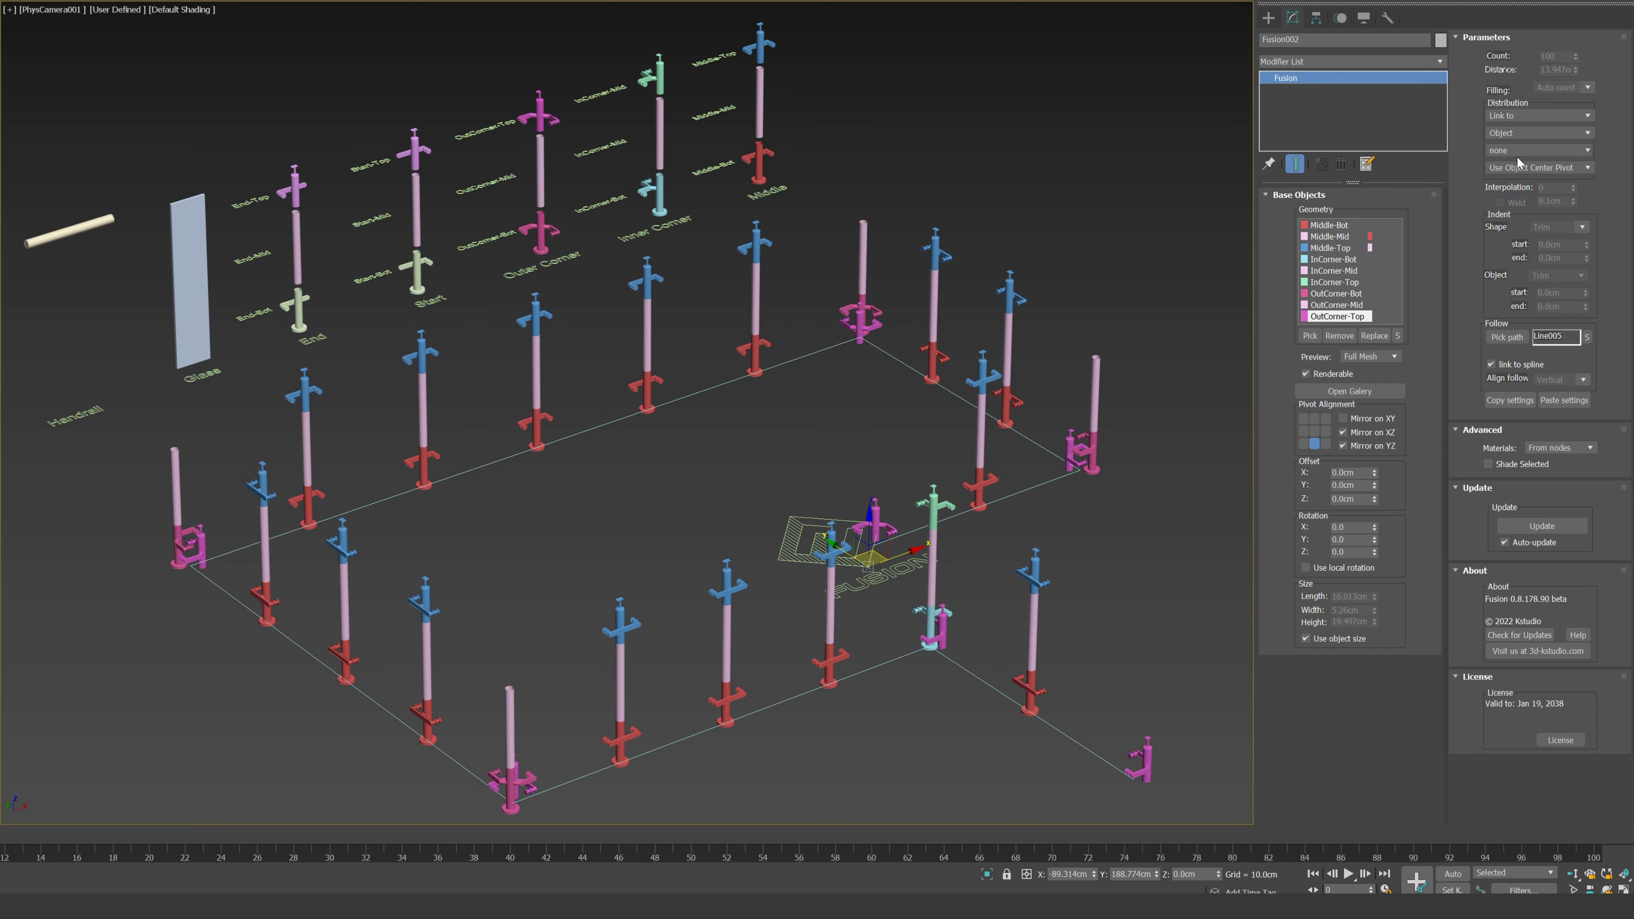
left_click(1538, 150)
left_click(1510, 240)
left_click(1537, 167)
left_click(1515, 201)
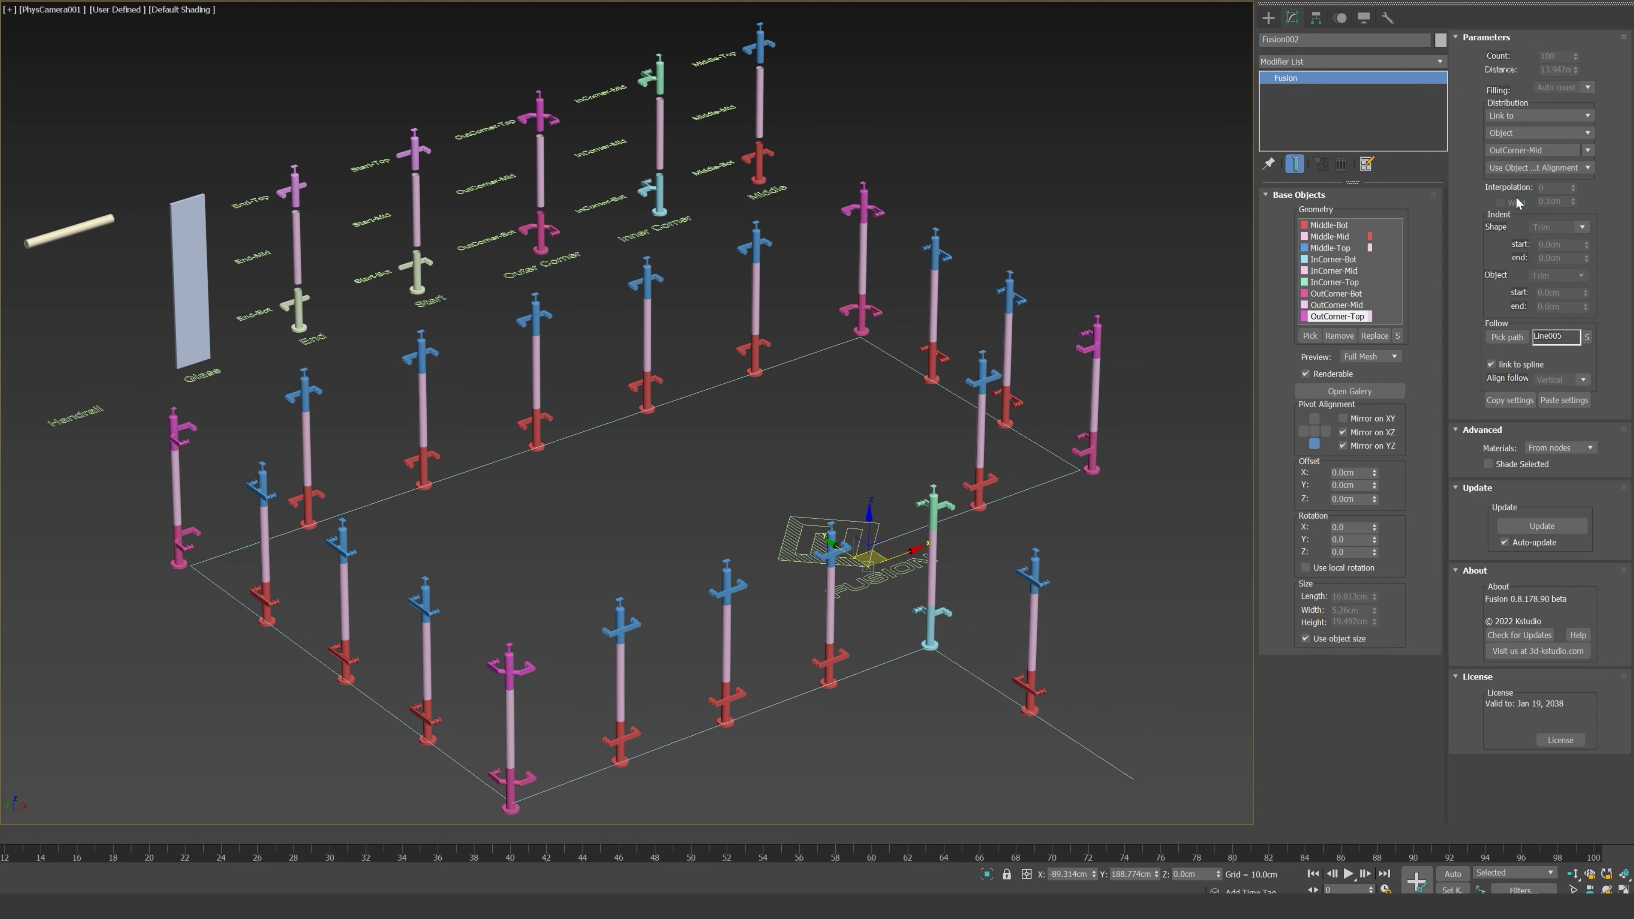
Step: Add the start post parts Start-Bot and Start-Mid from the scene to the base objects
left_click(1309, 336)
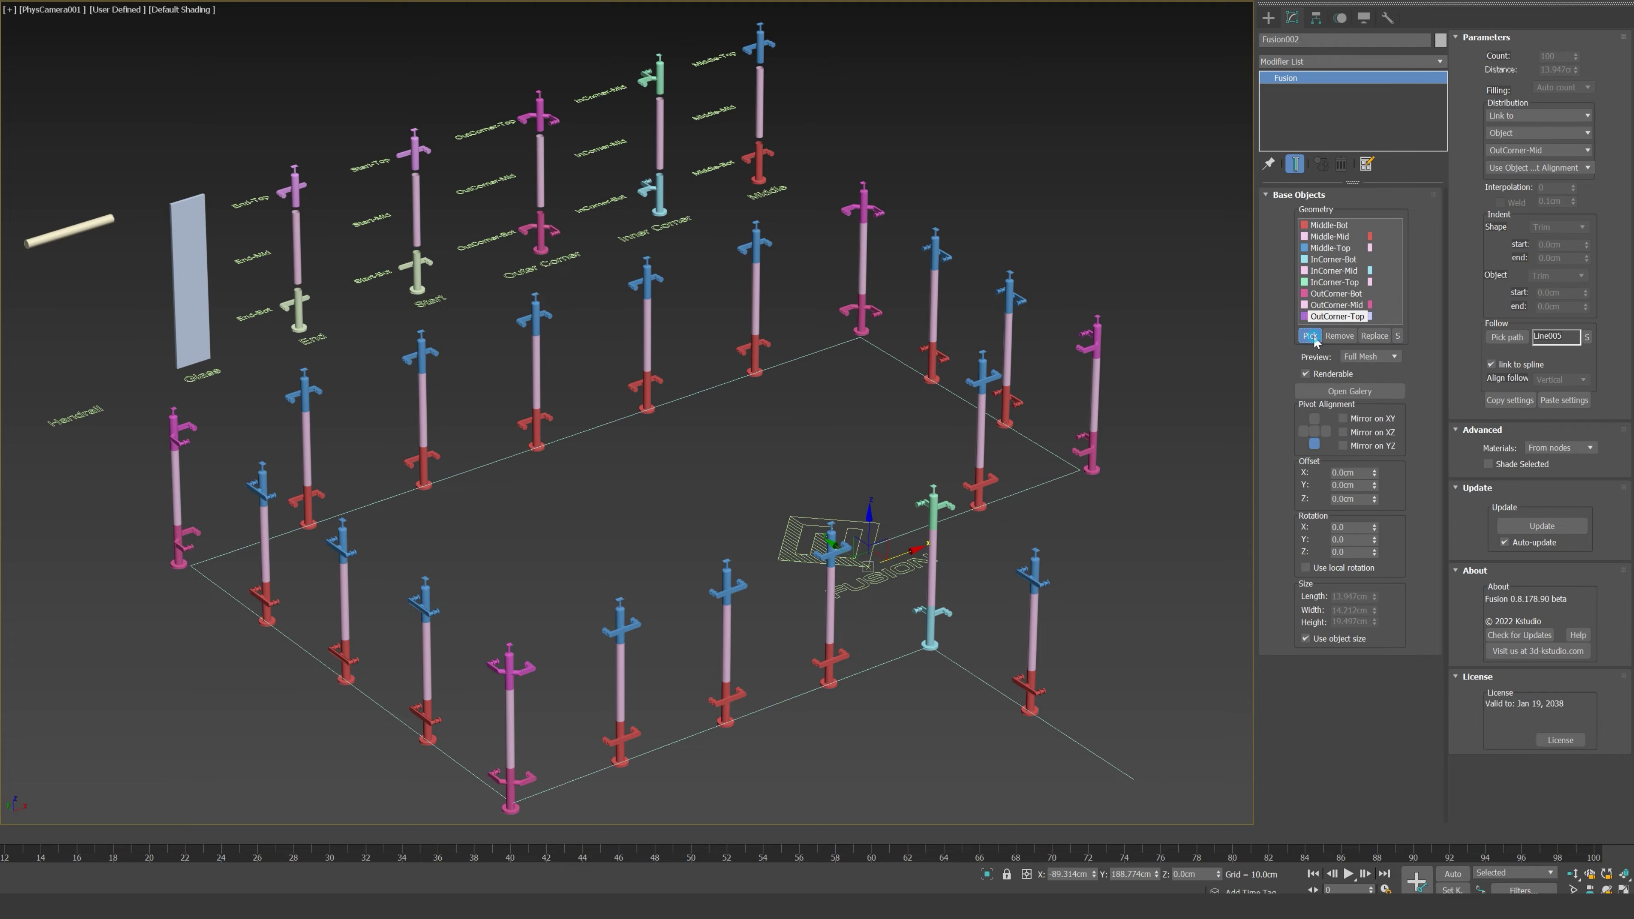
left_click(418, 261)
left_click(416, 212)
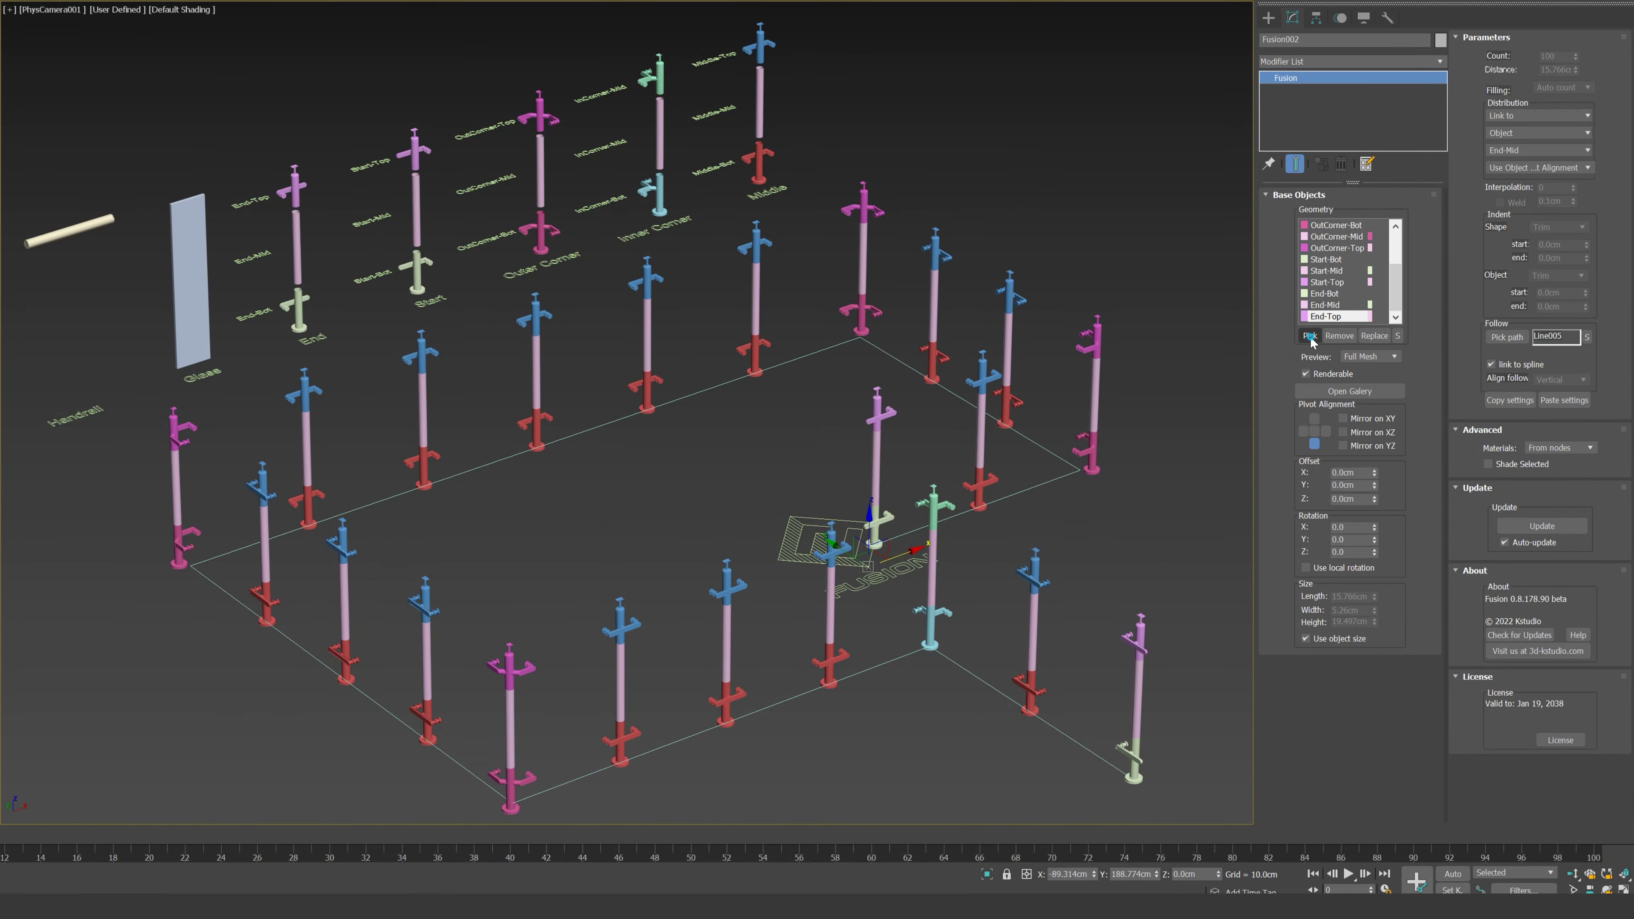
Step: Add the Glass panel to the base objects with a bottom-centre pivot and set its distribution to Stretch to
left_click(202, 315)
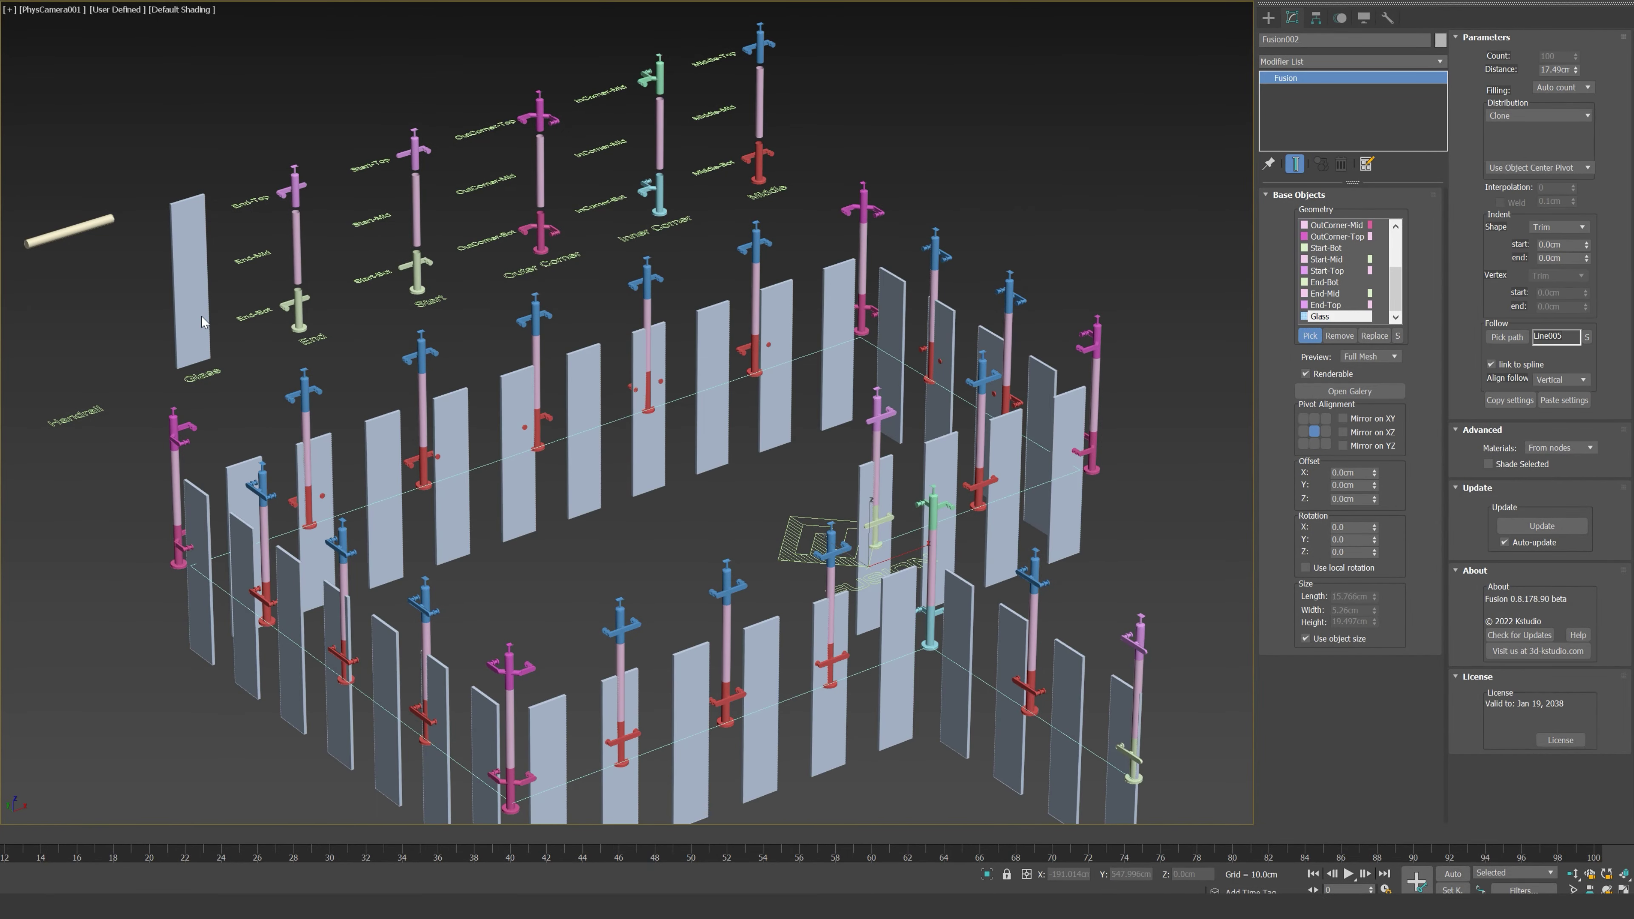
left_click(1316, 445)
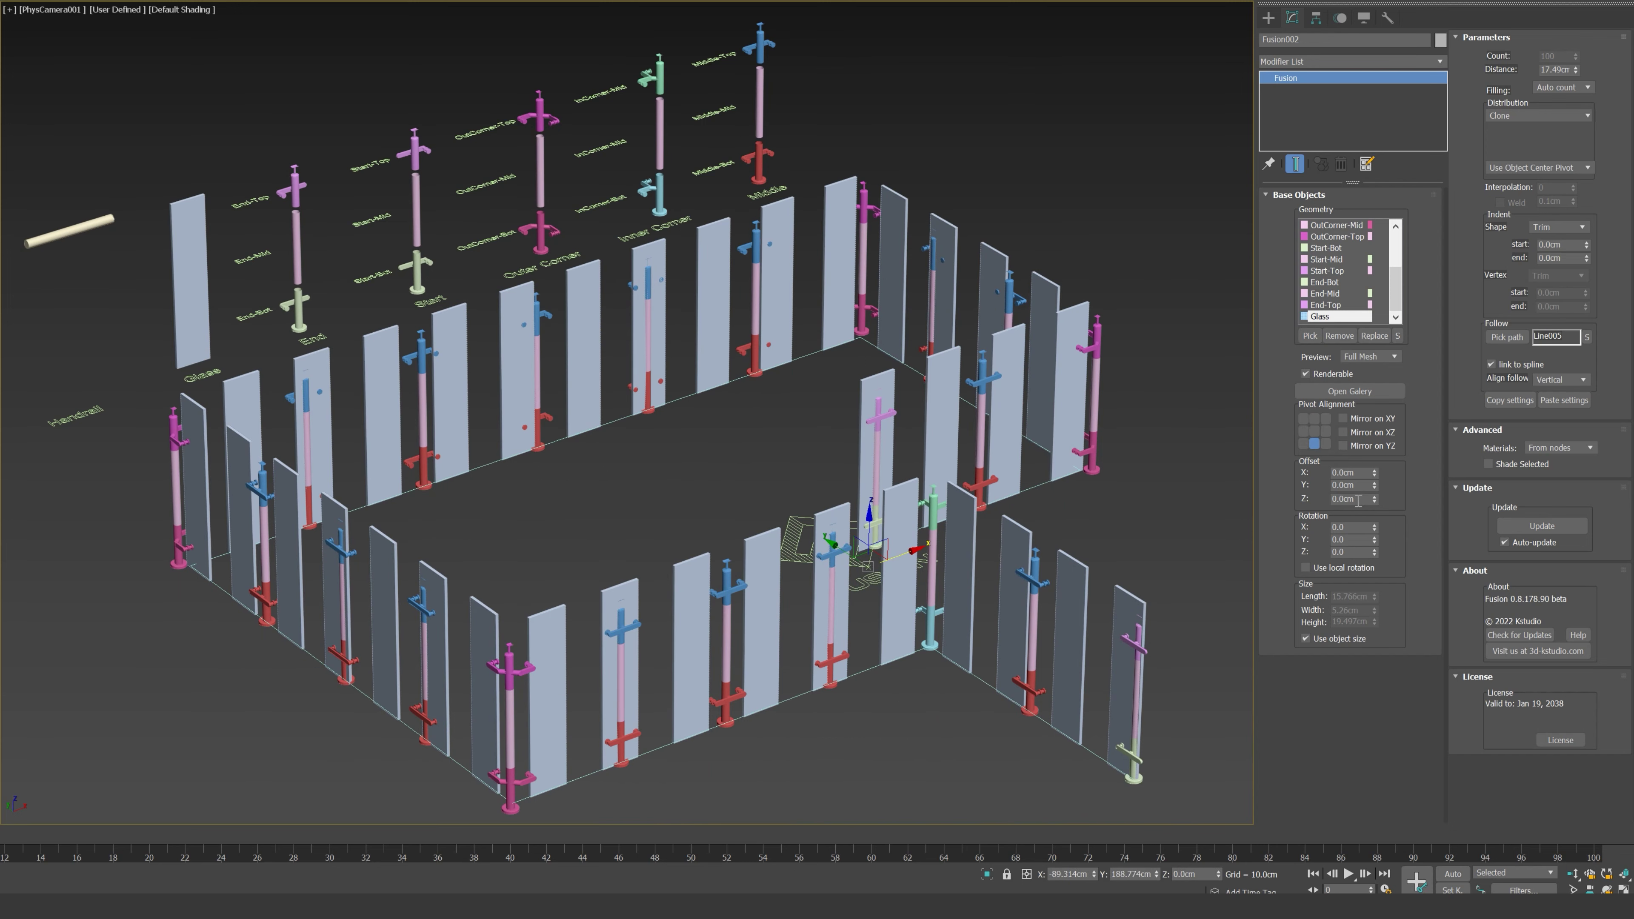
left_click(1529, 117)
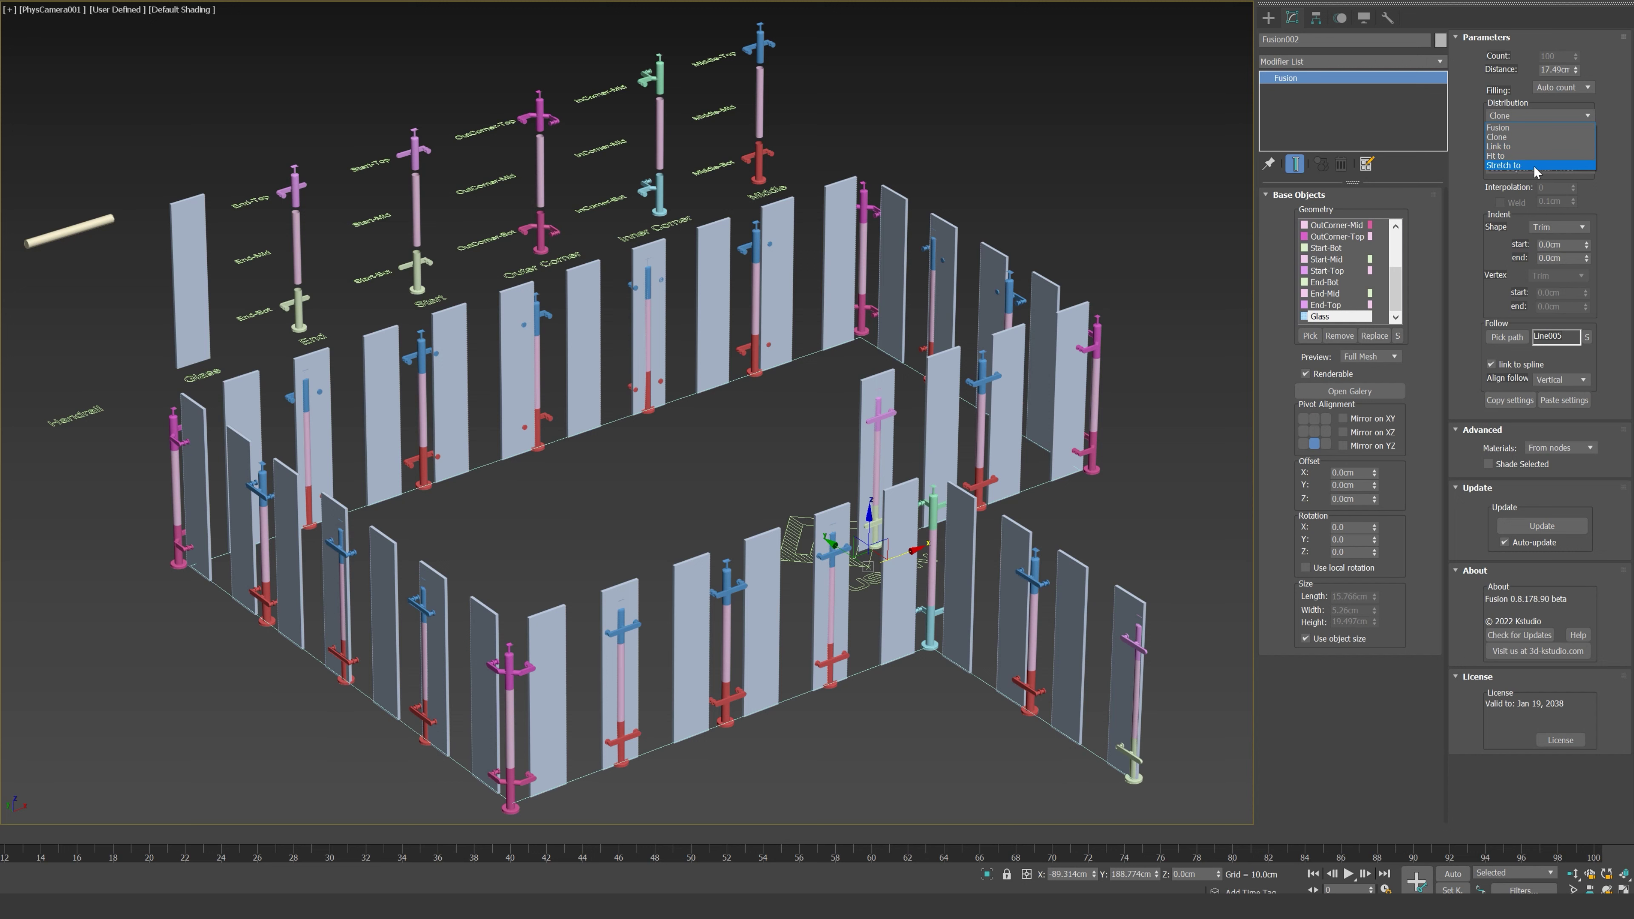
left_click(1506, 165)
Step: Stretch the Glass panels between objects, using Middle-Bot as the target object
left_click(1537, 136)
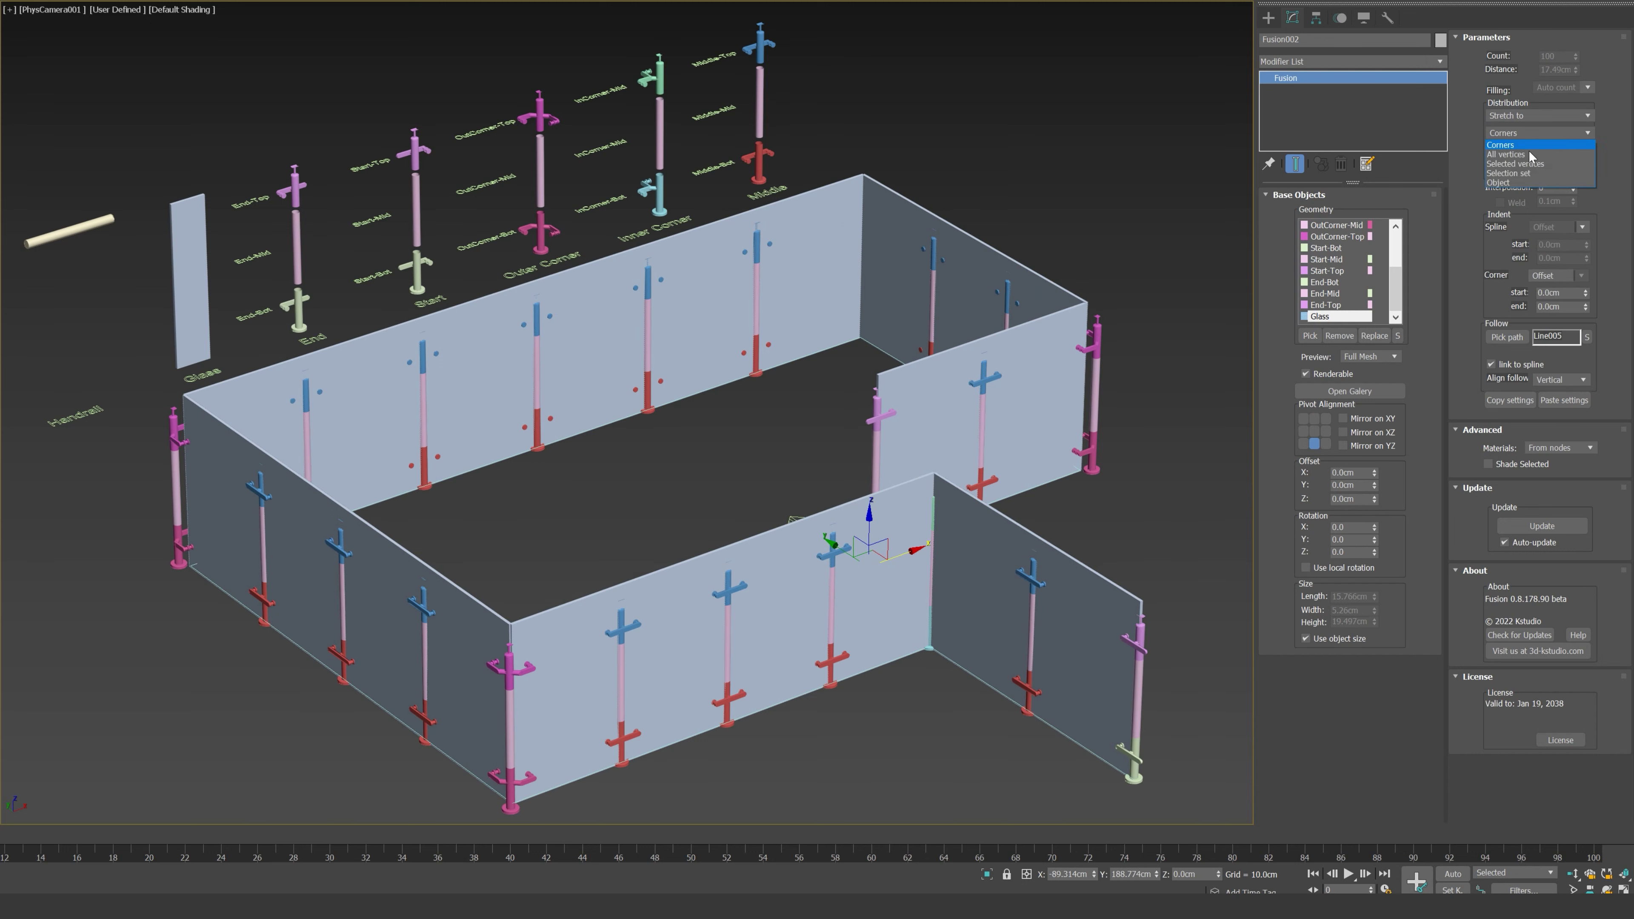
left_click(1521, 181)
left_click(1537, 152)
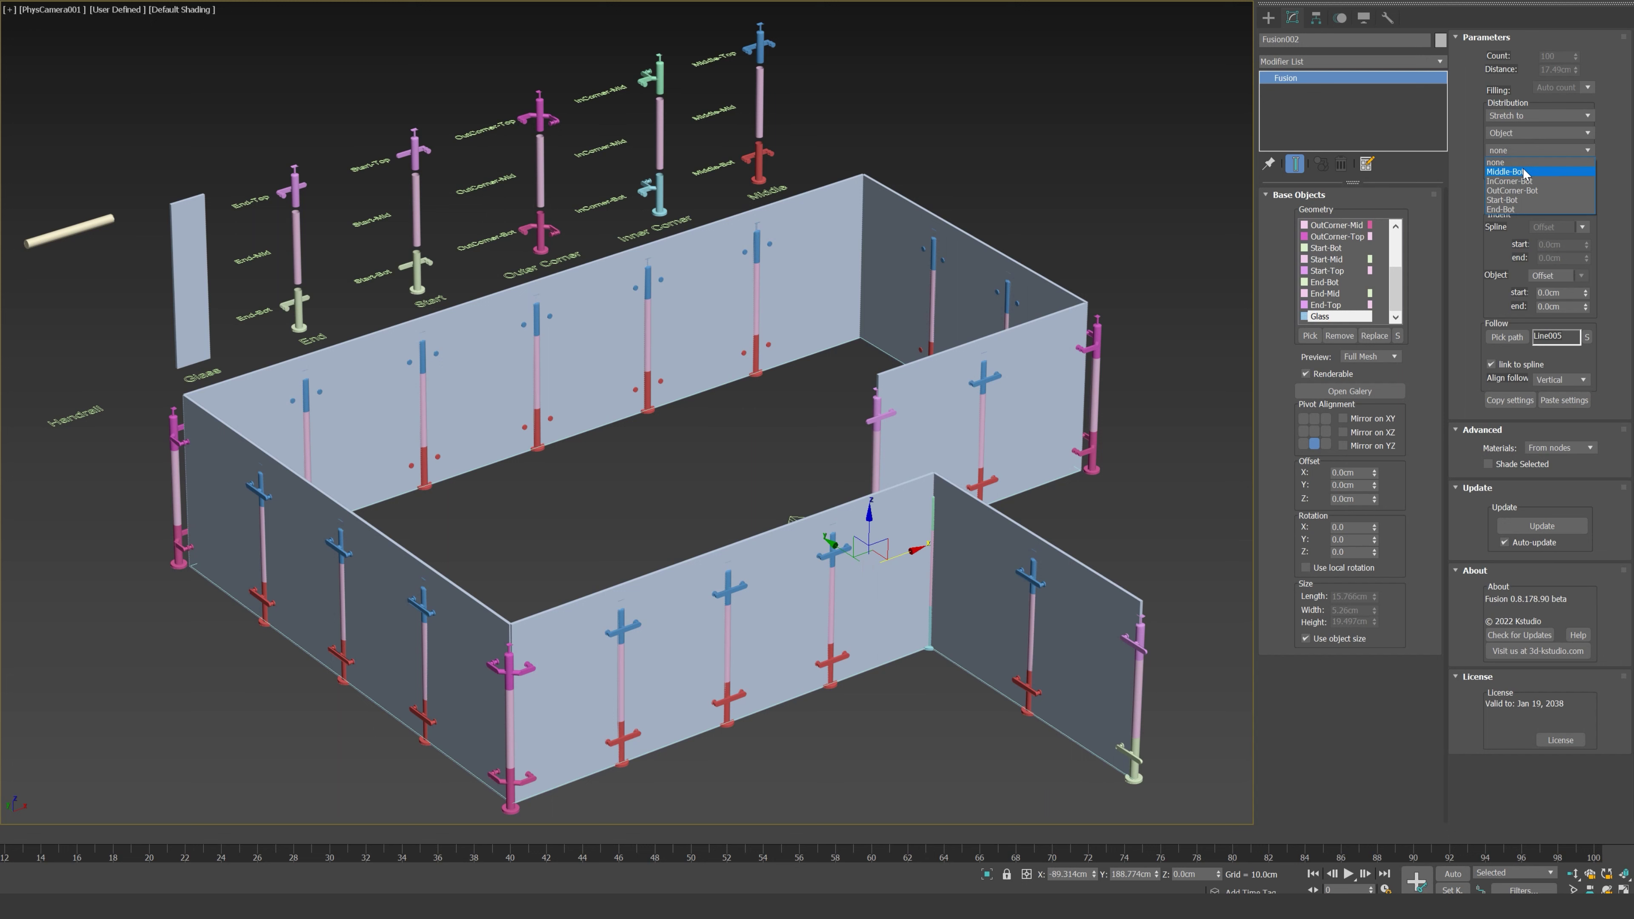
left_click(1523, 172)
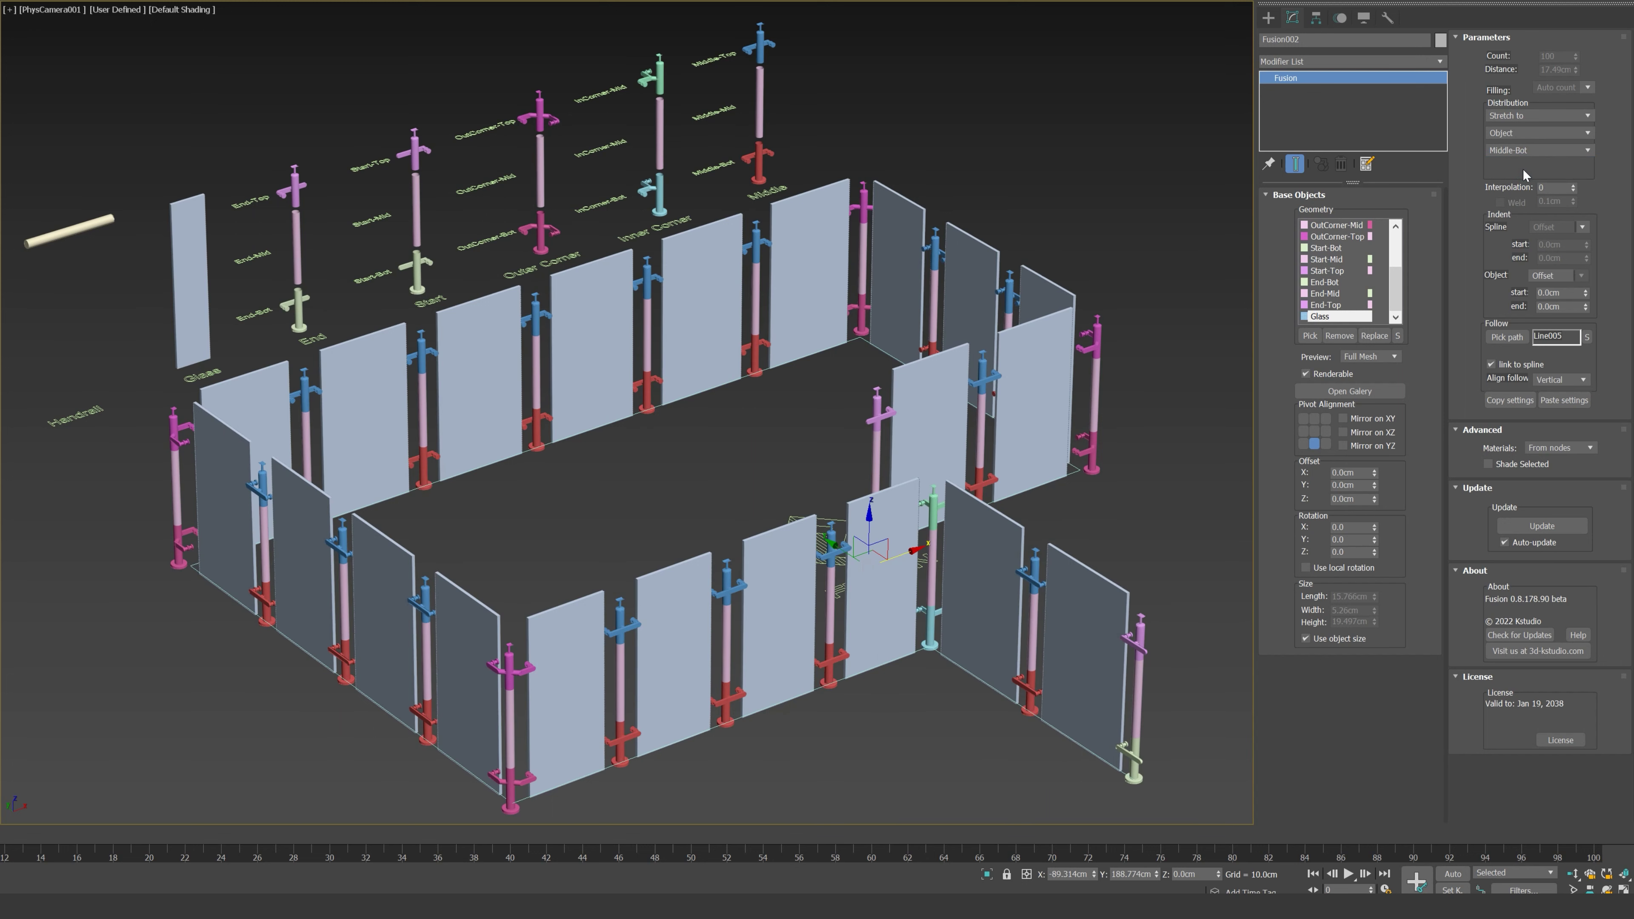
Step: Set the Glass object indent to -3 cm at both start and end, and its Z offset to 8 cm
double_click(1563, 294)
type("-3")
key("Return")
double_click(1571, 306)
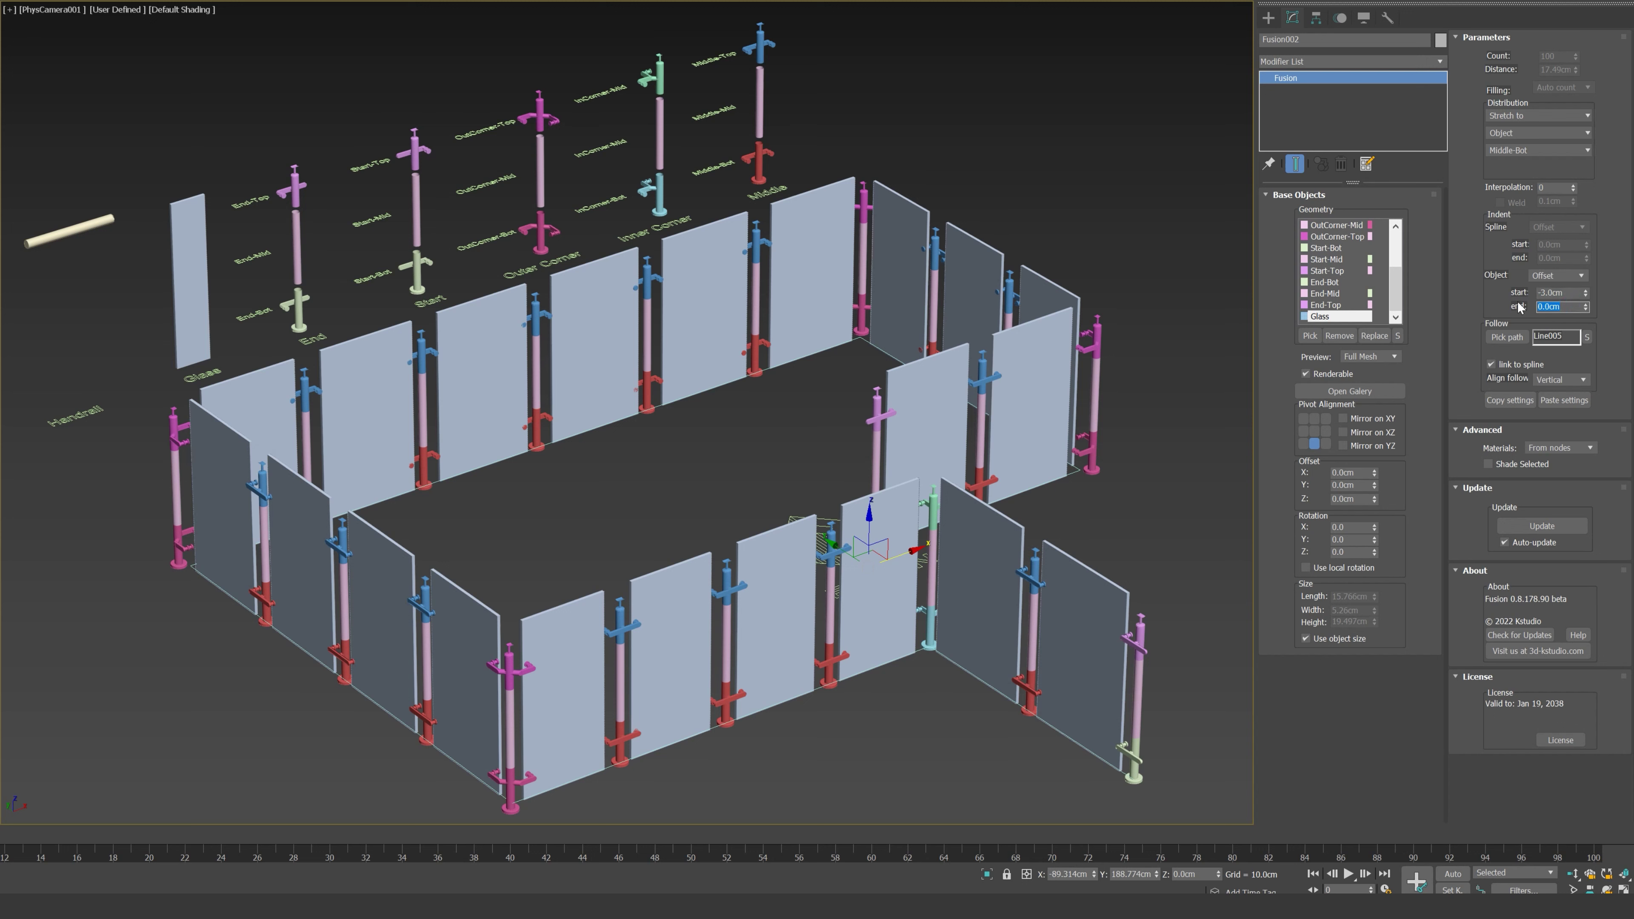
key("Return")
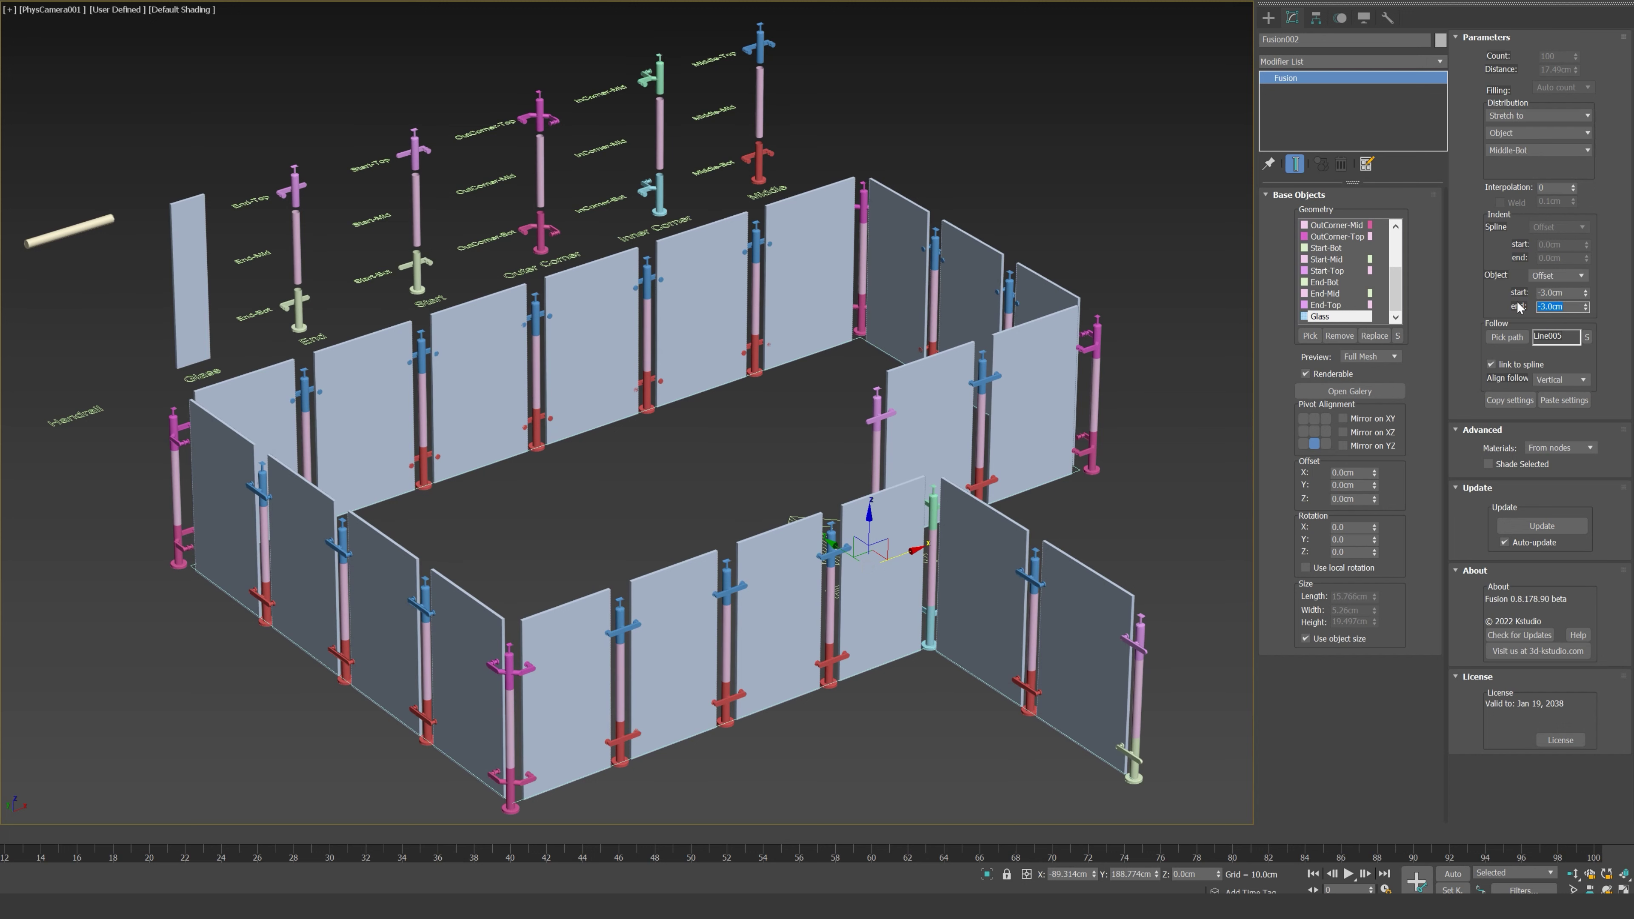
double_click(1360, 498)
key("Return")
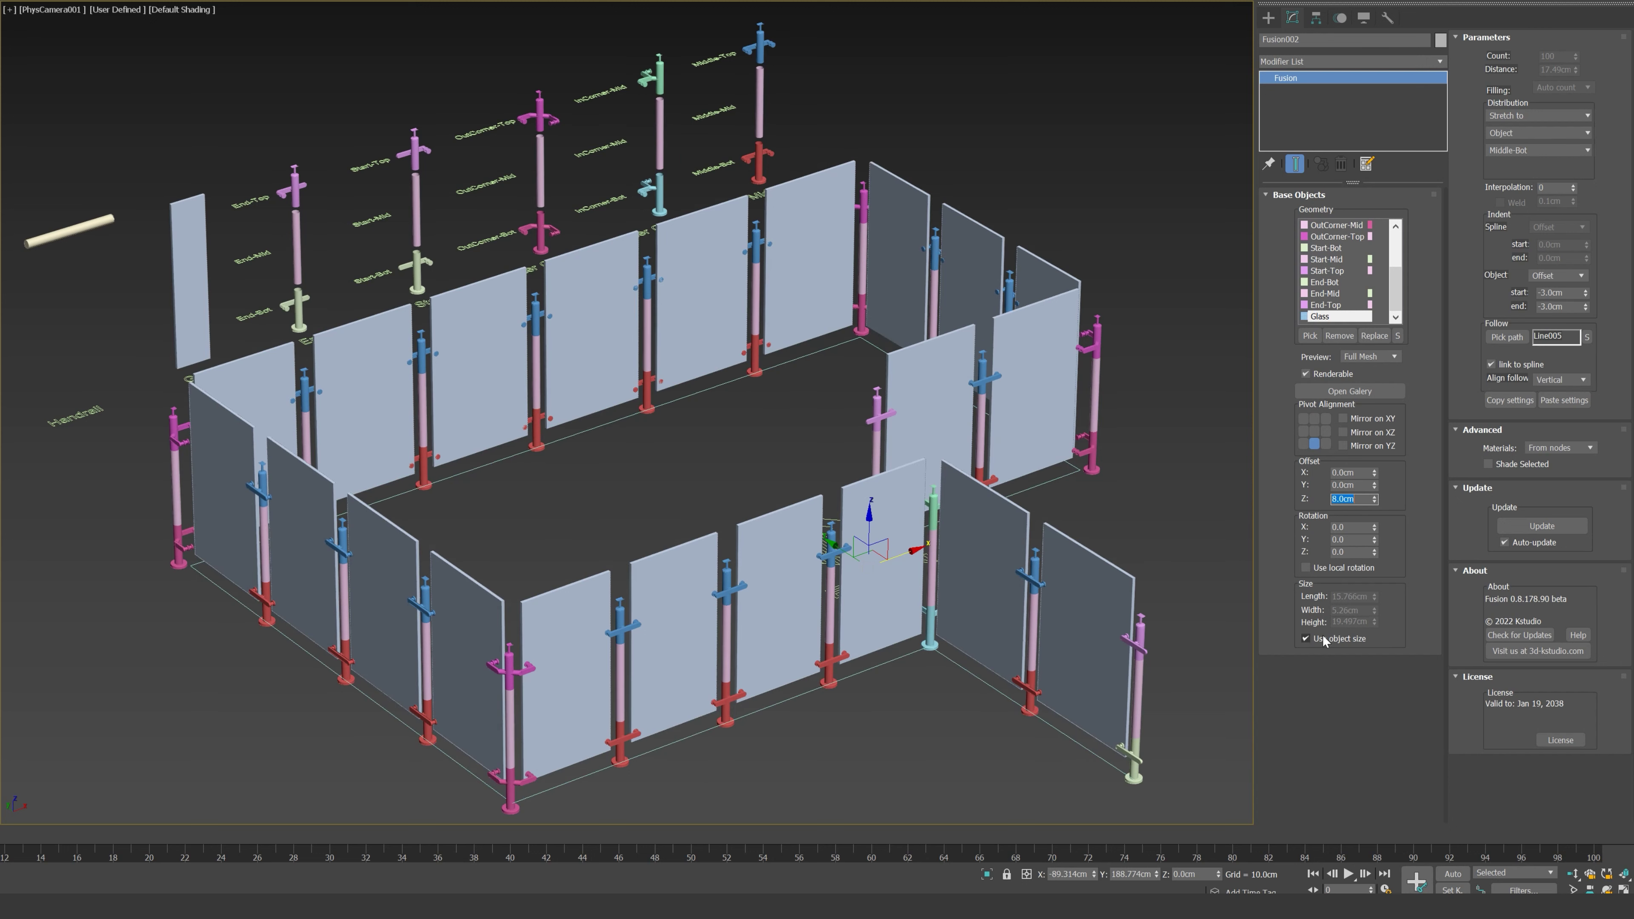
Step: Turn off Use object size for the Glass and set its length to 17 cm, width to 1.5 cm and height to 60 cm
left_click(1306, 639)
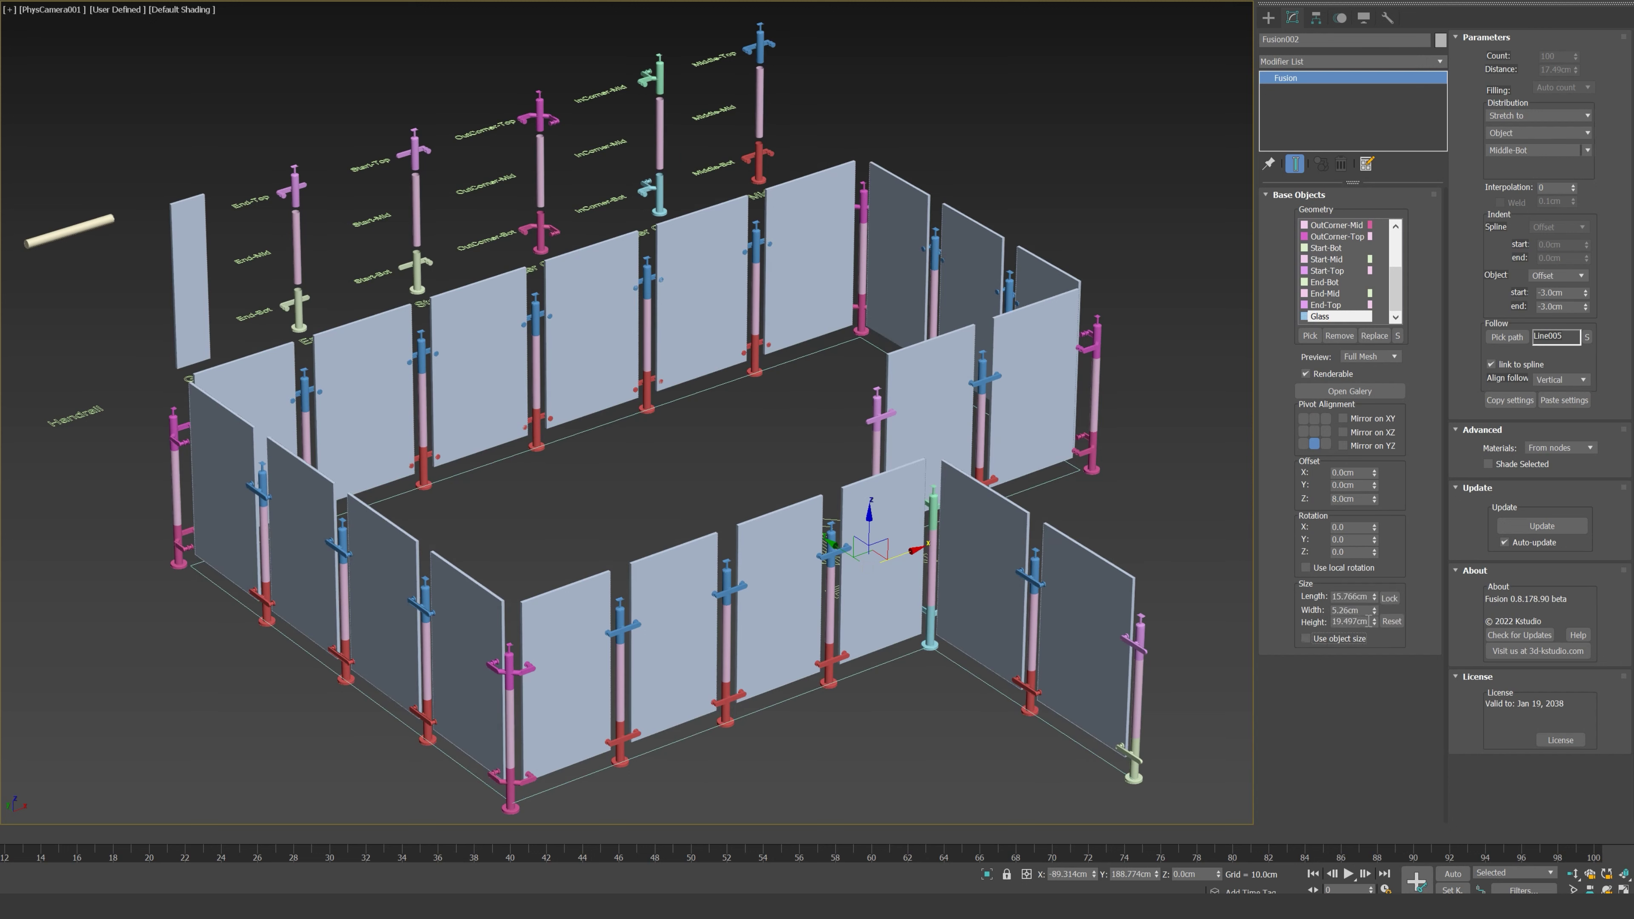
double_click(1367, 621)
double_click(1368, 597)
type("1")
left_click(1364, 609)
type("1.5")
key("Tab")
type("6")
Step: Add the Handrail to the base objects with a bottom-centre pivot and a Z offset of 74 cm
left_click(1309, 337)
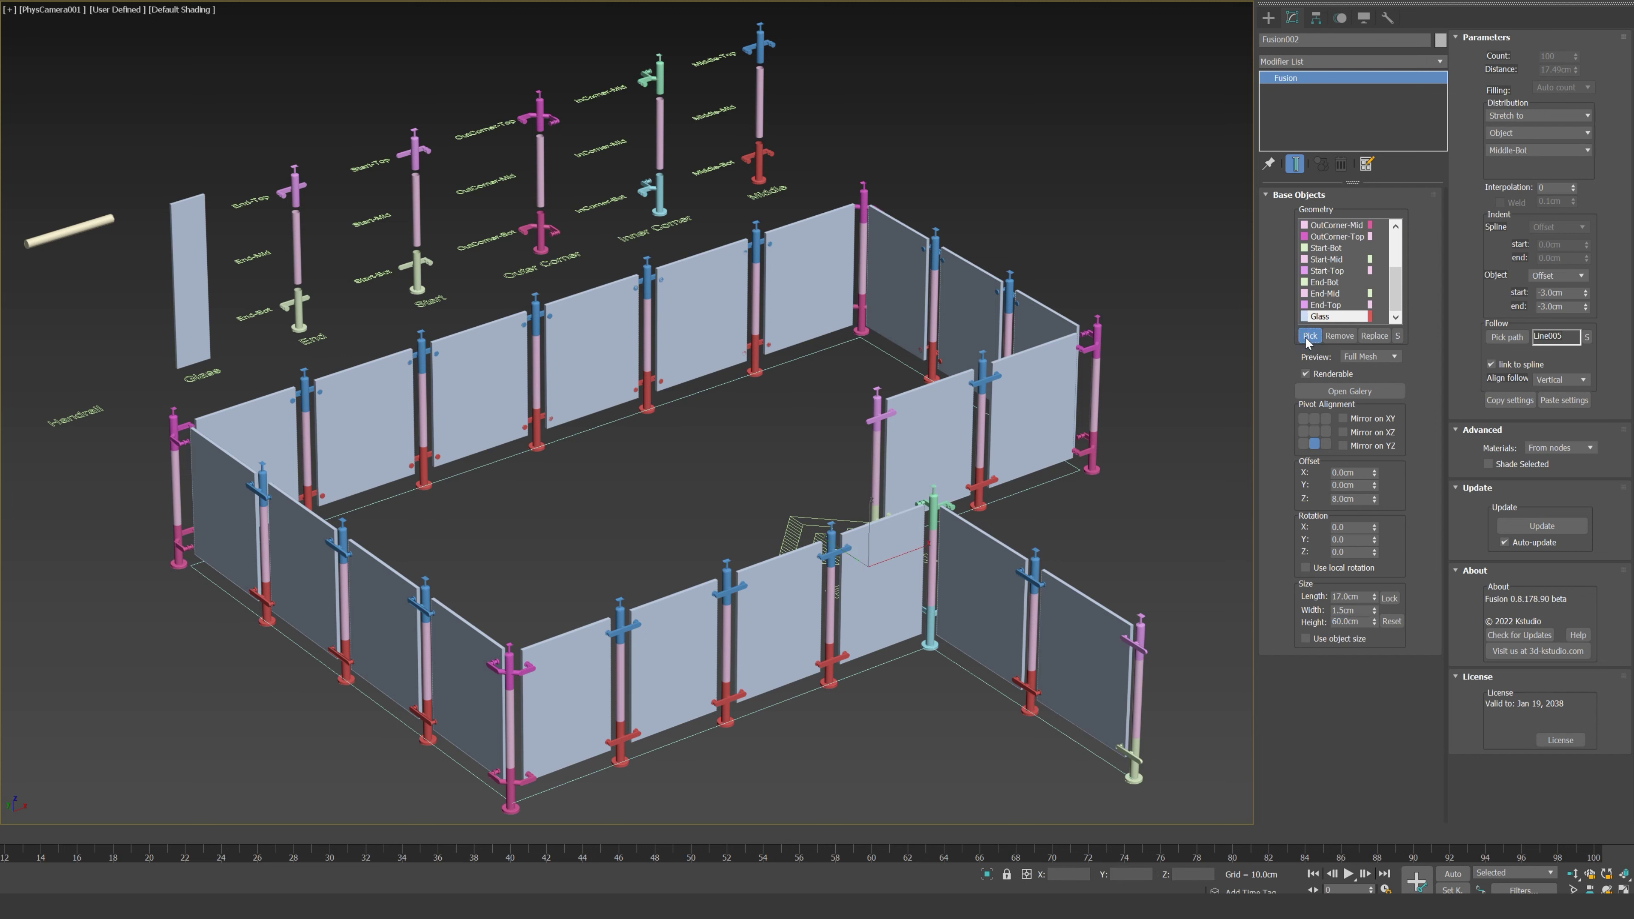
left_click(77, 229)
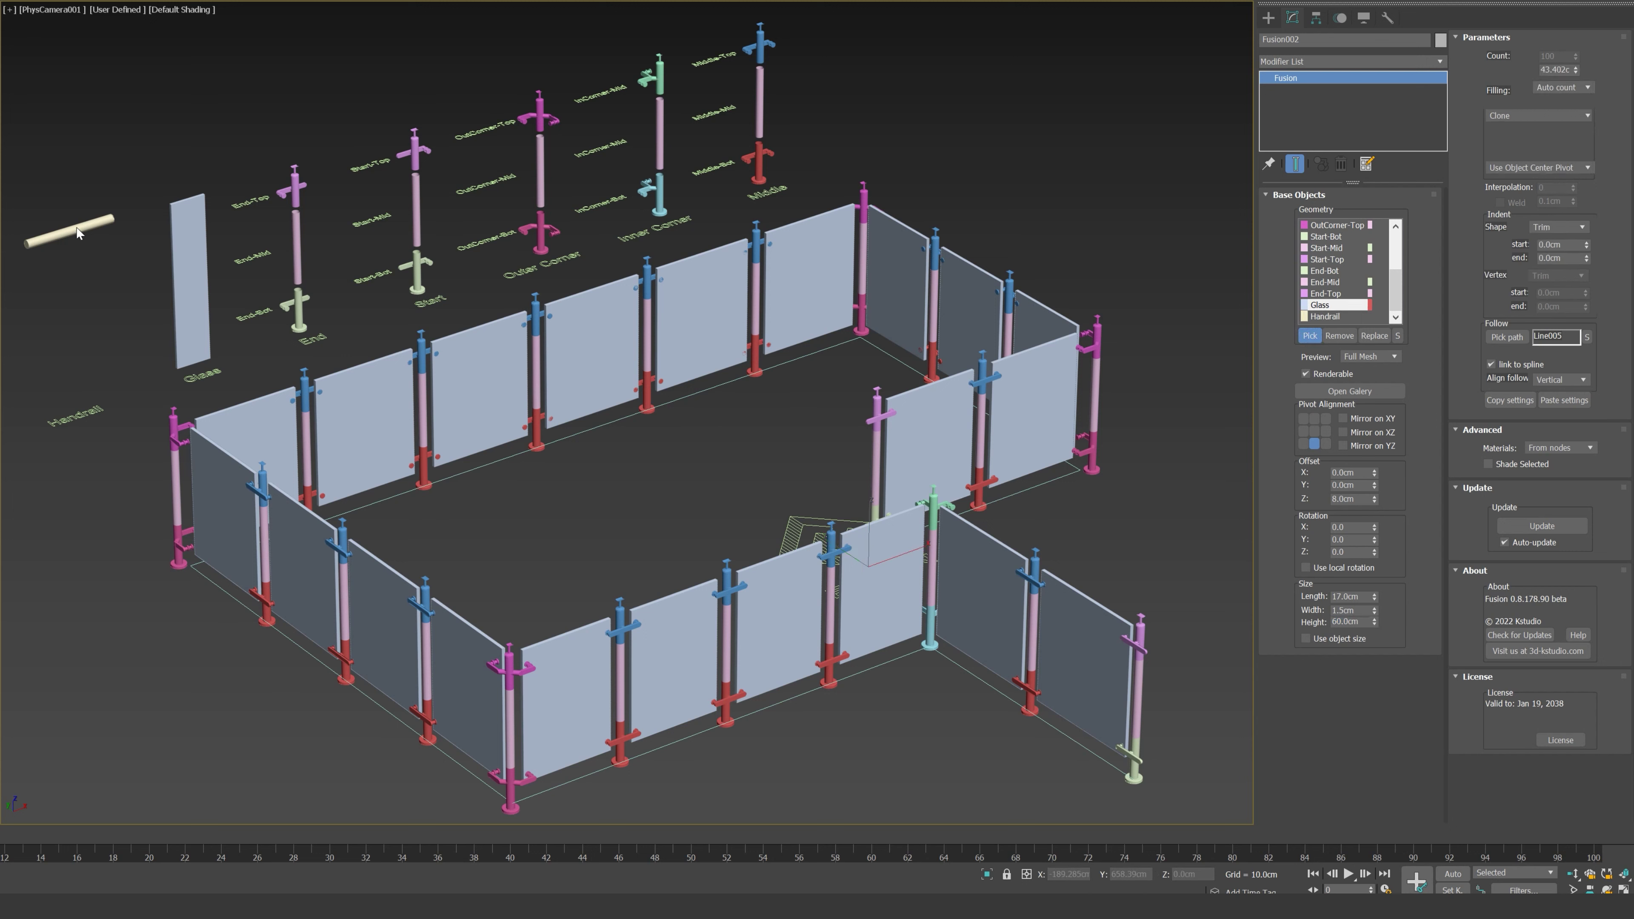
left_click(1315, 444)
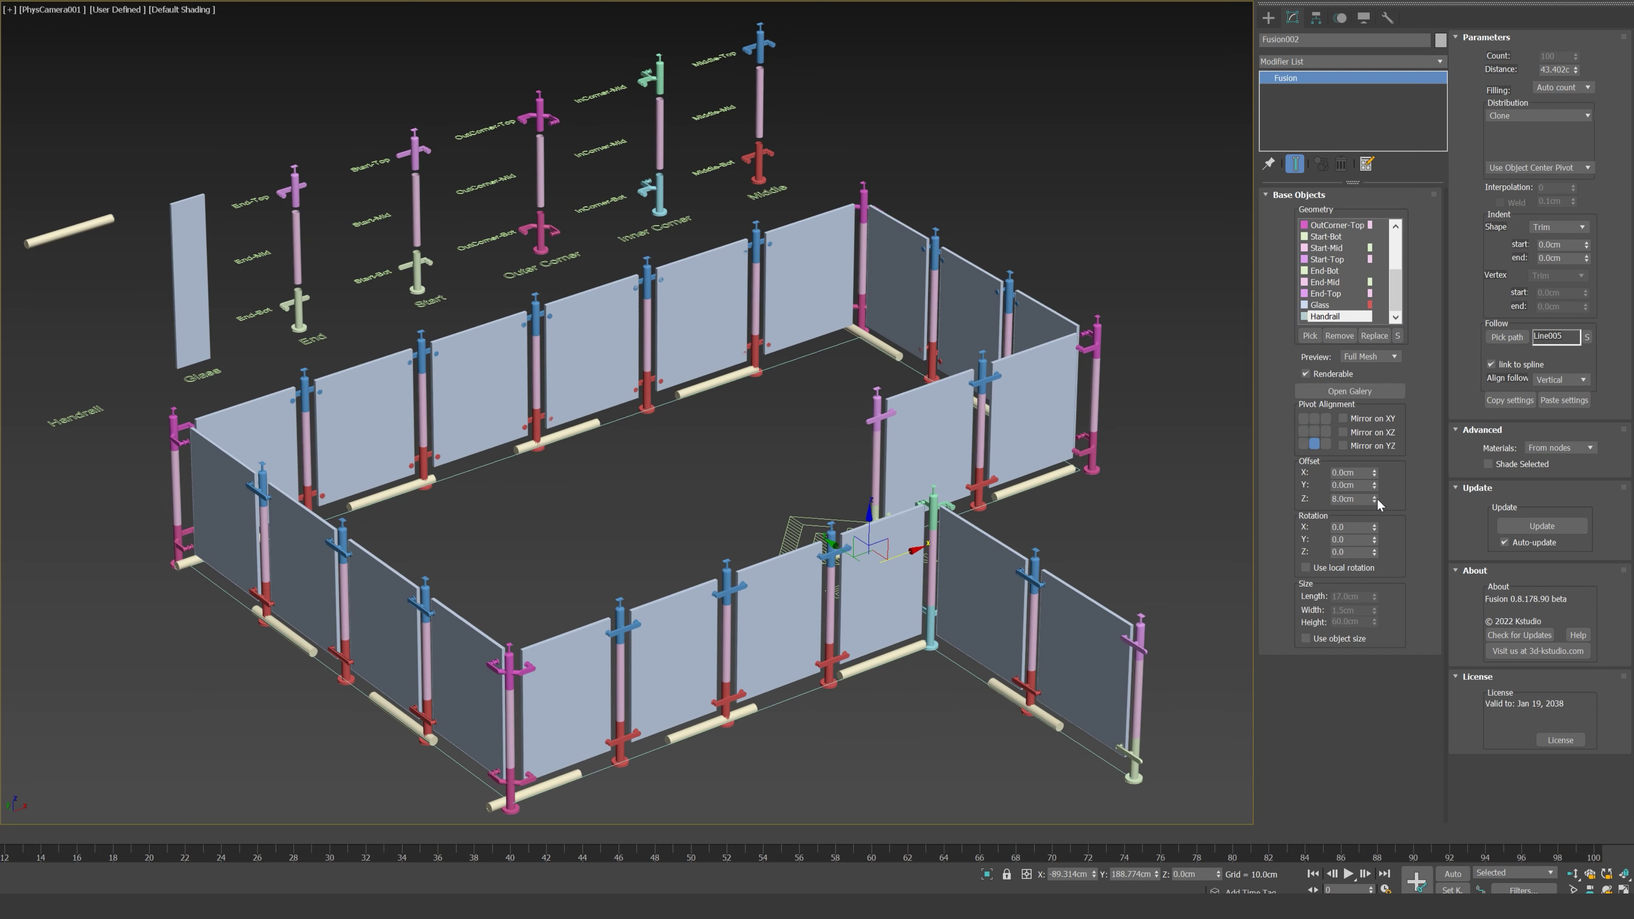
left_click_drag(1369, 499, 1319, 503)
key("Return")
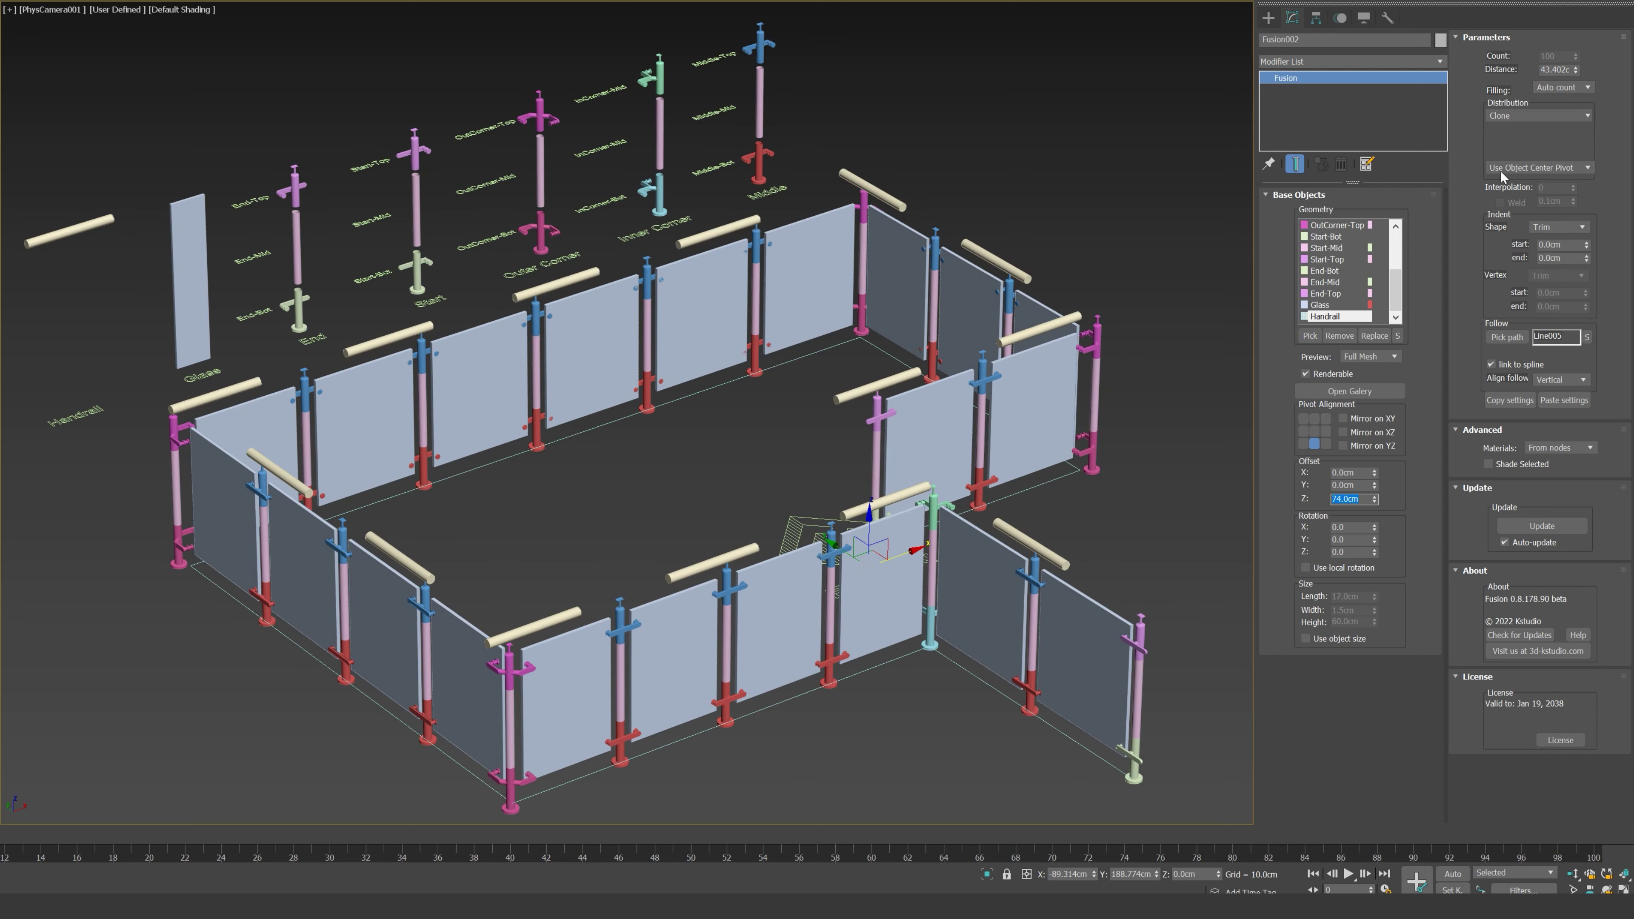
Step: Set the Handrail's distribution to Fusion and its distance to 0 cm to make it continuous
left_click(1534, 116)
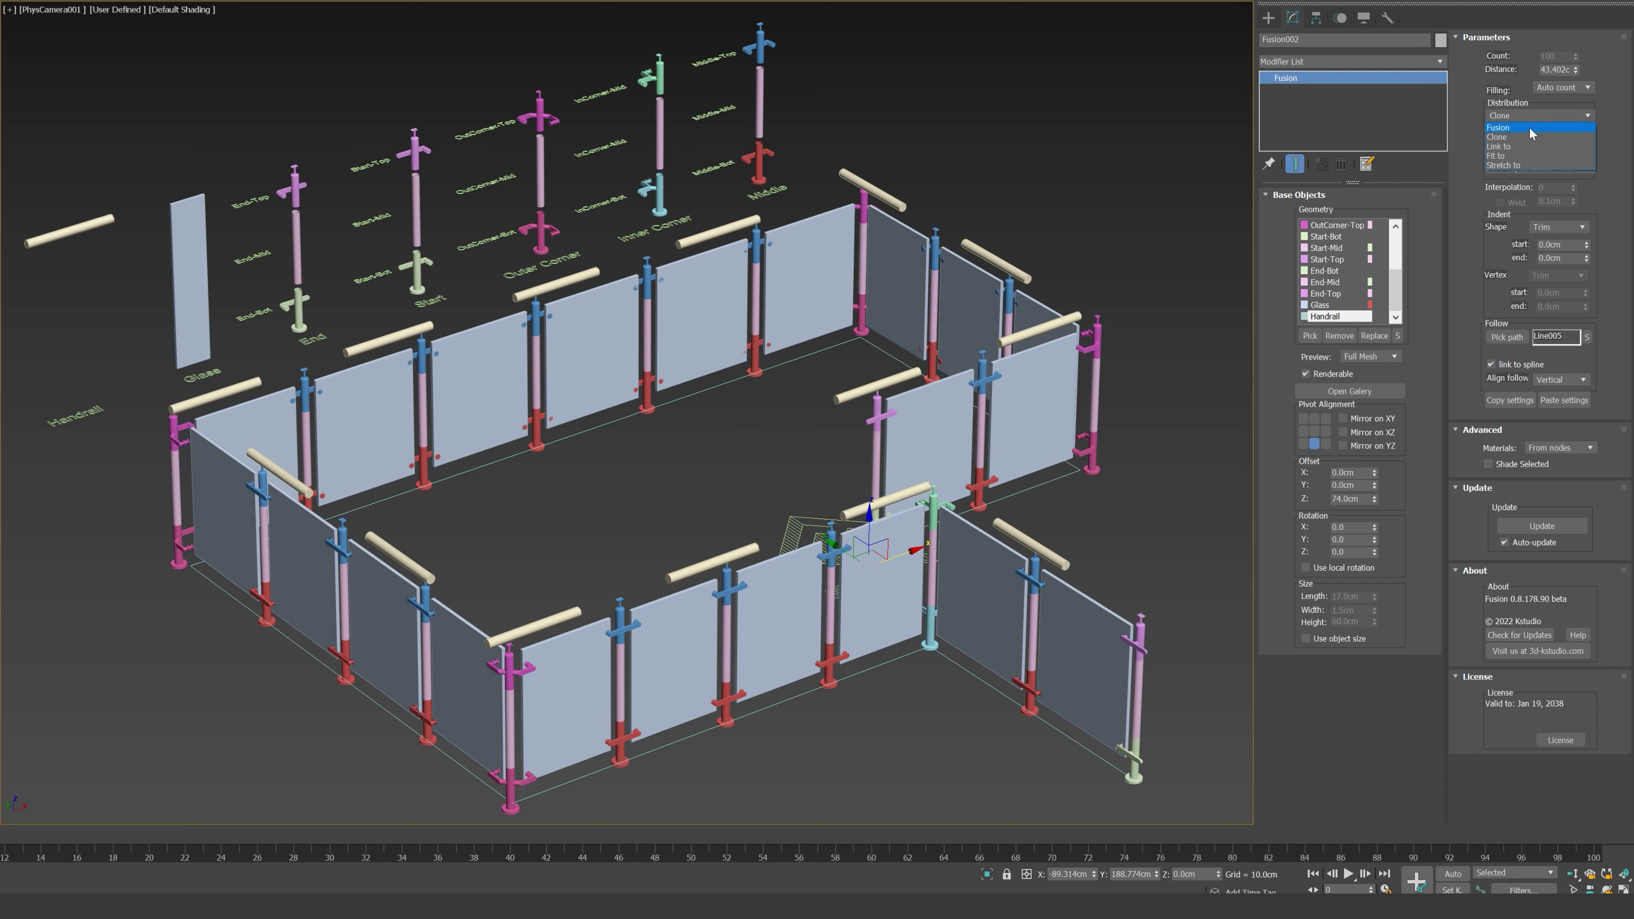
left_click(1530, 128)
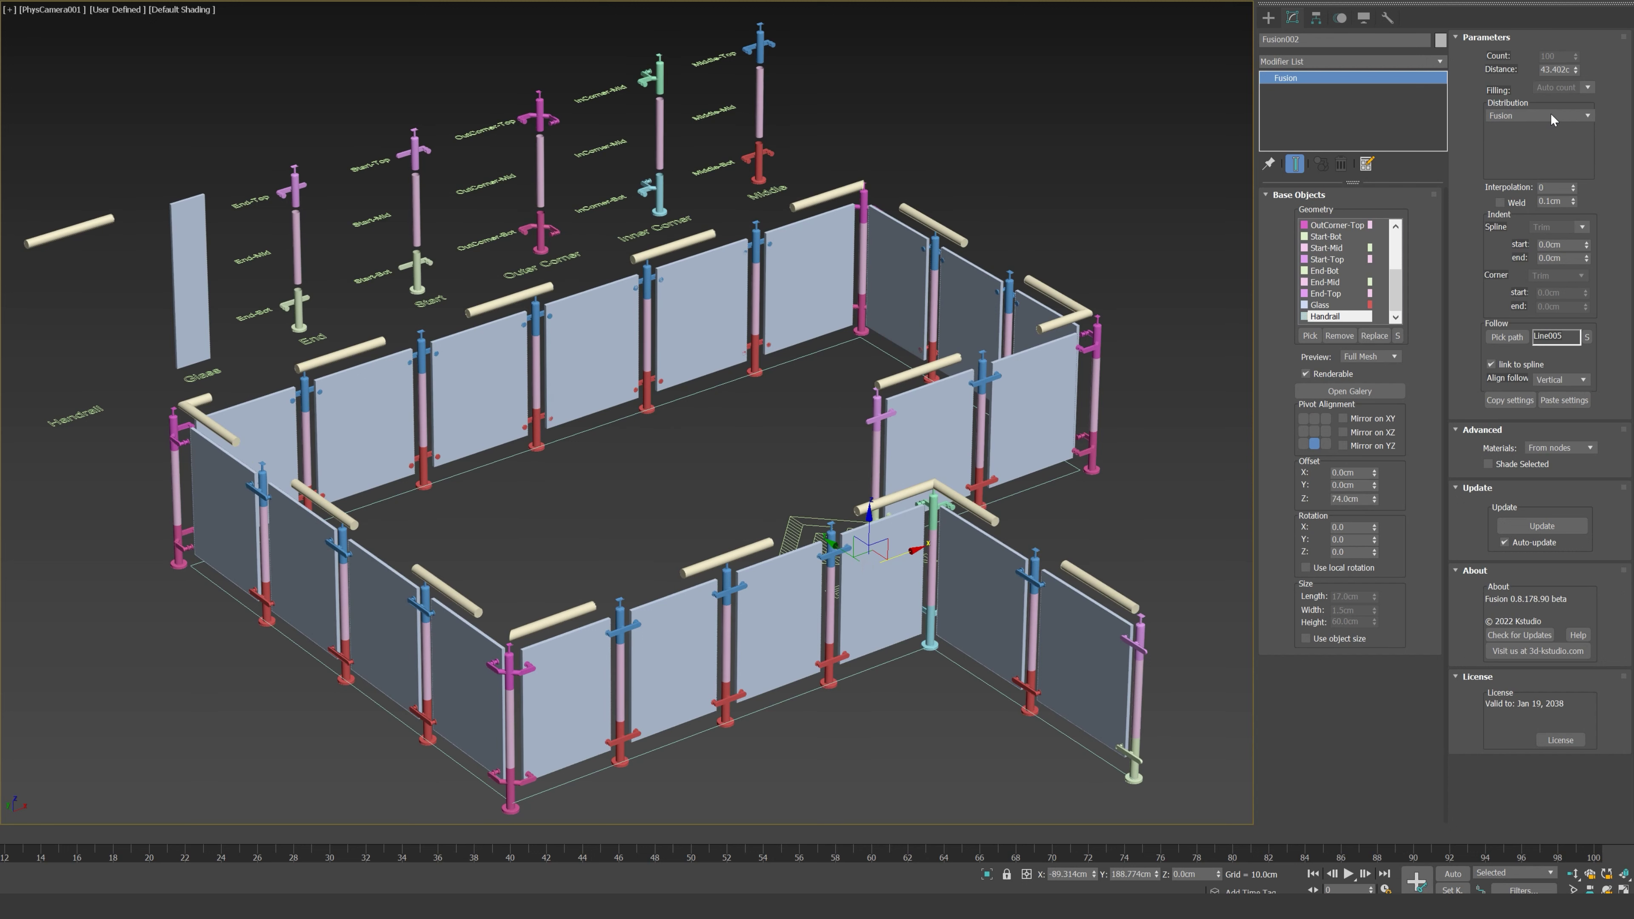
right_click(1575, 70)
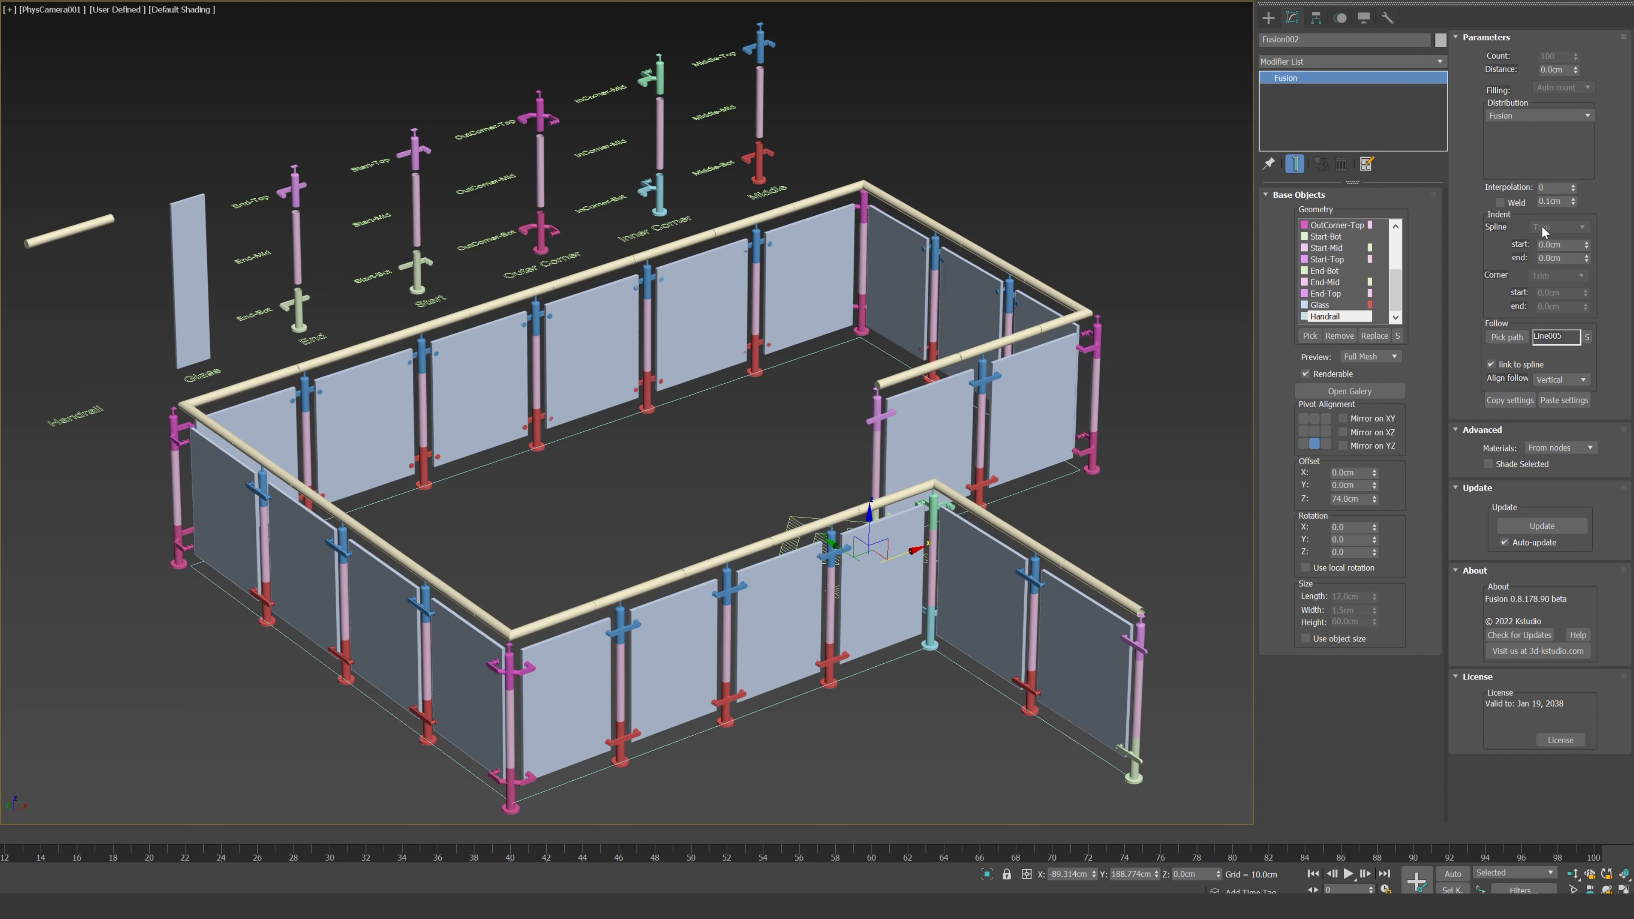
Step: Set the Handrail's spline indent to -3 cm at both start and end, and deselect the railing
double_click(1565, 245)
key("Return")
double_click(1562, 258)
type("-3")
left_click(1226, 337)
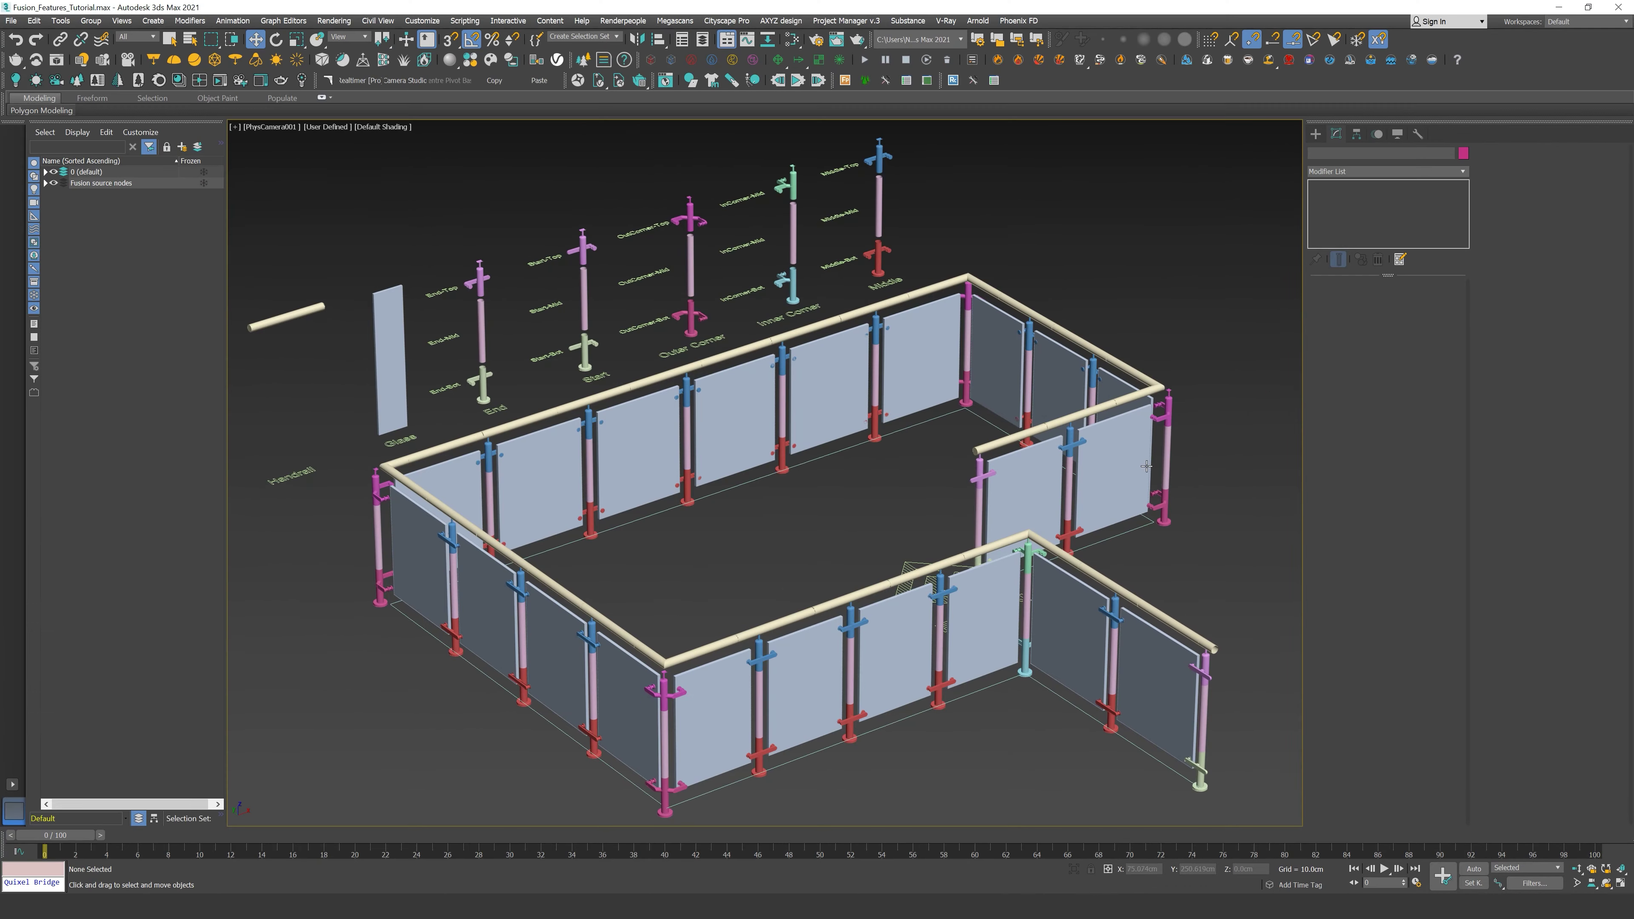
Step: Select the railing and examine its handrail, posts and glass panels up close in the Perspective view
left_click(1103, 459)
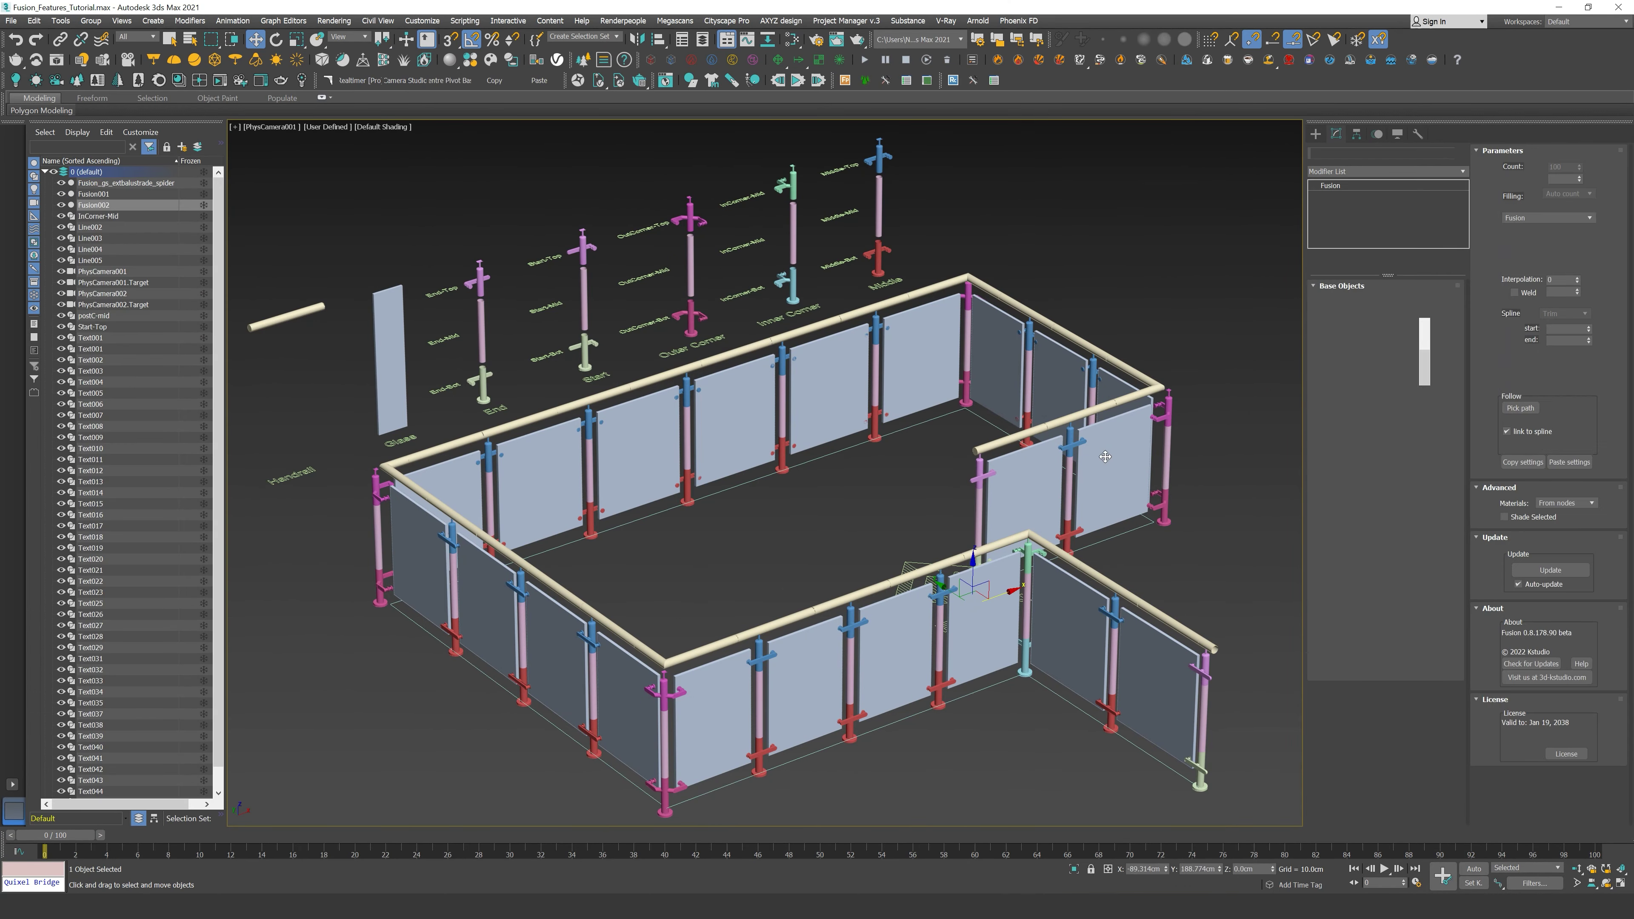
key("p")
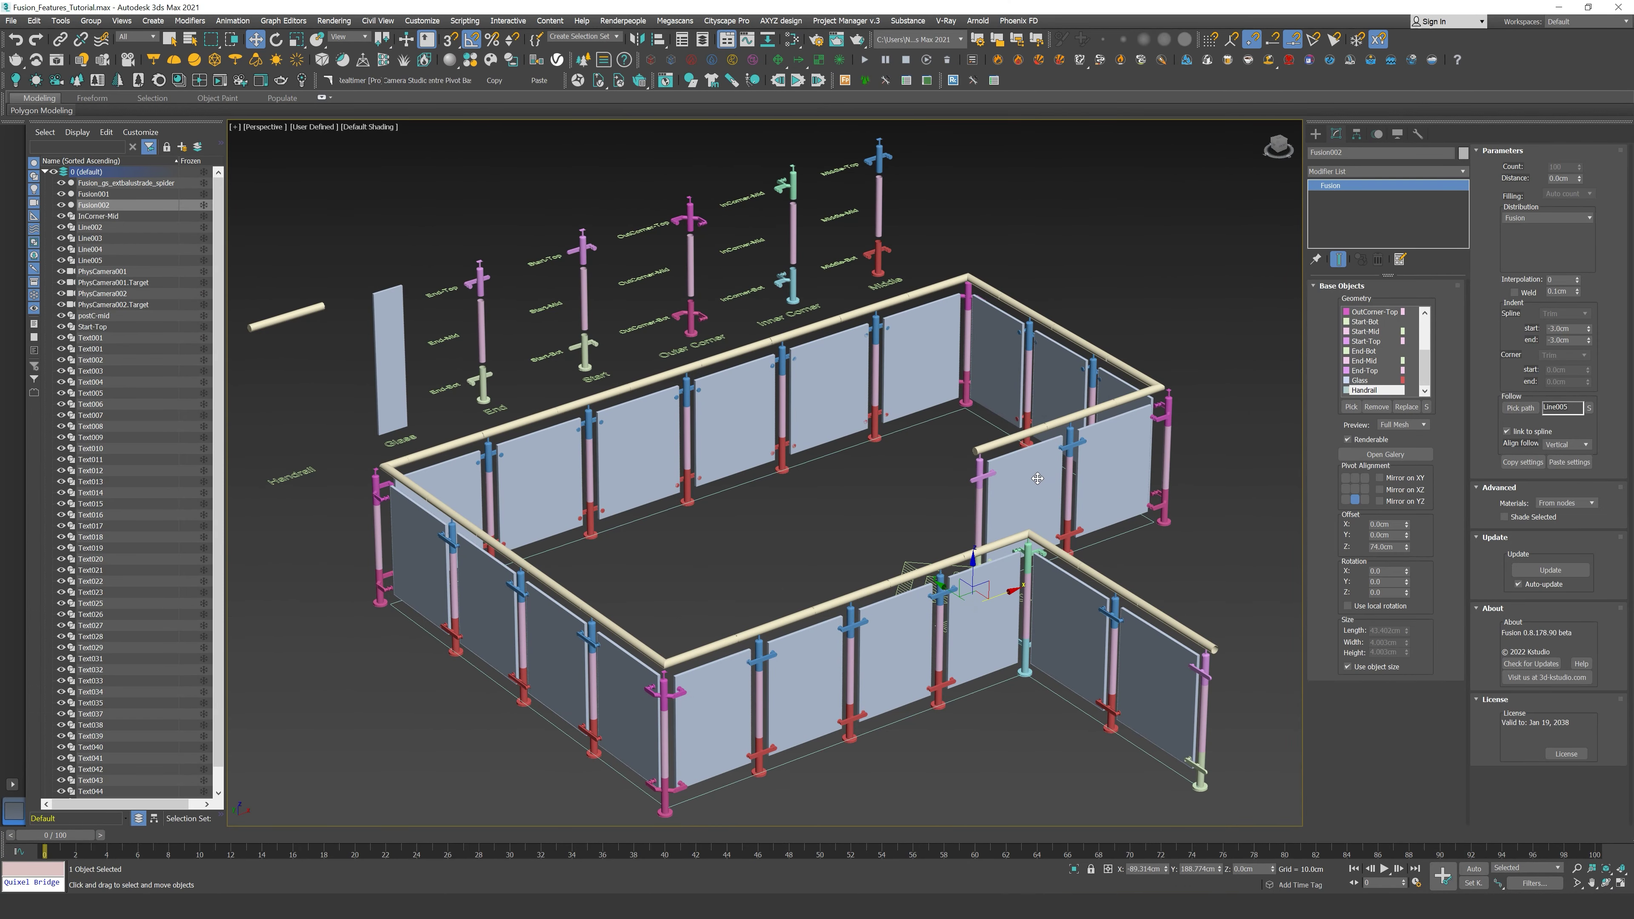
middle_click_drag(982, 480, 843, 495)
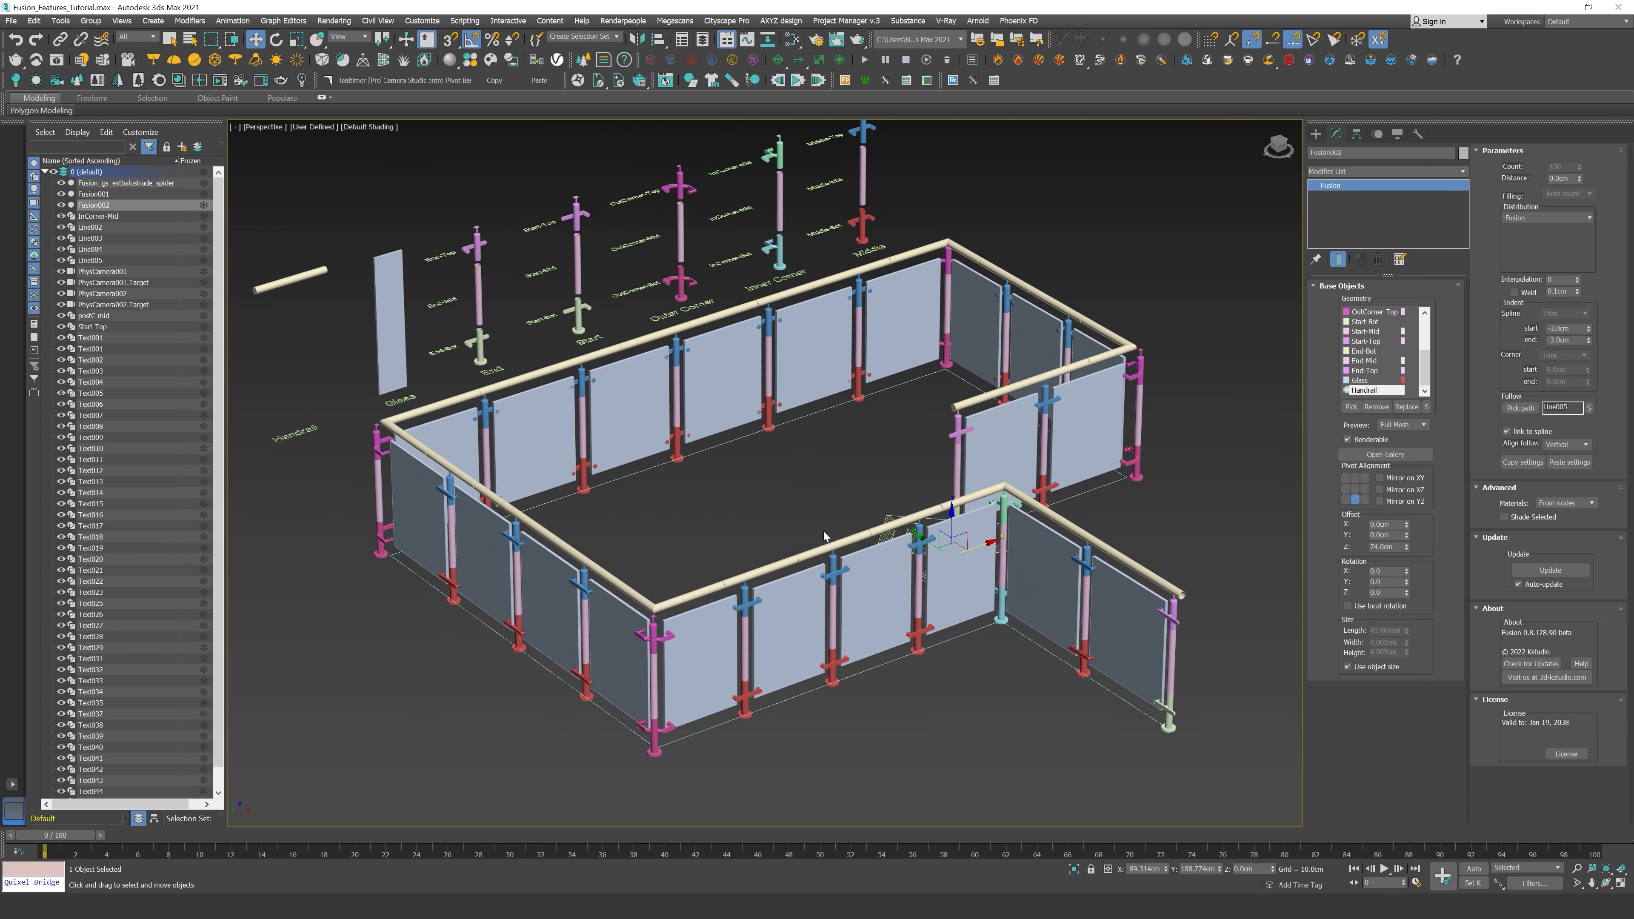
scroll(823, 531, "up", 10)
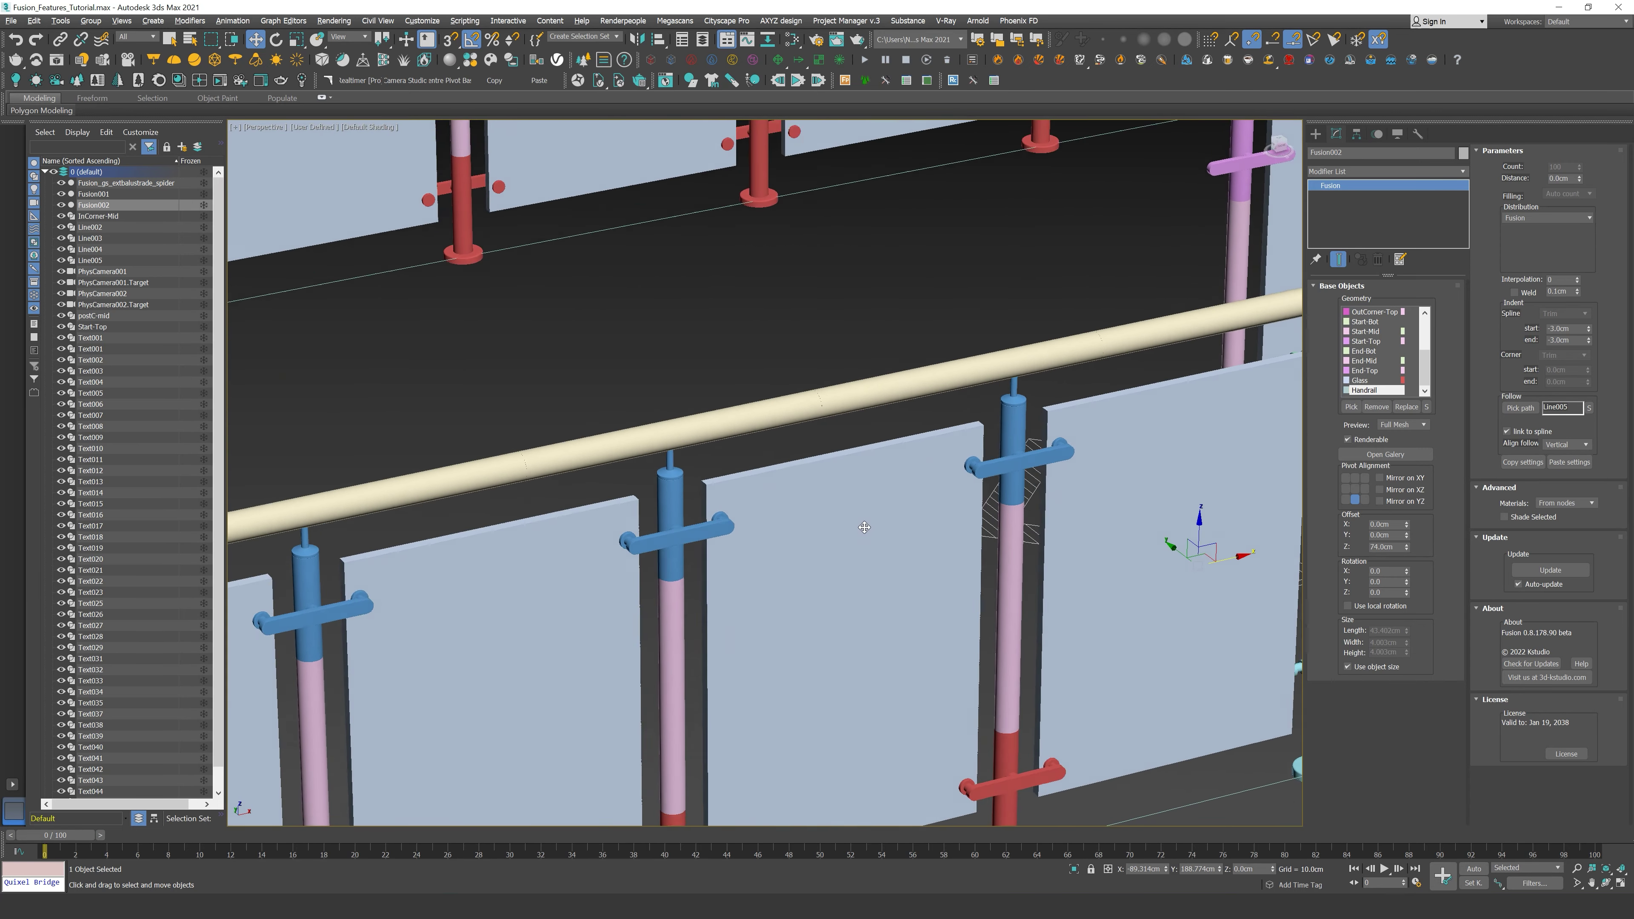
scroll(864, 528, "down", 8)
scroll(877, 527, "up", 8)
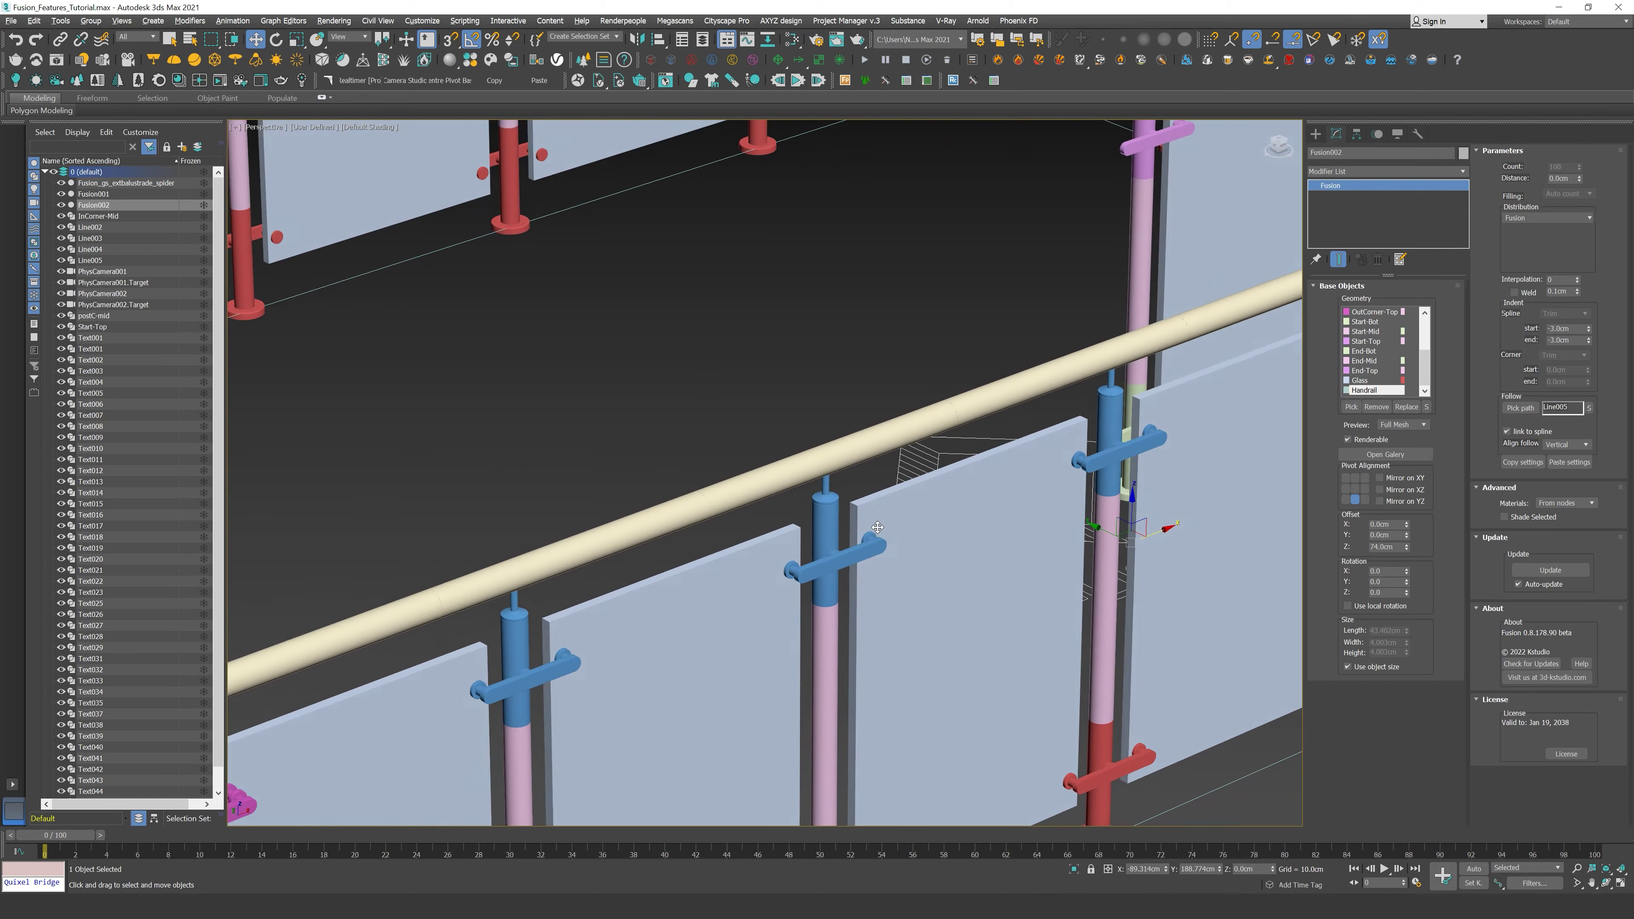
scroll(877, 527, "down", 5)
middle_click_drag(877, 527, 744, 555)
scroll(965, 428, "up", 6)
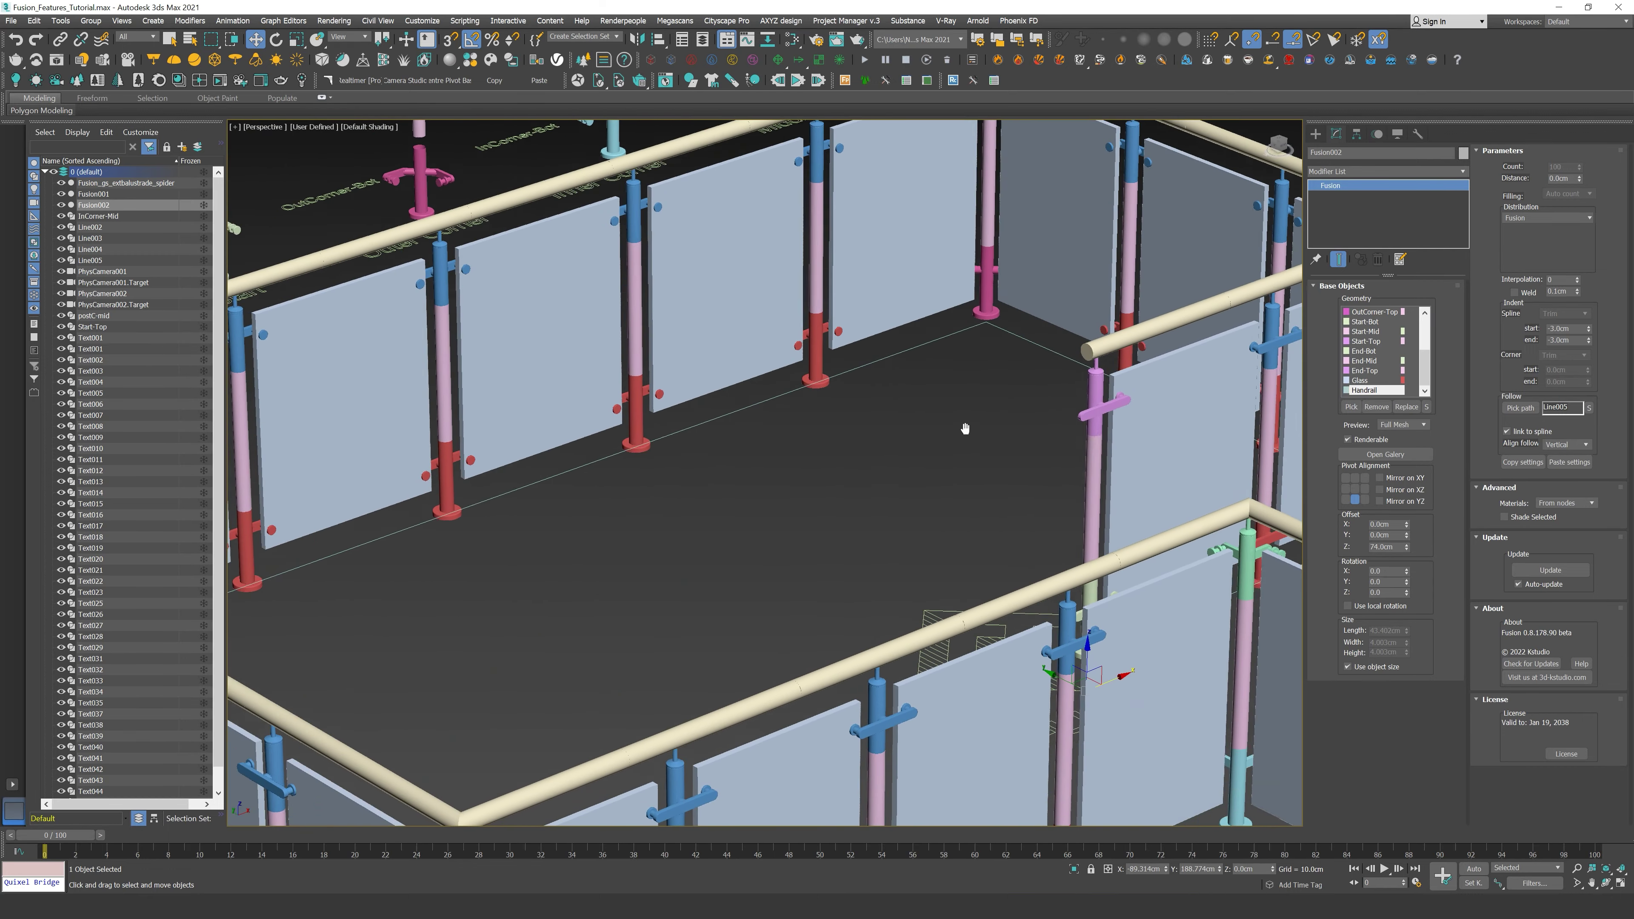
scroll(964, 428, "down", 5)
middle_click_drag(953, 434, 854, 466)
scroll(887, 453, "down", 6)
scroll(889, 452, "down", 3)
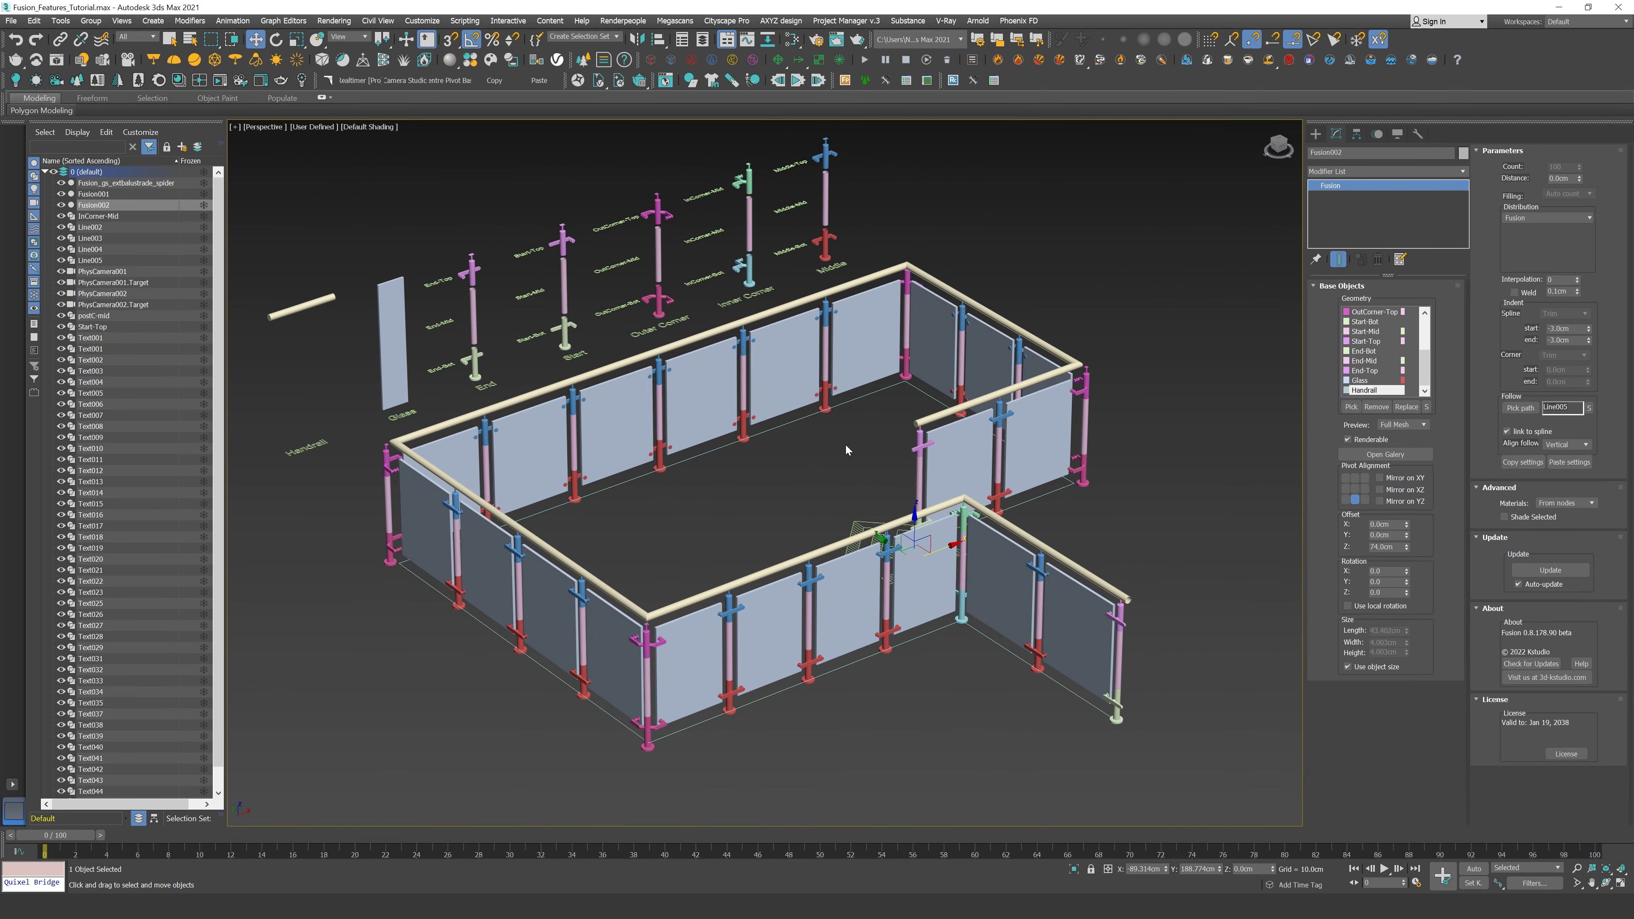
Step: Reshape the railing's path spline by moving its corner and end vertices to lengthen the long side and shorten the end section, and reselect the railing
left_click(945, 624)
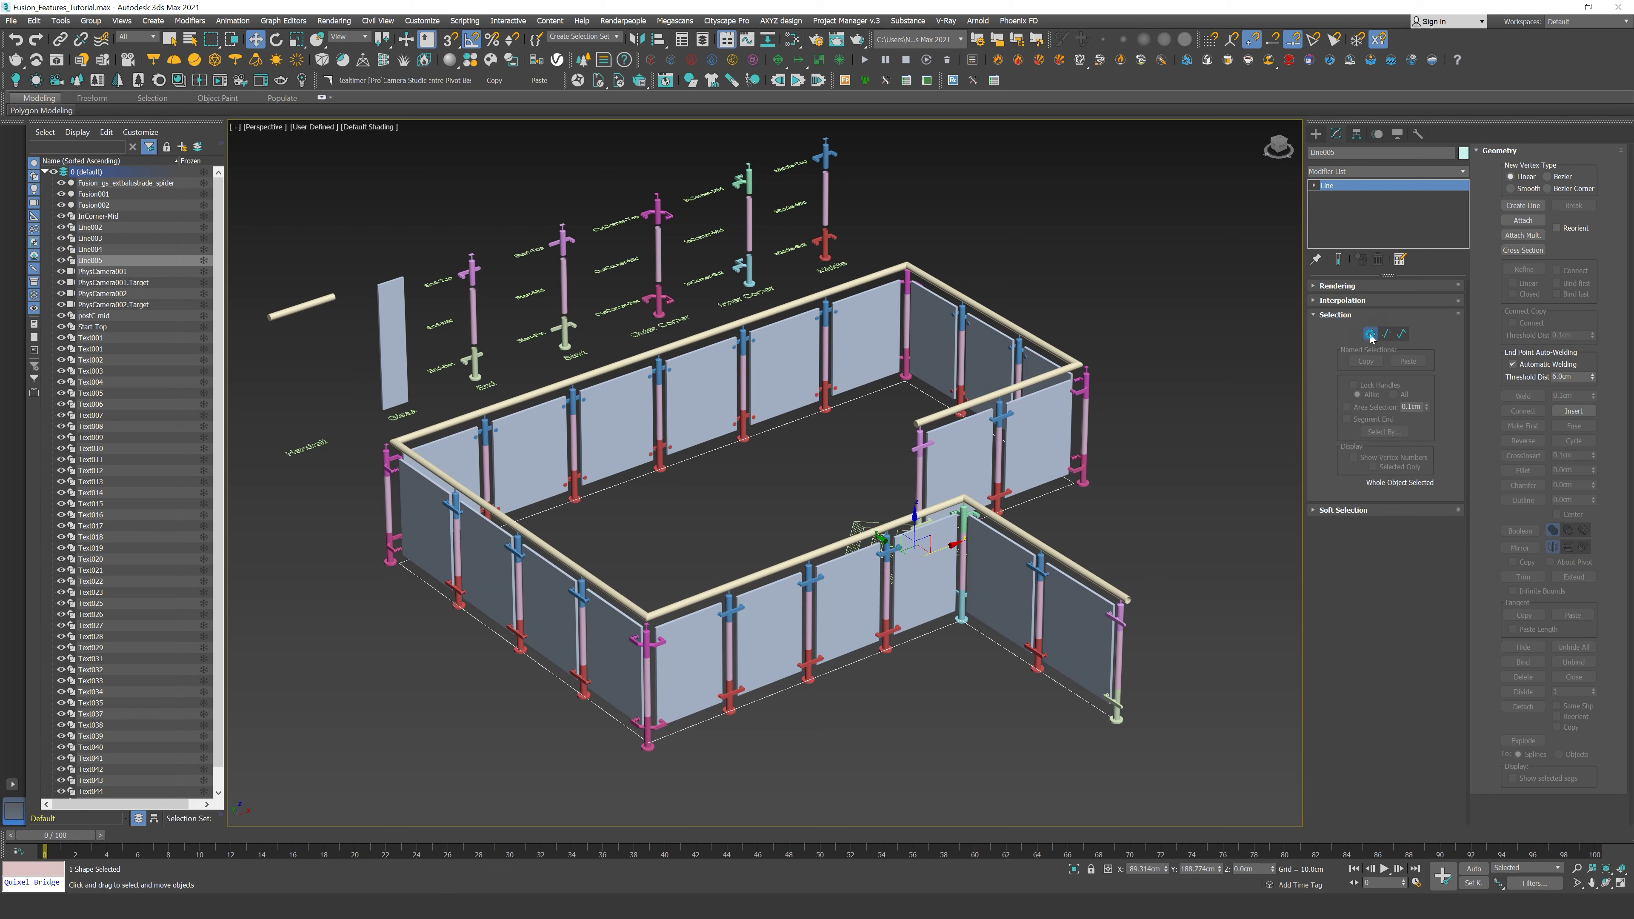
left_click(647, 747)
left_click(398, 562, "ctrl")
left_click_drag(398, 562, 503, 611)
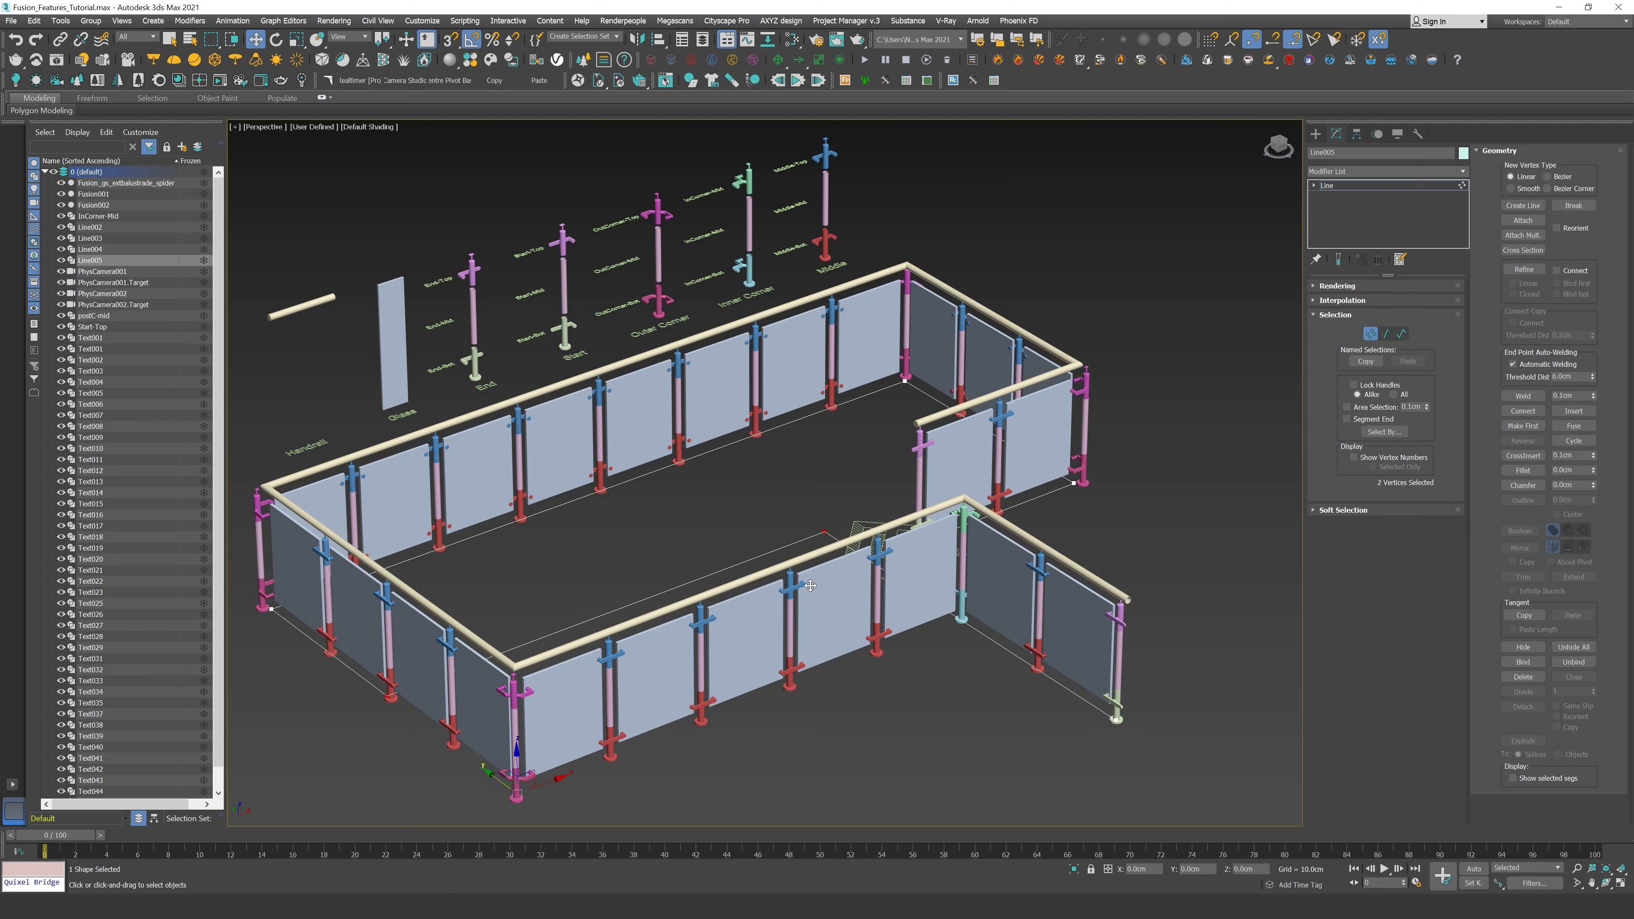
left_click(920, 519)
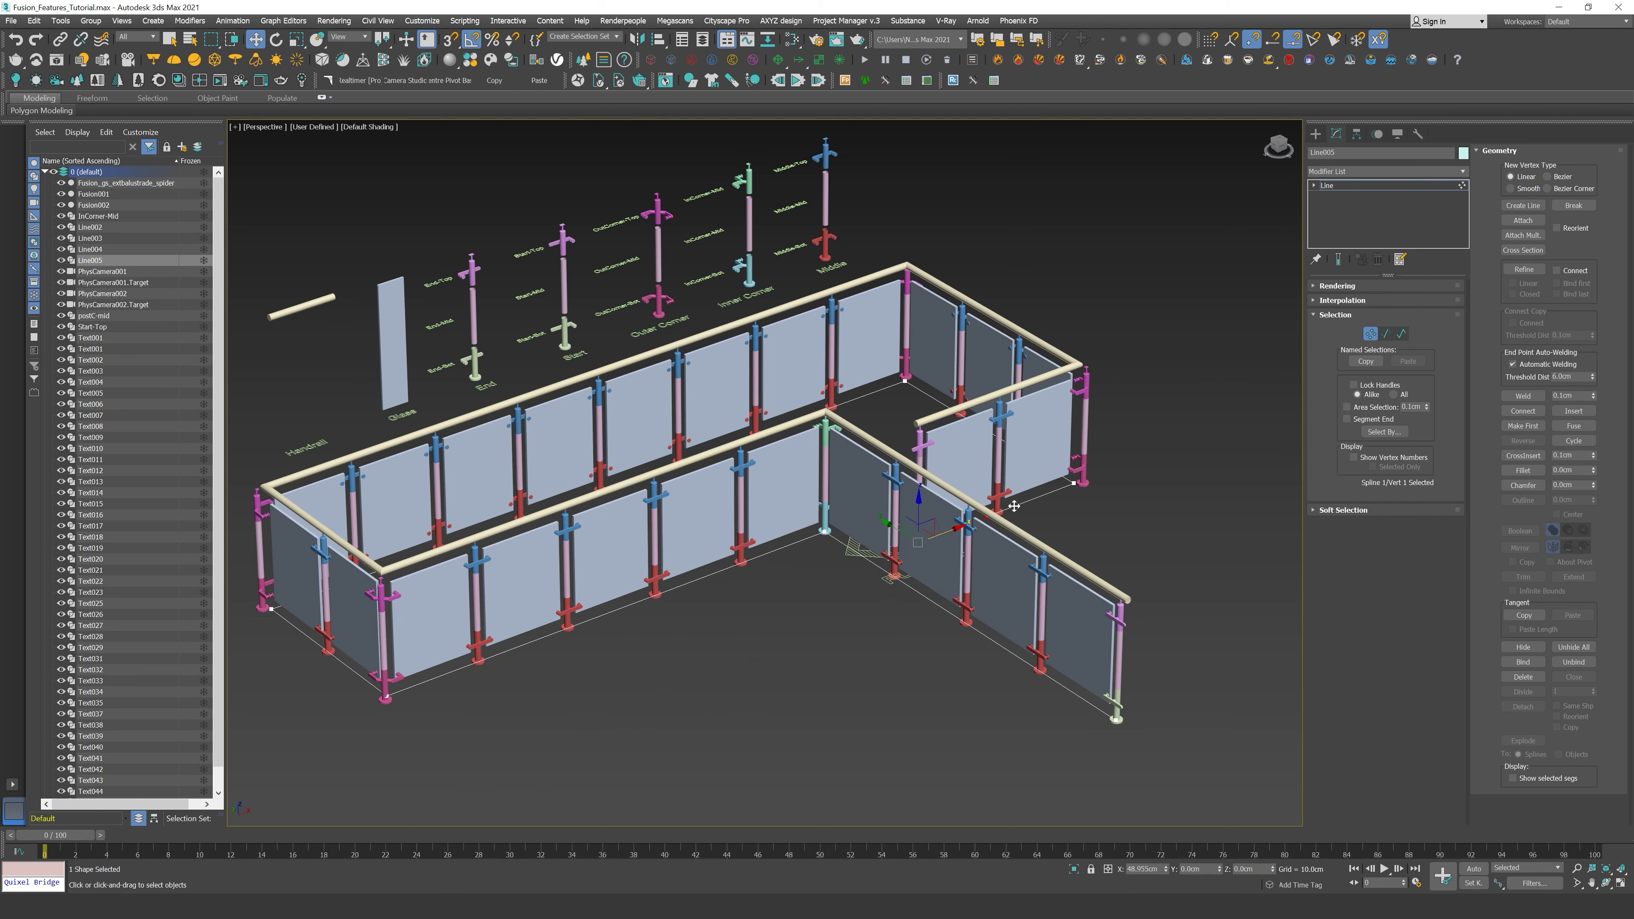
left_click(1094, 460)
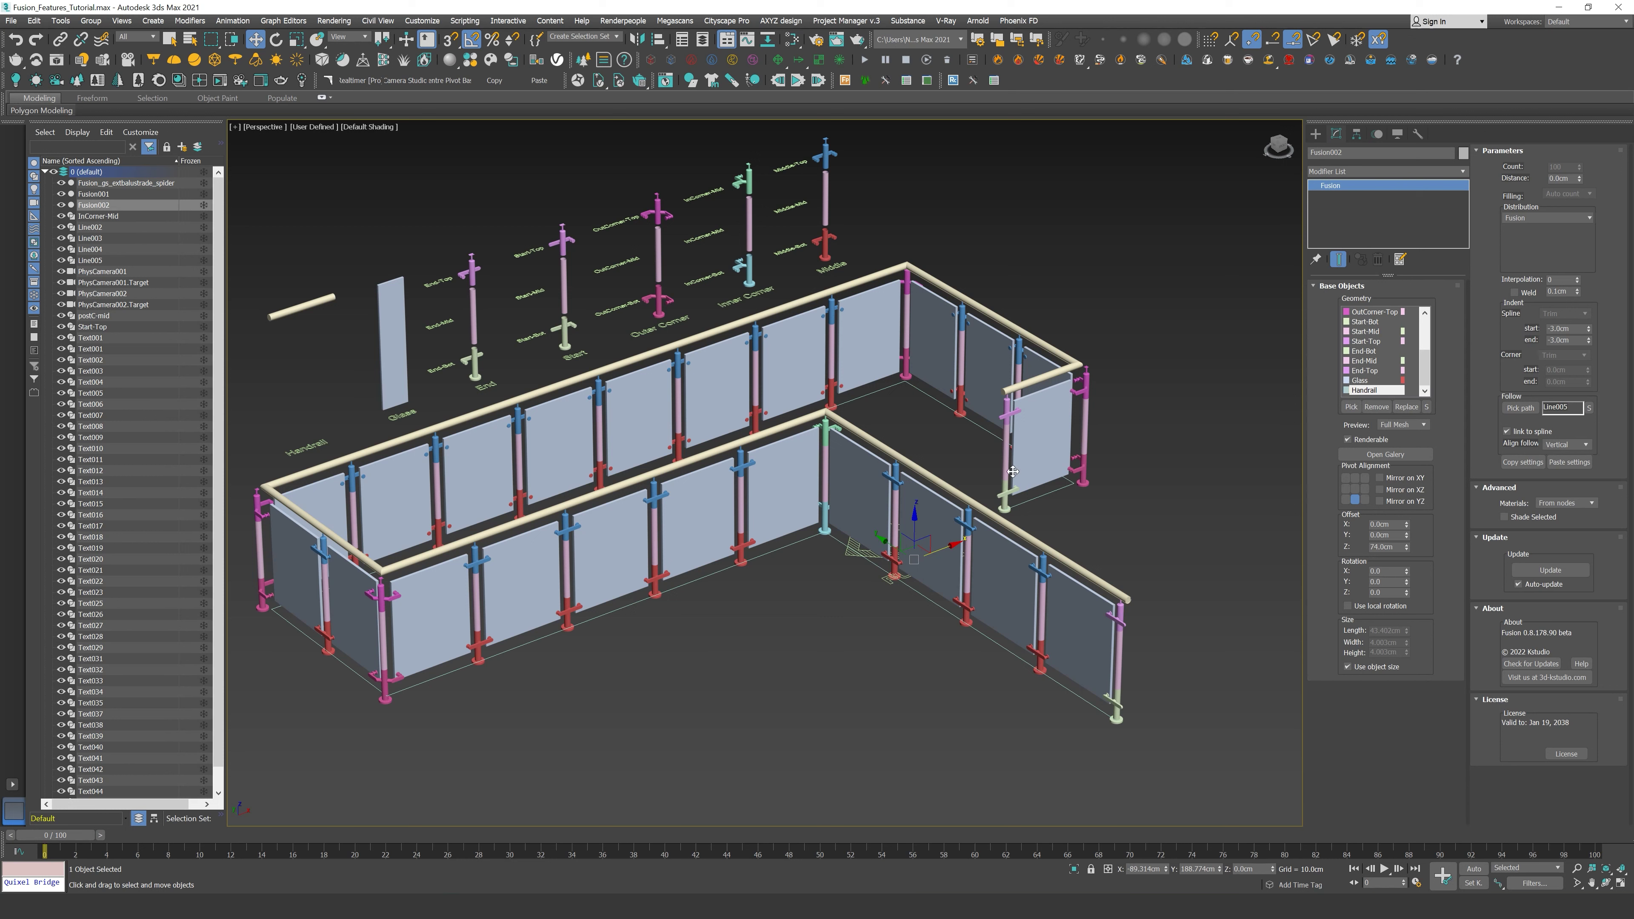
Step: Enable Shade Selected and pick the glass, handrail, middle posts and inner corner post in the viewport one after another
left_click(1505, 517)
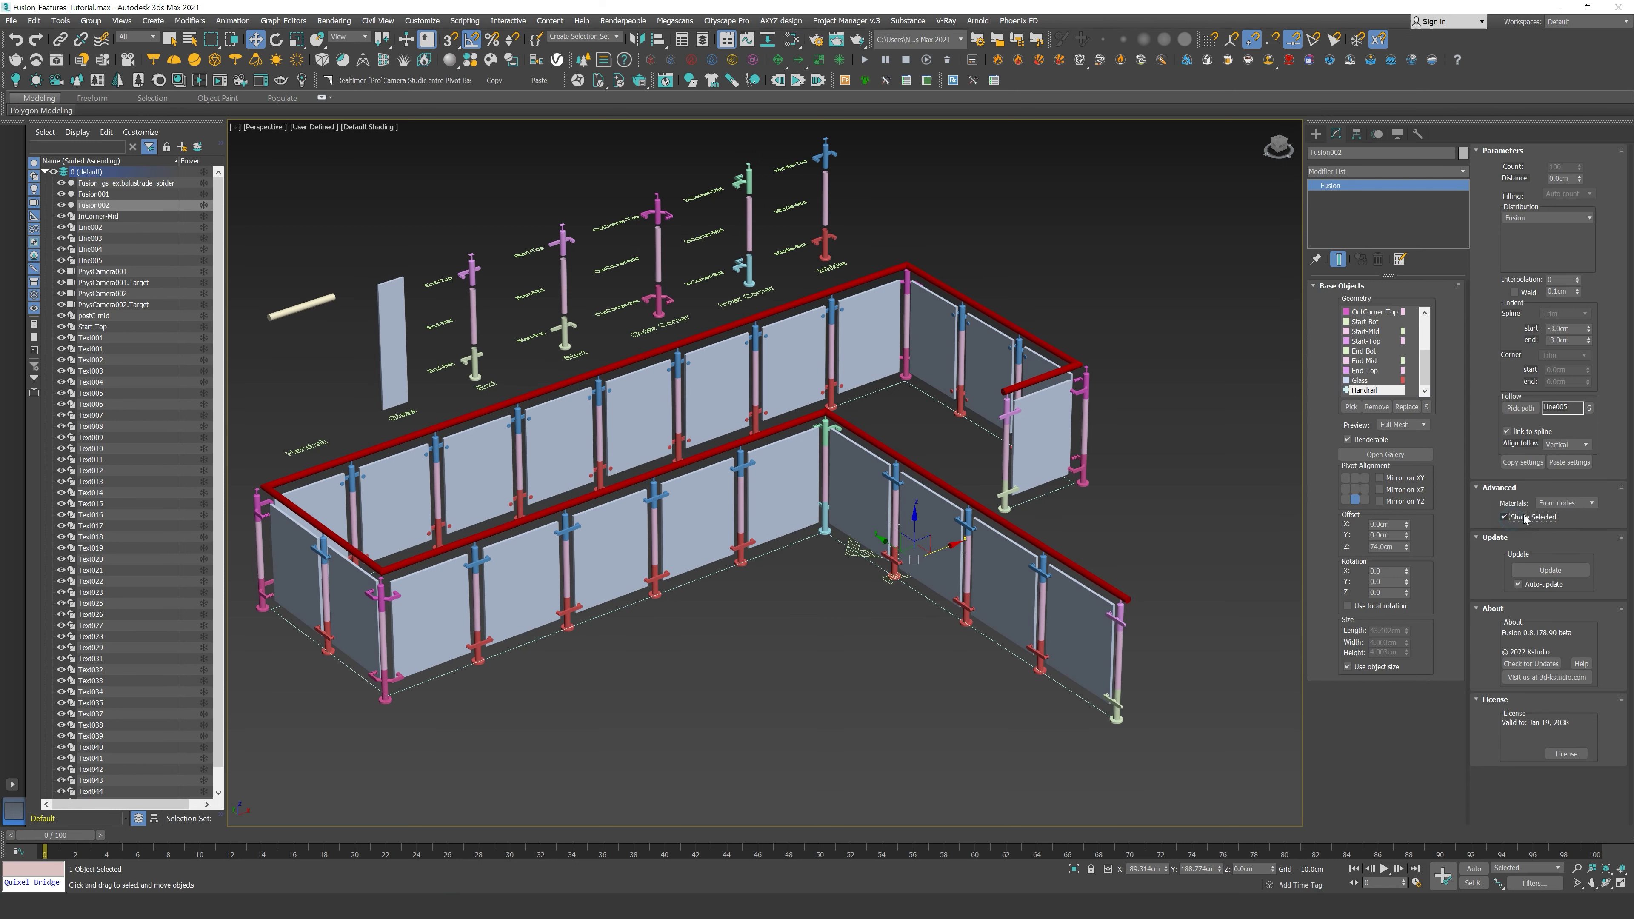
left_click(989, 553)
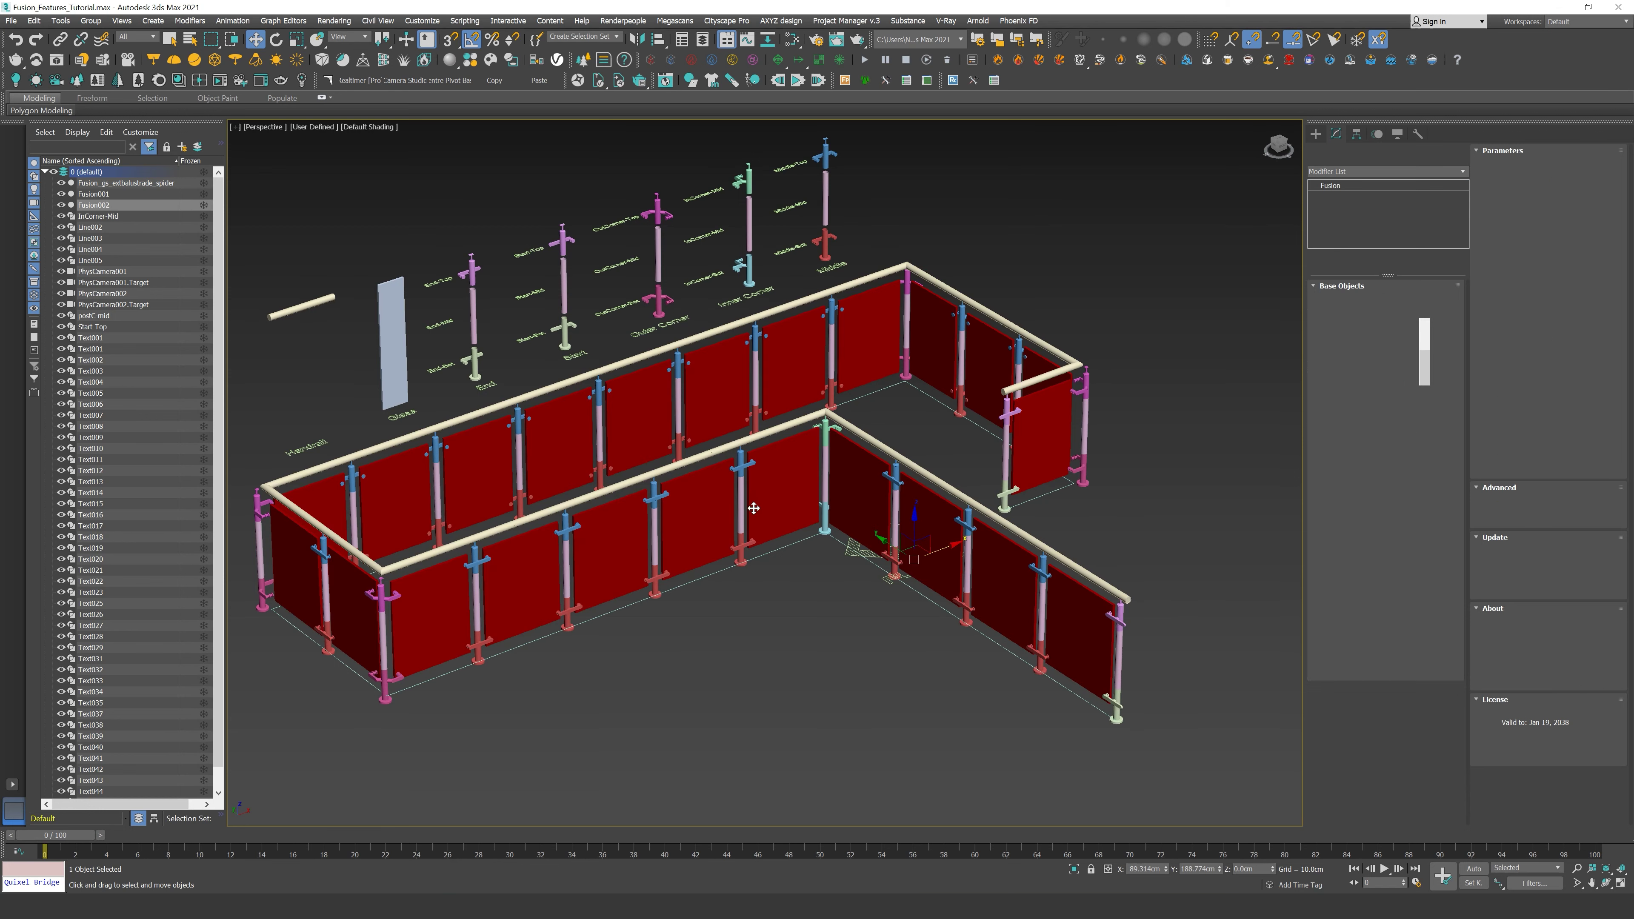
left_click(725, 451)
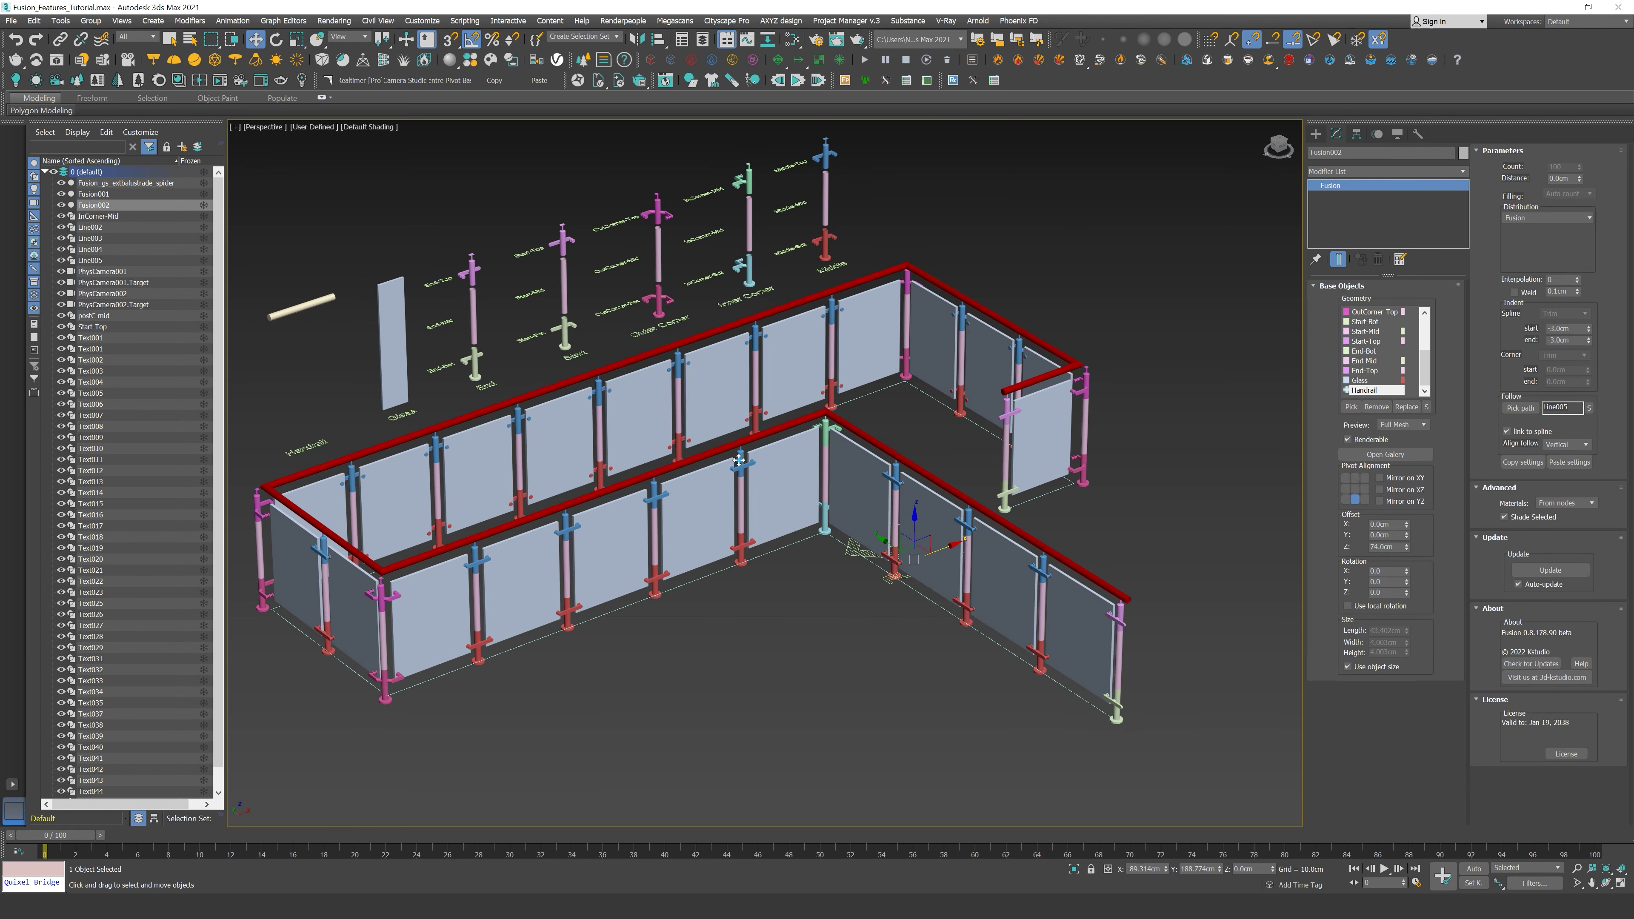
left_click(741, 542)
left_click(824, 522)
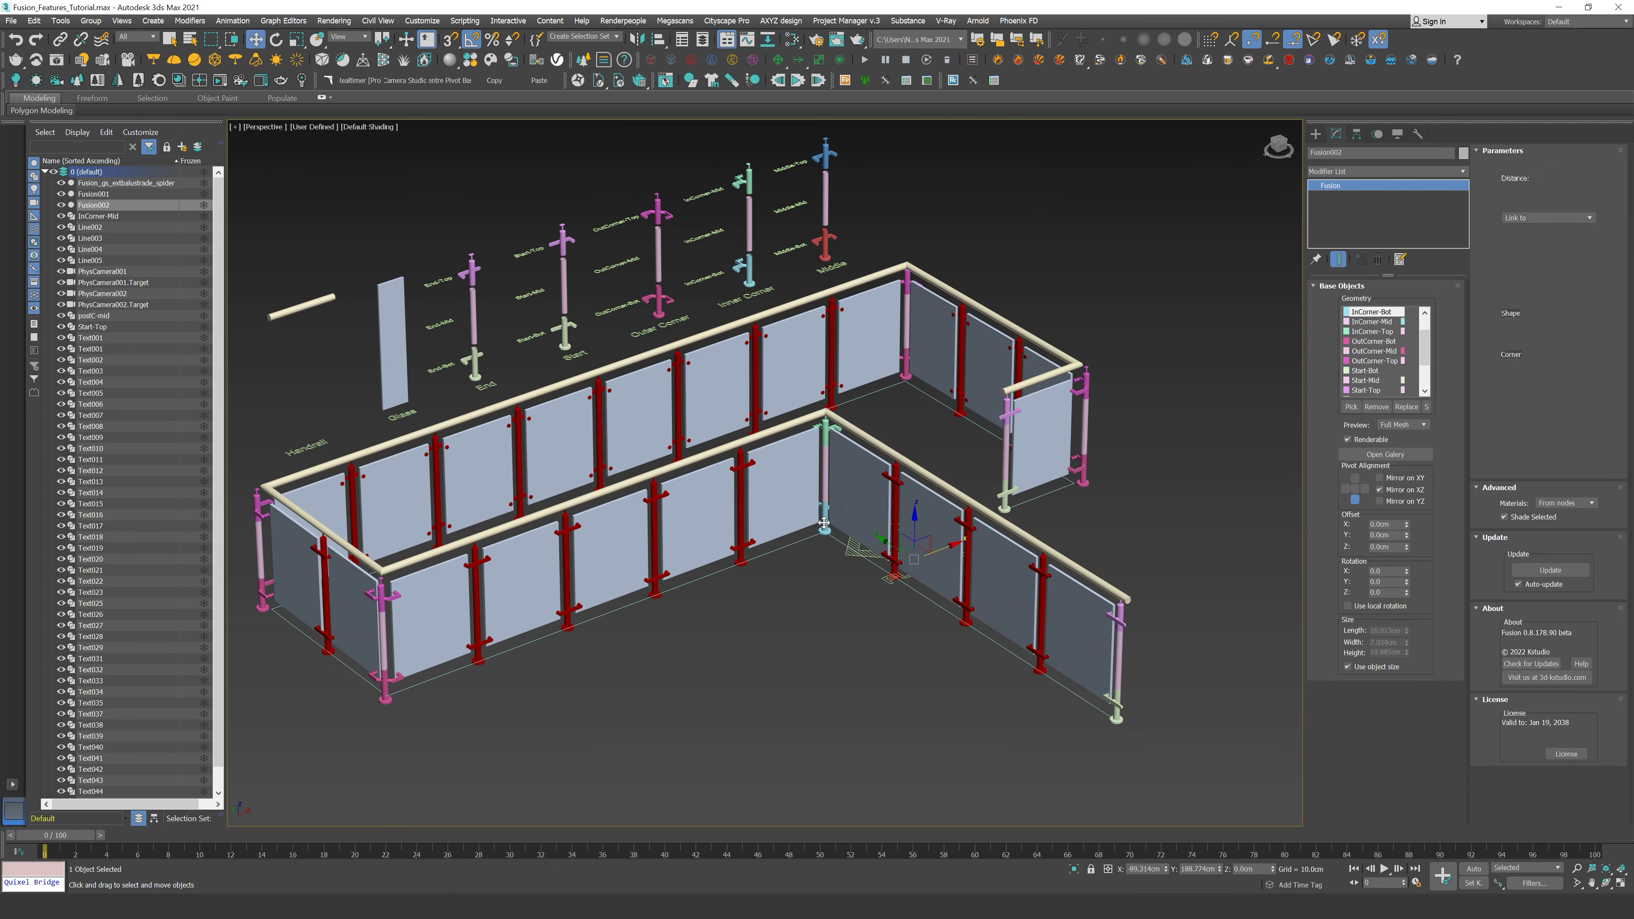
Step: Try the Custom materials option on the railing, and set its materials back to From nodes
left_click(1565, 502)
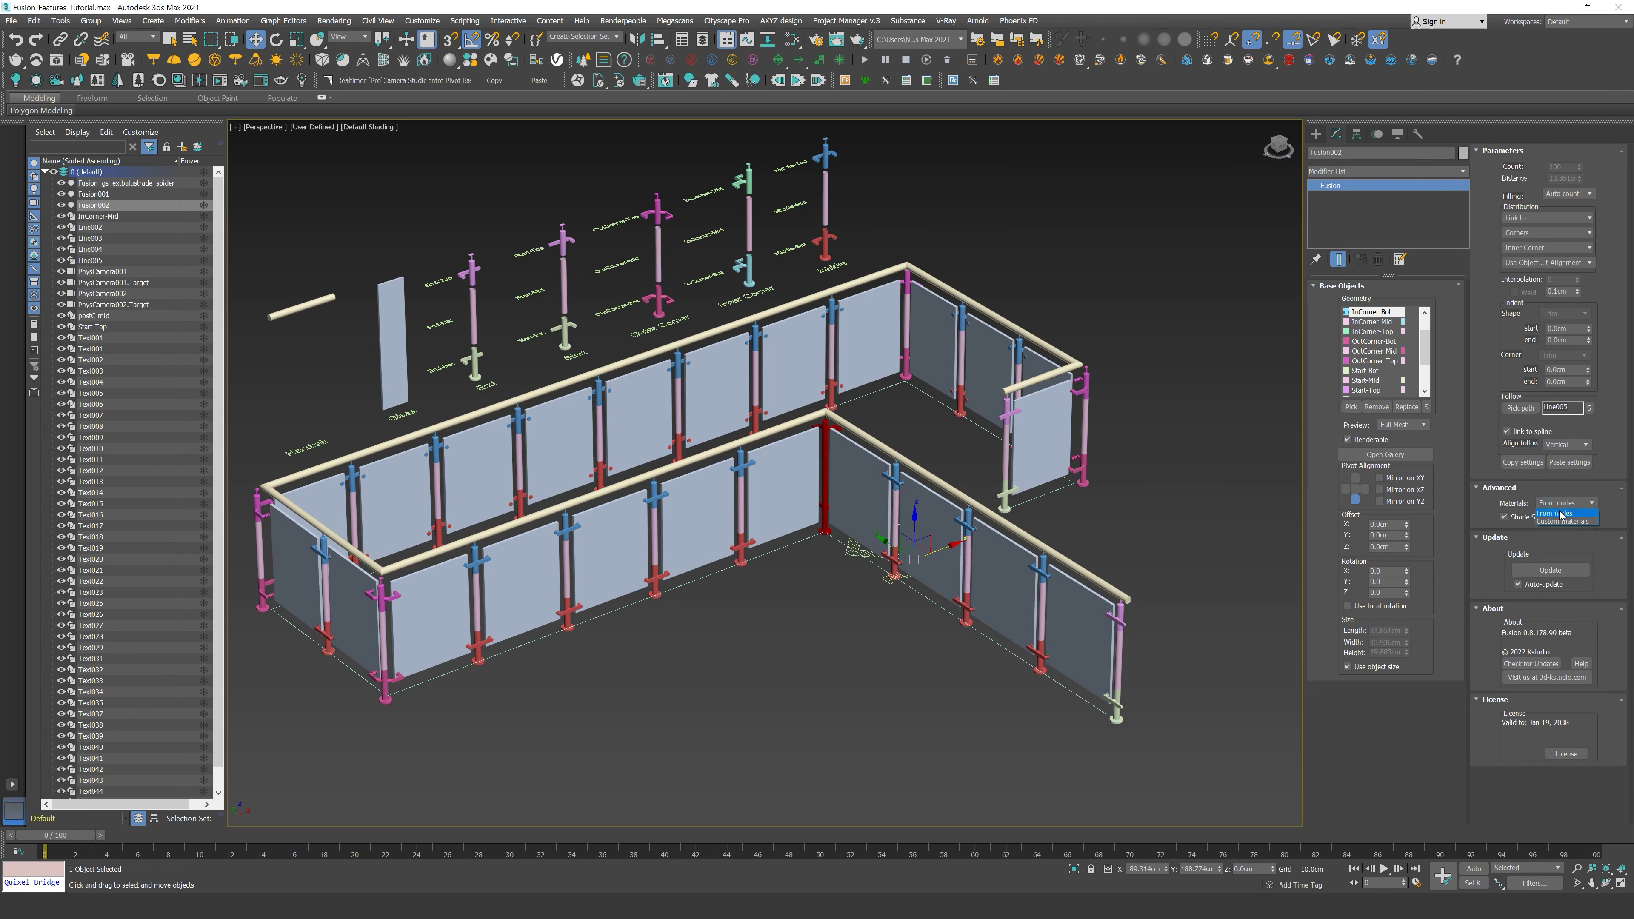
left_click(1561, 525)
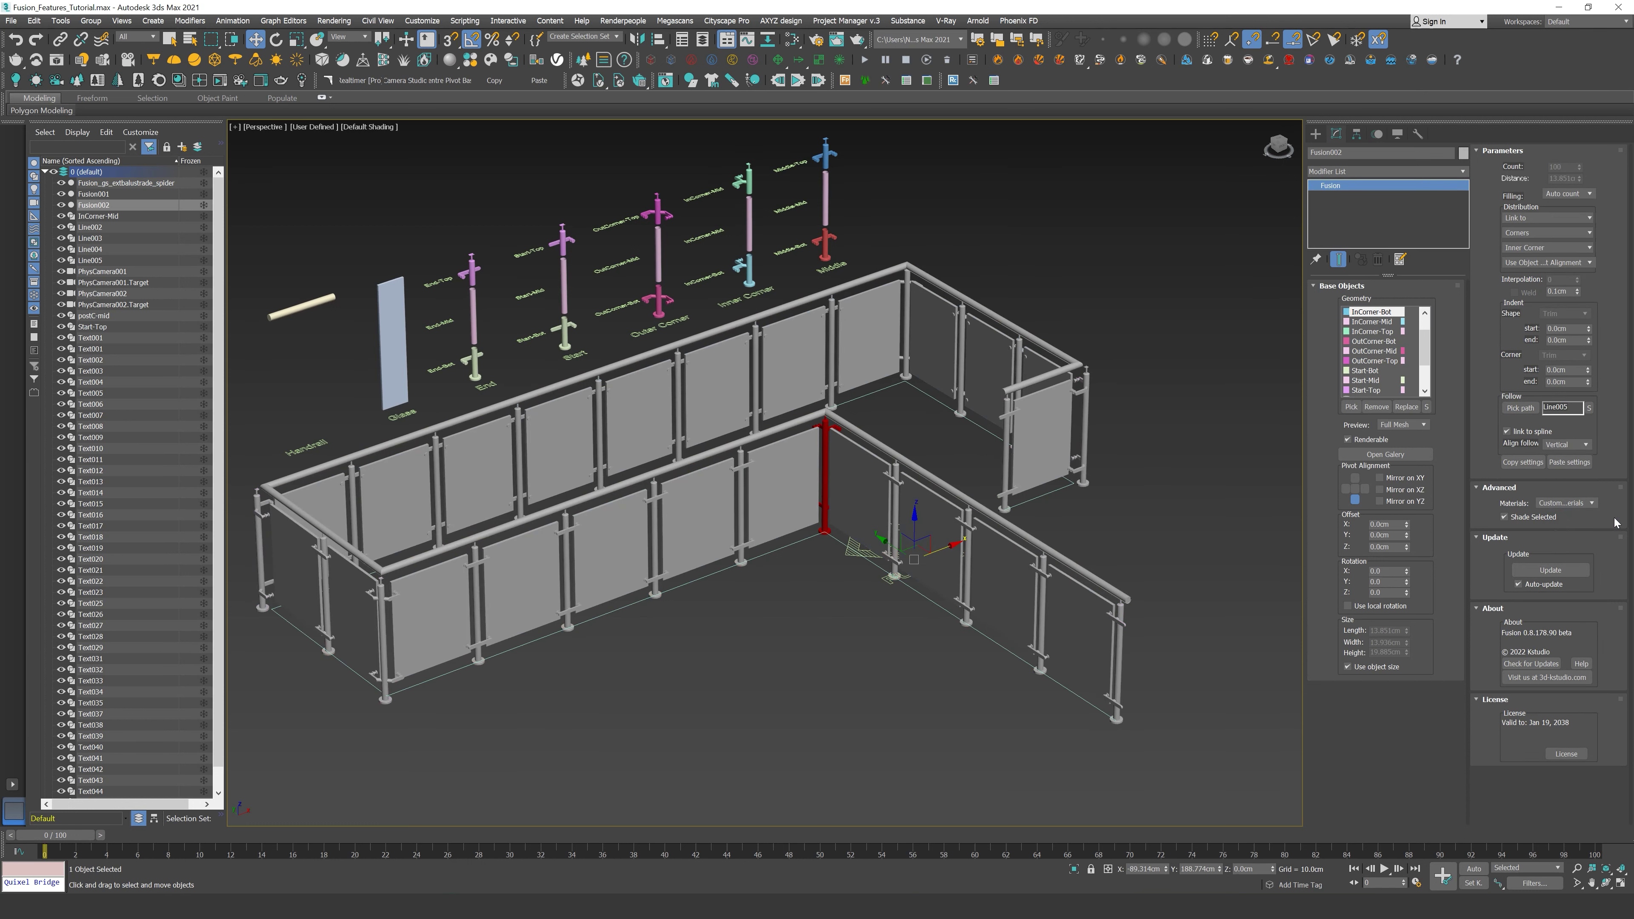
left_click(1565, 503)
left_click(1561, 513)
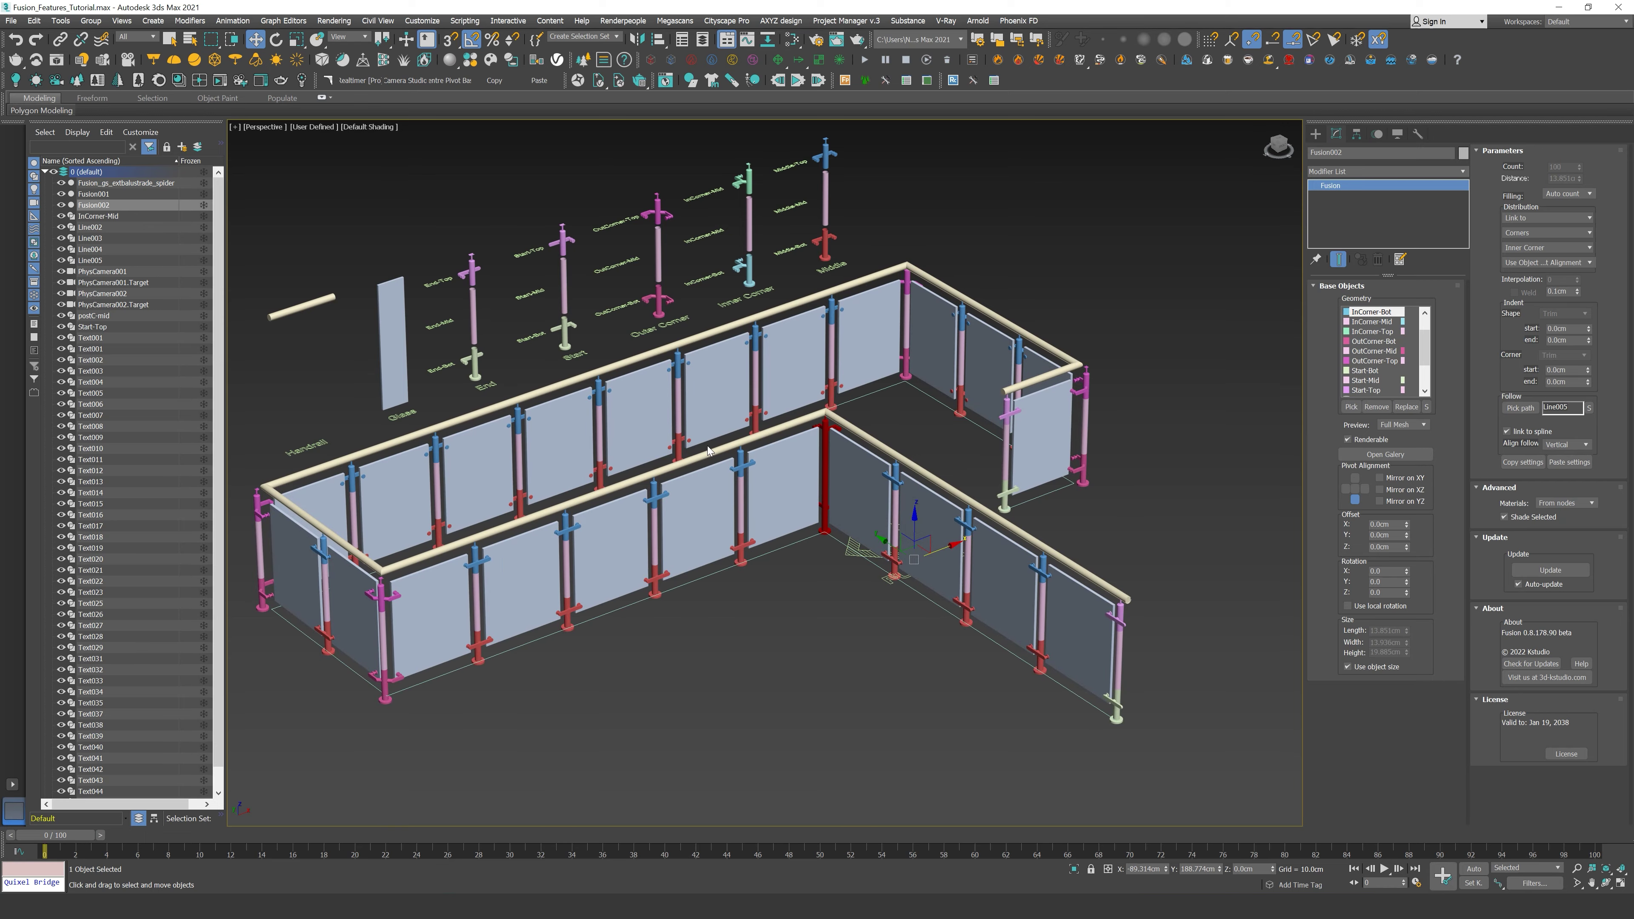
Step: Examine the upper bracket of a middle post up close in the Perspective view
scroll(787, 448, "up", 15)
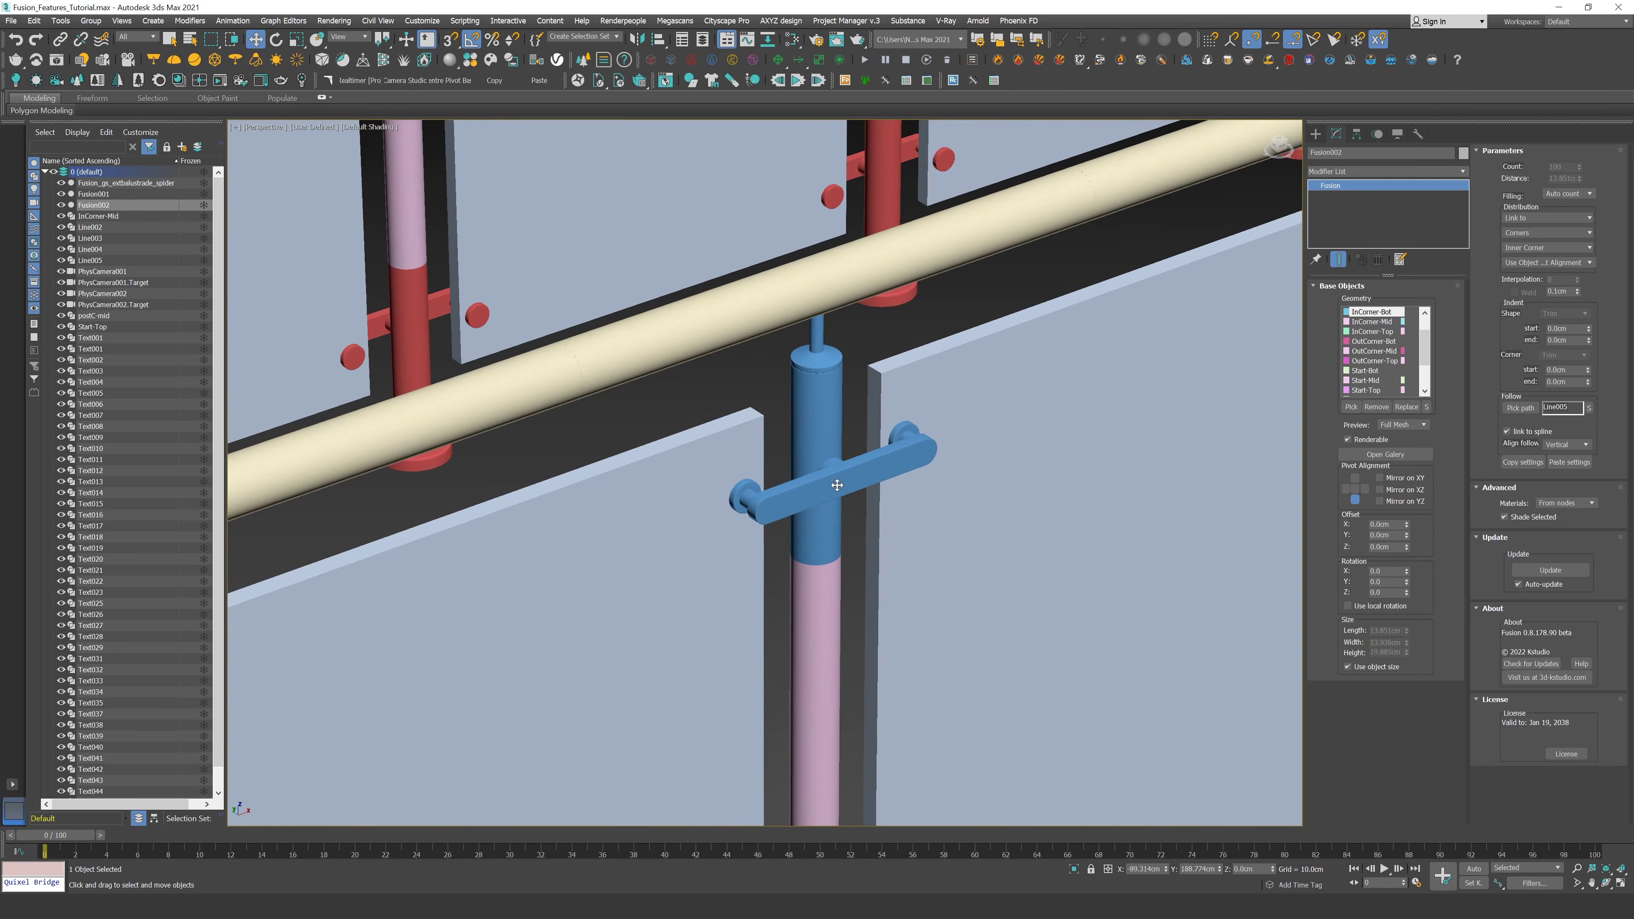